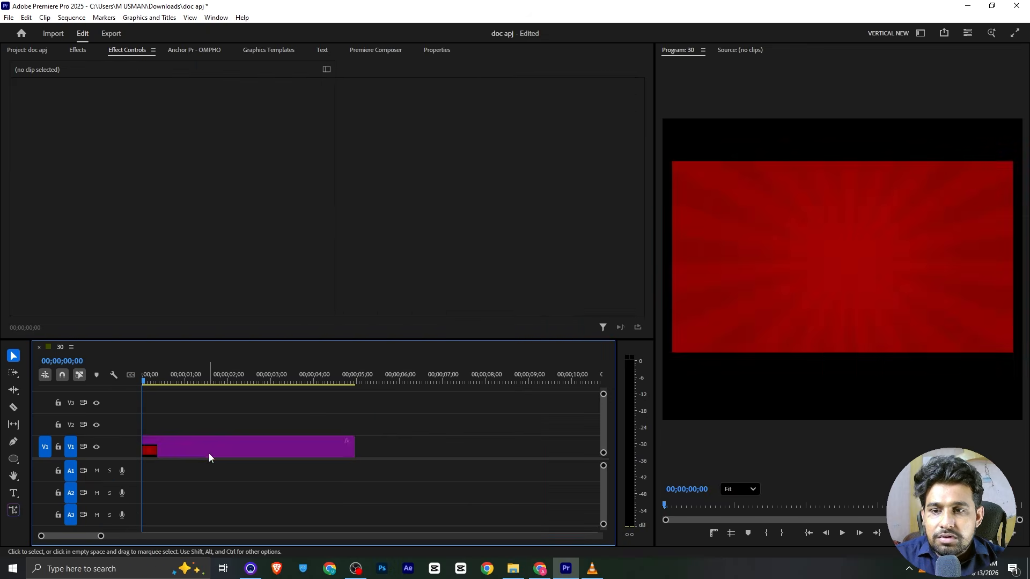
# Delete the red background clip from video track V1 and bring up the project's media items.
pyautogui.click(210, 451)
pyautogui.press('Delete')
pyautogui.click(29, 50)
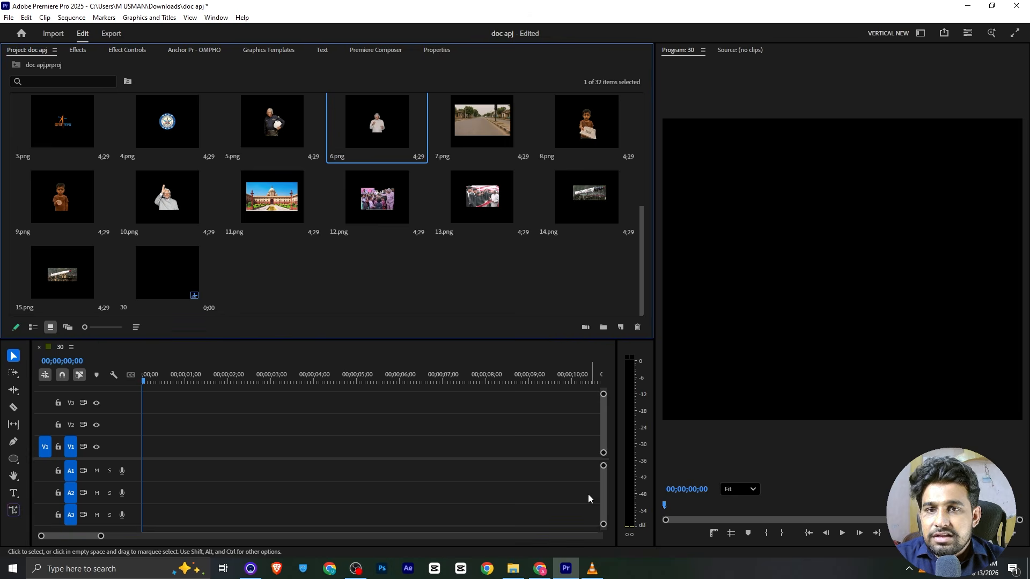
# Switch to VLC media player and scrub the reference video to 00:07, and return to Premiere Pro.
pyautogui.click(592, 568)
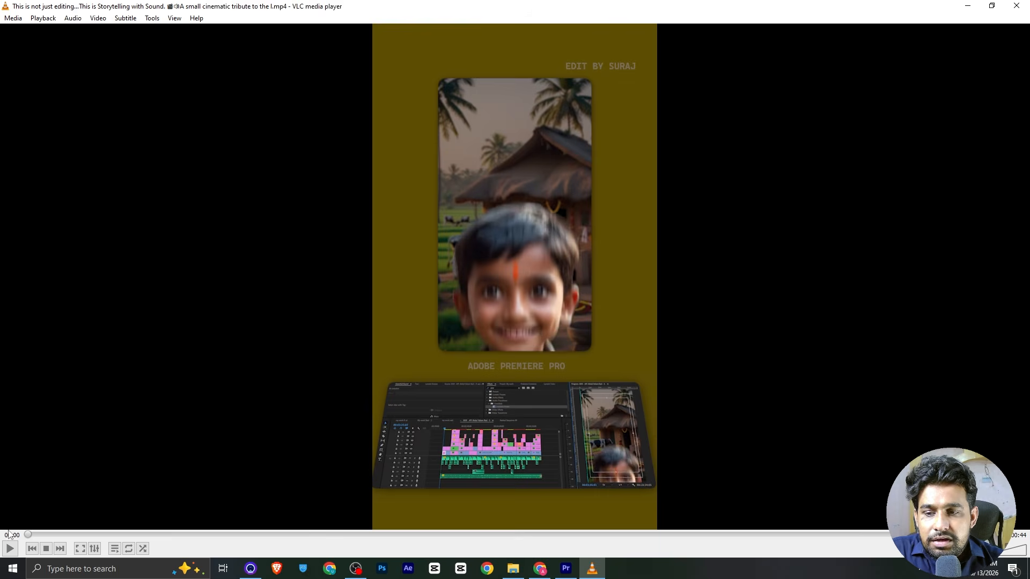
pyautogui.moveTo(31, 537); pyautogui.dragTo(185, 519)
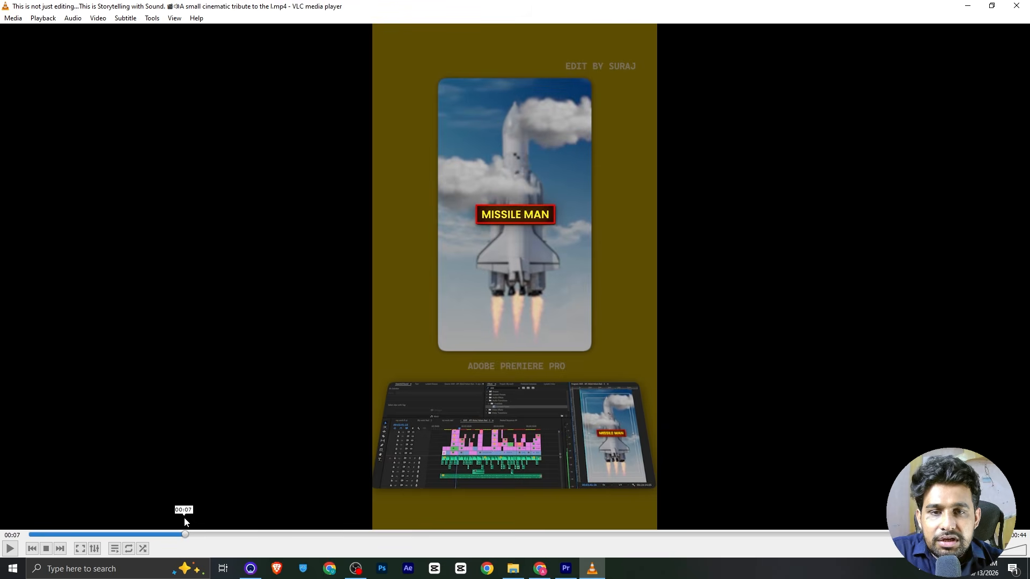
pyautogui.click(566, 569)
pyautogui.scroll(3, 443, 212)
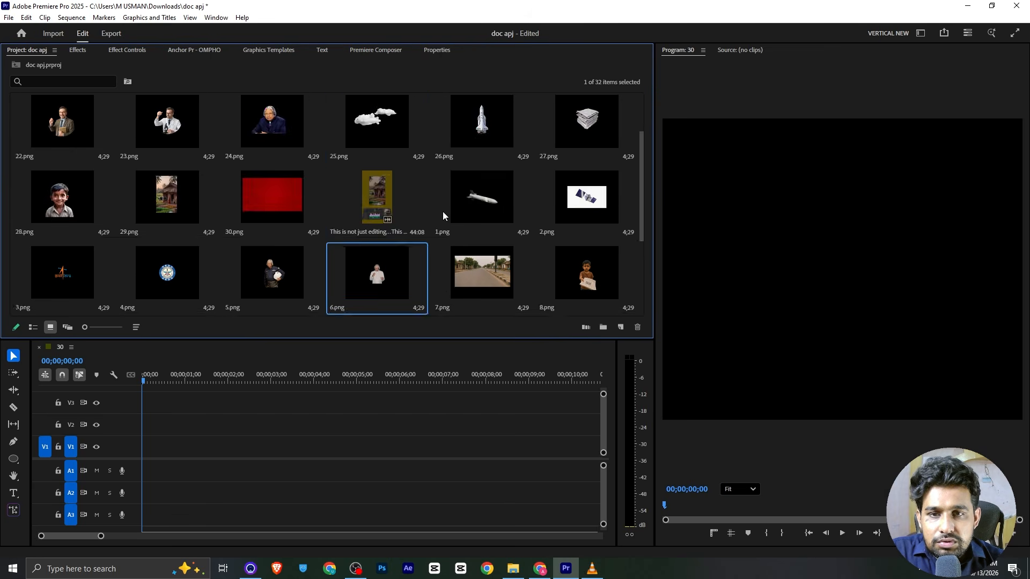
pyautogui.scroll(-3, 441, 214)
pyautogui.click(423, 261)
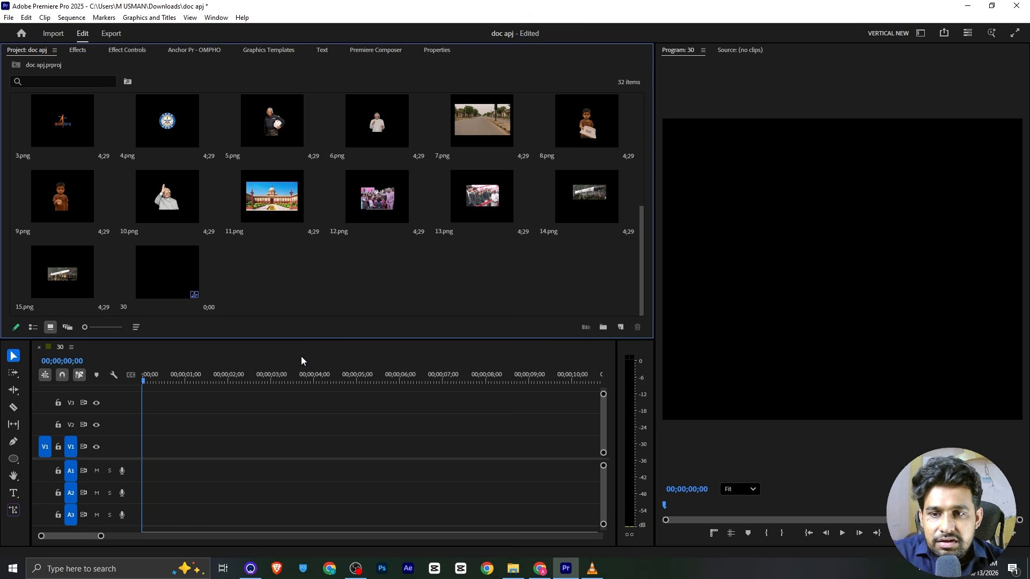
pyautogui.click(71, 17)
pyautogui.click(405, 275)
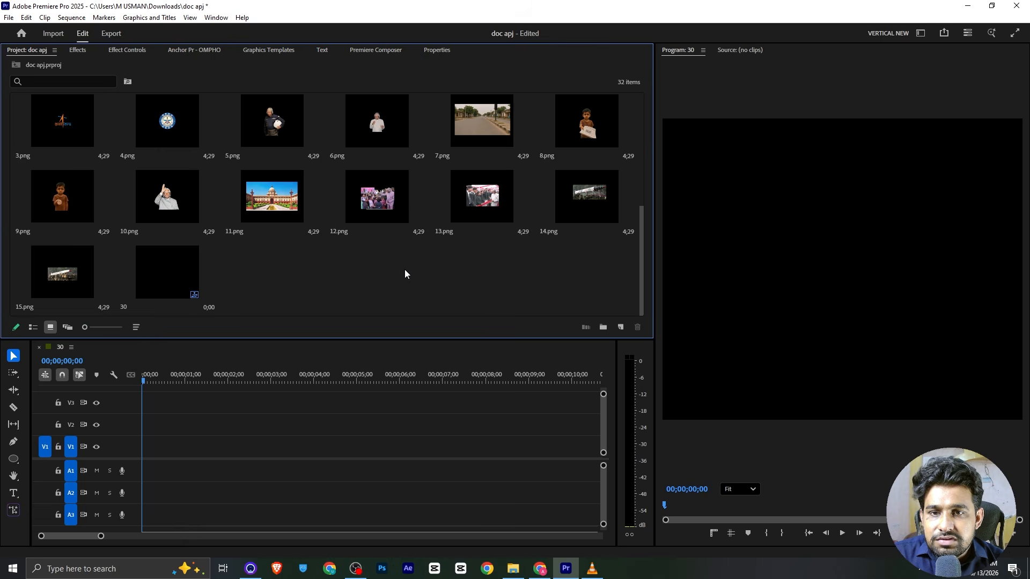
pyautogui.scroll(5, 247, 252)
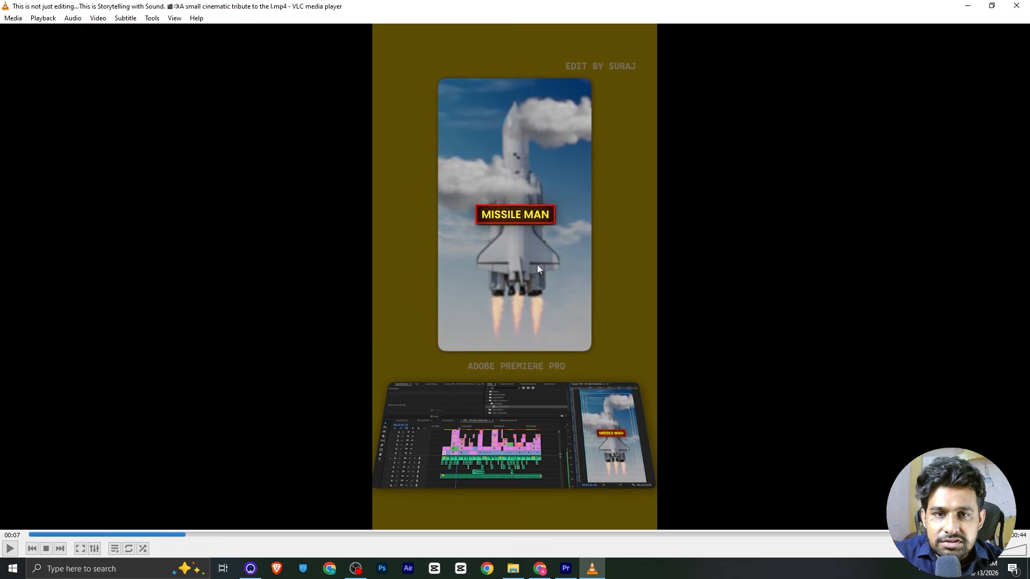
# Rewind the reference video in VLC to its opening frame, and place 29.png at the start of track V1 in Premiere Pro.
pyautogui.click(28, 535)
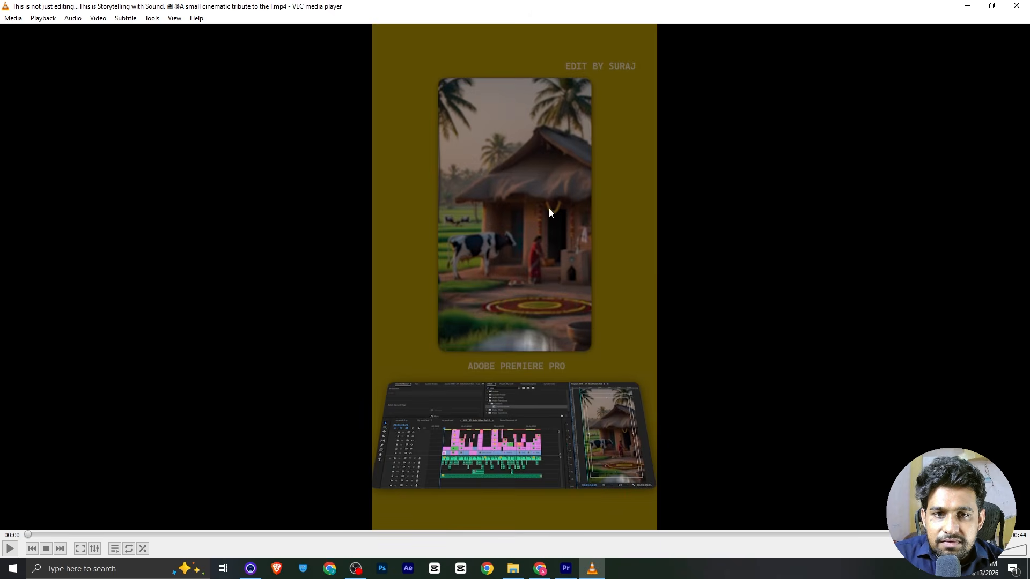
pyautogui.hotkey('alt', 'Tab')
pyautogui.scroll(-3, 114, 170)
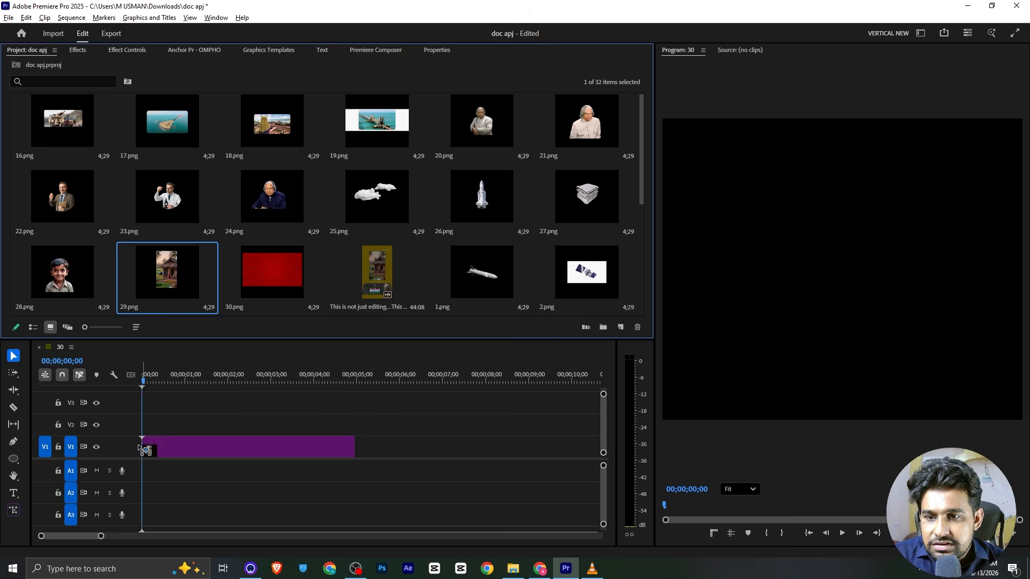
pyautogui.moveTo(145, 444); pyautogui.dragTo(177, 448)
# Set the sequence frame size to 1080 horizontal by 1920 vertical.
pyautogui.click(72, 18)
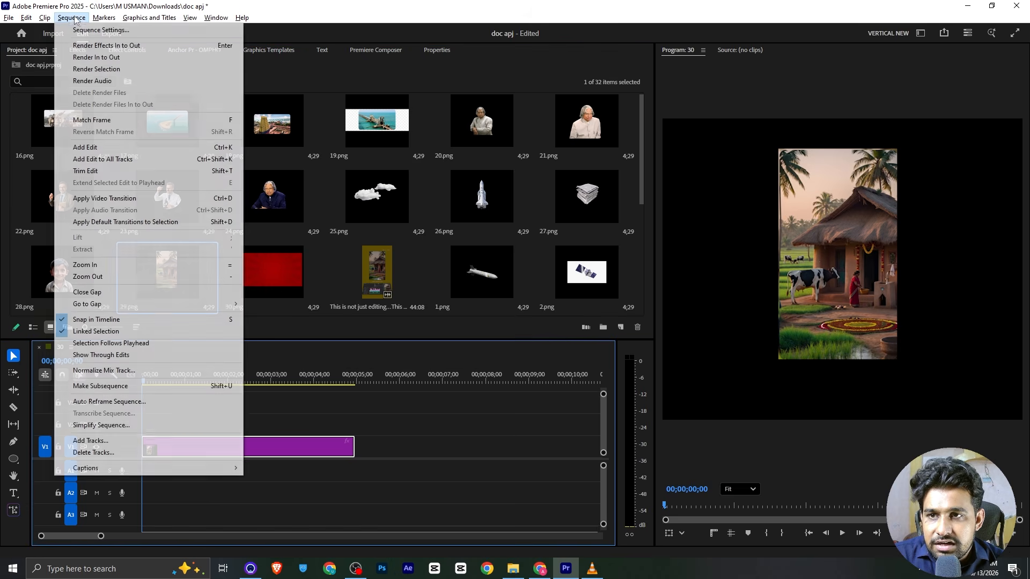
pyautogui.click(91, 32)
pyautogui.click(432, 169)
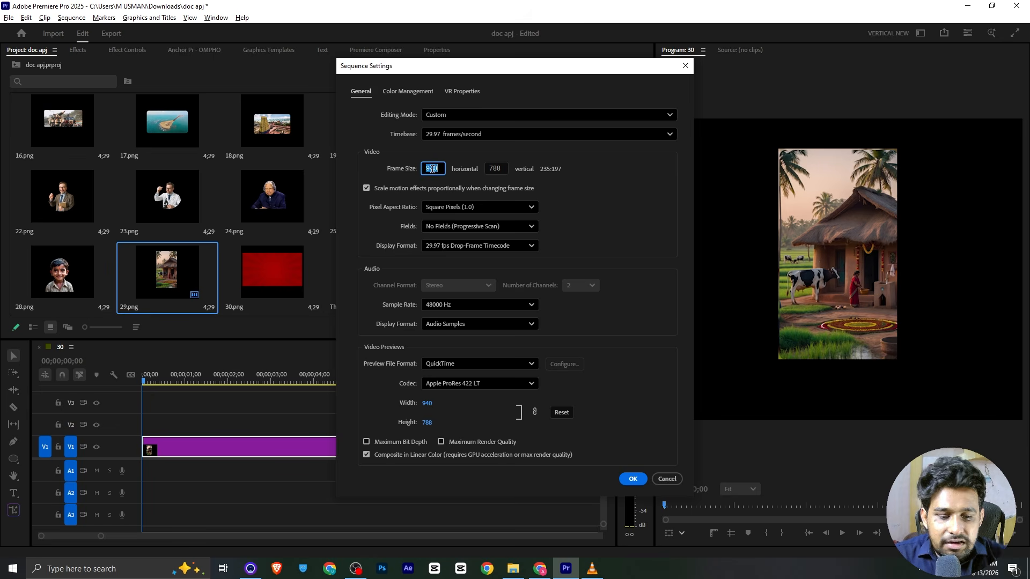
pyautogui.write('1080')
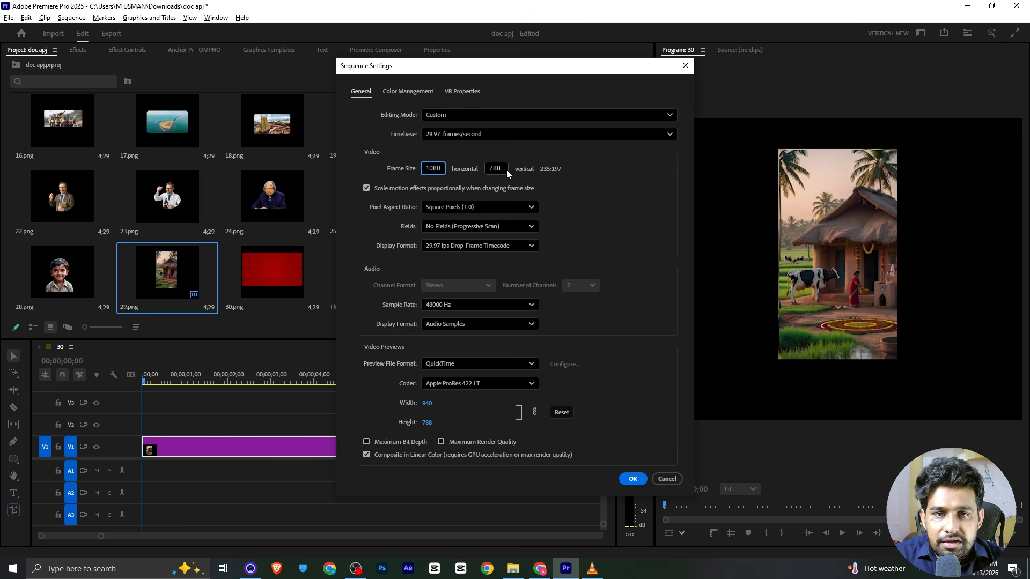
pyautogui.click(499, 168)
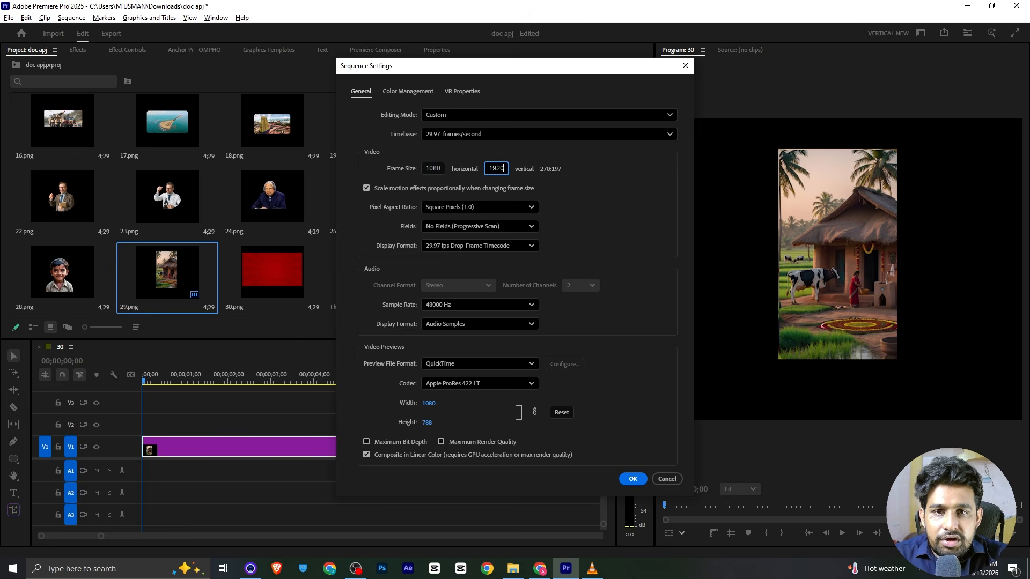
pyautogui.write('1920')
pyautogui.press('Return')
pyautogui.click(575, 328)
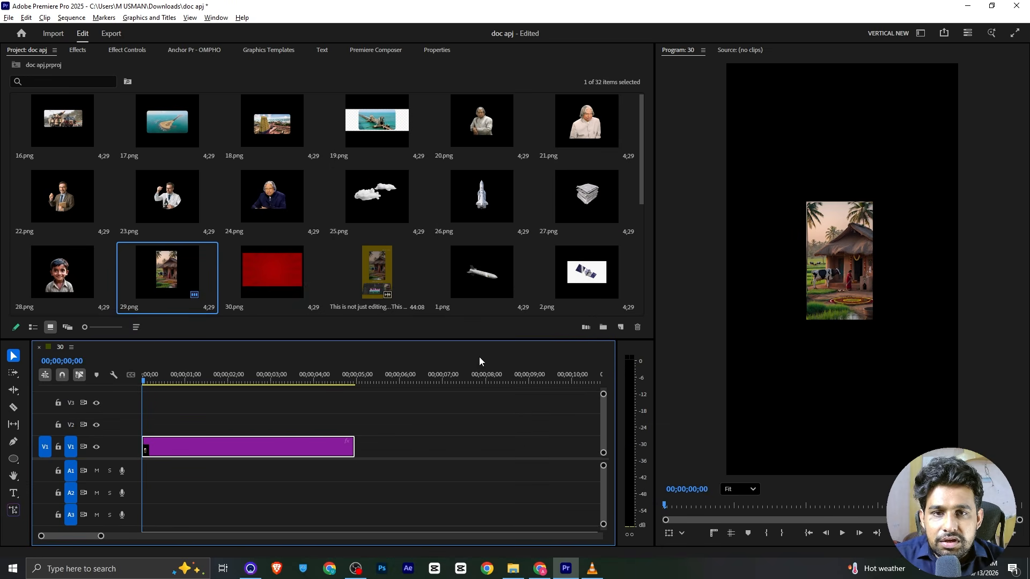
# Enlarge the 29.png clip to scale 352 and set its position to 577, 1111 so it fills the vertical frame.
pyautogui.click(262, 447)
pyautogui.click(127, 50)
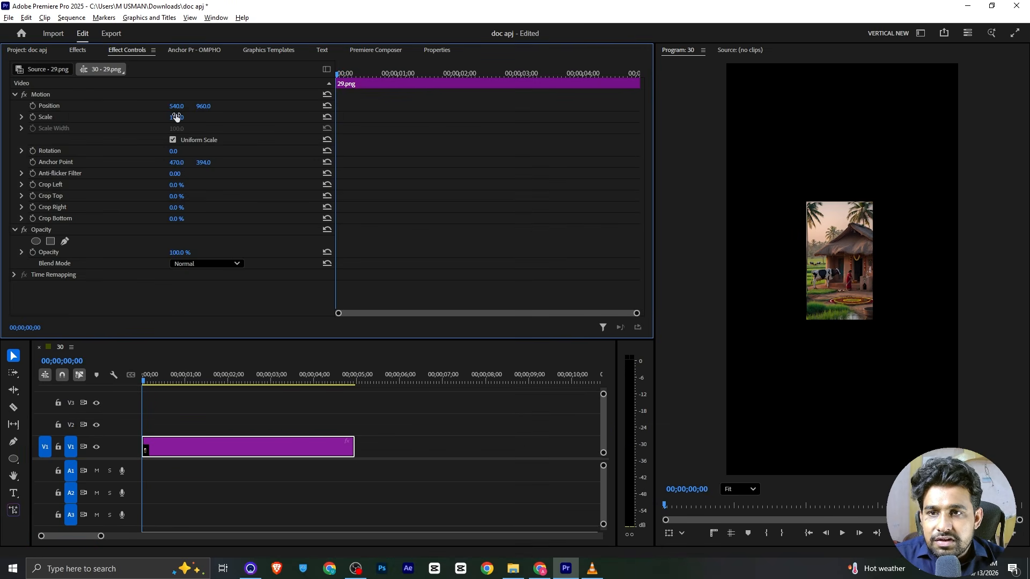
pyautogui.moveTo(177, 117); pyautogui.dragTo(289, 117)
pyautogui.moveTo(205, 105); pyautogui.dragTo(226, 106)
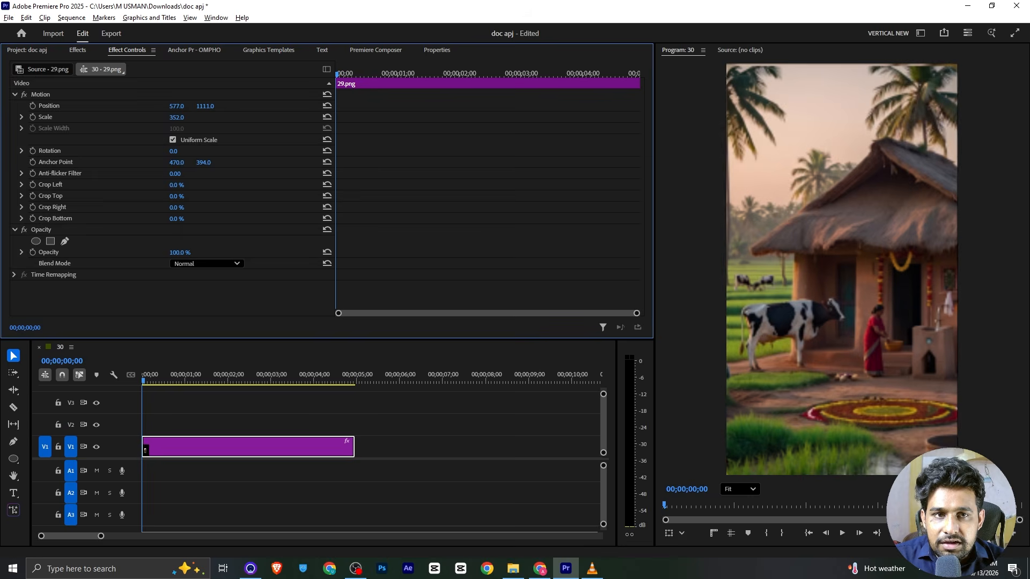
pyautogui.hotkey('alt', 'Tab')
pyautogui.hotkey('alt', 'Tab')
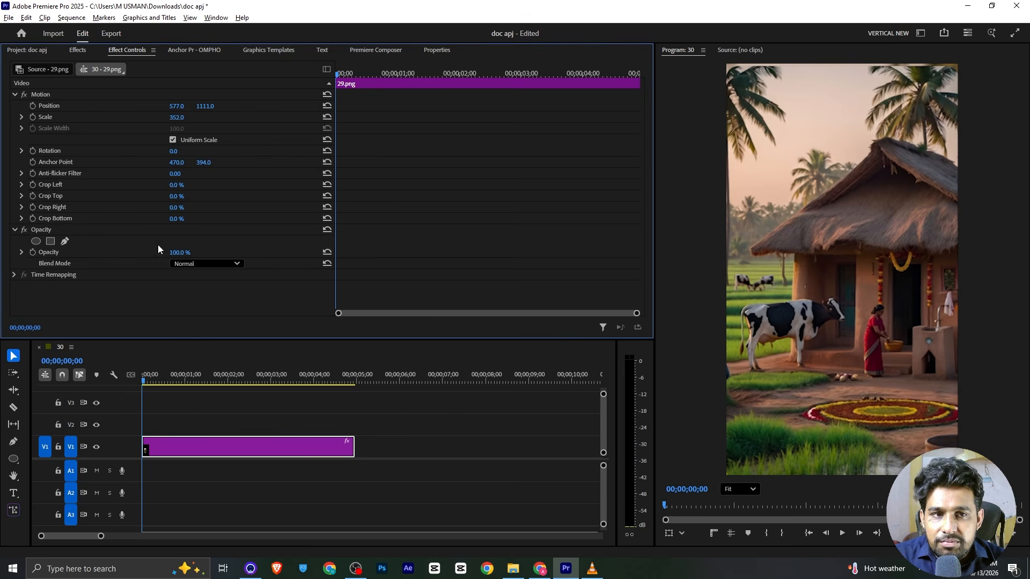
pyautogui.click(169, 419)
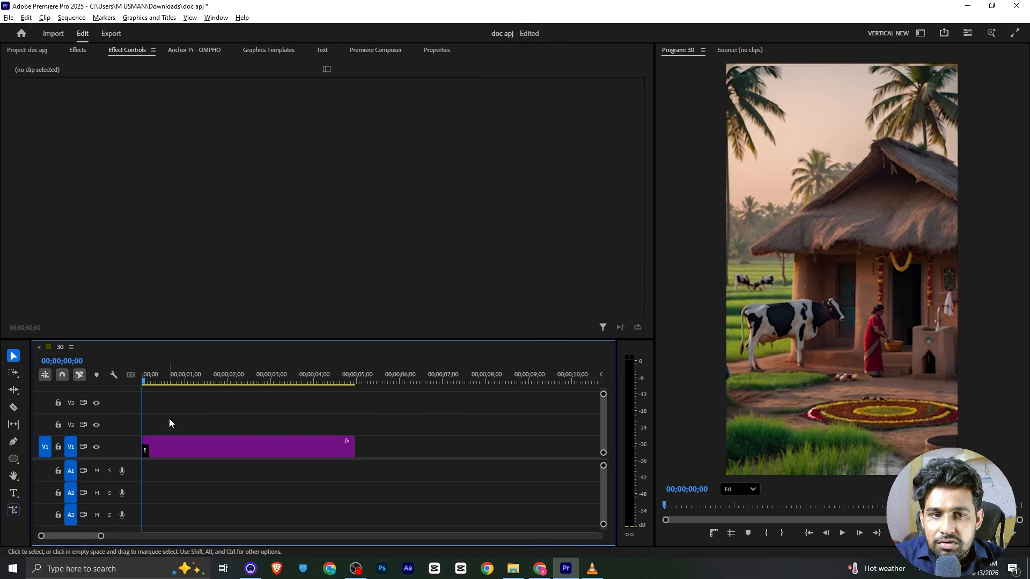
# Create a black 1080 by 1920 color matte in the project.
pyautogui.click(28, 50)
pyautogui.scroll(-5, 329, 230)
pyautogui.rightClick(338, 262)
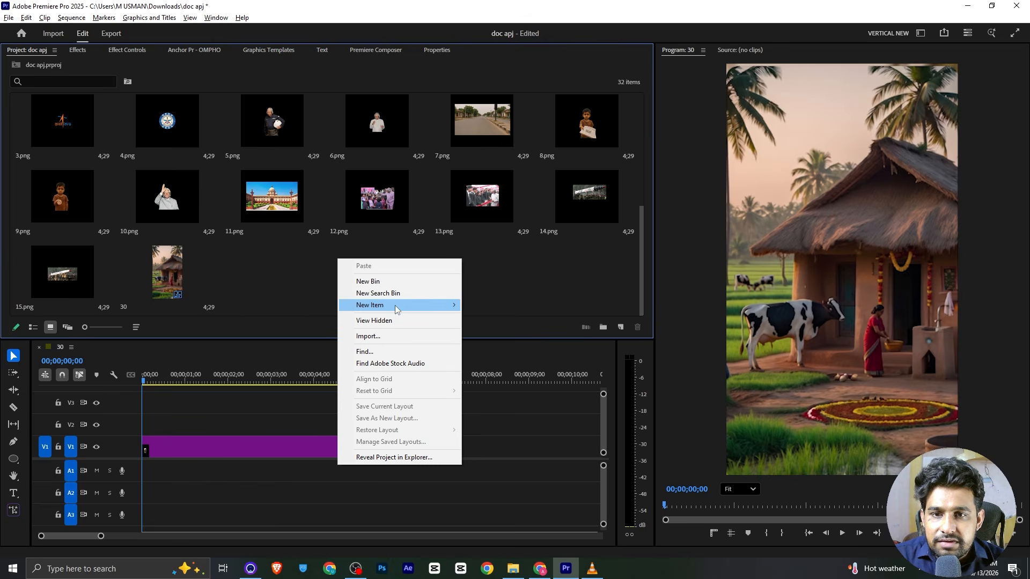
pyautogui.moveTo(424, 307)
pyautogui.click(496, 375)
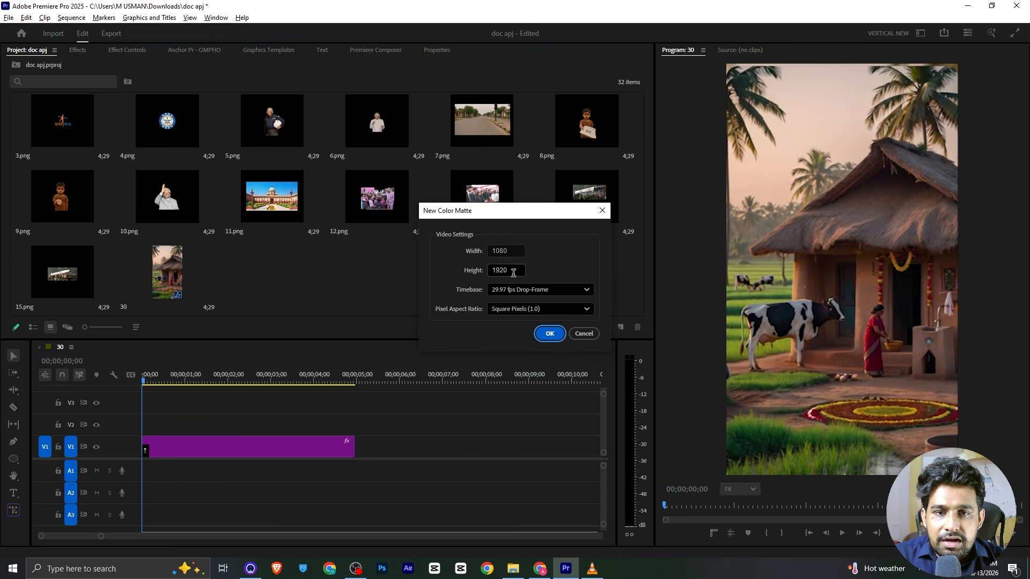
pyautogui.click(548, 334)
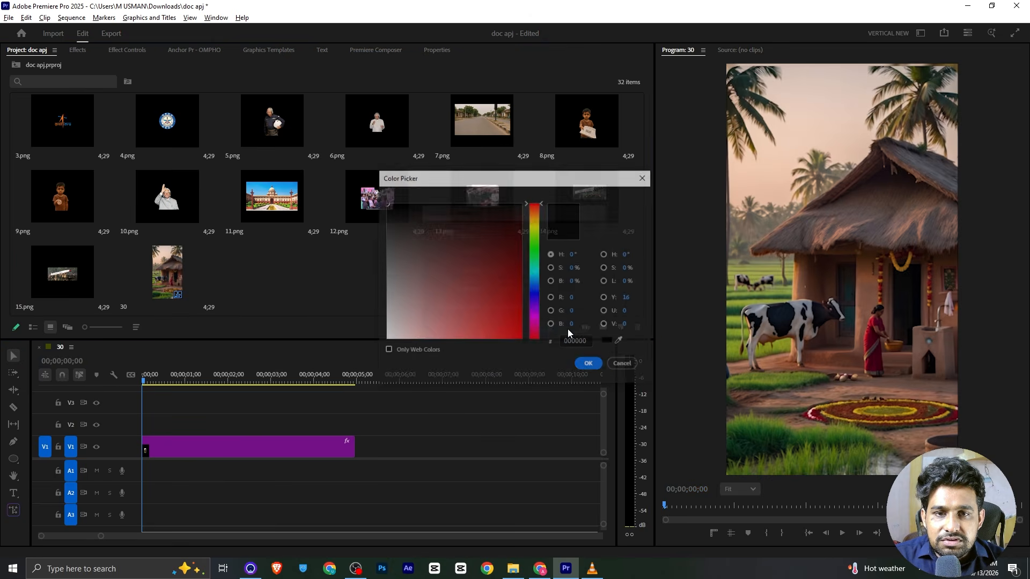
pyautogui.click(581, 367)
pyautogui.click(508, 300)
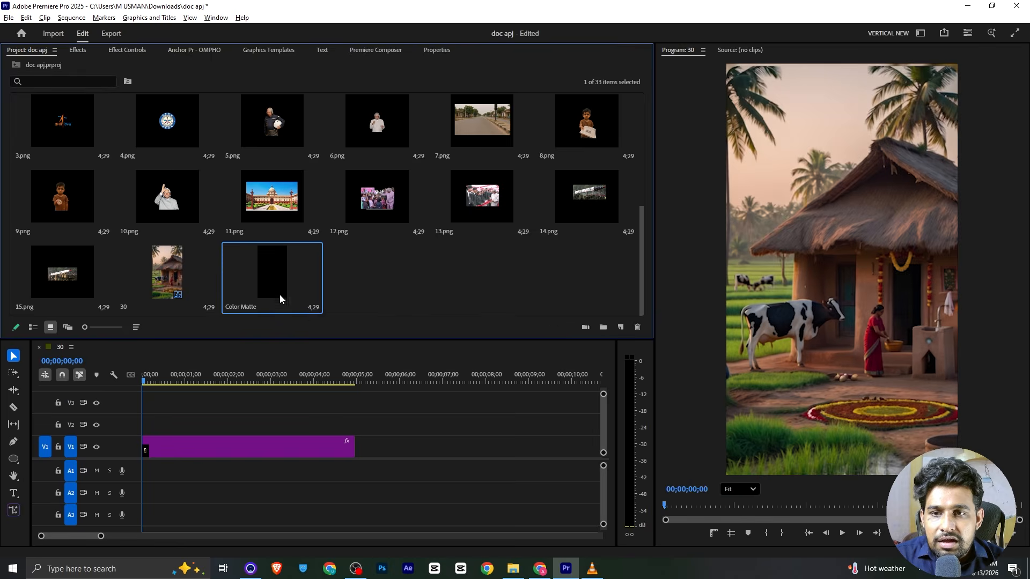
# Place the color matte at the start of track V2 and lower its opacity to 61%.
pyautogui.moveTo(272, 273); pyautogui.dragTo(136, 437)
pyautogui.click(166, 426)
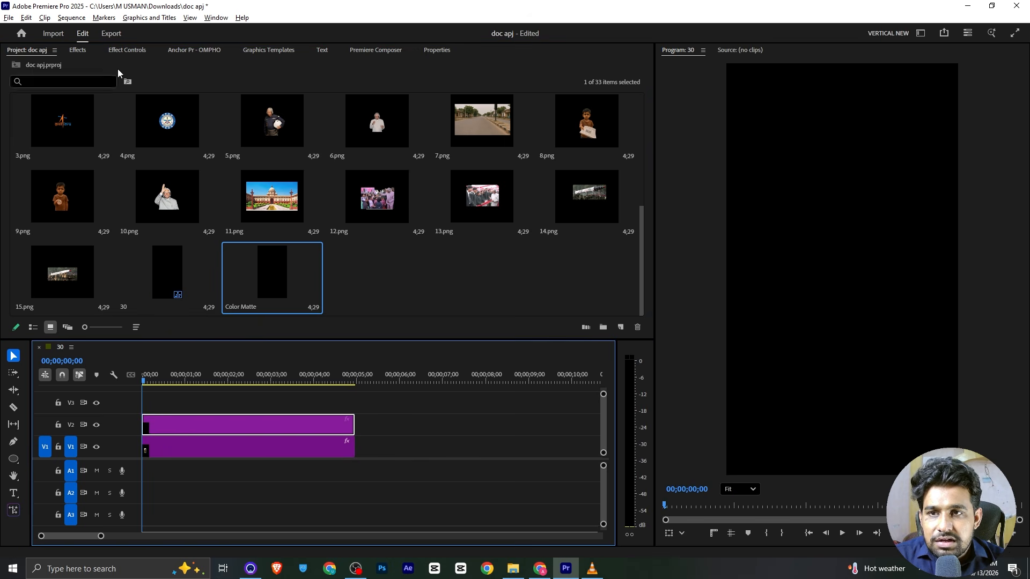
pyautogui.click(127, 50)
pyautogui.moveTo(175, 252); pyautogui.dragTo(154, 252)
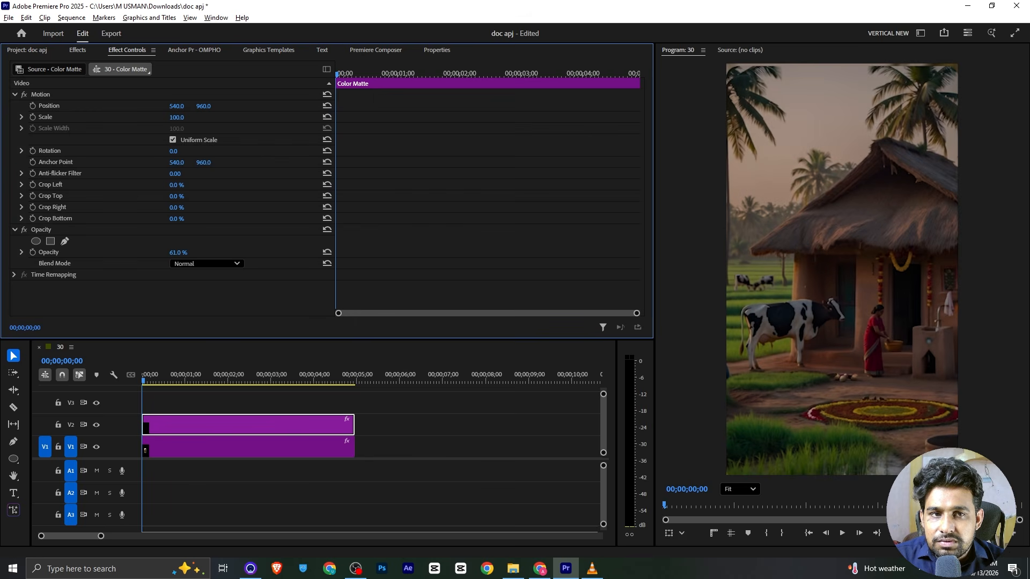
pyautogui.click(239, 392)
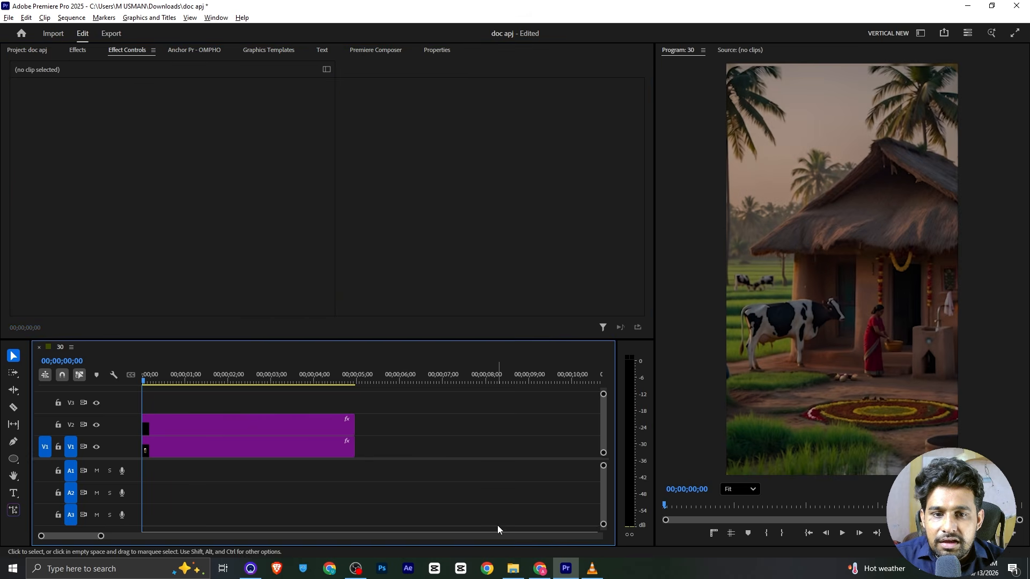
# Switch to VLC media player to review the opening of the reference video, and return to Premiere Pro.
pyautogui.click(592, 569)
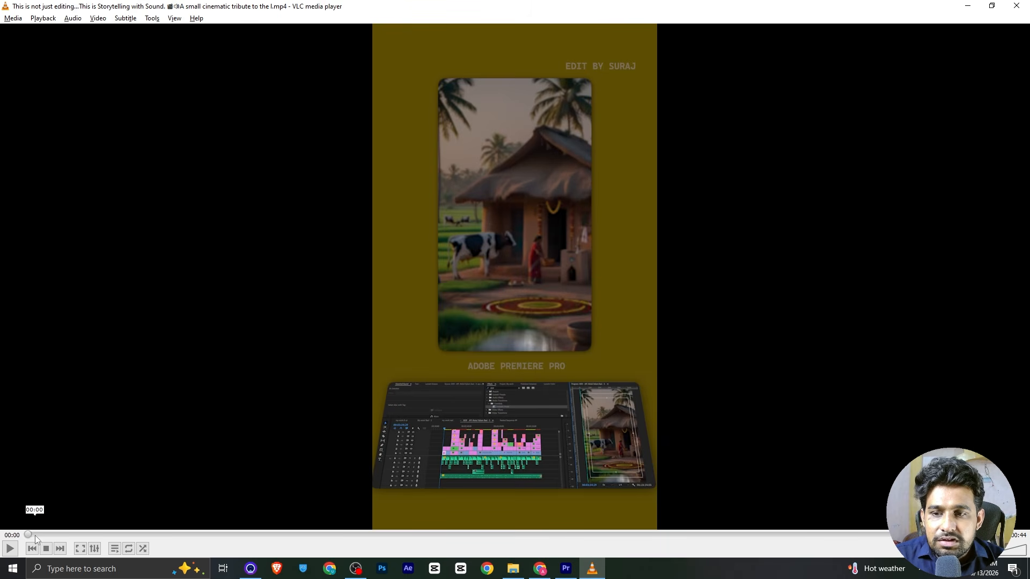
pyautogui.moveTo(35, 539); pyautogui.dragTo(2, 539)
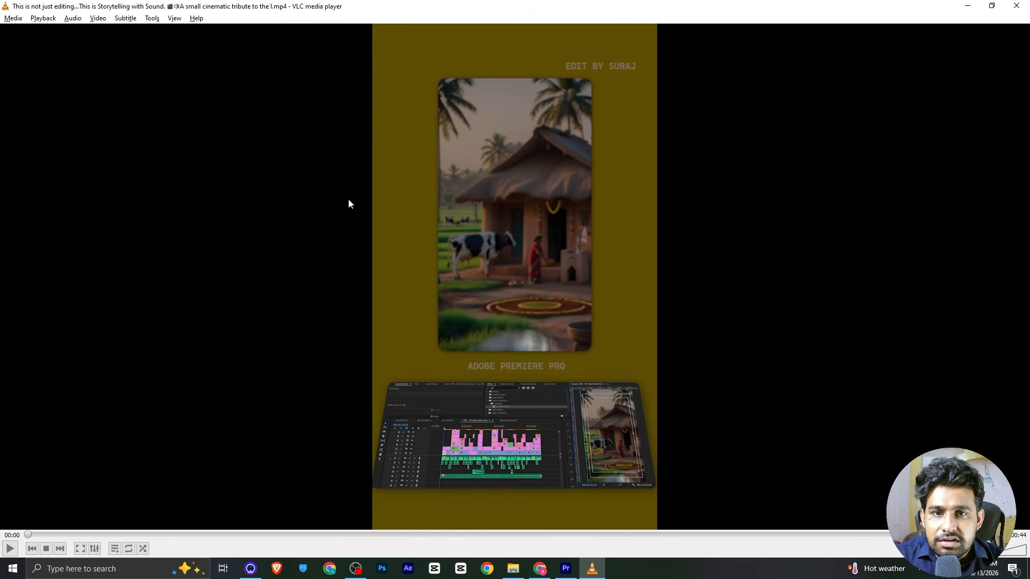
pyautogui.hotkey('alt', 'Tab')
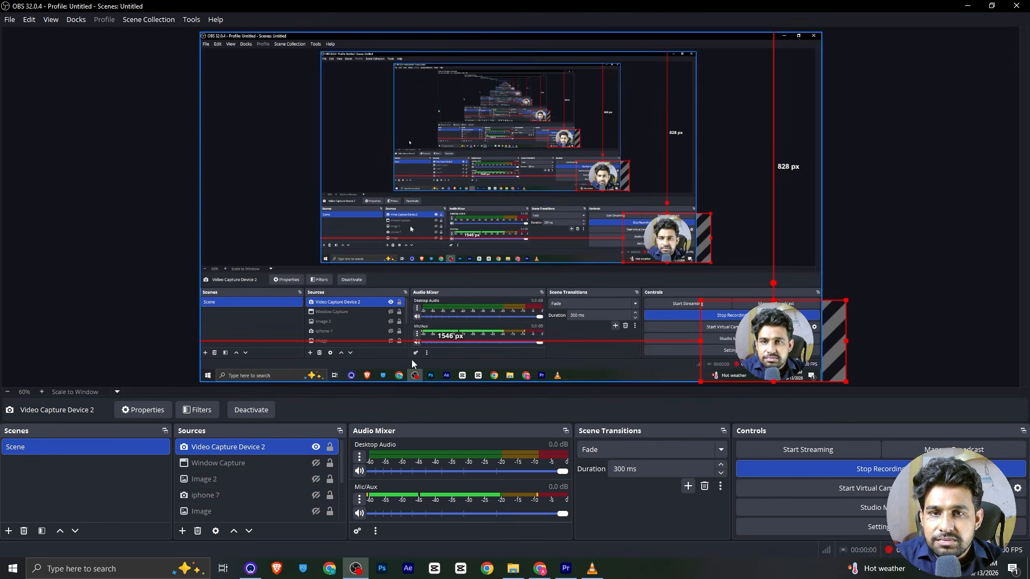
pyautogui.hotkey('alt', 'Tab')
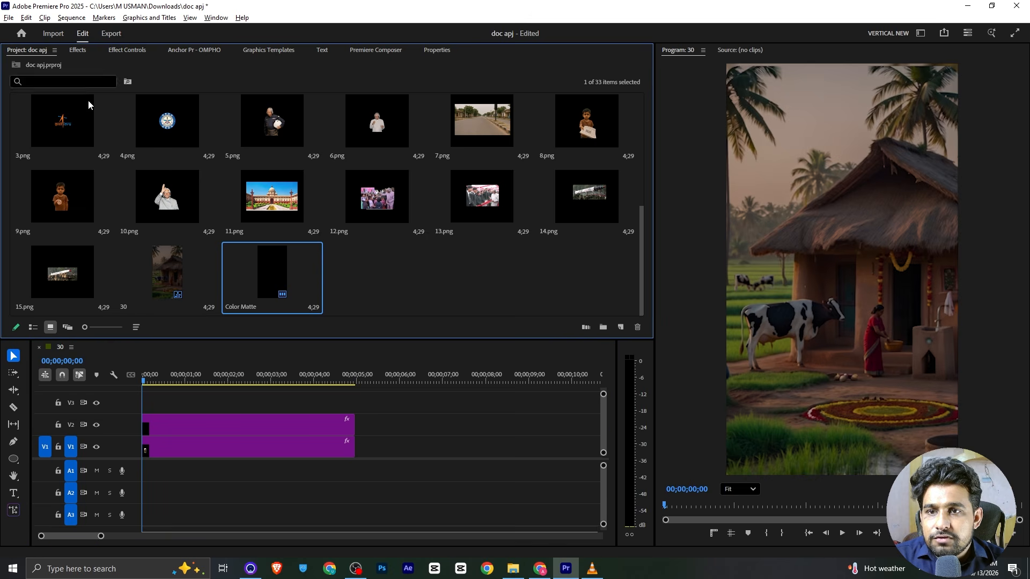
# Place 28.png at the start of track V3, and set its scale to 259 and its position to 656, 1136.
pyautogui.scroll(5, 184, 195)
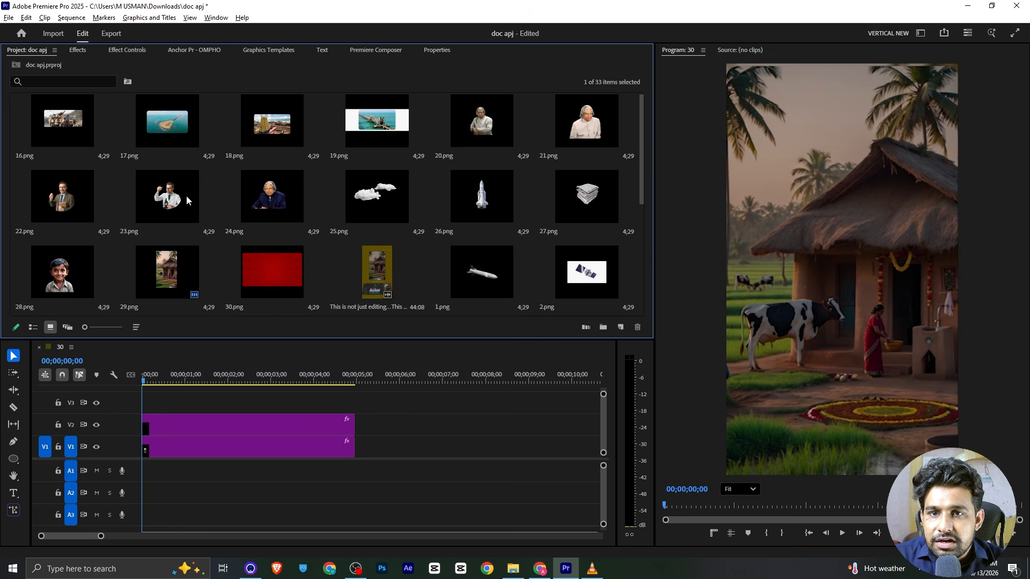
pyautogui.moveTo(60, 275); pyautogui.dragTo(176, 407)
pyautogui.click(107, 50)
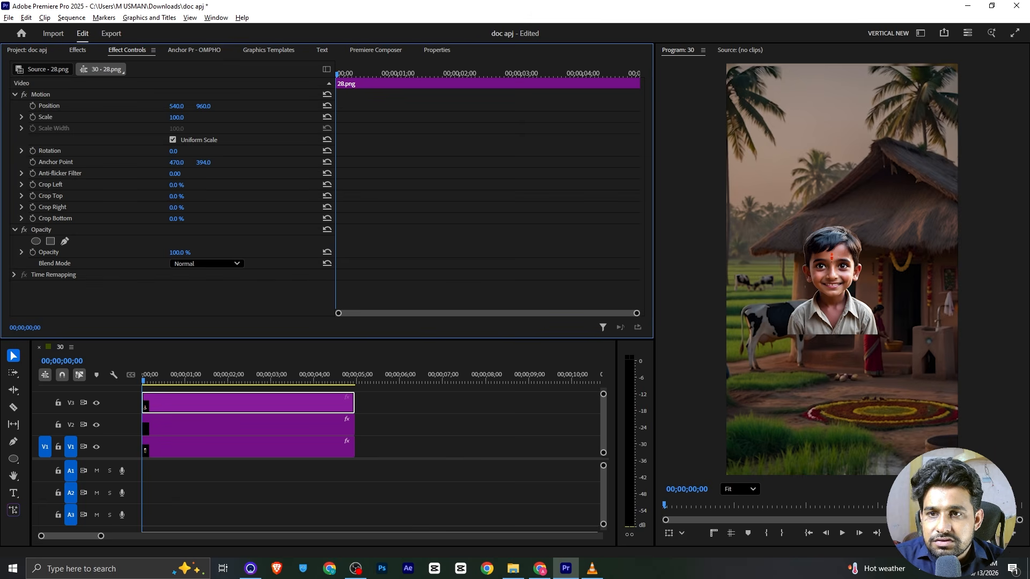
pyautogui.moveTo(177, 117); pyautogui.dragTo(208, 105)
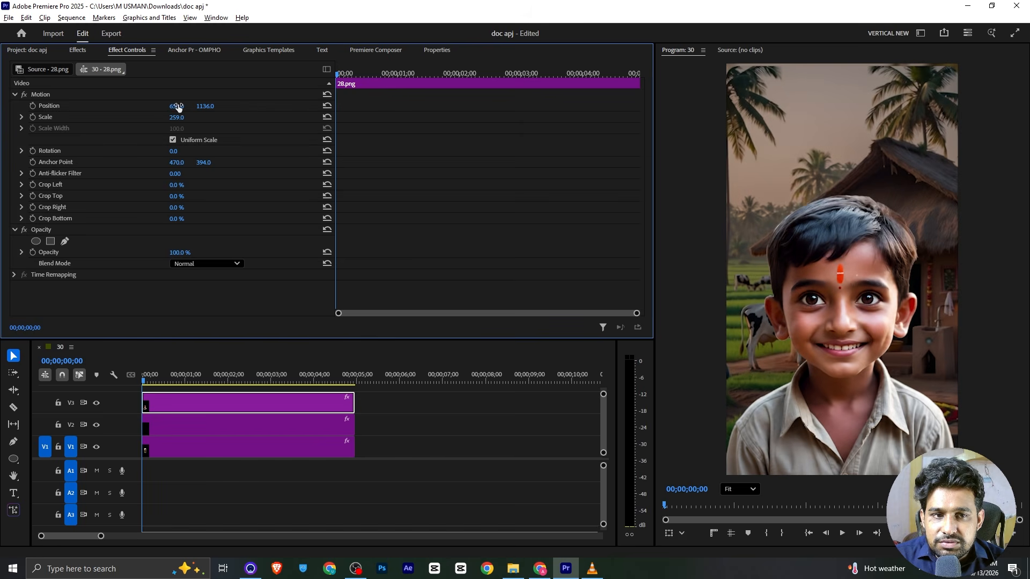
# Keyframe the 28.png clip's position from 656, 2940 at the start to 656, 1136 just after 1 second, and save the project.
pyautogui.click(32, 106)
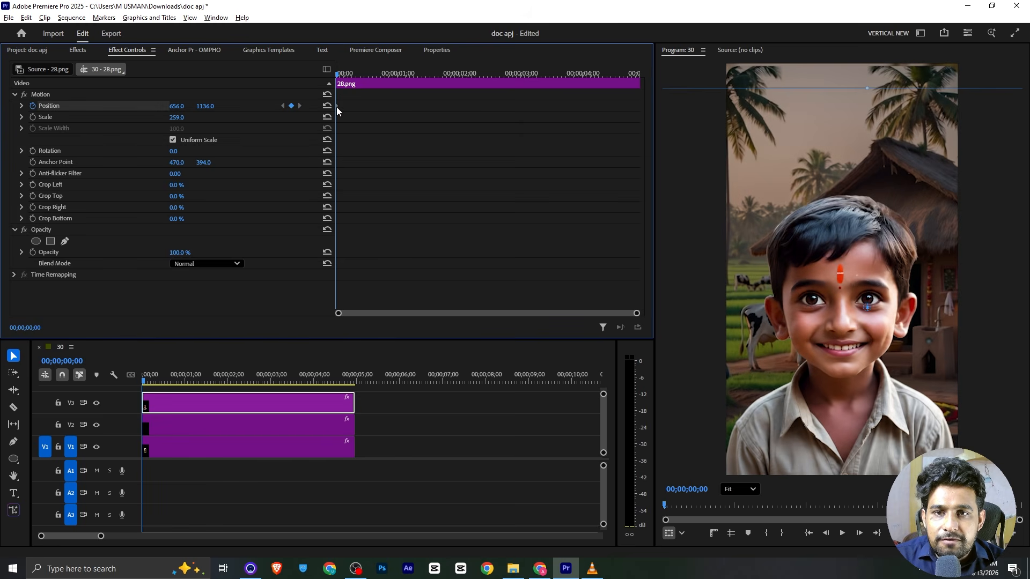
pyautogui.moveTo(408, 116); pyautogui.dragTo(410, 116)
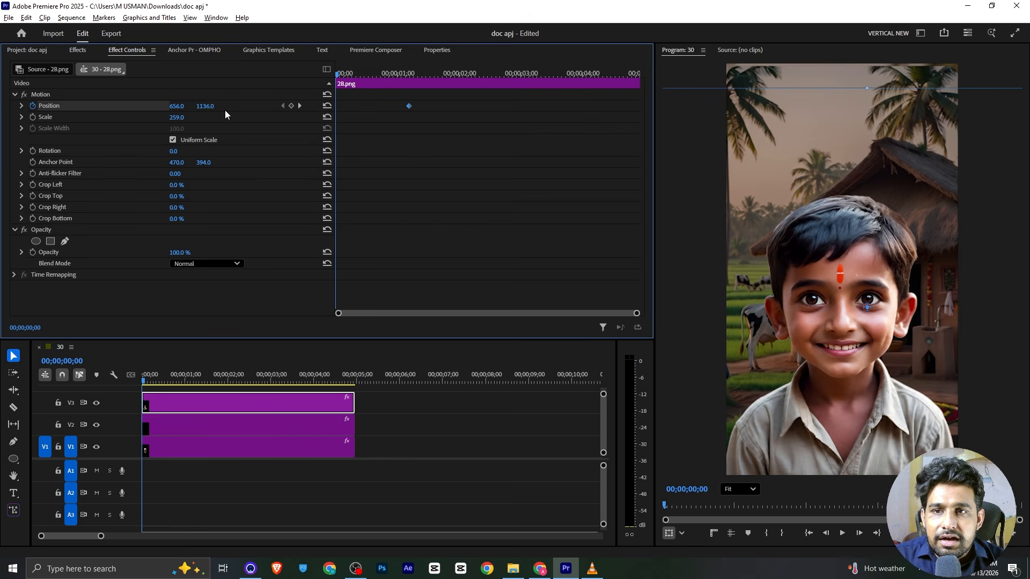
pyautogui.moveTo(867, 307); pyautogui.dragTo(867, 578)
pyautogui.hotkey('ctrl', 's')
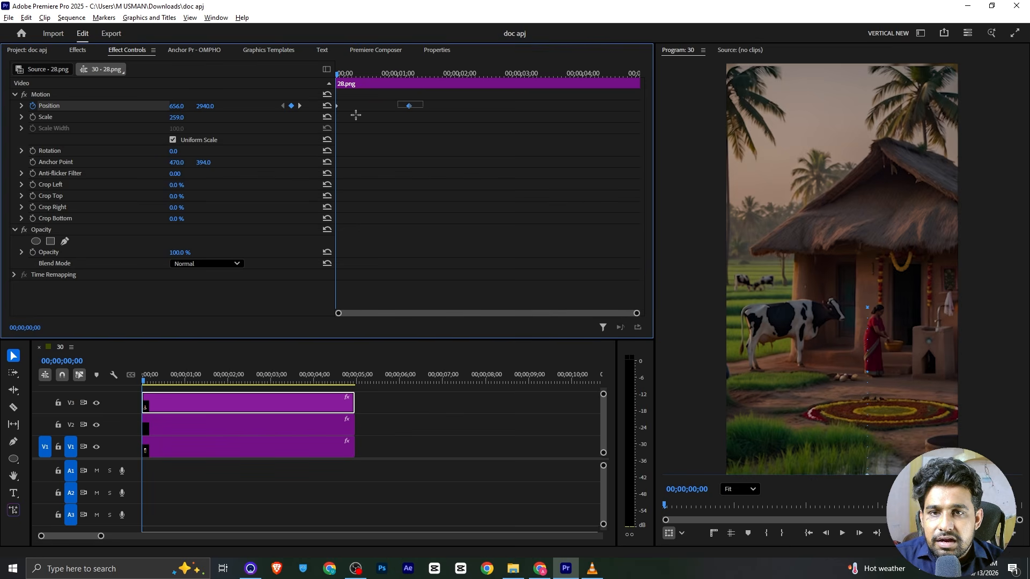
# Ease in the 28.png position keyframes and reshape the velocity curve so the move starts fast and settles gradually.
pyautogui.click(356, 115)
pyautogui.rightClick(408, 105)
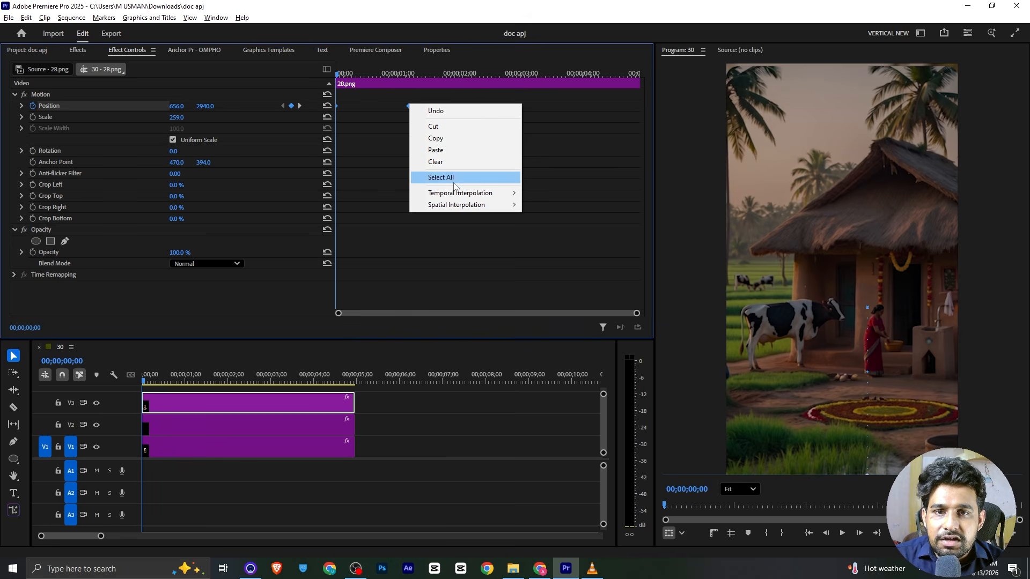
pyautogui.moveTo(460, 191)
pyautogui.click(531, 256)
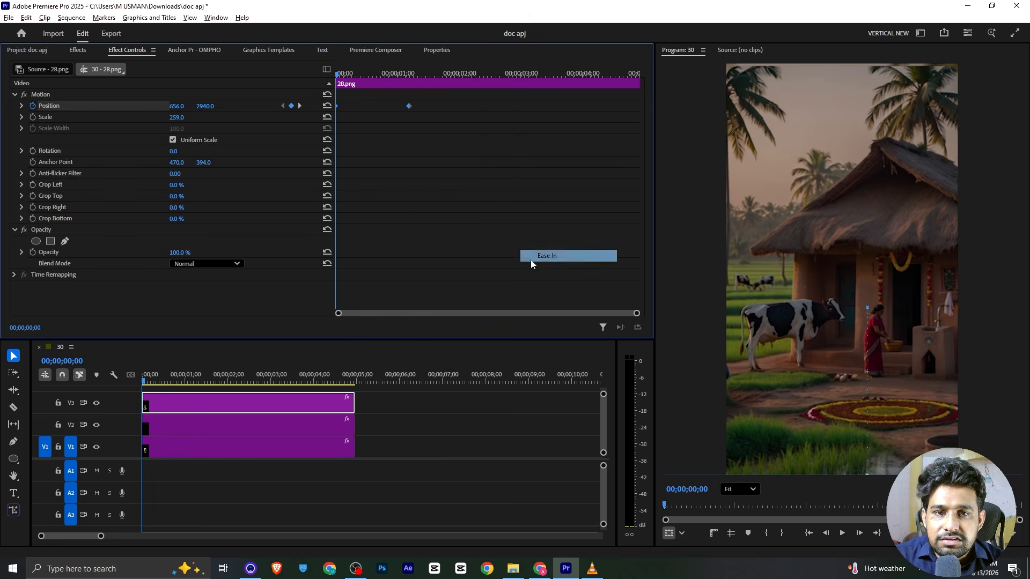
pyautogui.click(22, 106)
pyautogui.moveTo(344, 140); pyautogui.dragTo(373, 140)
# Play back the boy cutout's entrance animation from the start and save the project.
pyautogui.press('space')
pyautogui.press('space')
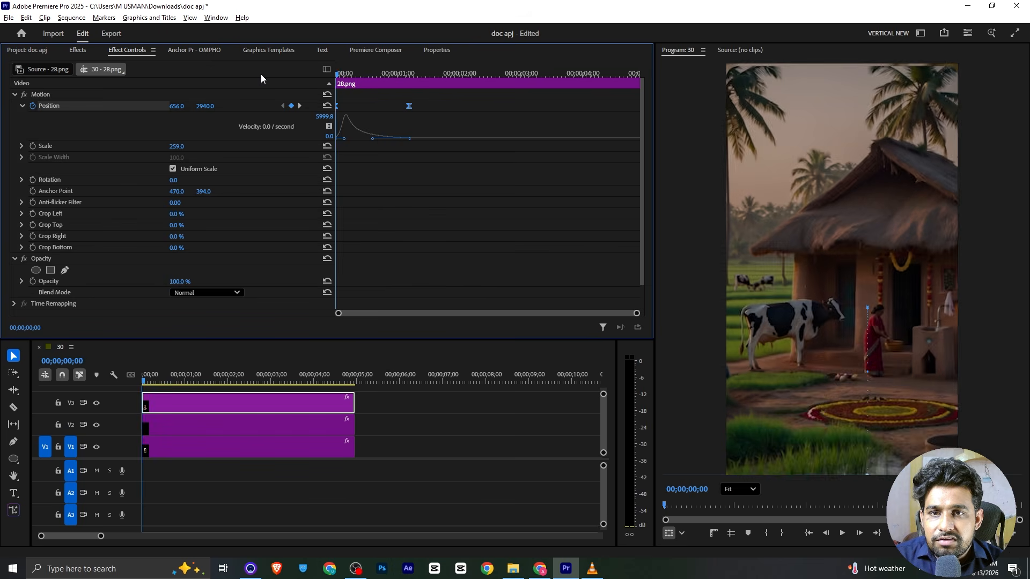
pyautogui.press('space')
pyautogui.press('space')
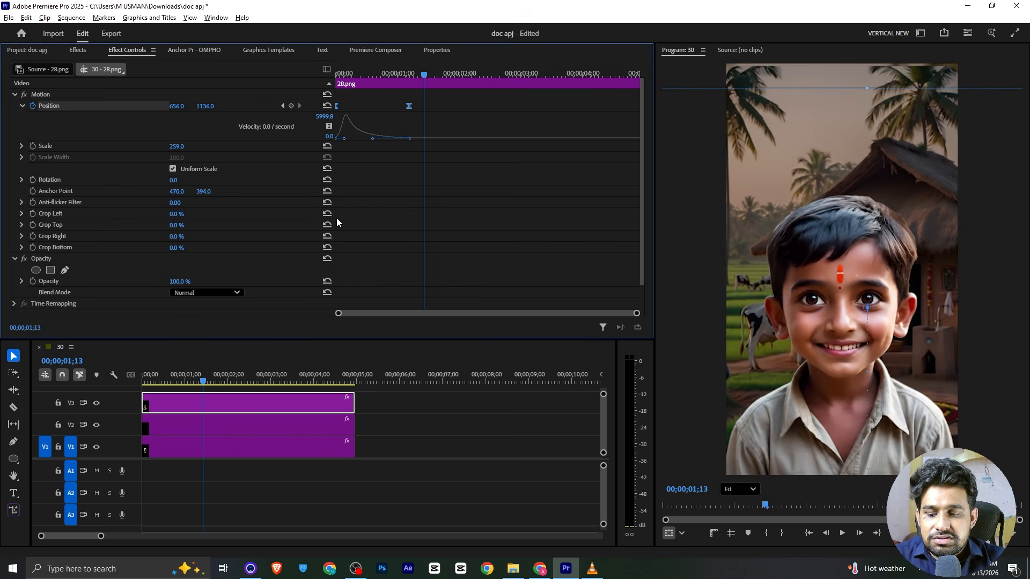
pyautogui.hotkey('ctrl', 's')
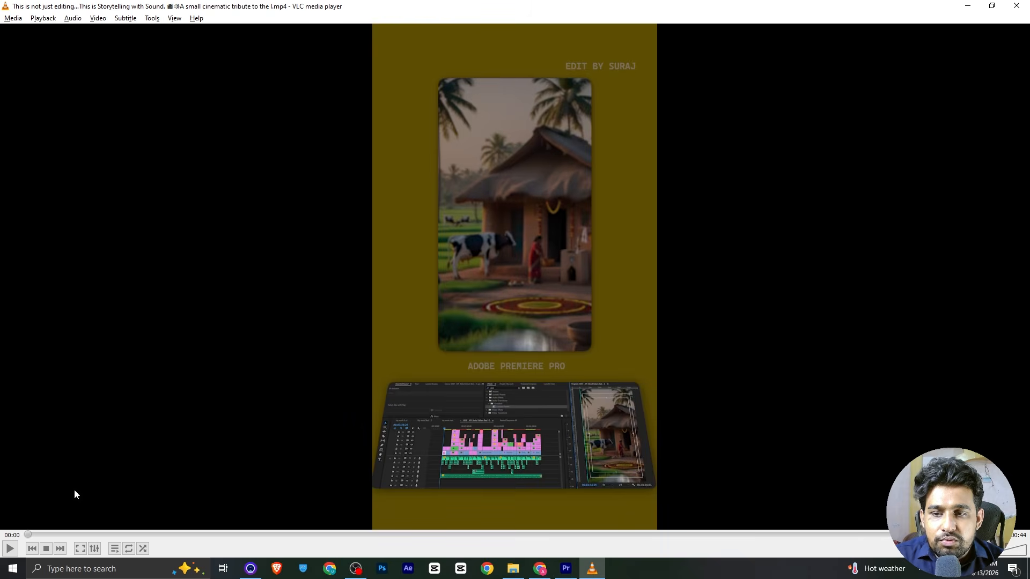
# Switch to VLC media player to review the reference up to the newspaper shot, and return to Premiere Pro.
pyautogui.press('space')
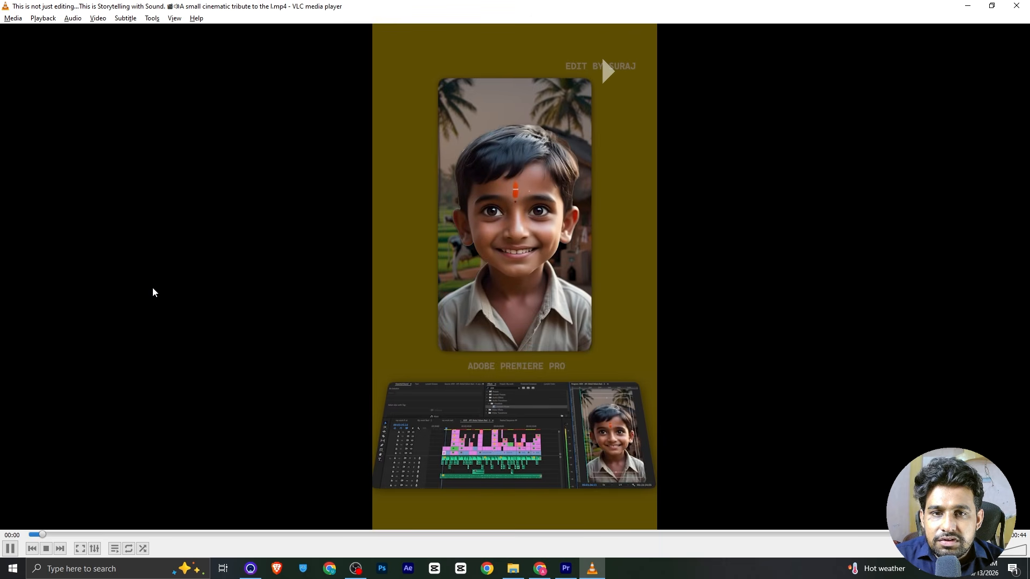
pyautogui.press('space')
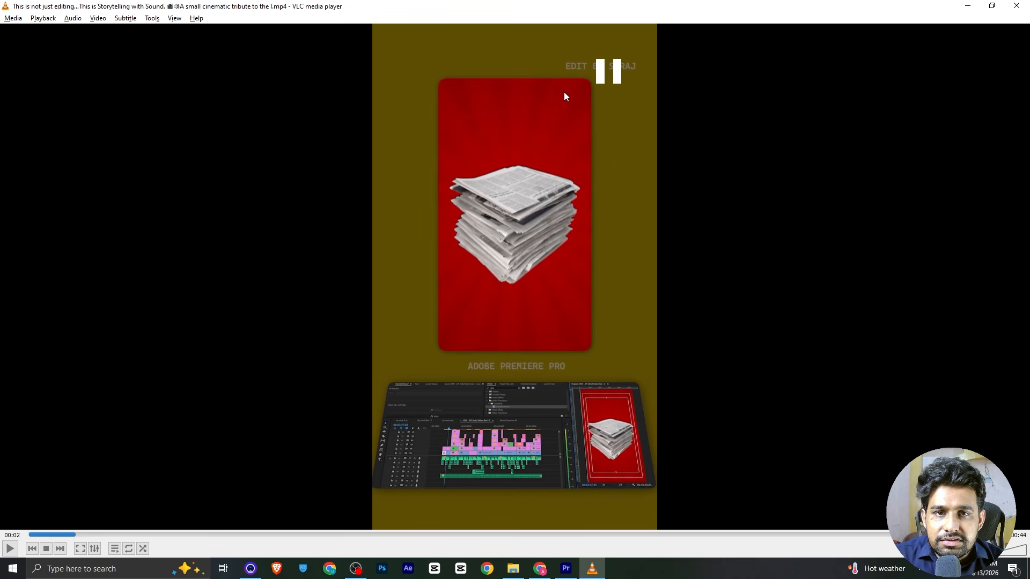
pyautogui.press('space')
pyautogui.press('space')
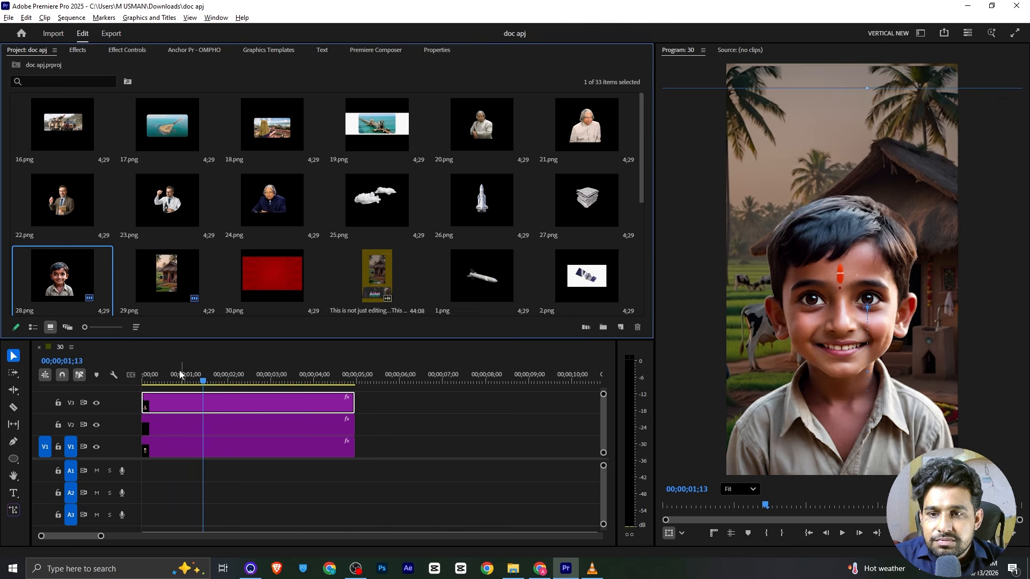
# Cut the clips on V1, V2 and V3 at 00;00;02;04 and delete everything after the cut.
pyautogui.moveTo(192, 375); pyautogui.dragTo(232, 374)
pyautogui.press('c')
pyautogui.click(235, 406)
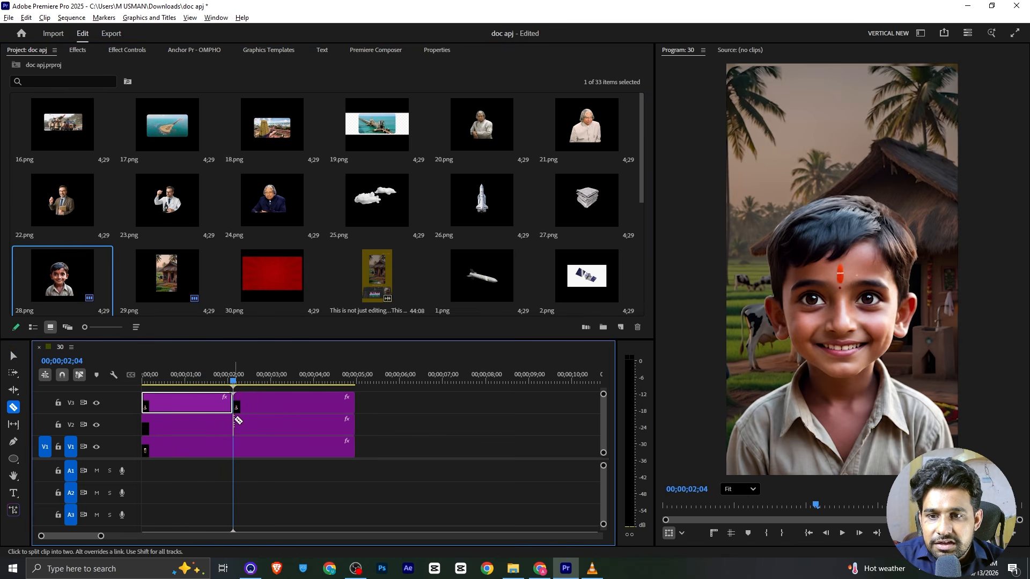
pyautogui.press('v')
pyautogui.moveTo(272, 467); pyautogui.dragTo(286, 396)
pyautogui.press('Delete')
# Place 30.png on V1 at 00;00;02;04 and set its rotation to 90, scale to 230 and position to 467, 960.
pyautogui.moveTo(272, 275); pyautogui.dragTo(239, 438)
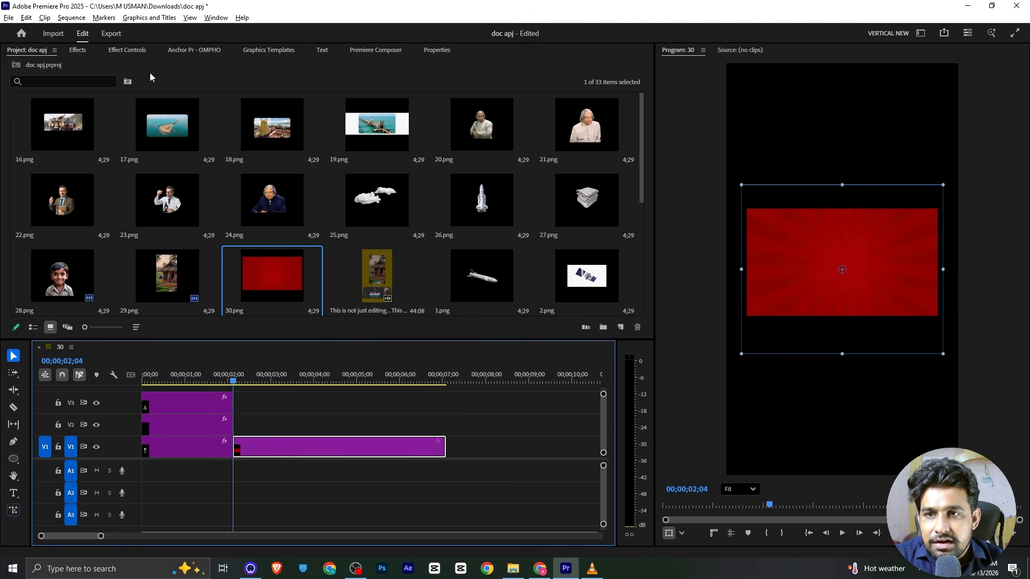
pyautogui.click(116, 52)
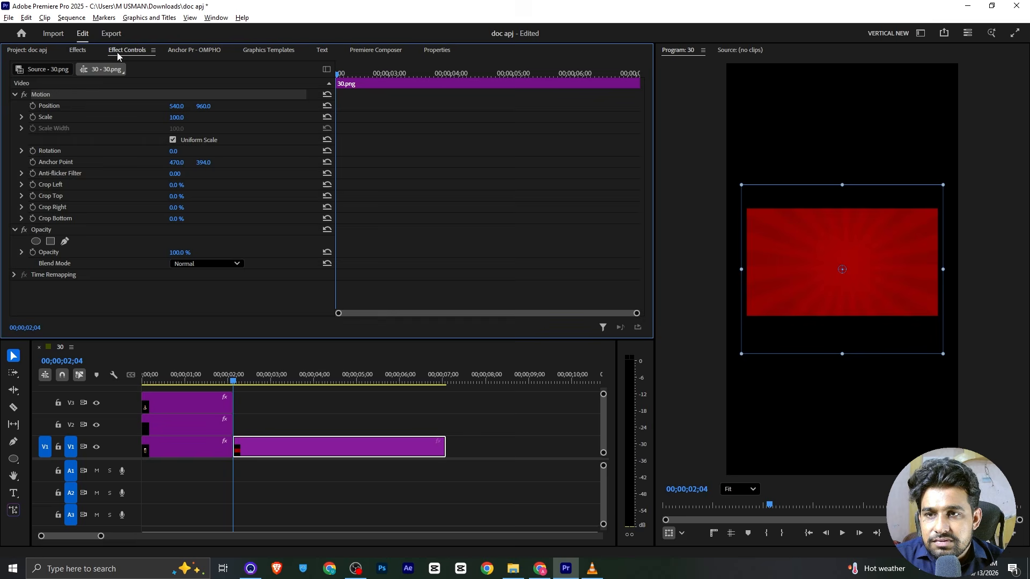
pyautogui.moveTo(173, 151)
pyautogui.mouseDown()
pyautogui.moveTo(221, 151)
pyautogui.moveTo(182, 152)
pyautogui.mouseUp()
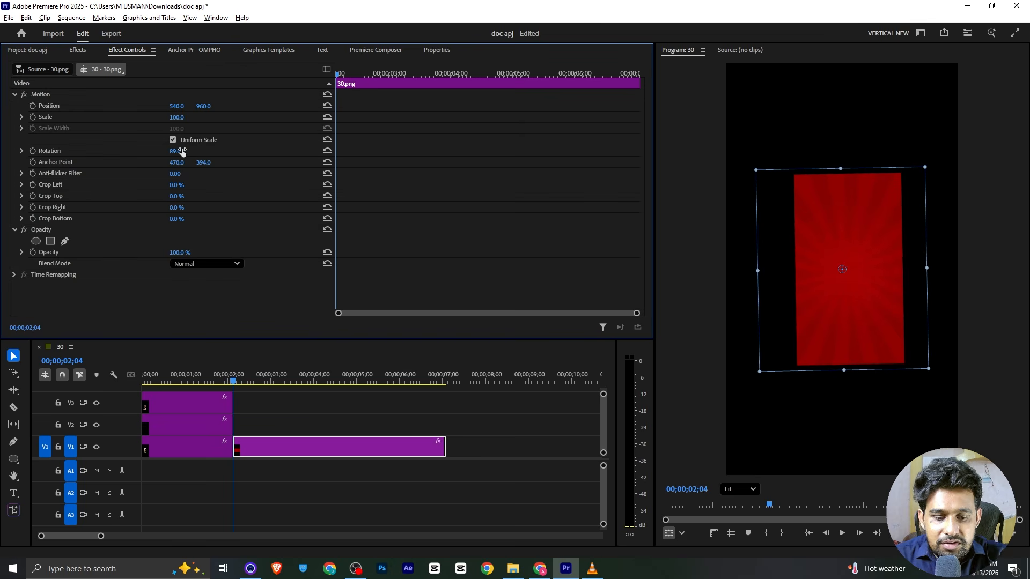
pyautogui.click(182, 152)
pyautogui.write('90')
pyautogui.press('Return')
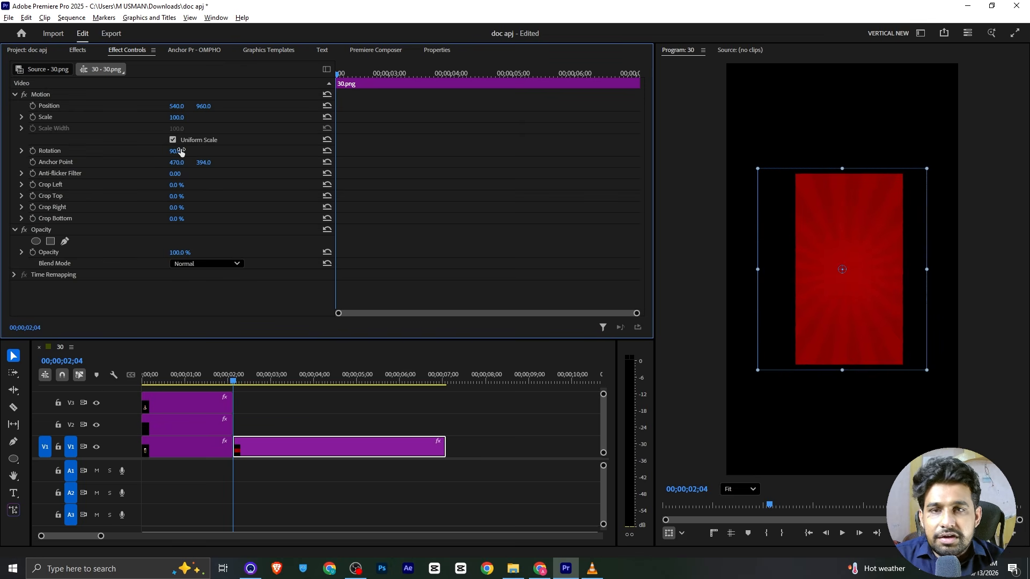
pyautogui.moveTo(174, 118); pyautogui.dragTo(243, 118)
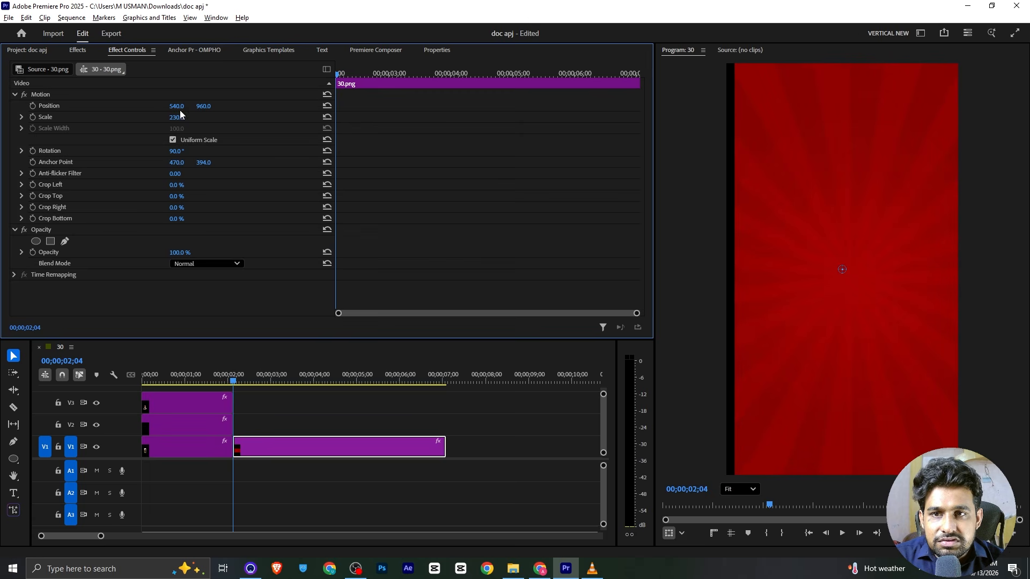
pyautogui.moveTo(178, 106); pyautogui.dragTo(138, 106)
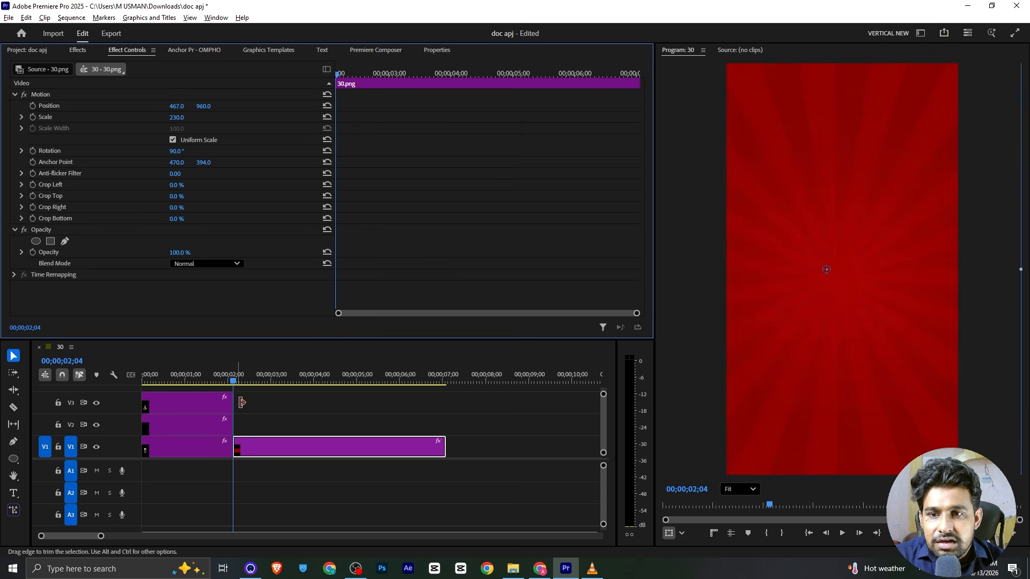
# Place 27.png on V2 at 00;00;02;04 above the red background and enlarge the newspaper stack.
pyautogui.click(221, 390)
pyautogui.click(54, 51)
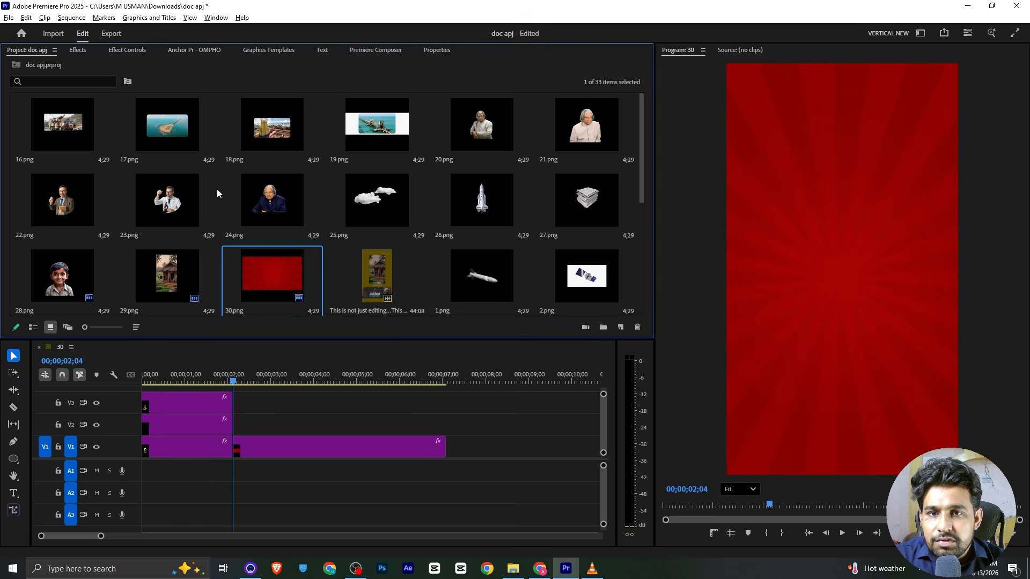
pyautogui.moveTo(578, 208); pyautogui.dragTo(238, 426)
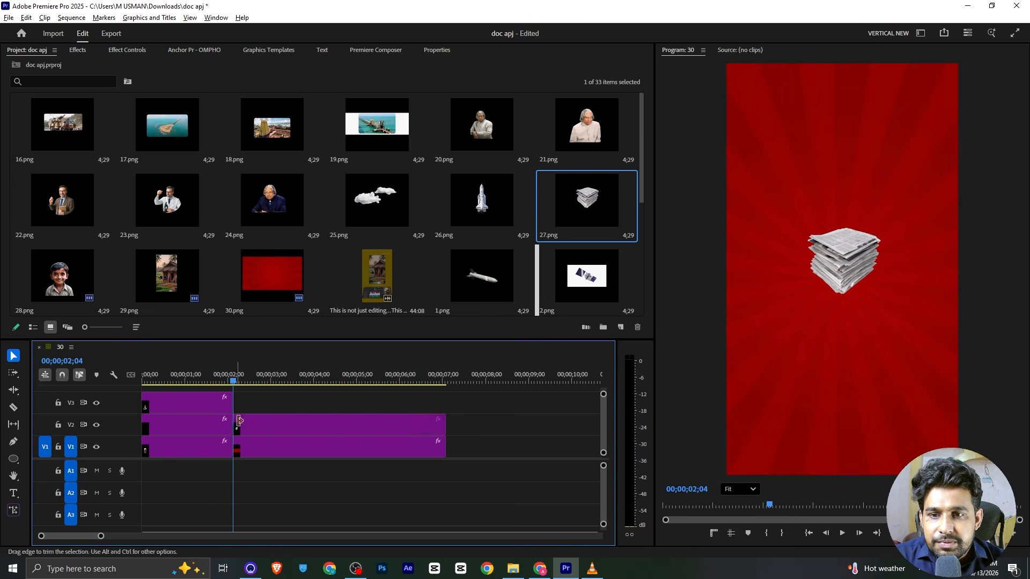
pyautogui.click(127, 50)
pyautogui.moveTo(177, 117); pyautogui.dragTo(258, 106)
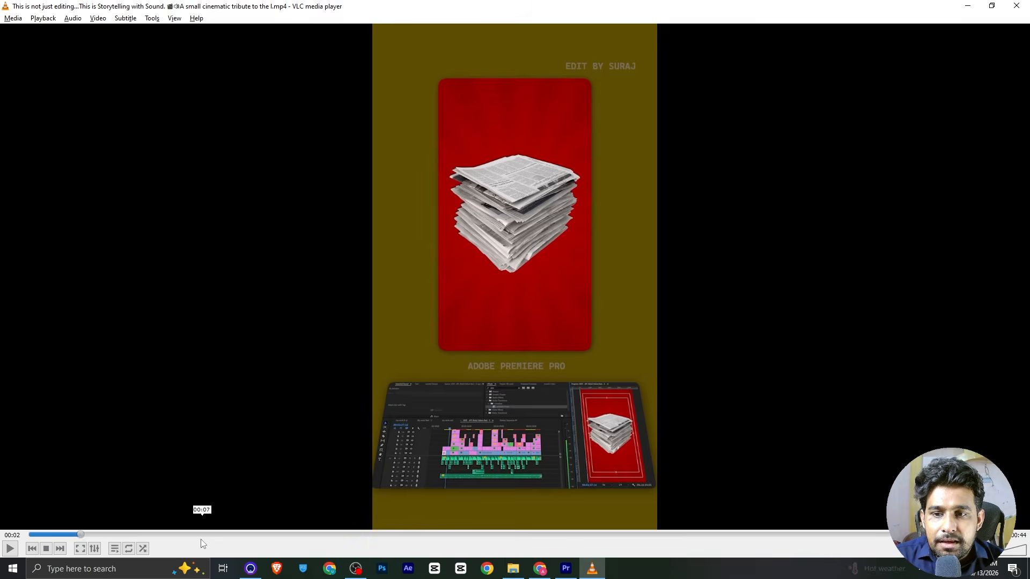
# Check the newspaper stack's entrance in the VLC reference video and return to Premiere Pro.
pyautogui.moveTo(73, 536); pyautogui.dragTo(72, 536)
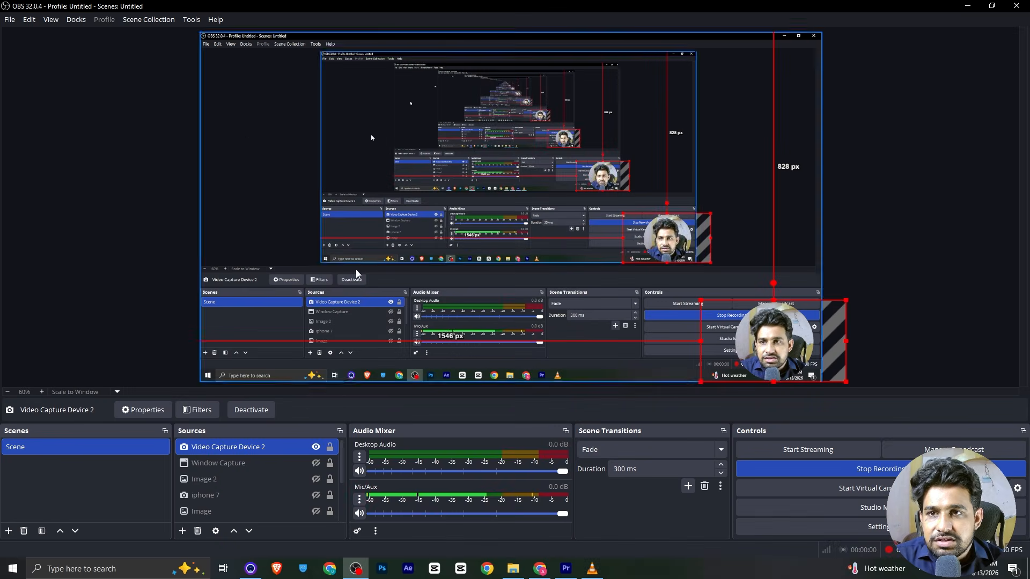
pyautogui.click(566, 568)
# Apply the Transform effect to the 27.png clip and set its shutter angle to 360.
pyautogui.click(80, 50)
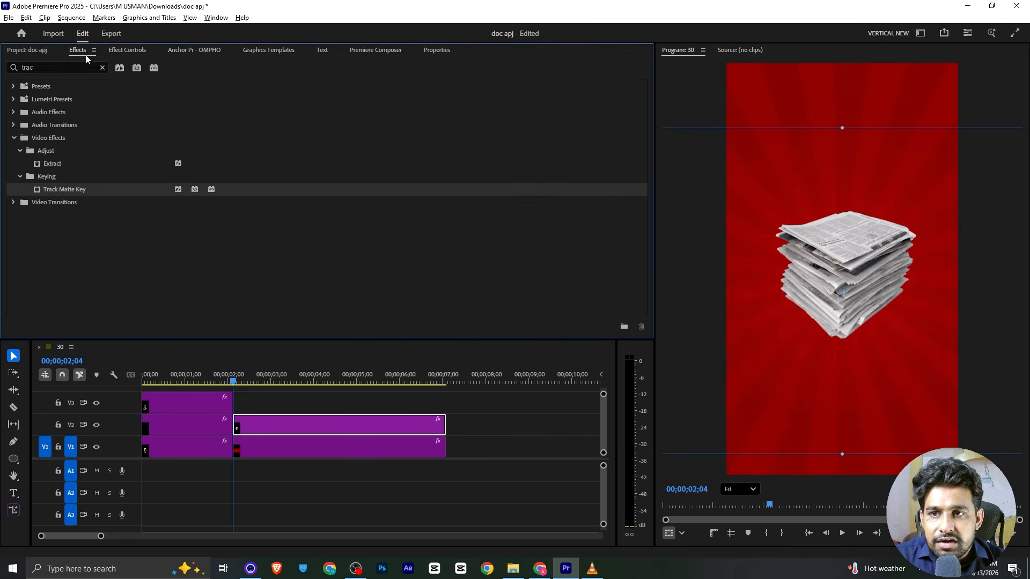
pyautogui.click(81, 69)
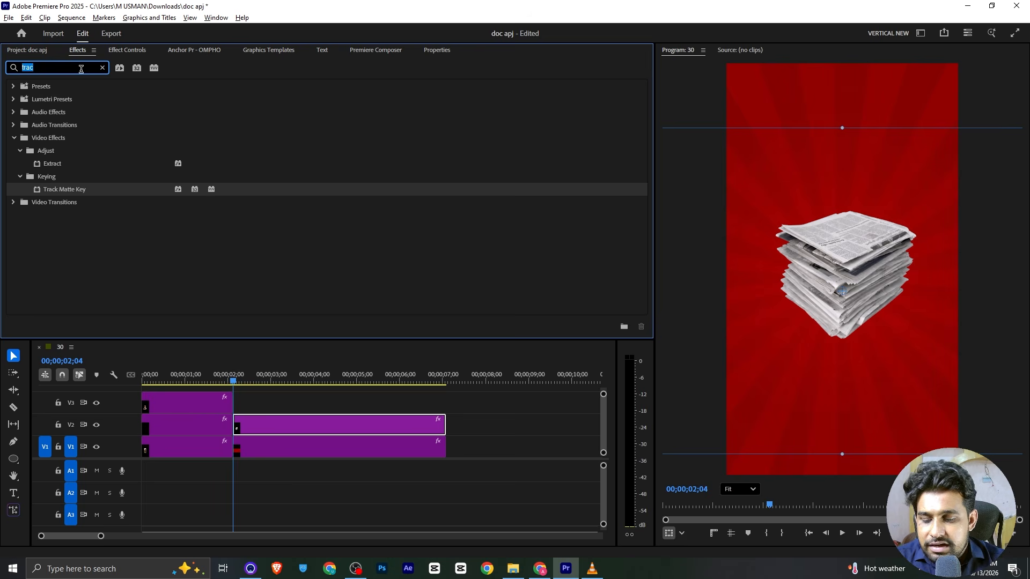
pyautogui.write('t')
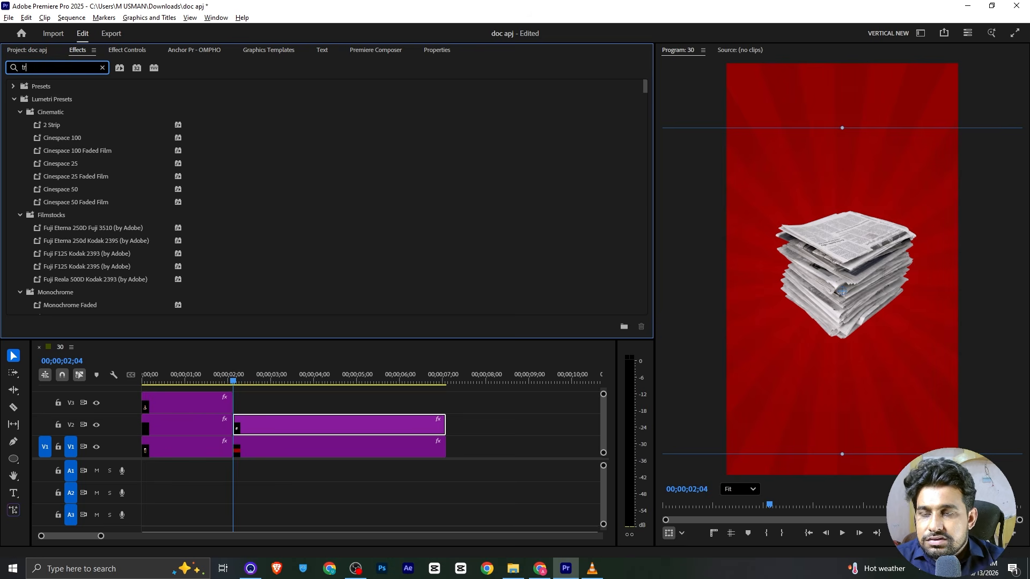
pyautogui.write('ran')
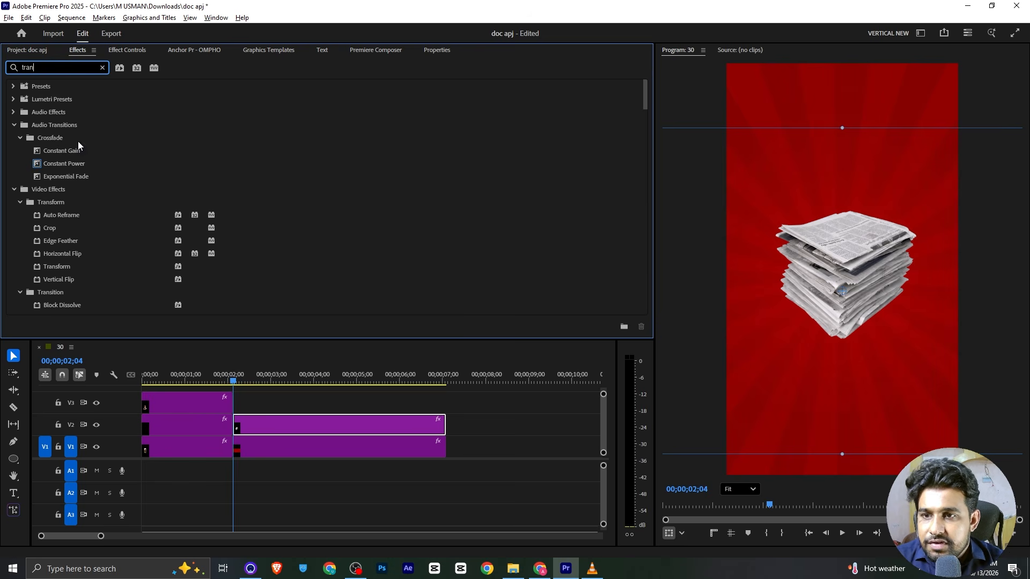
pyautogui.write('sform')
pyautogui.click(61, 214)
pyautogui.moveTo(58, 214); pyautogui.dragTo(317, 432)
pyautogui.scroll(-5, 111, 202)
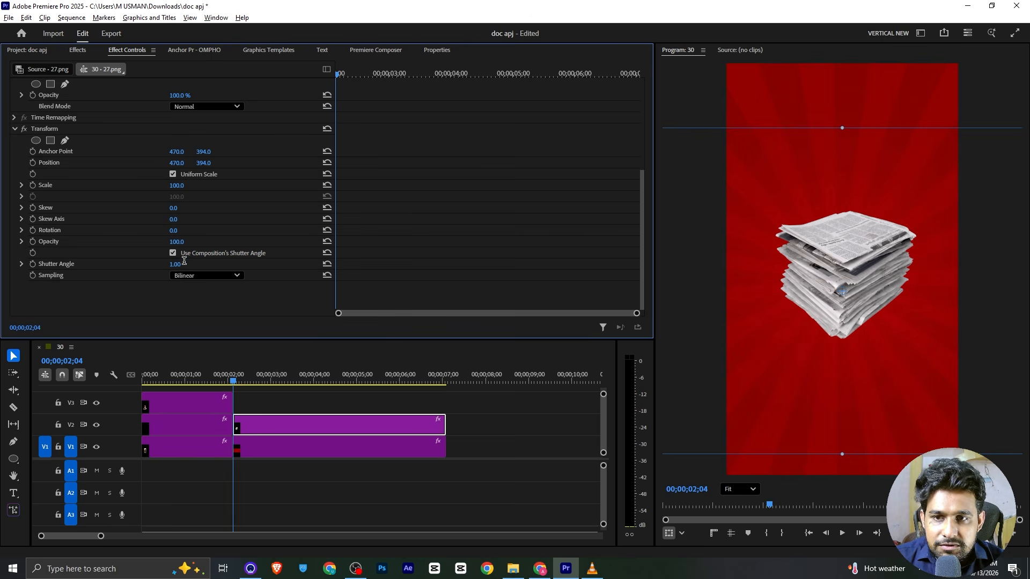
# Keyframe the Transform position from 470, 1411 at the 27.png clip's start to 470, 394 just before 4 seconds, and save the project.
pyautogui.scroll(2, 91, 185)
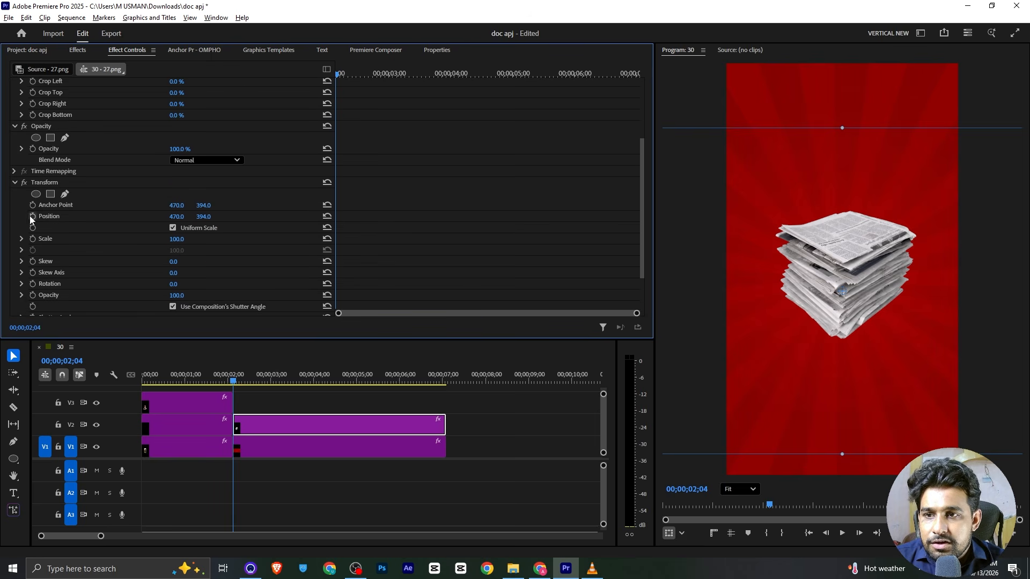
pyautogui.click(33, 216)
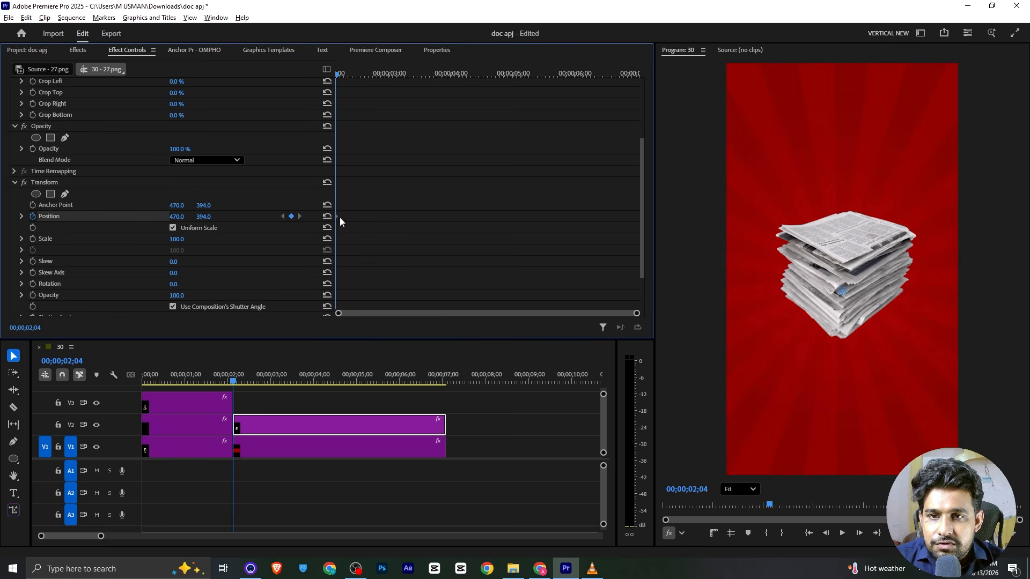
pyautogui.moveTo(340, 218); pyautogui.dragTo(444, 230)
pyautogui.moveTo(203, 216); pyautogui.dragTo(279, 217)
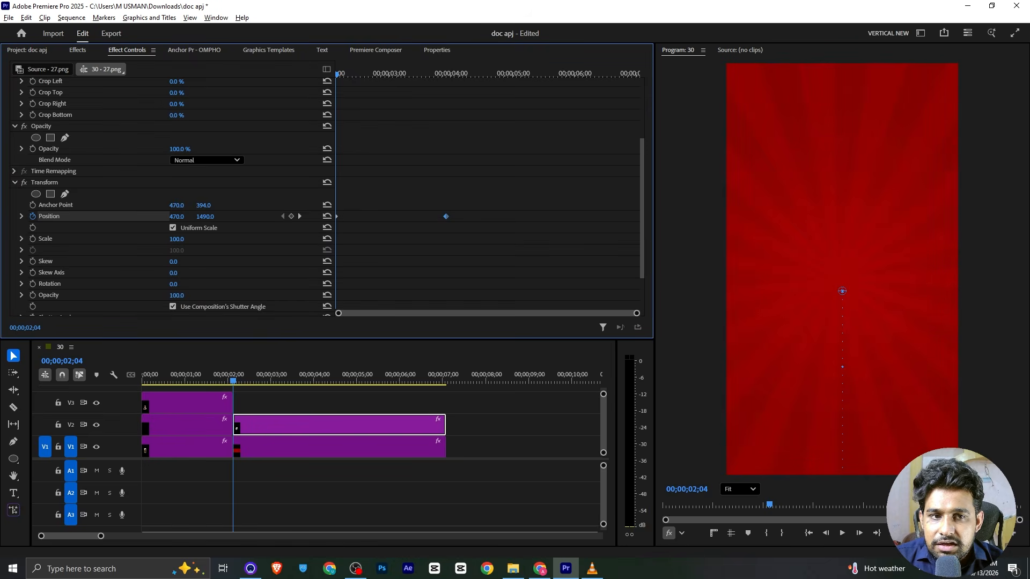
pyautogui.hotkey('ctrl', 's')
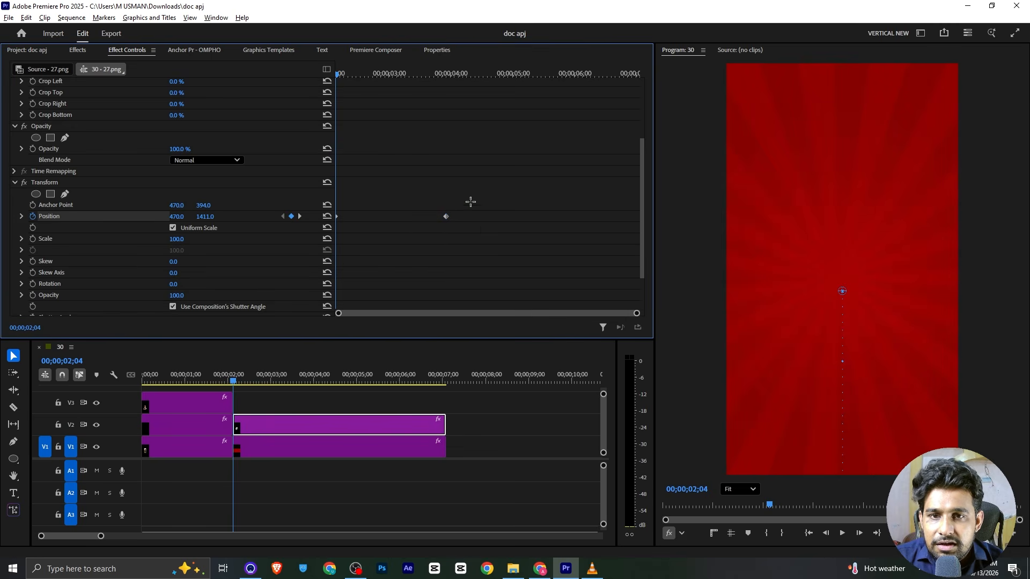
# Ease in the Transform position keyframes and reshape the velocity curve so the newspaper stack enters fast and slows gradually.
pyautogui.rightClick(443, 220)
pyautogui.moveTo(531, 302)
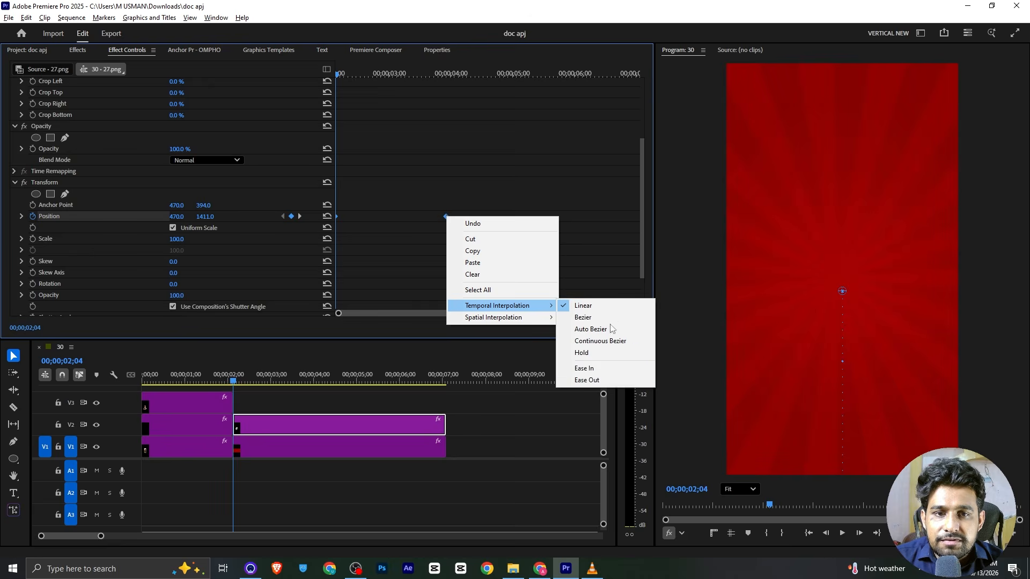
pyautogui.click(639, 368)
pyautogui.click(22, 216)
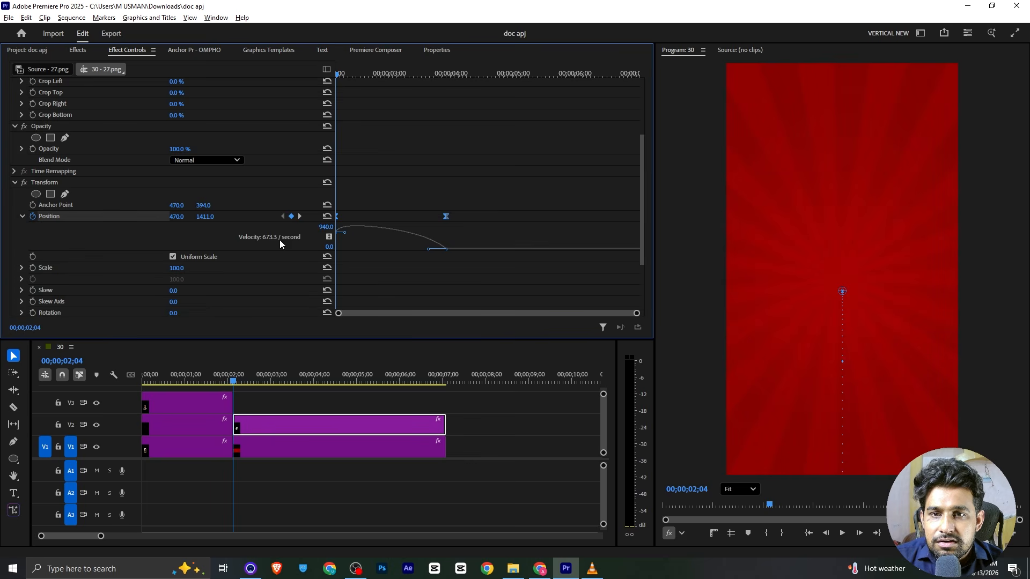
pyautogui.moveTo(347, 234); pyautogui.dragTo(395, 249)
# Move the newspaper stack's ending position keyframe earlier to about 00;00;03;12 and replay the animation.
pyautogui.press('space')
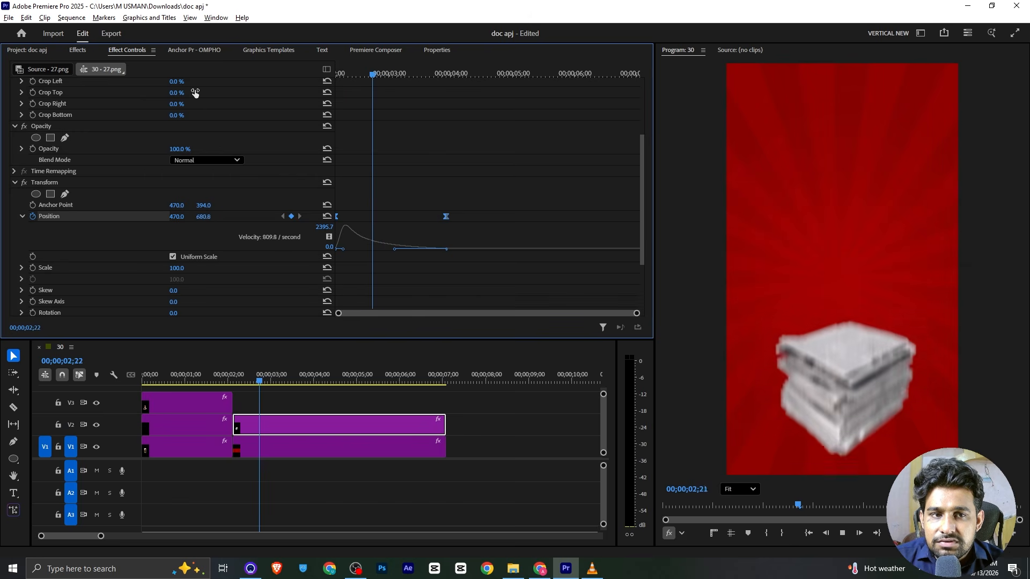
pyautogui.press('space')
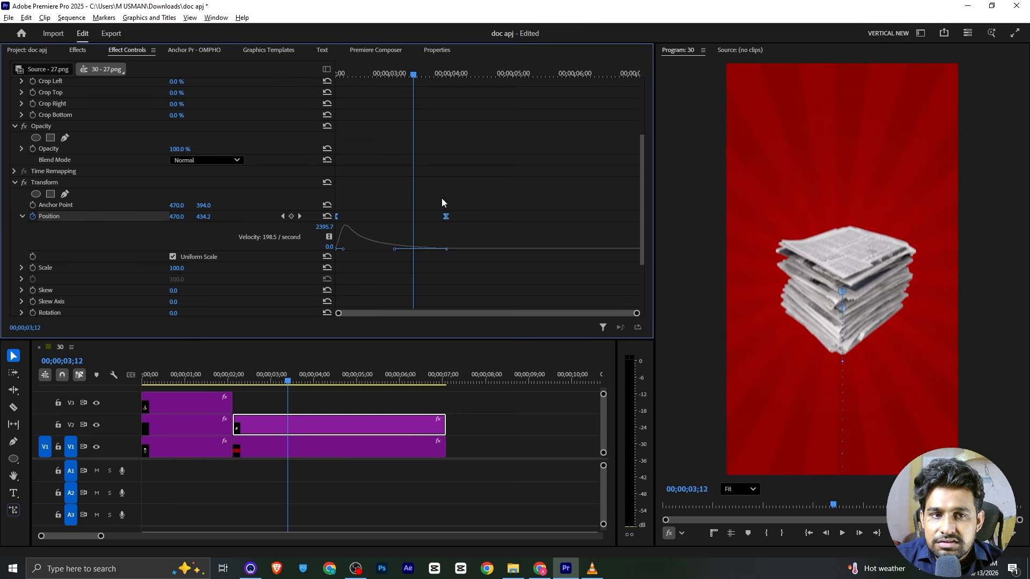
pyautogui.moveTo(446, 216); pyautogui.dragTo(414, 220)
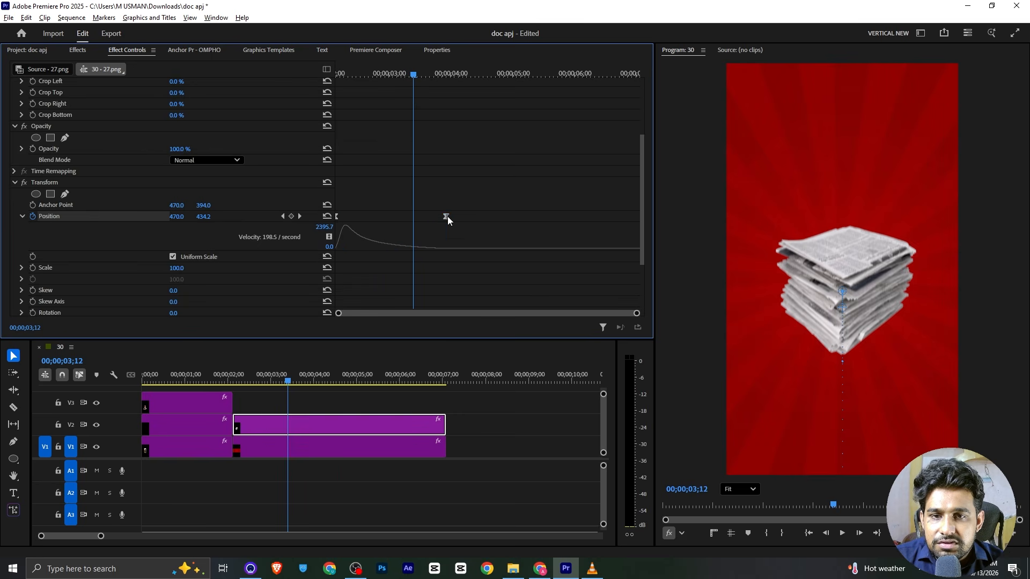
pyautogui.moveTo(446, 217); pyautogui.dragTo(414, 217)
pyautogui.moveTo(368, 76); pyautogui.dragTo(273, 87)
pyautogui.press('space')
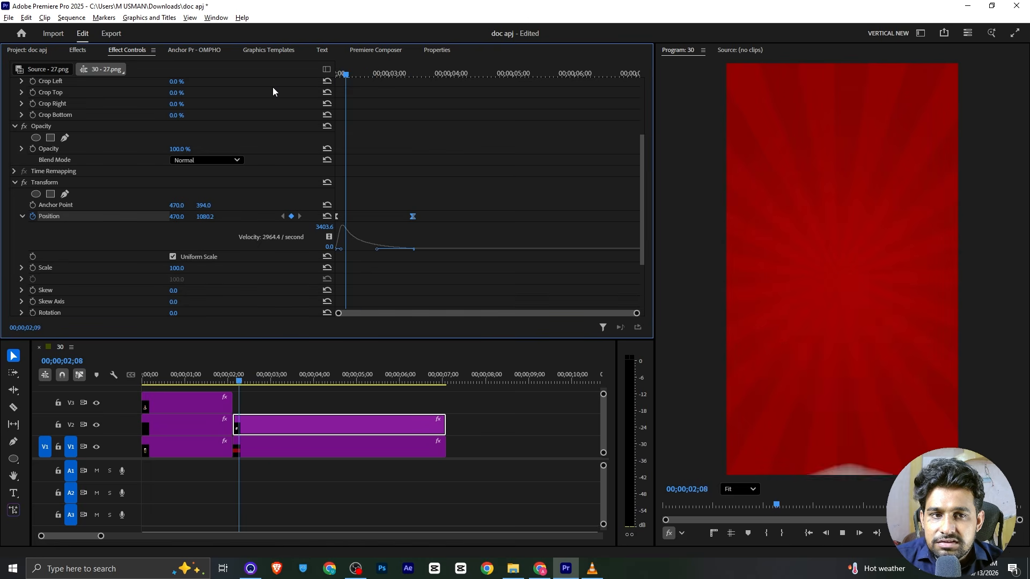
pyautogui.press('space')
pyautogui.scroll(-4, 143, 242)
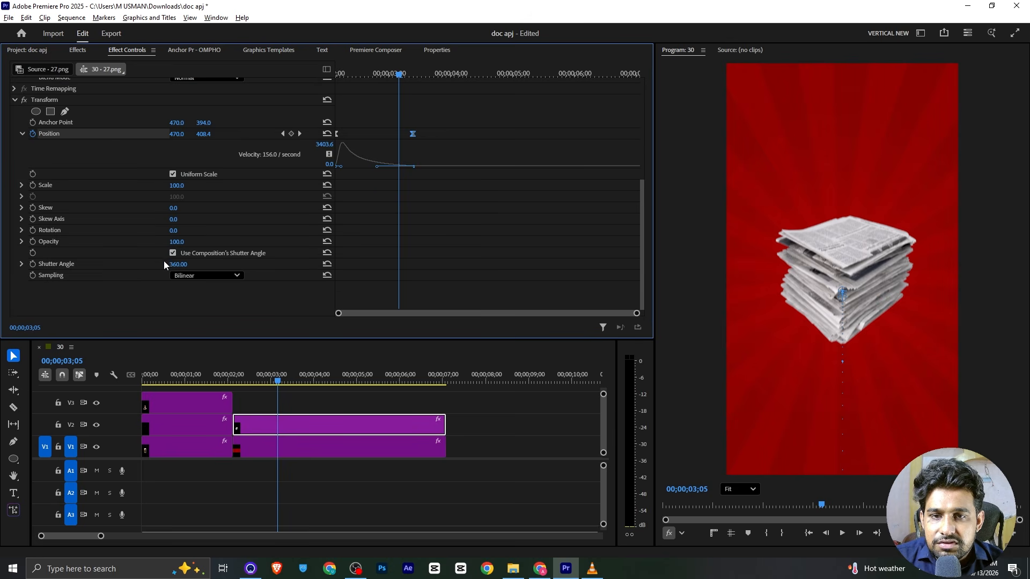
# Set the Transform shutter angle of the 27.png clip to 180 and replay the newspaper entrance from the clip's start.
pyautogui.click(185, 264)
pyautogui.write('18')
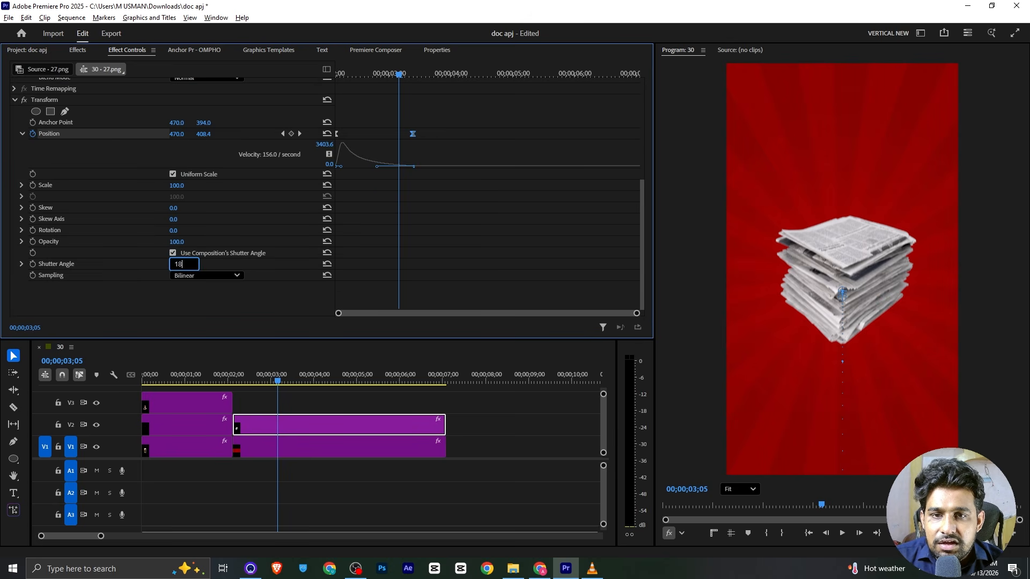
pyautogui.write('0')
pyautogui.press('Return')
pyautogui.click(352, 72)
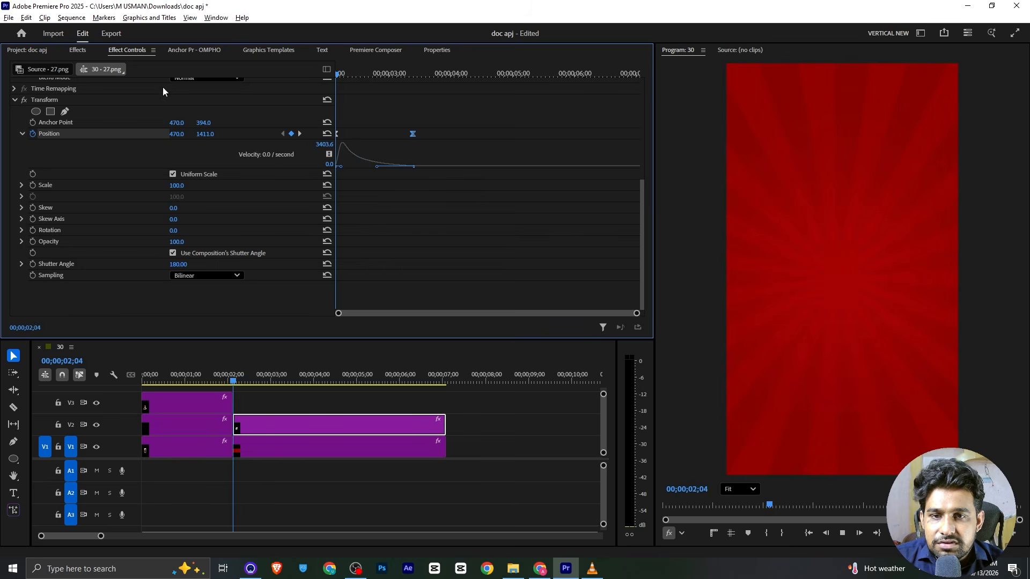
pyautogui.press('space')
pyautogui.press('space')
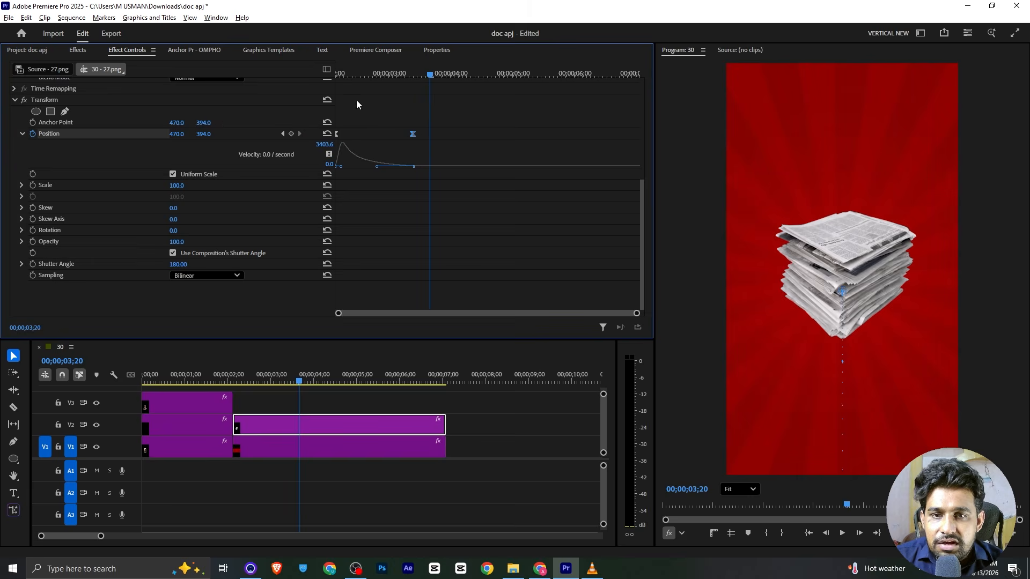
# Reshape the start of the Position velocity curve so the newspaper stack moves fastest right at the clip's beginning, and replay it.
pyautogui.click(338, 167)
pyautogui.moveTo(339, 164); pyautogui.dragTo(341, 141)
pyautogui.click(343, 73)
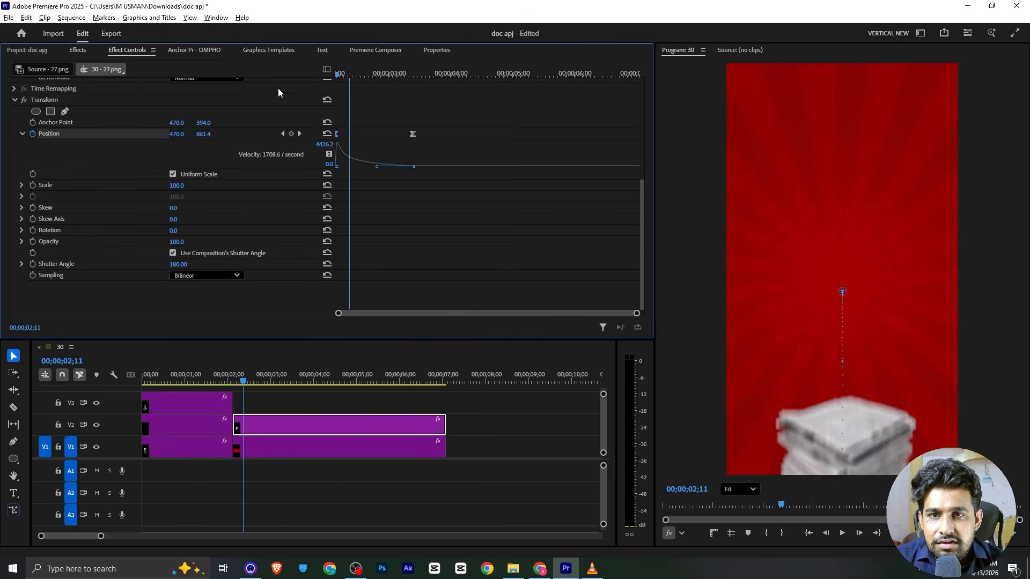
pyautogui.press('space')
# Switch to VLC, advance the reference video to the rocket shot to examine its composition, and return to Premiere Pro.
pyautogui.hotkey('alt', 'Tab')
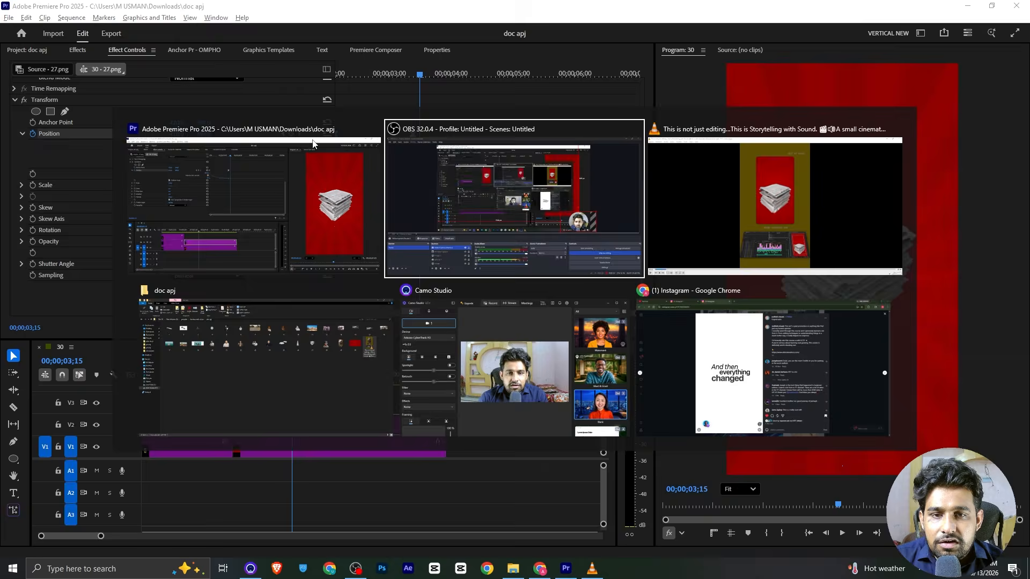
pyautogui.click(592, 568)
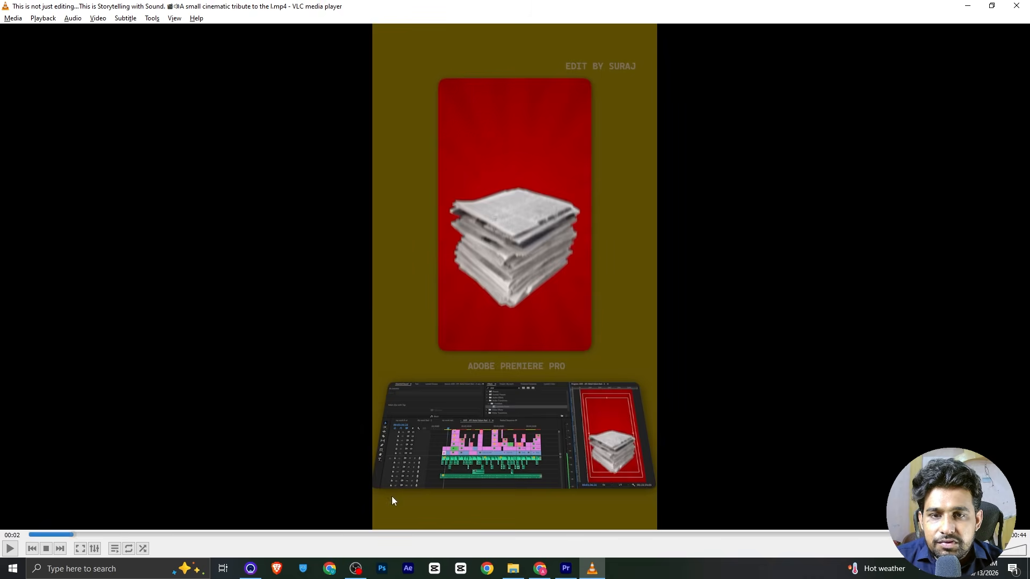
pyautogui.click(332, 316)
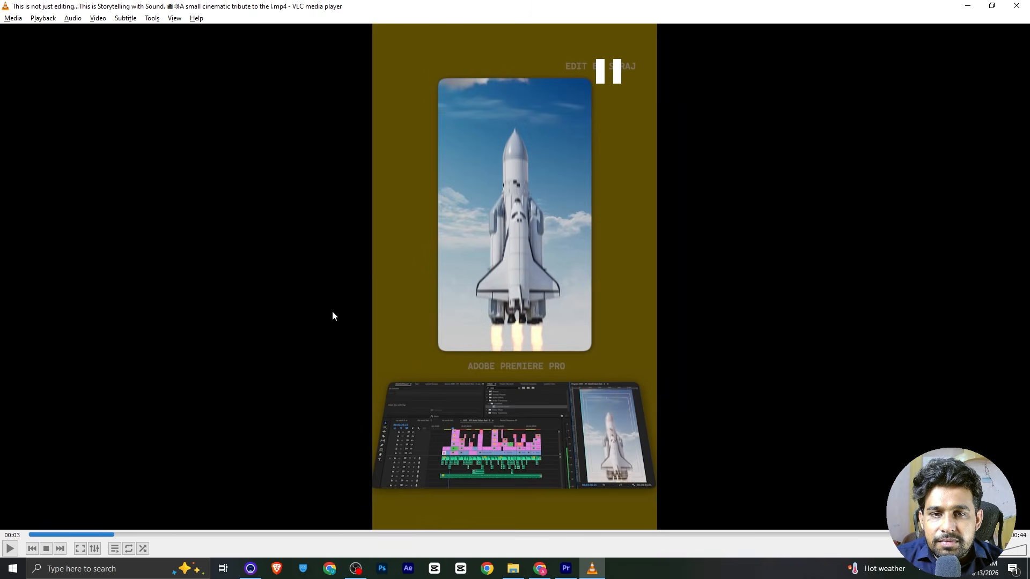
pyautogui.click(566, 568)
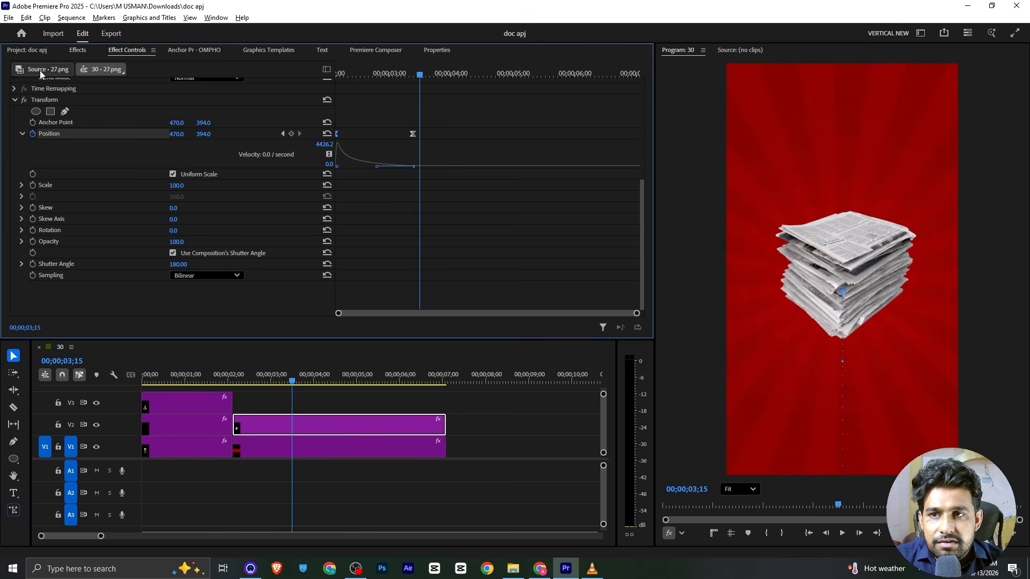
# Split the 27.png and red background clips at 00;00;03;24, delete the parts after the cut, and save the project.
pyautogui.click(40, 52)
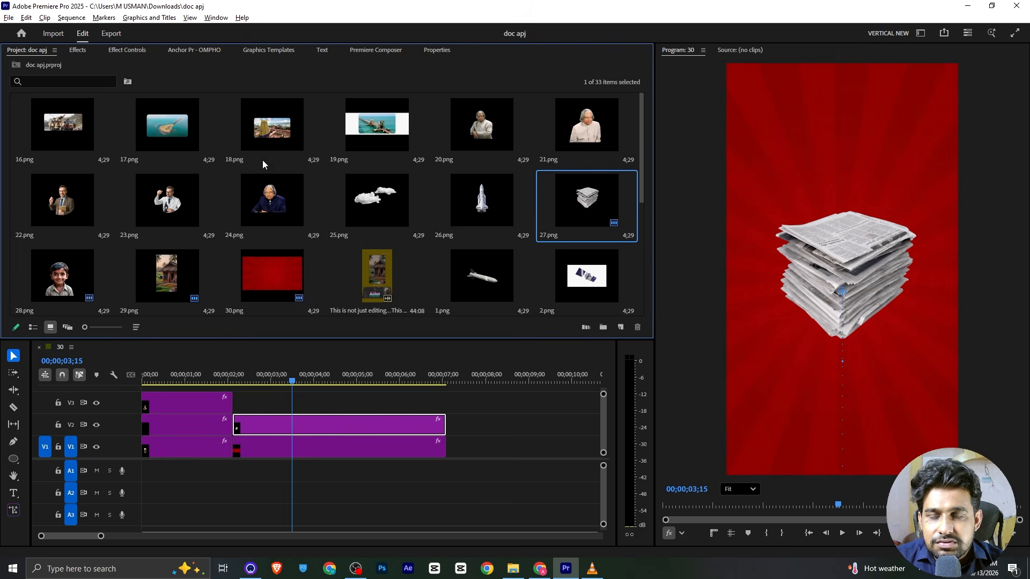
pyautogui.moveTo(300, 375)
pyautogui.mouseDown()
pyautogui.moveTo(313, 374)
pyautogui.moveTo(305, 378)
pyautogui.mouseUp()
pyautogui.press('c')
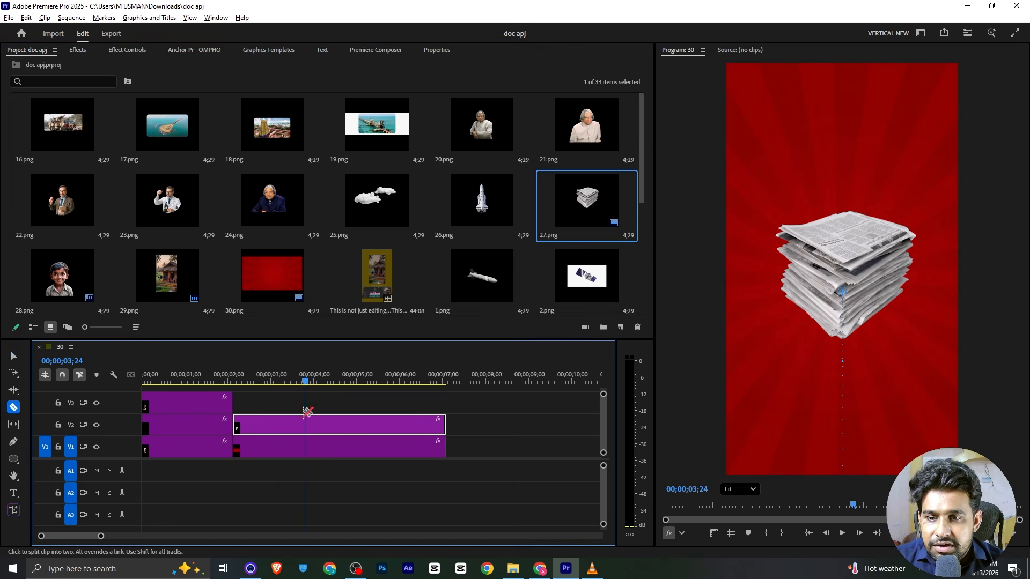
pyautogui.click(305, 423)
pyautogui.click(306, 446)
pyautogui.press('v')
pyautogui.click(340, 424)
pyautogui.keyDown('shift'); pyautogui.click(350, 442); pyautogui.keyUp('shift')
pyautogui.press('Delete')
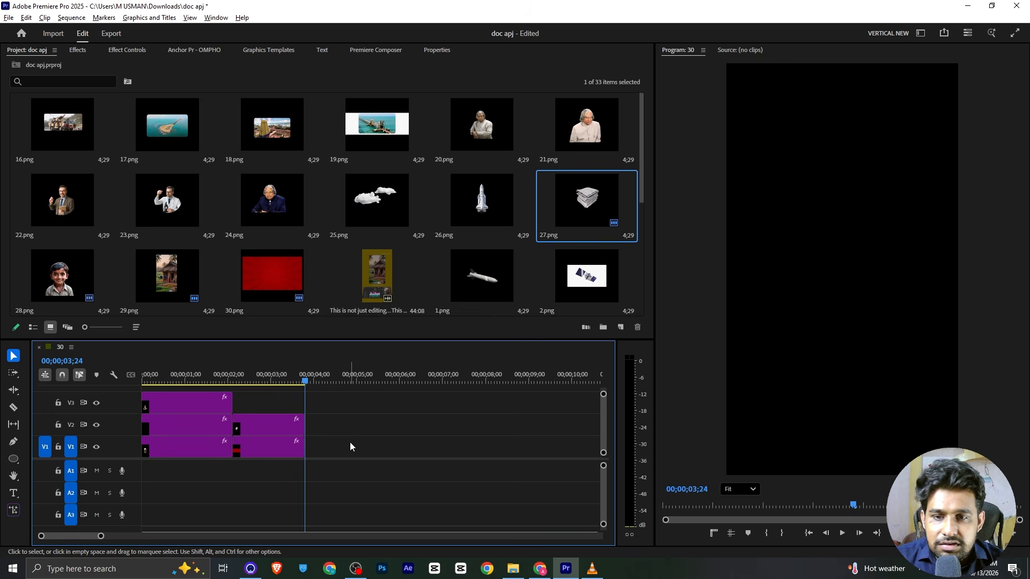
pyautogui.hotkey('ctrl', 's')
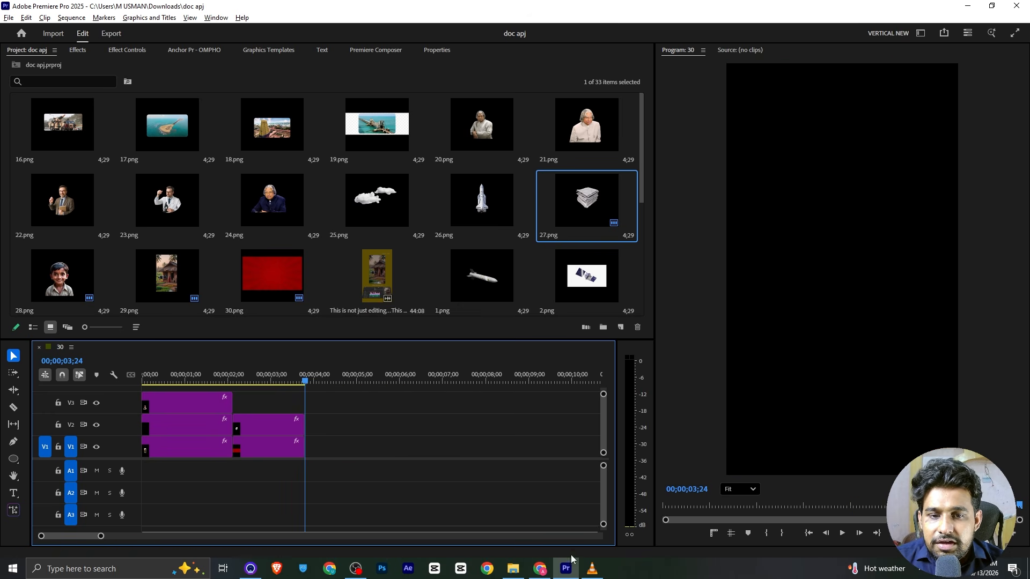
# Check the rocket shot in VLC, place 17.png on track V1 at 00;00;03;24, and scale it to 695 to fill the frame.
pyautogui.click(592, 569)
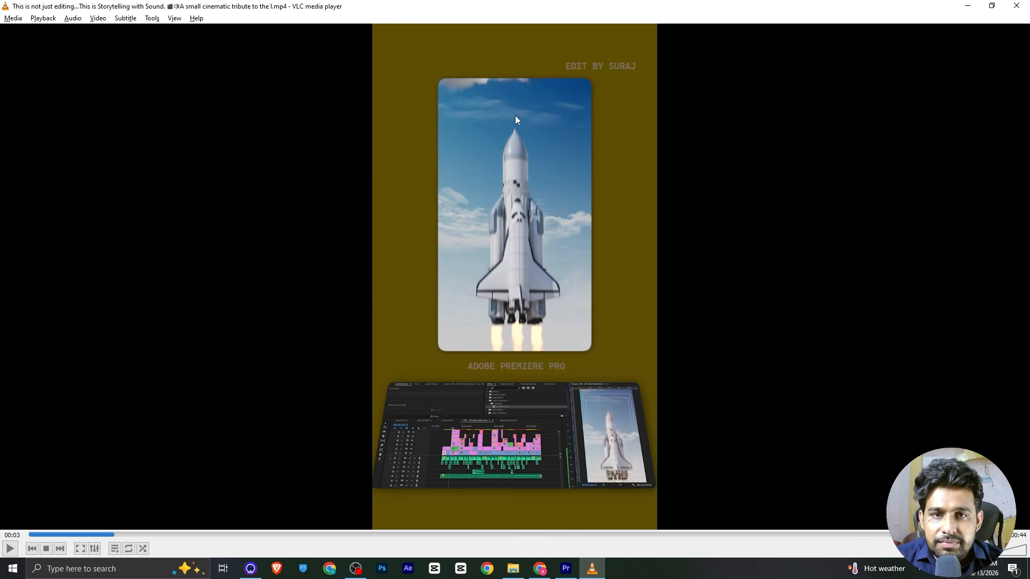
pyautogui.click(566, 569)
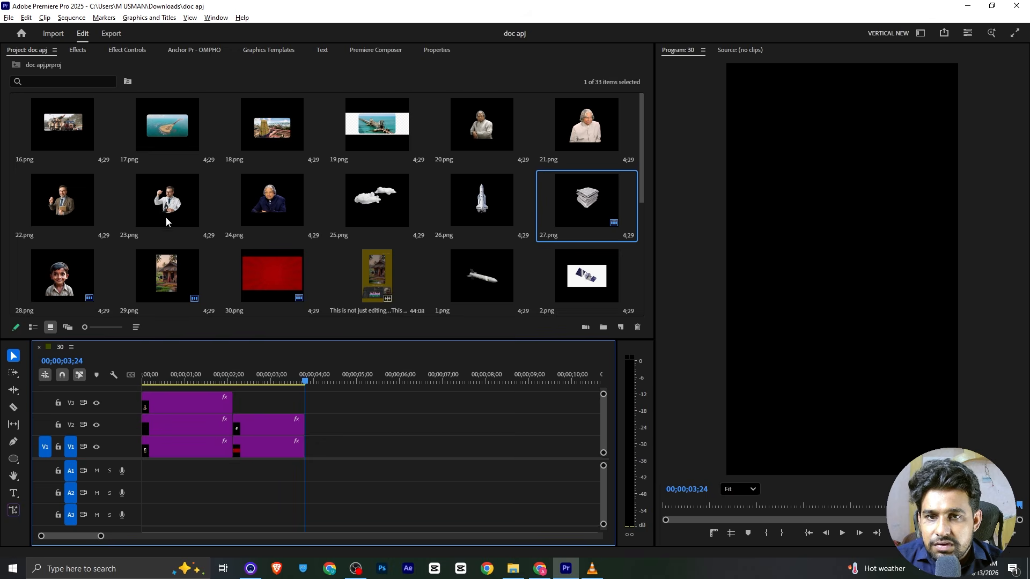
pyautogui.moveTo(179, 140); pyautogui.dragTo(338, 449)
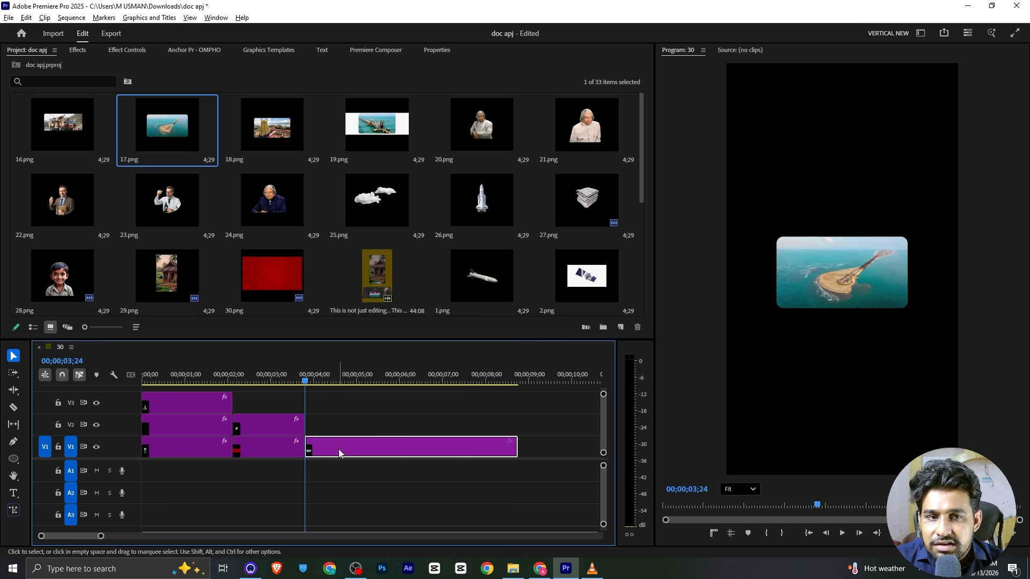
pyautogui.click(129, 51)
pyautogui.moveTo(173, 122); pyautogui.dragTo(492, 123)
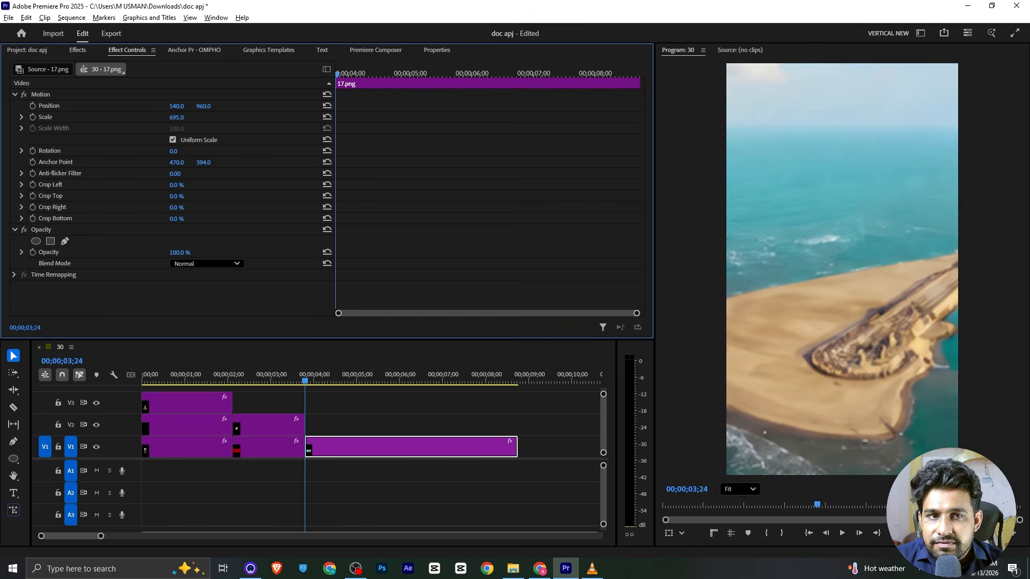
# Place the rocket image 26.png on track V2 at 00;00;03;24, scaled to 310 and positioned at 540, 1123.
pyautogui.click(39, 51)
pyautogui.moveTo(458, 227); pyautogui.dragTo(310, 428)
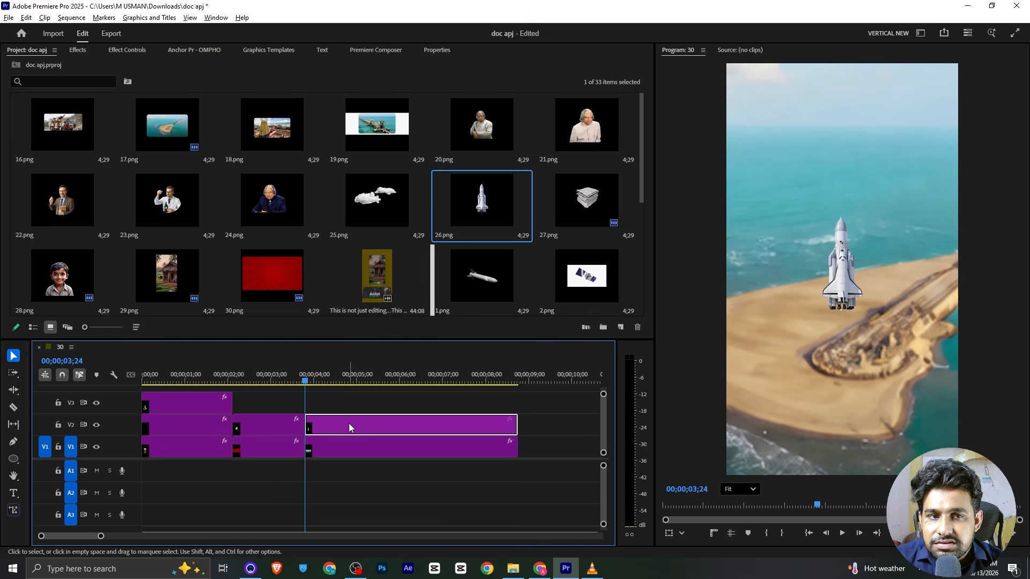
pyautogui.click(127, 50)
pyautogui.moveTo(177, 117); pyautogui.dragTo(244, 106)
pyautogui.click(182, 105)
# Check the reference in VLC, place the clouds 25.png on track V3 at 00;00;03;24, scale them to 142, and position them at 475, 360.
pyautogui.hotkey('alt', 'Tab')
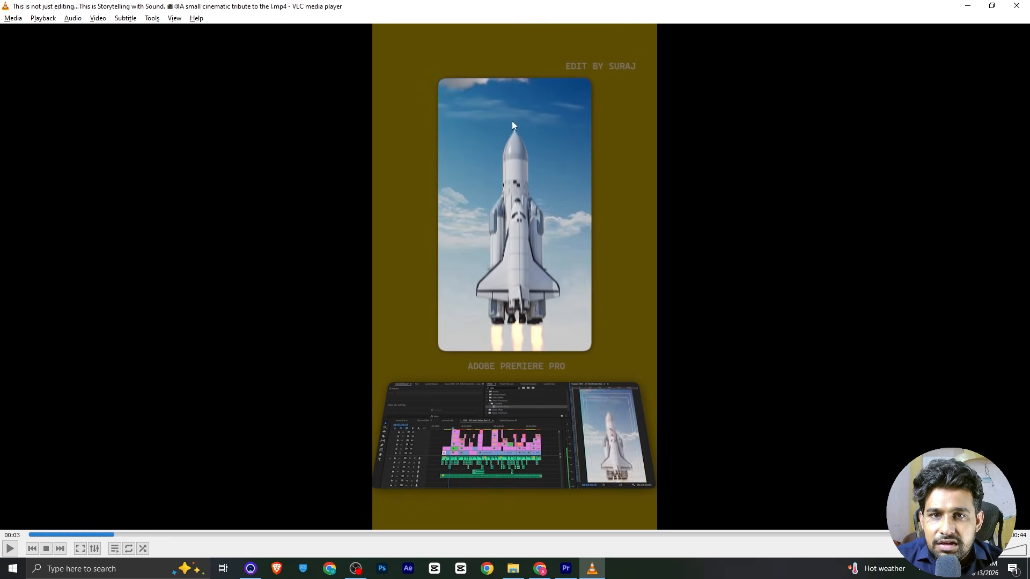
pyautogui.press('space')
pyautogui.press('space')
pyautogui.hotkey('alt', 'Tab')
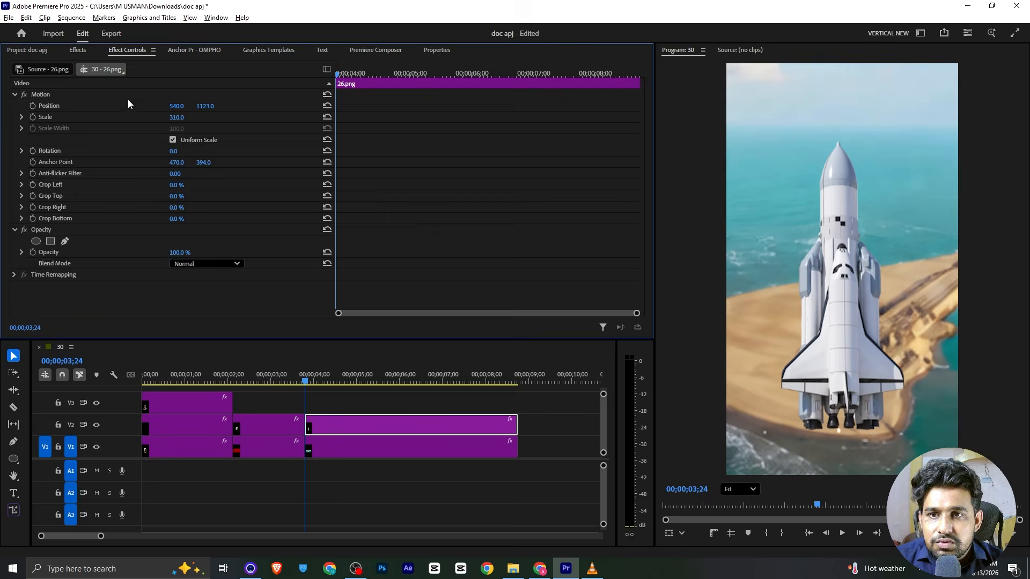
pyautogui.click(48, 51)
pyautogui.moveTo(377, 205); pyautogui.dragTo(323, 410)
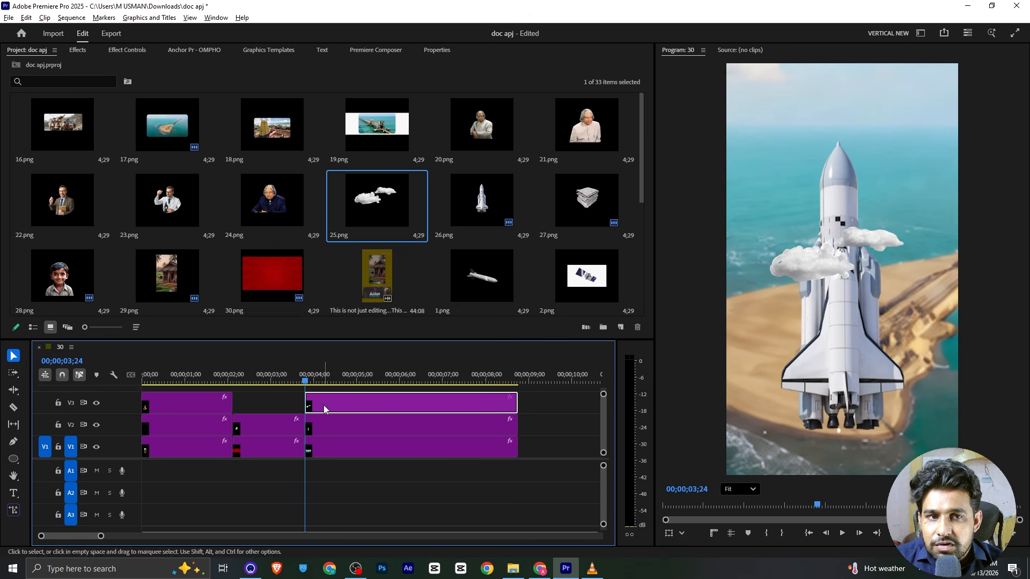
pyautogui.click(127, 50)
pyautogui.moveTo(177, 117); pyautogui.dragTo(204, 117)
pyautogui.click(853, 251)
pyautogui.moveTo(831, 205)
pyautogui.mouseDown()
pyautogui.moveTo(841, 204)
pyautogui.moveTo(816, 153)
pyautogui.moveTo(830, 150)
pyautogui.moveTo(828, 190)
pyautogui.mouseUp()
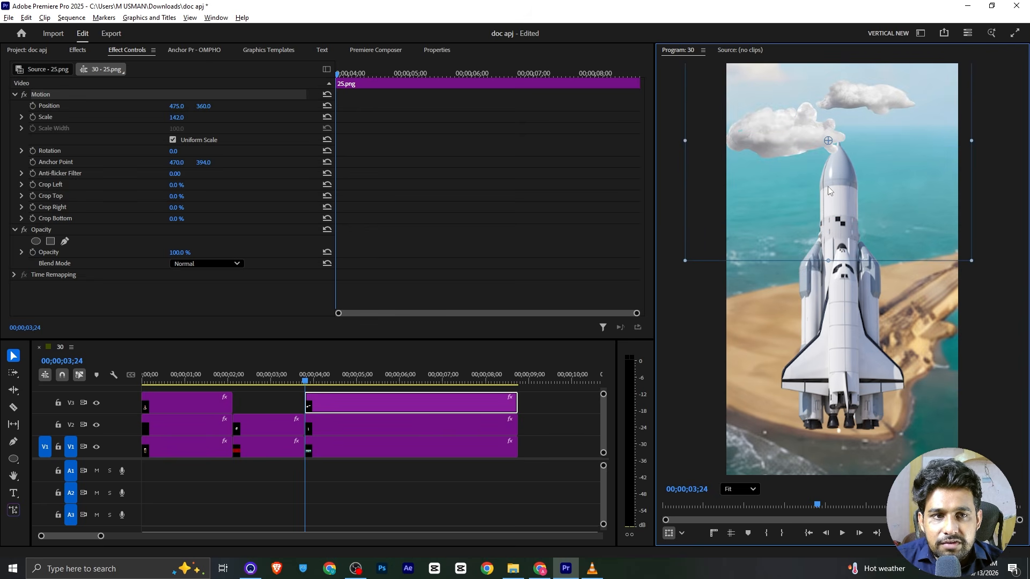
# Keyframe the clouds' position from 475, -860 at the clip's start to 475, 360 at about 00;00;05;11, and save the project.
pyautogui.click(33, 106)
pyautogui.moveTo(337, 106); pyautogui.dragTo(432, 106)
pyautogui.click(203, 106)
pyautogui.write('-860')
pyautogui.press('Return')
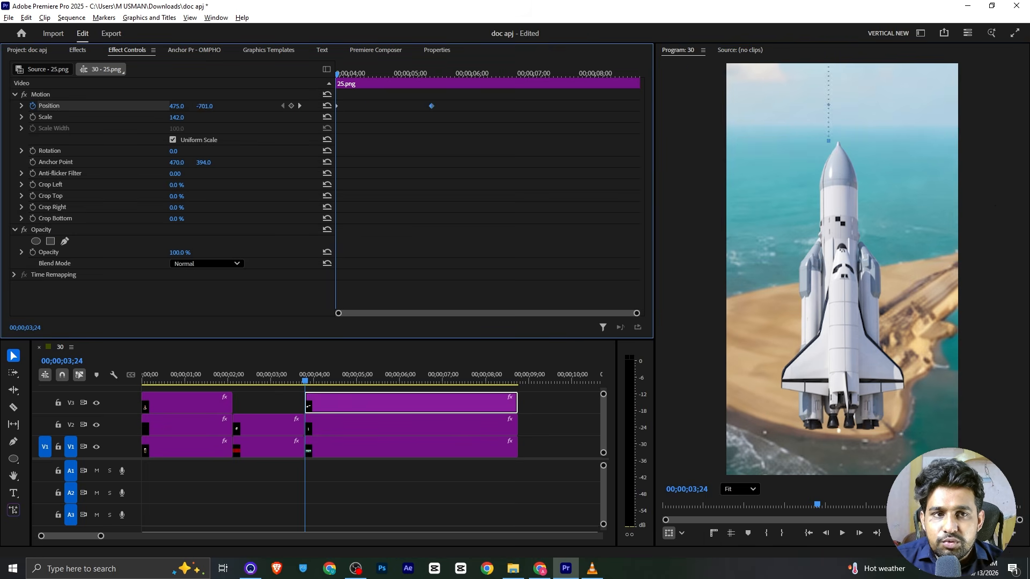
pyautogui.hotkey('ctrl', 's')
# Ease in the clouds' position keyframes, reshape the velocity curve for a fast entrance with a gradual slowdown, and replay the animation.
pyautogui.moveTo(472, 101); pyautogui.dragTo(221, 111)
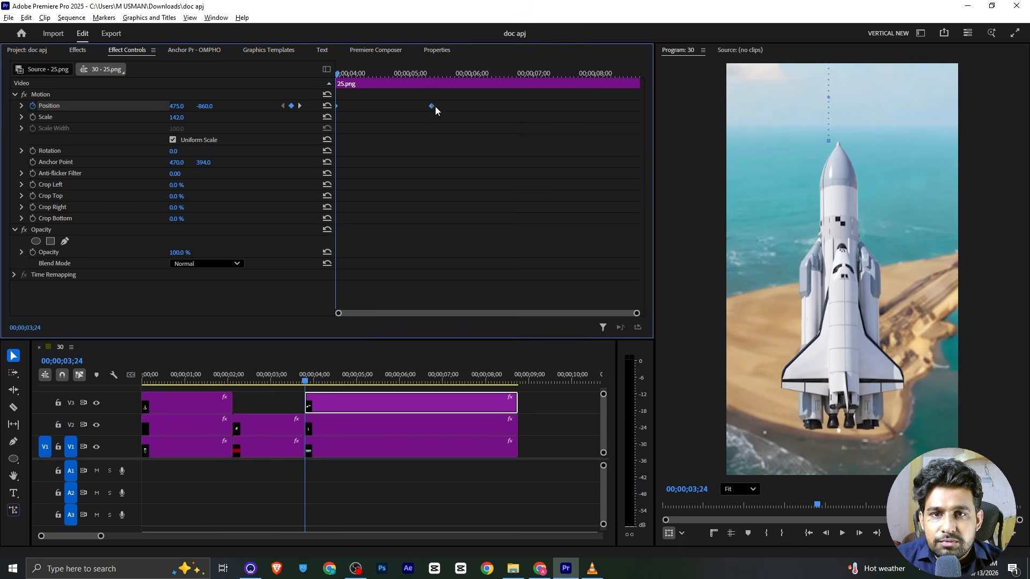
pyautogui.rightClick(436, 106)
pyautogui.click(590, 259)
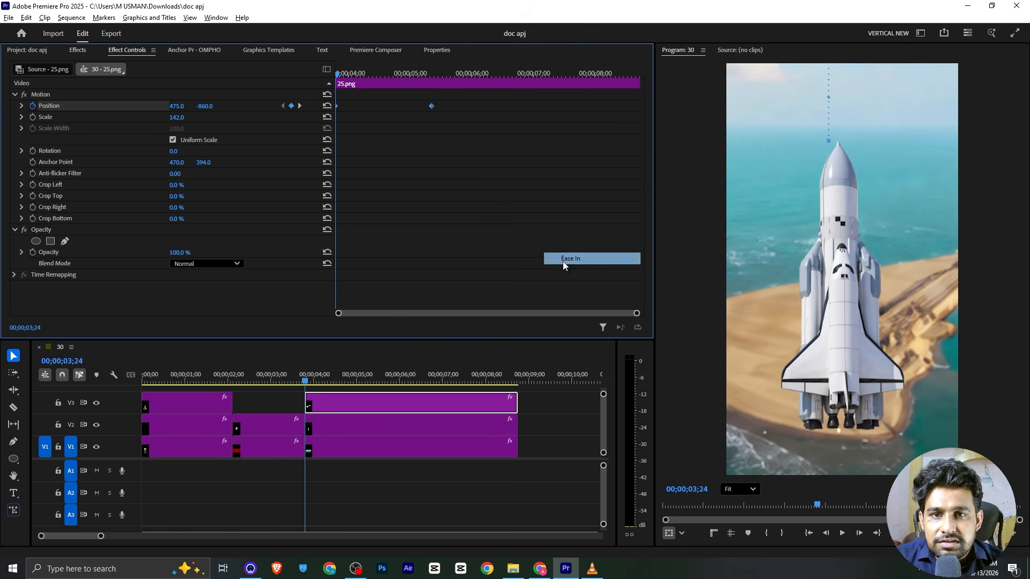
pyautogui.click(22, 107)
pyautogui.moveTo(343, 132); pyautogui.dragTo(344, 140)
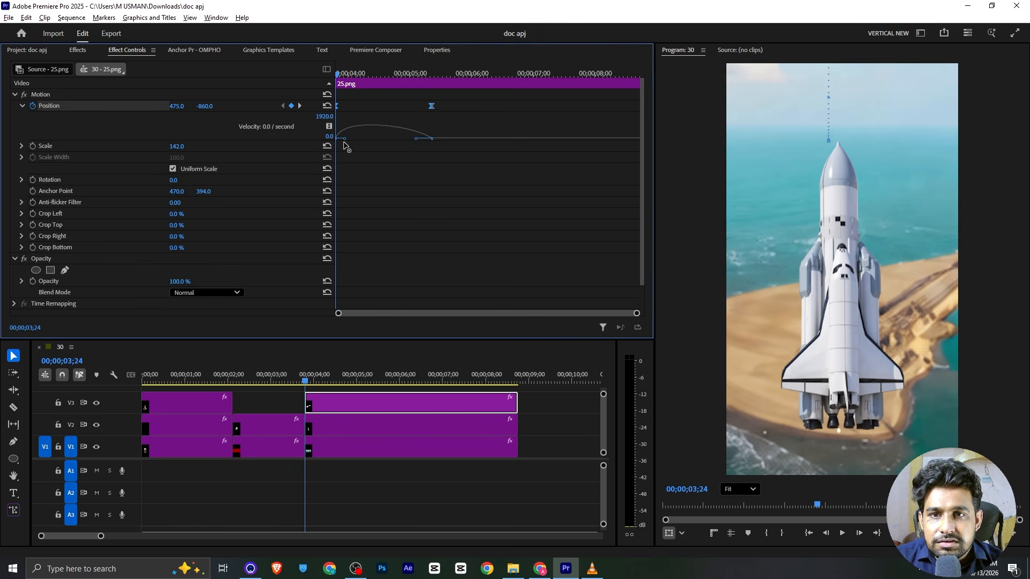
pyautogui.moveTo(416, 142); pyautogui.dragTo(385, 140)
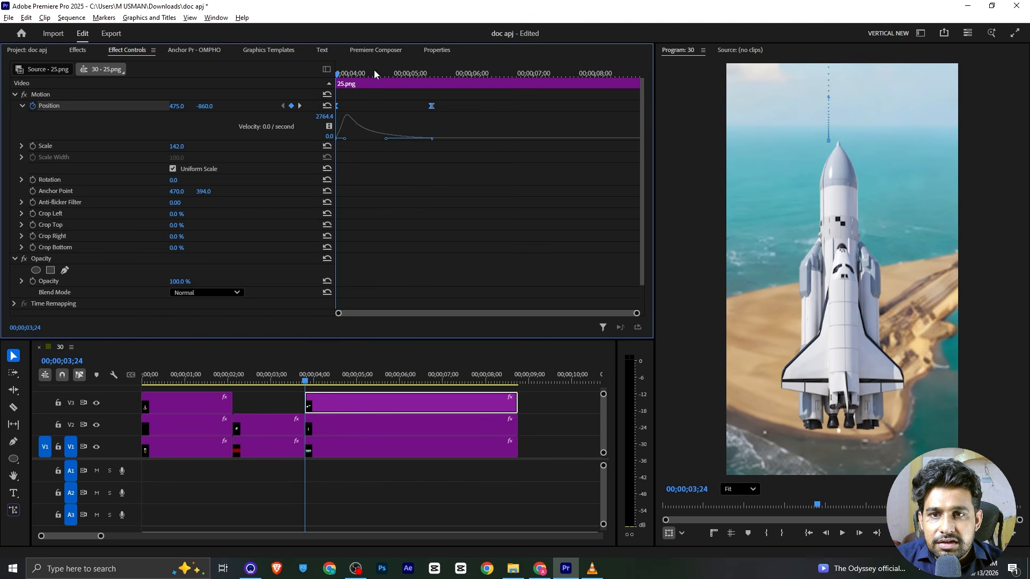
pyautogui.press('space')
pyautogui.press('space')
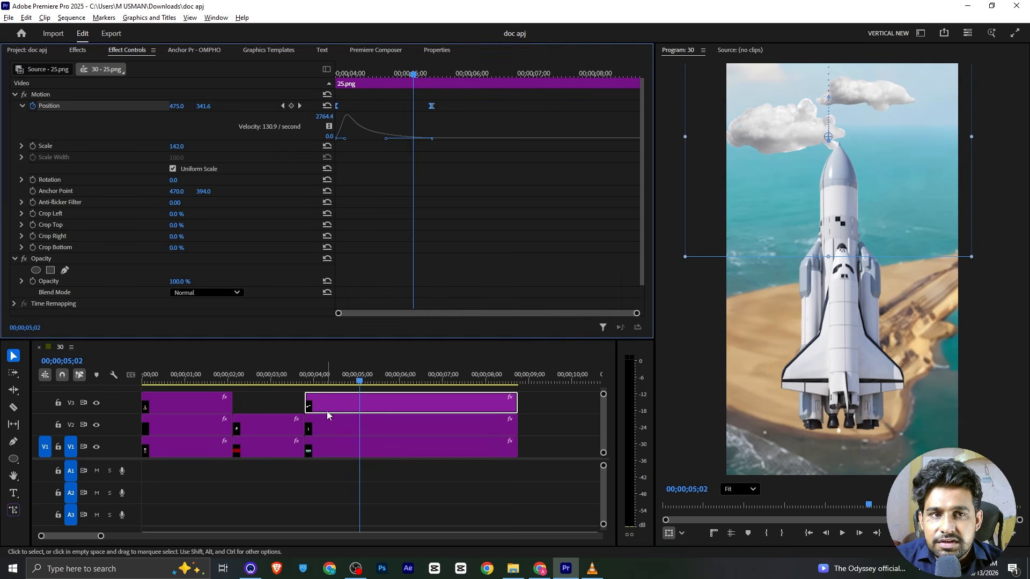
# Apply the Transform effect to the 26.png rocket clip, keyframe its position at 00;00;05;02, and set the shutter angle to 180.
pyautogui.click(335, 423)
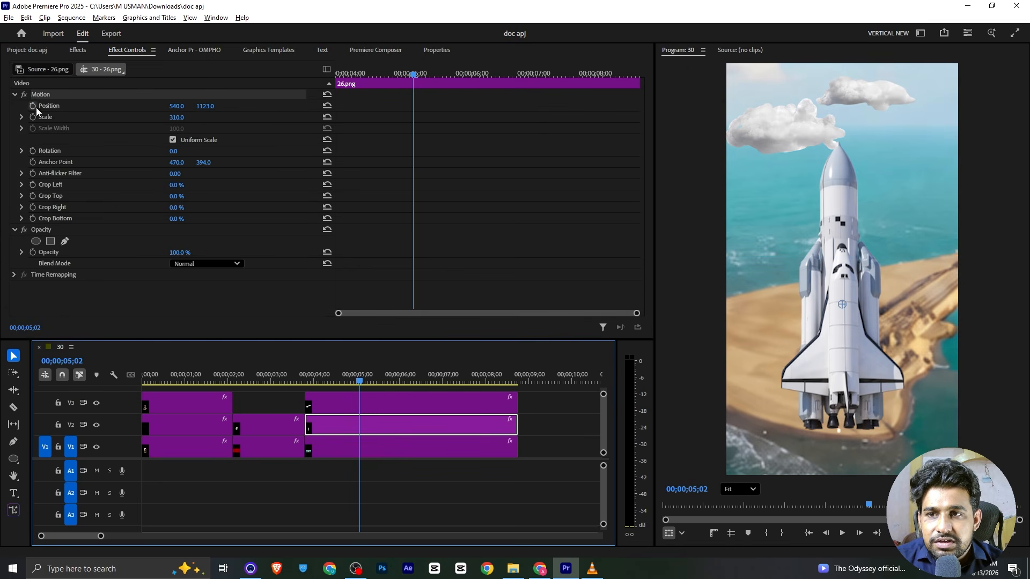
pyautogui.click(84, 50)
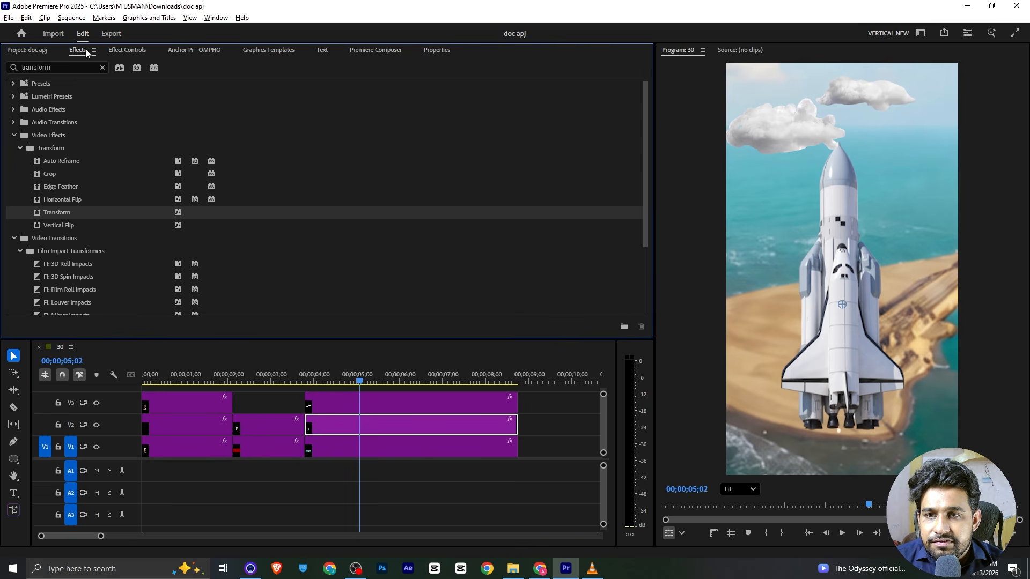
pyautogui.moveTo(69, 212); pyautogui.dragTo(343, 421)
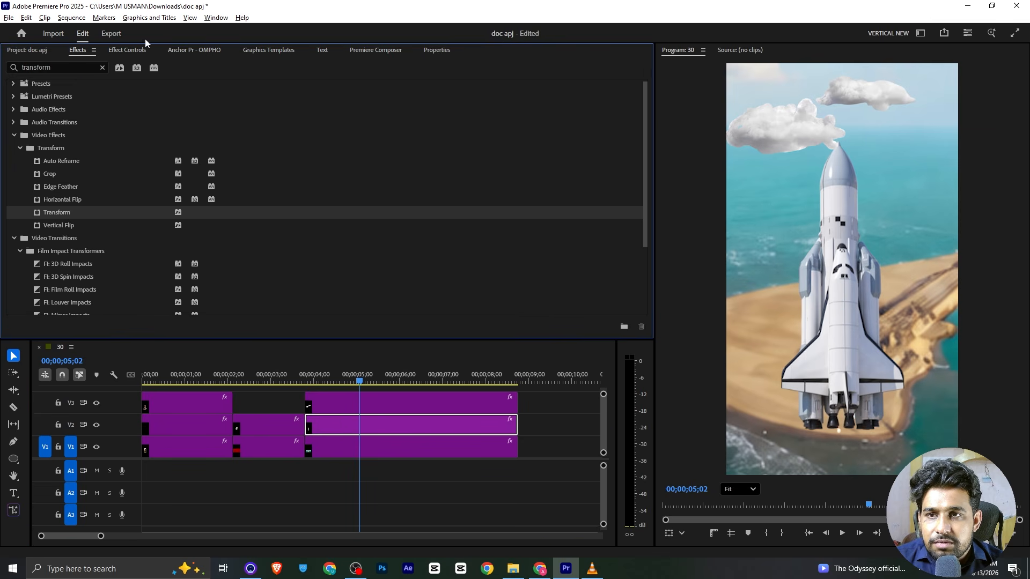
pyautogui.click(129, 50)
pyautogui.scroll(-5, 72, 210)
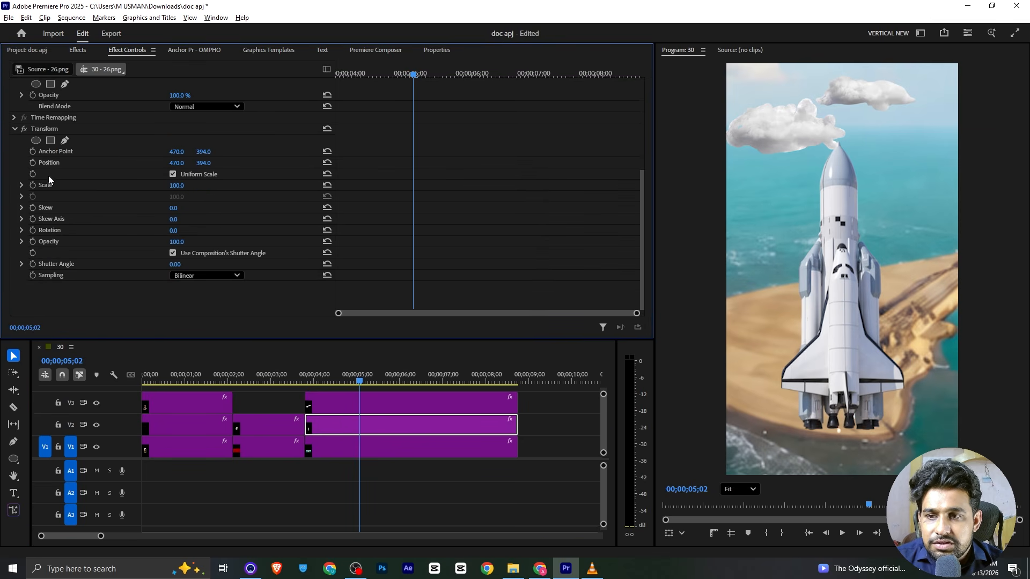
pyautogui.click(32, 162)
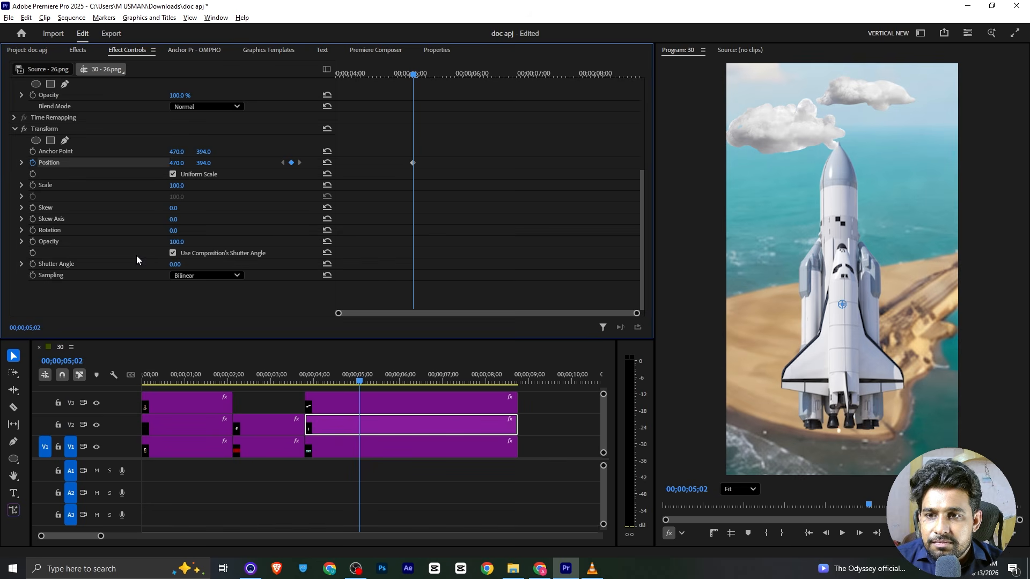
pyautogui.click(181, 263)
pyautogui.write('180')
pyautogui.press('Return')
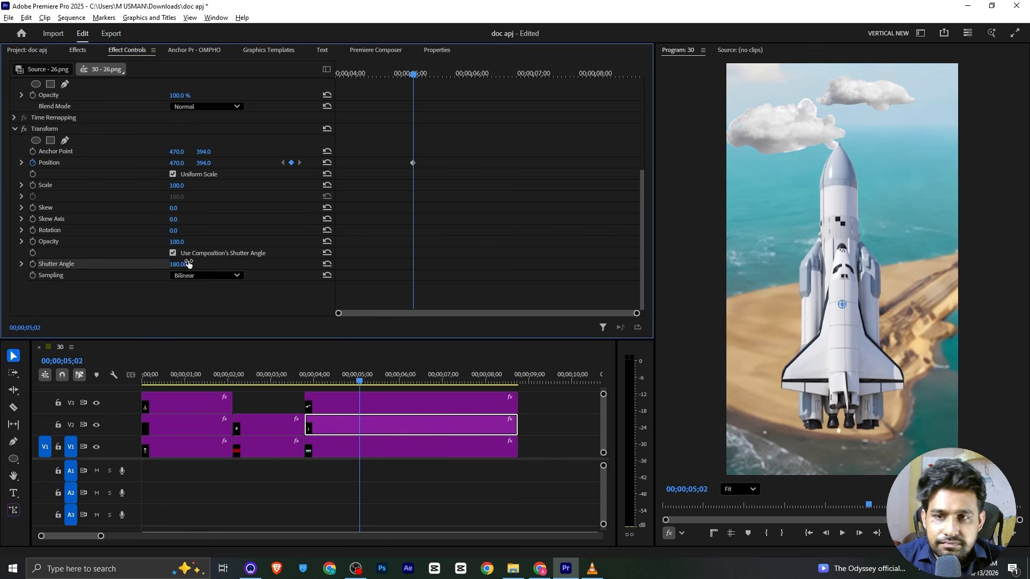
# Keyframe the rocket's Transform position at 470, 1337 at the clip's start and apply Ease In to the position keyframes.
pyautogui.moveTo(412, 74); pyautogui.dragTo(300, 165)
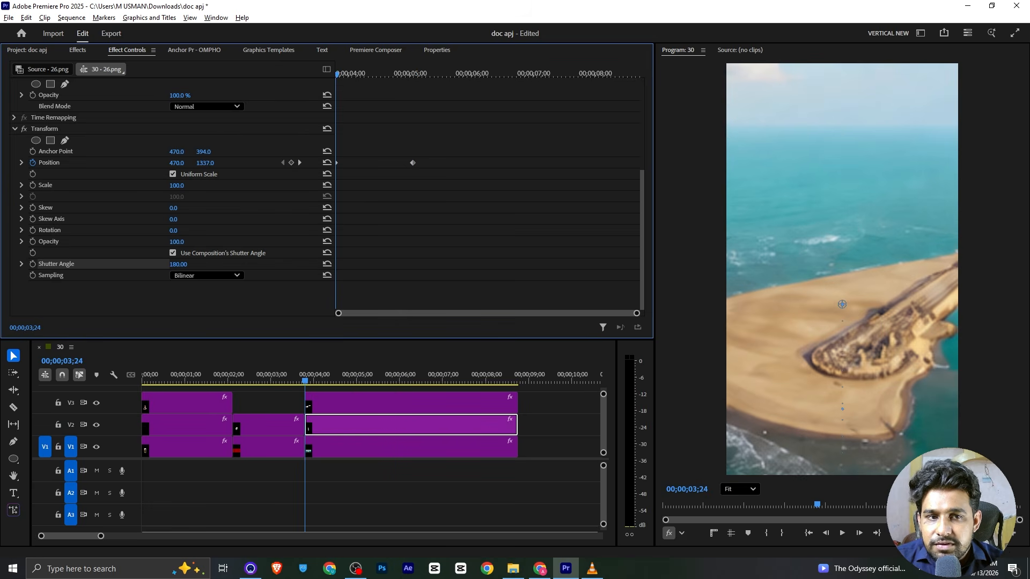
pyautogui.rightClick(413, 162)
pyautogui.moveTo(482, 255)
pyautogui.click(555, 308)
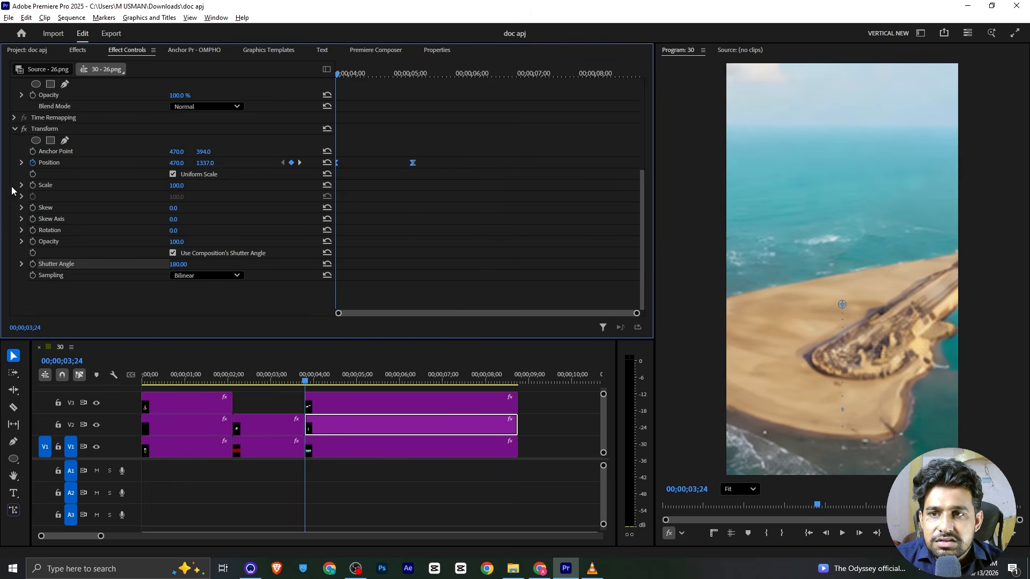
# Reshape the rocket's Transform position velocity curve for a fast entrance with a gradual slowdown, and replay the animation.
pyautogui.click(22, 162)
pyautogui.moveTo(342, 186); pyautogui.dragTo(374, 196)
pyautogui.moveTo(376, 77); pyautogui.dragTo(240, 91)
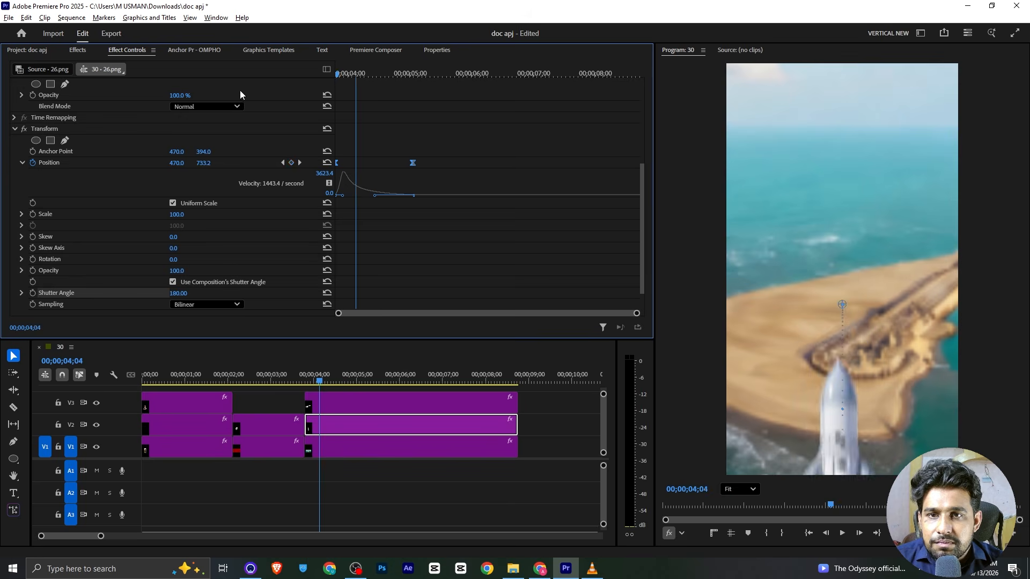
pyautogui.press('space')
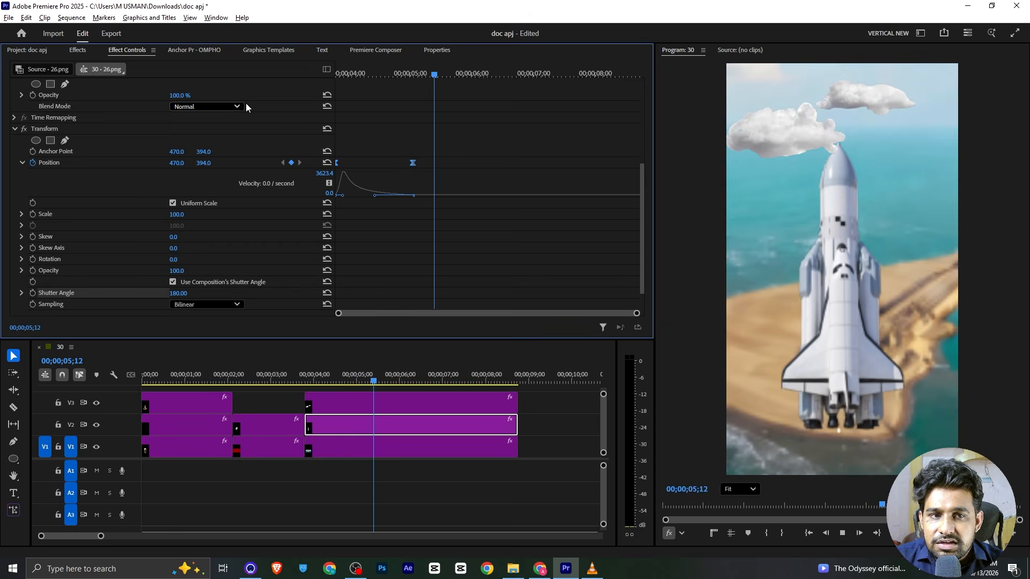
# Switch to VLC, play the reference video up to the MISSILE MAN title, and return to Premiere Pro.
pyautogui.hotkey('alt', 'Tab')
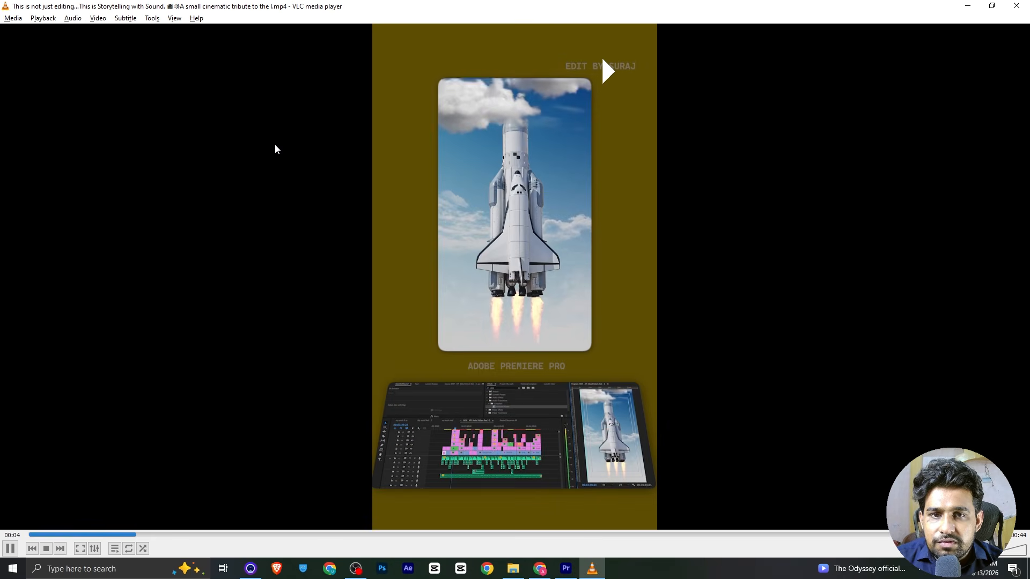
pyautogui.press('space')
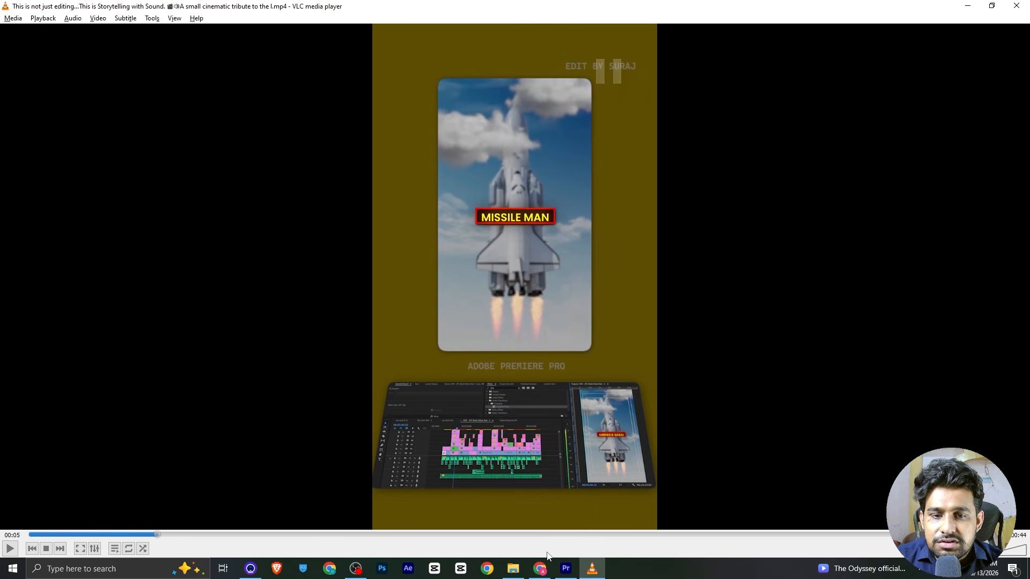
pyautogui.click(566, 568)
# Add the Light Leak transition from Premiere Composer's Starter Pack above the cut between the newspapers and the rocket, at 00;00;03;23.
pyautogui.click(292, 377)
pyautogui.click(292, 395)
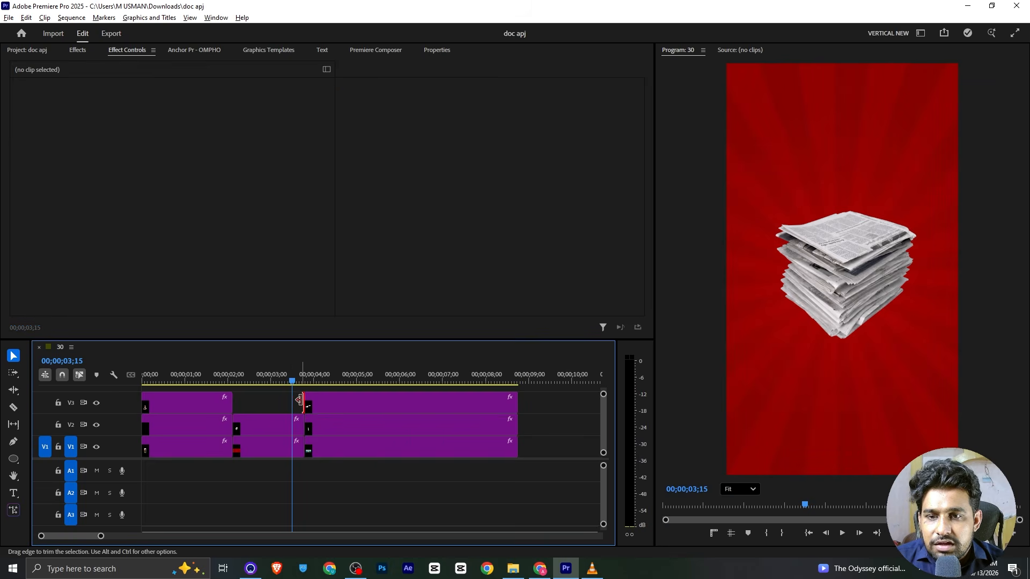
pyautogui.moveTo(293, 381); pyautogui.dragTo(304, 381)
pyautogui.click(287, 401)
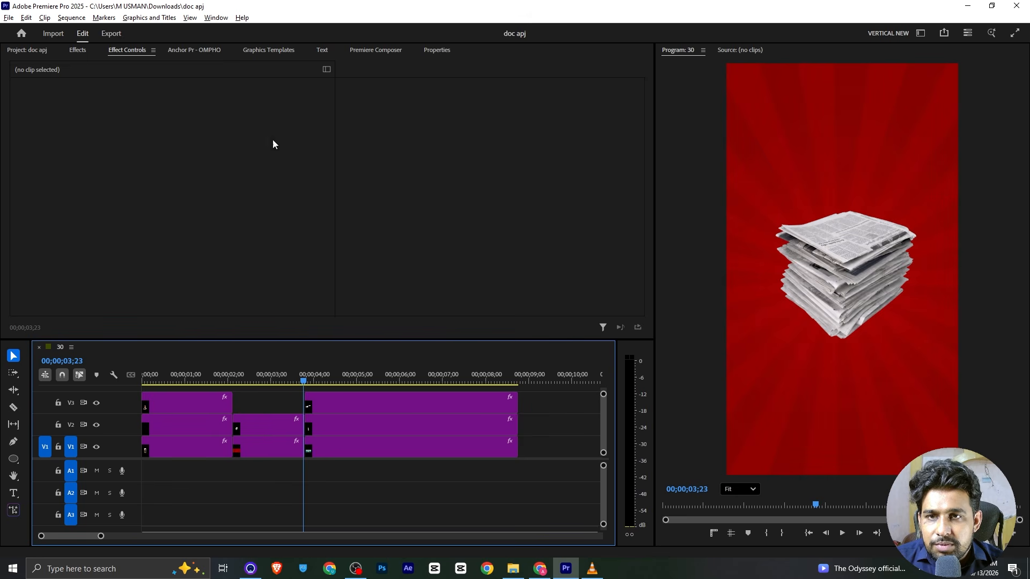
pyautogui.click(382, 50)
pyautogui.click(17, 123)
pyautogui.click(56, 164)
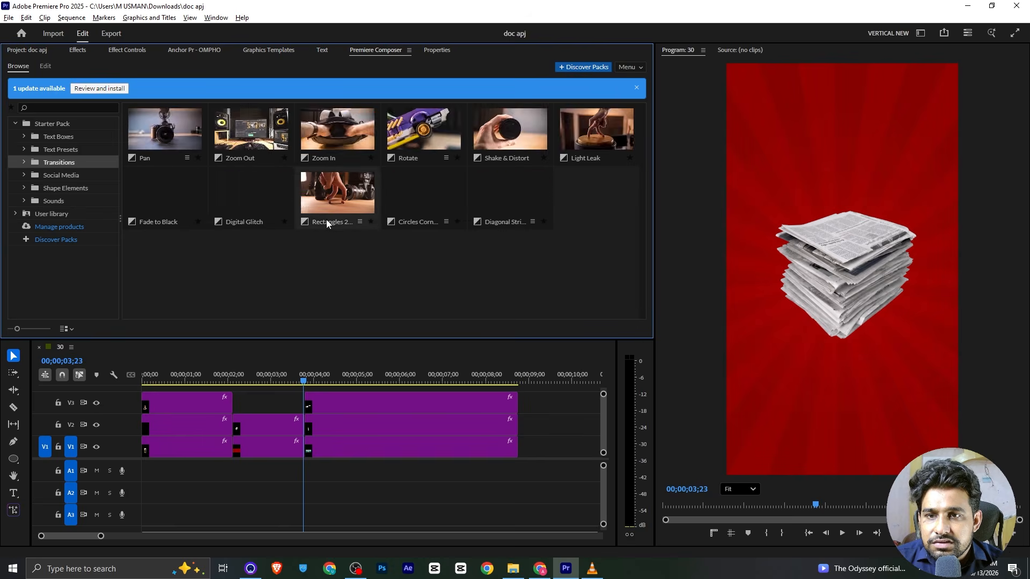
pyautogui.moveTo(570, 143); pyautogui.dragTo(309, 388)
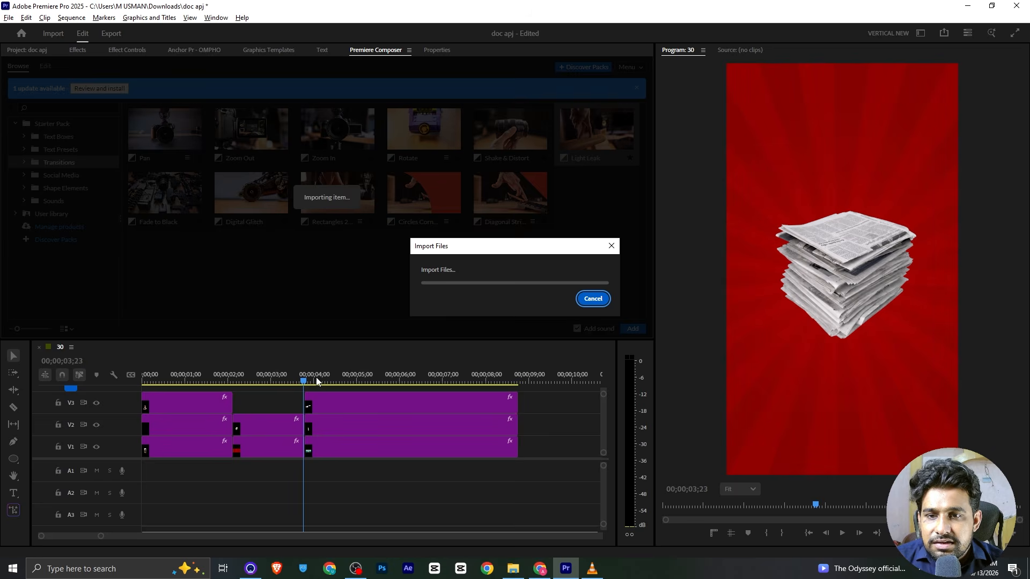
# Play back the light leak transition from about 00;00;02;28 and save the project.
pyautogui.moveTo(306, 384); pyautogui.dragTo(269, 384)
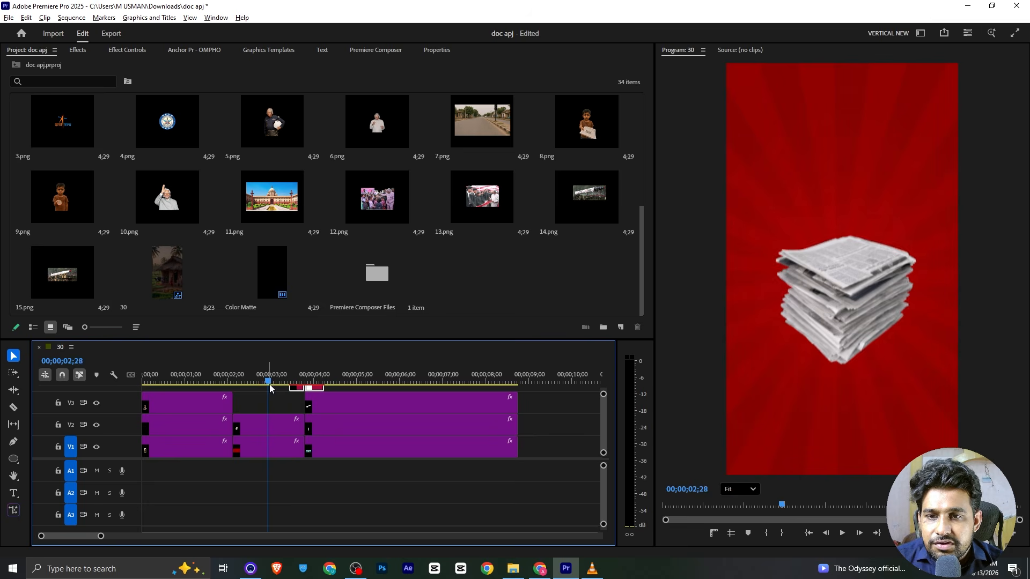
pyautogui.press('space')
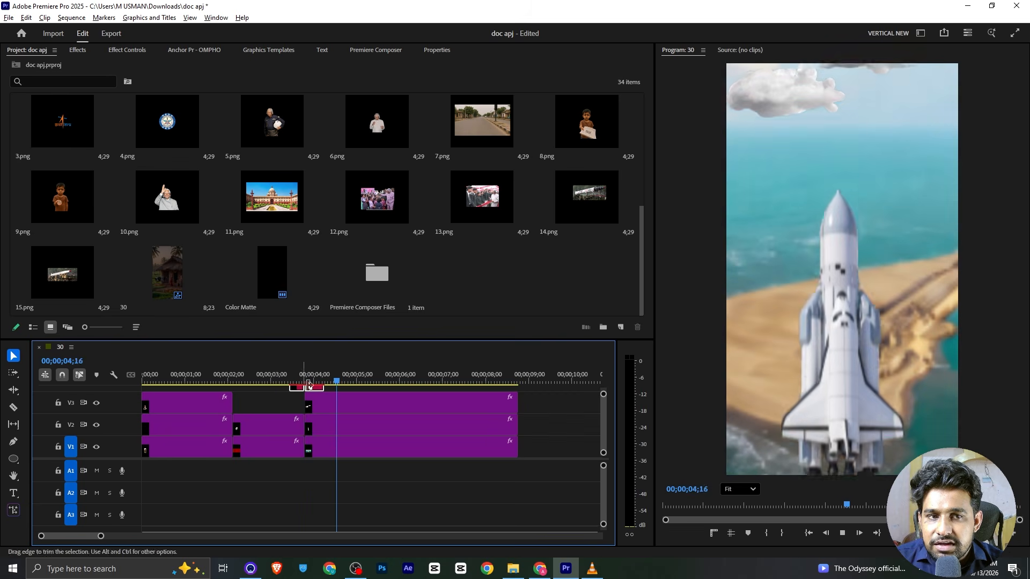
pyautogui.hotkey('ctrl', 's')
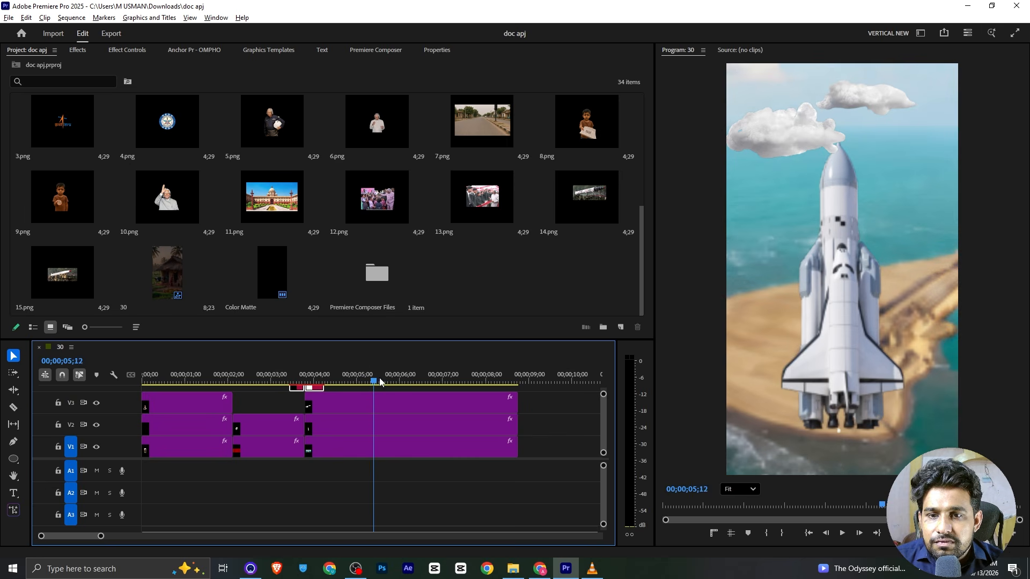
# Split the clouds clip on V3 and the rocket clip on V2 at 00;00;05;20.
pyautogui.moveTo(380, 382); pyautogui.dragTo(385, 382)
pyautogui.press('c')
pyautogui.click(387, 403)
pyautogui.click(387, 424)
pyautogui.press('v')
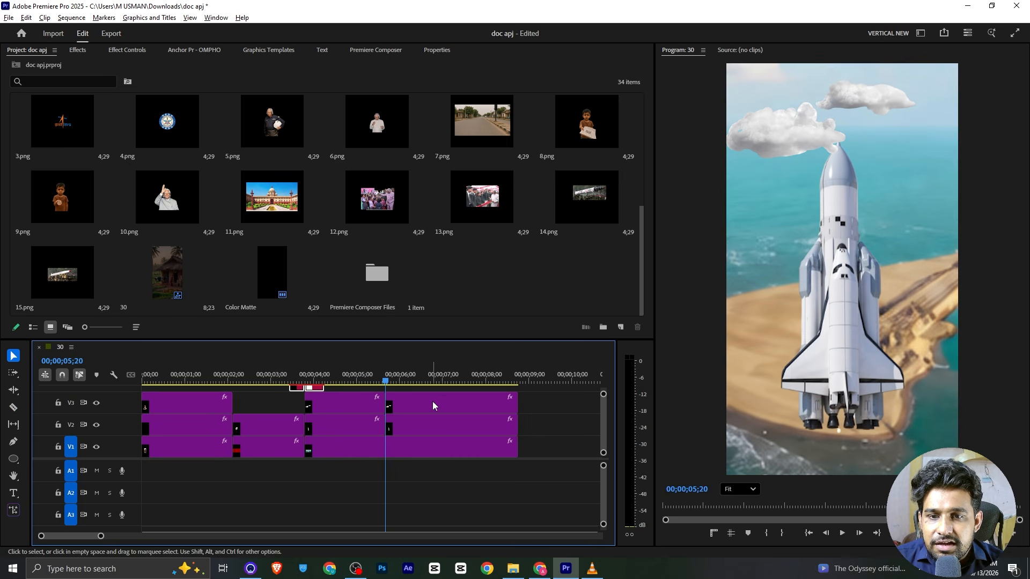
pyautogui.click(437, 405)
pyautogui.press('Delete')
pyautogui.hotkey('ctrl', 'z')
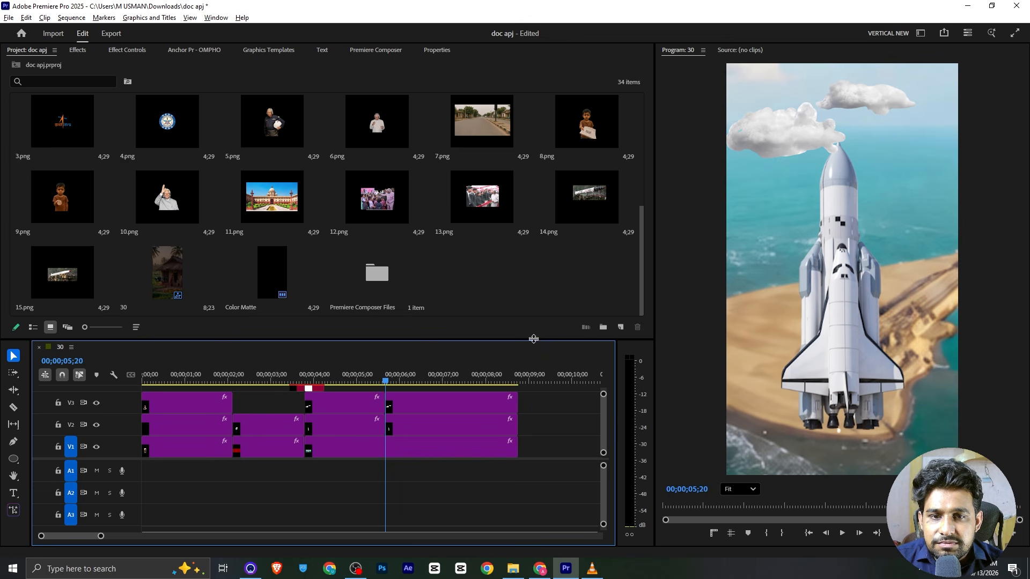
# Enlarge the timeline area and place the Color Matte on V4 starting at 00;00;05;20.
pyautogui.moveTo(534, 338); pyautogui.dragTo(534, 301)
pyautogui.scroll(-1, 321, 204)
pyautogui.moveTo(271, 236); pyautogui.dragTo(389, 366)
# Keyframe the Color Matte's opacity at 0% at the clip's start, 00;00;05;20.
pyautogui.click(127, 50)
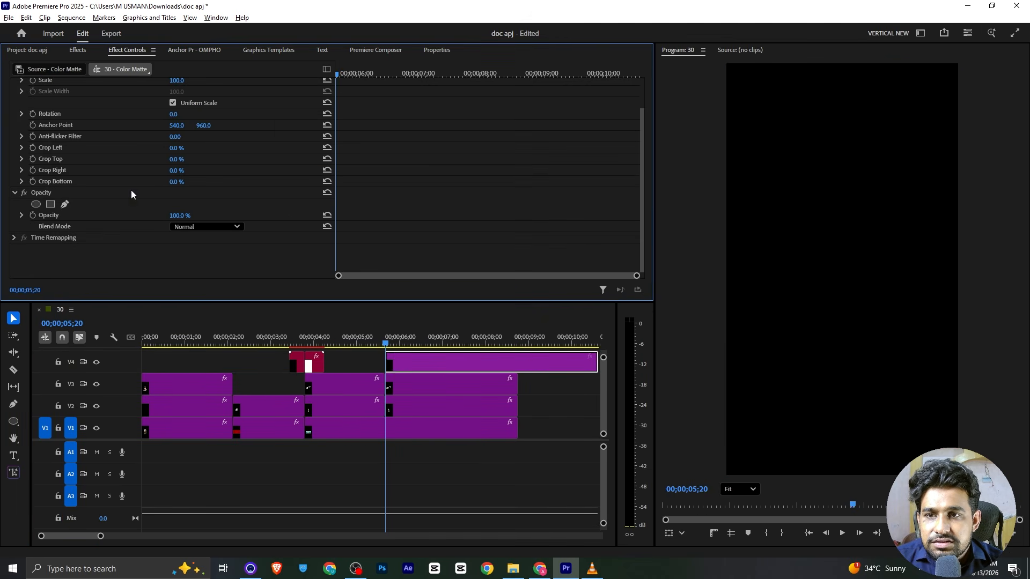
pyautogui.click(33, 215)
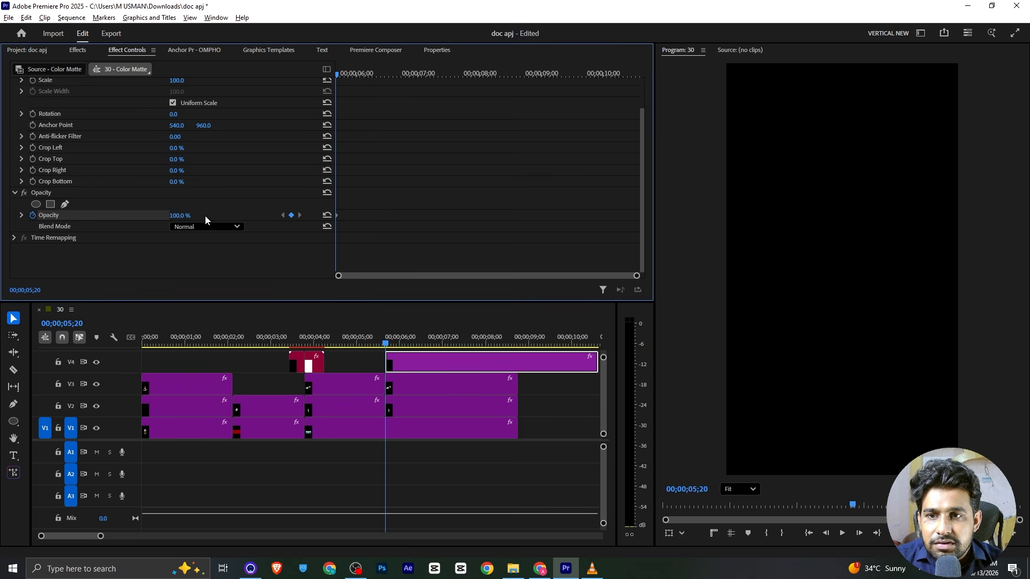
pyautogui.moveTo(177, 215); pyautogui.dragTo(159, 215)
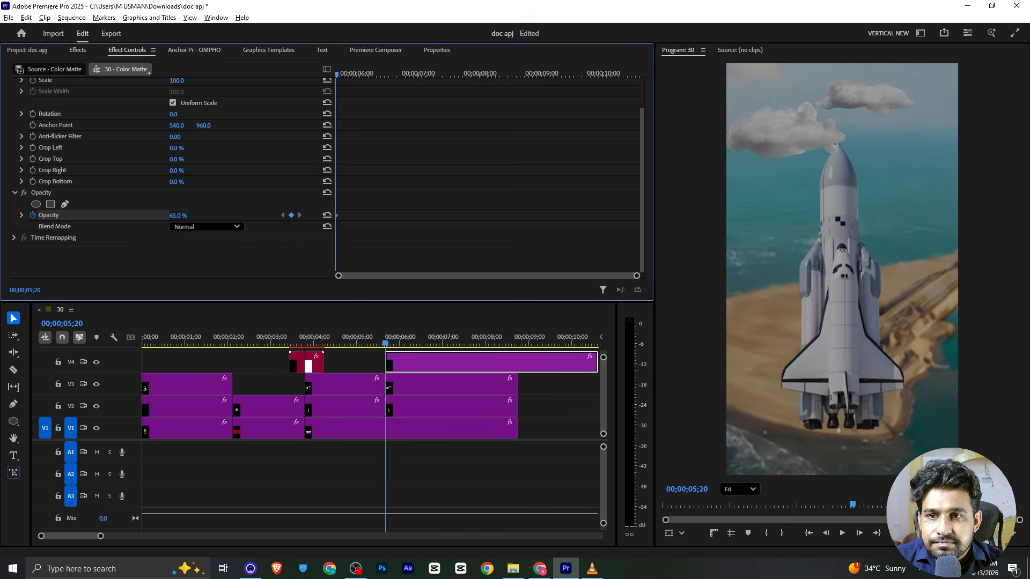
pyautogui.click(188, 216)
pyautogui.write('0')
pyautogui.press('Return')
# Keyframe the Color Matte's opacity at 50% at 00;00;06;11, save the project, and replay the darkening.
pyautogui.moveTo(339, 76); pyautogui.dragTo(378, 67)
pyautogui.moveTo(177, 215); pyautogui.dragTo(210, 215)
pyautogui.click(180, 214)
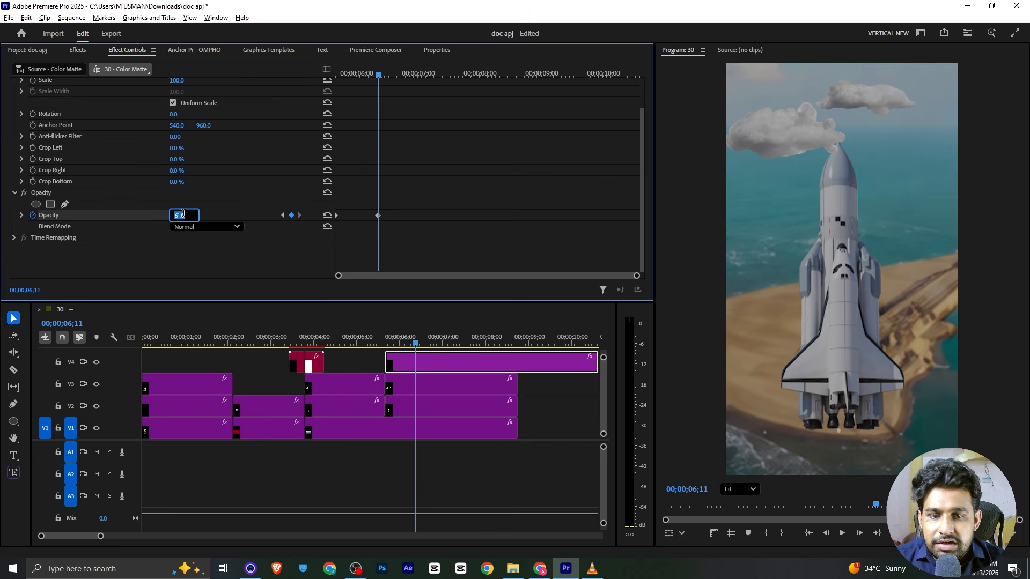
pyautogui.write('5')
pyautogui.press('Return')
pyautogui.press('j')
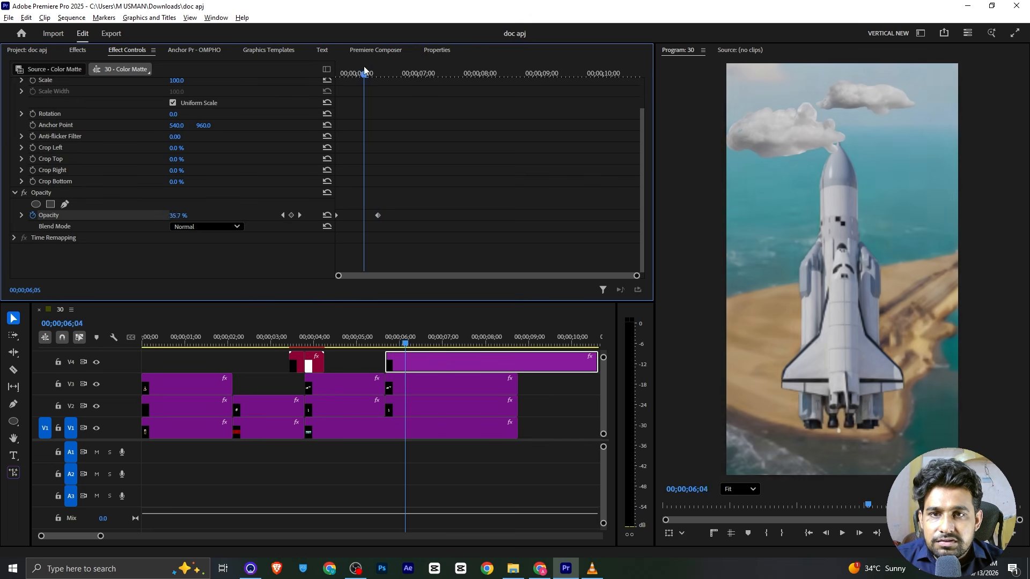
pyautogui.click(361, 354)
pyautogui.click(357, 341)
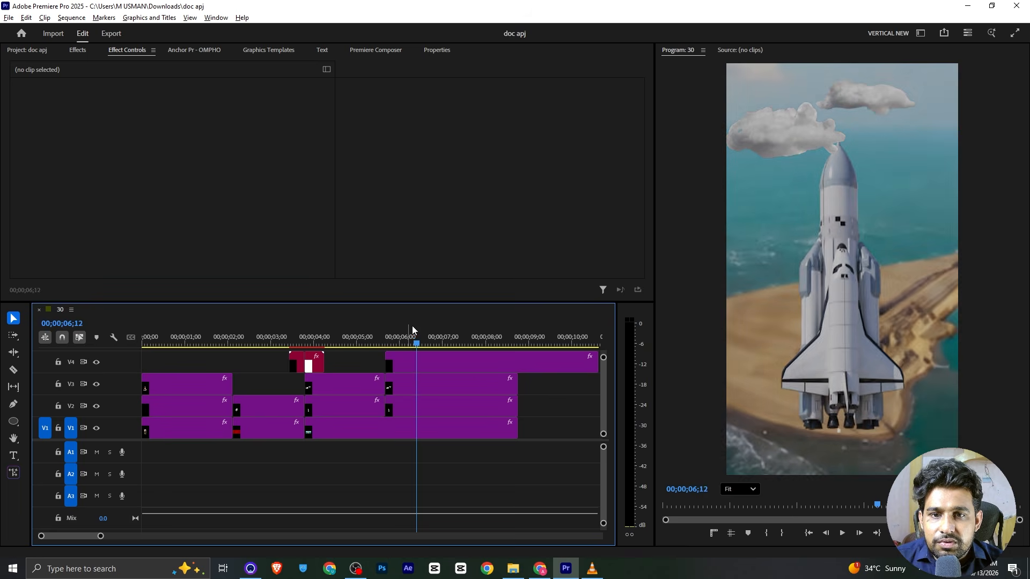
# Check the MISSILE MAN title in the reference video in VLC and browse the media in the Premiere Pro project.
pyautogui.hotkey('alt', 'Tab')
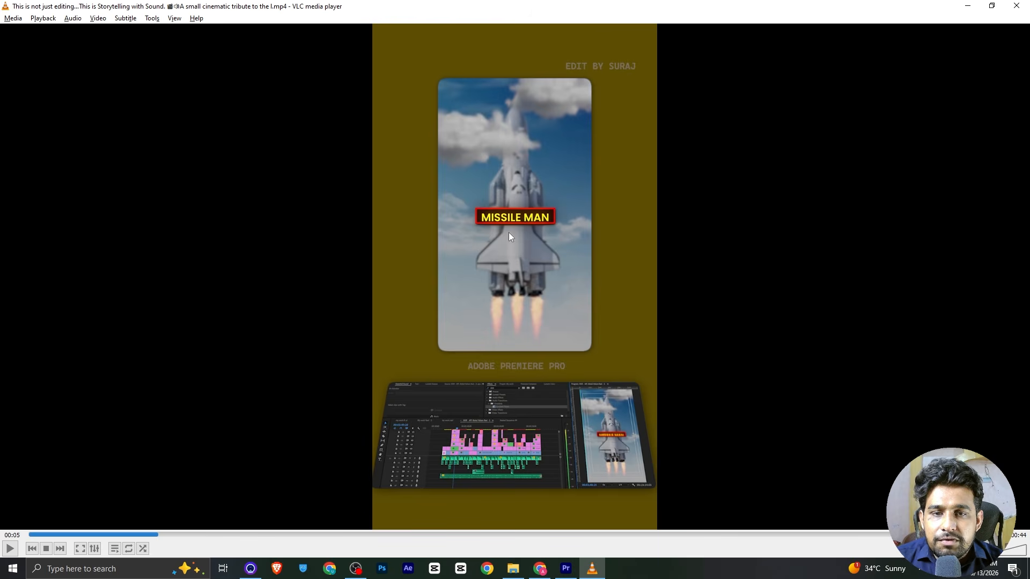
pyautogui.click(560, 565)
pyautogui.click(39, 56)
pyautogui.scroll(5, 195, 134)
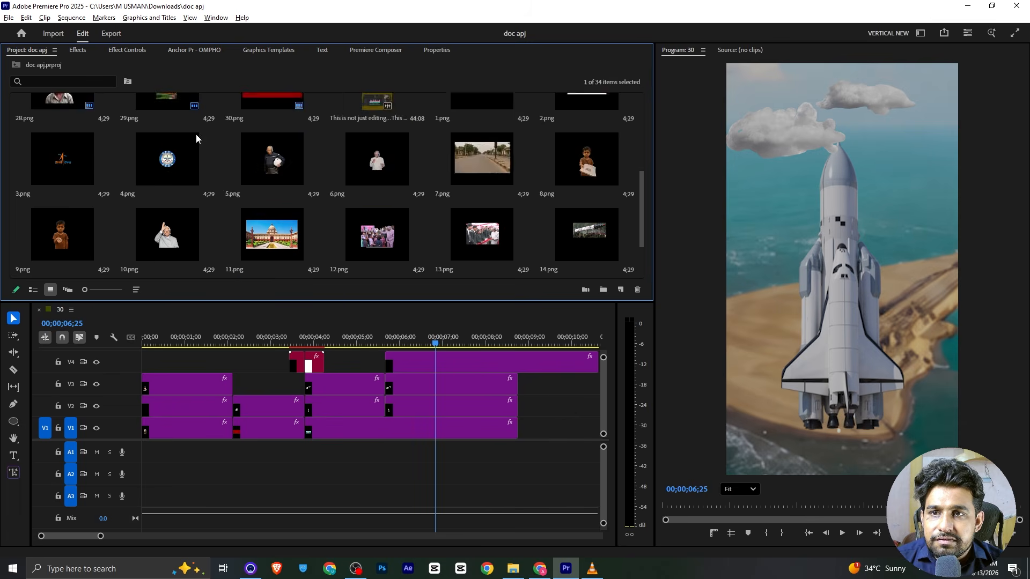
pyautogui.scroll(-5, 237, 144)
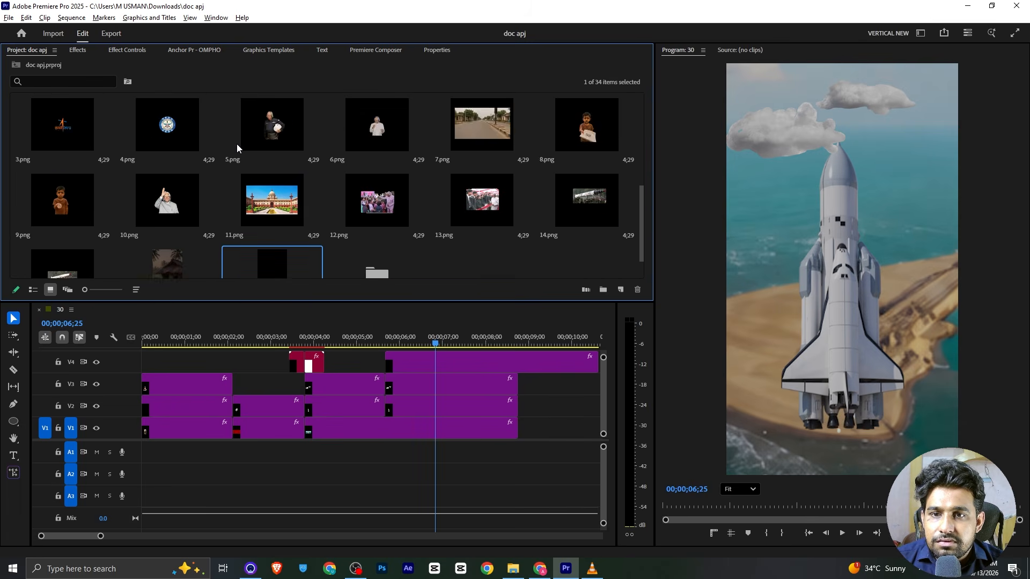
# Trim the Color Matte to end with the clips below it, and check the title box in the reference video at 00:06.
pyautogui.click(522, 407)
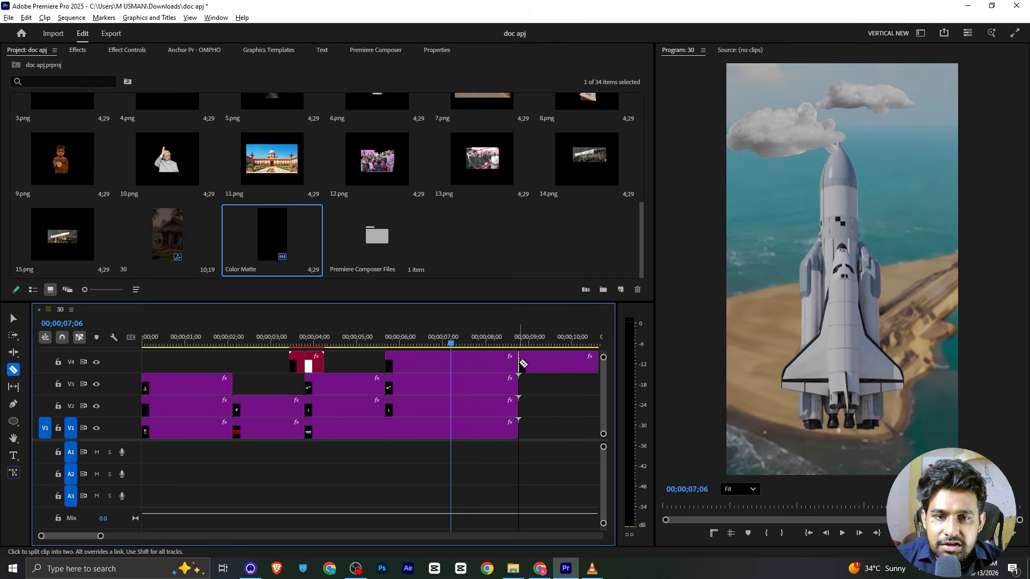
pyautogui.hotkey('ctrl', 'z')
pyautogui.click(592, 569)
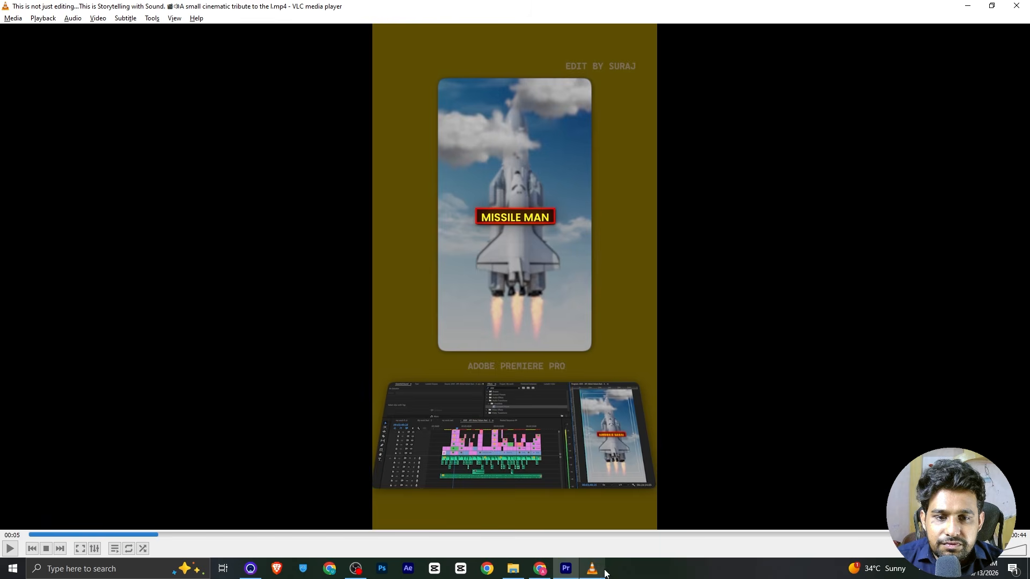
pyautogui.moveTo(153, 540); pyautogui.dragTo(163, 536)
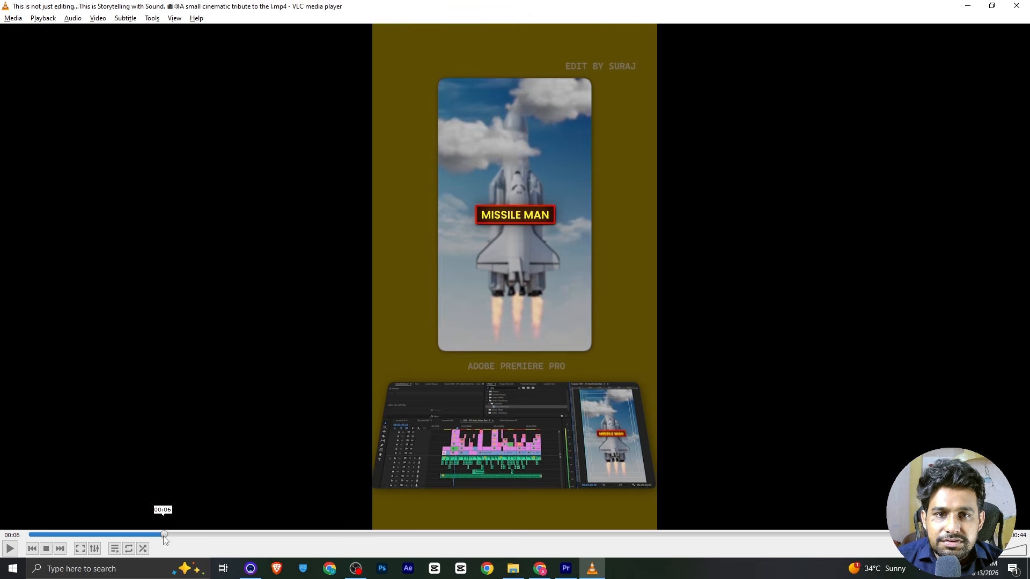
pyautogui.click(566, 569)
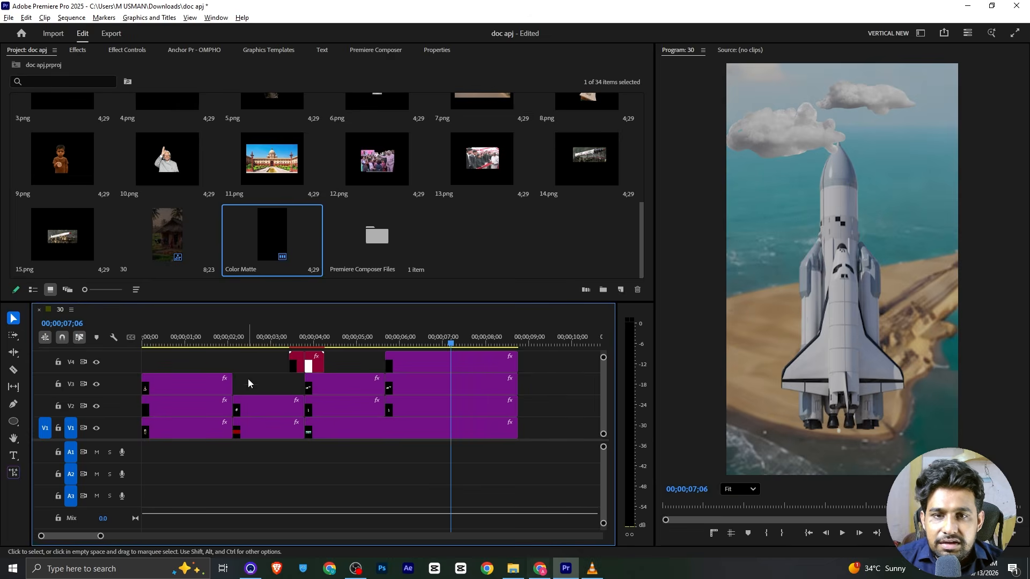
# Draw a wide, short rectangle across the middle of the rocket as the title box.
pyautogui.click(12, 423)
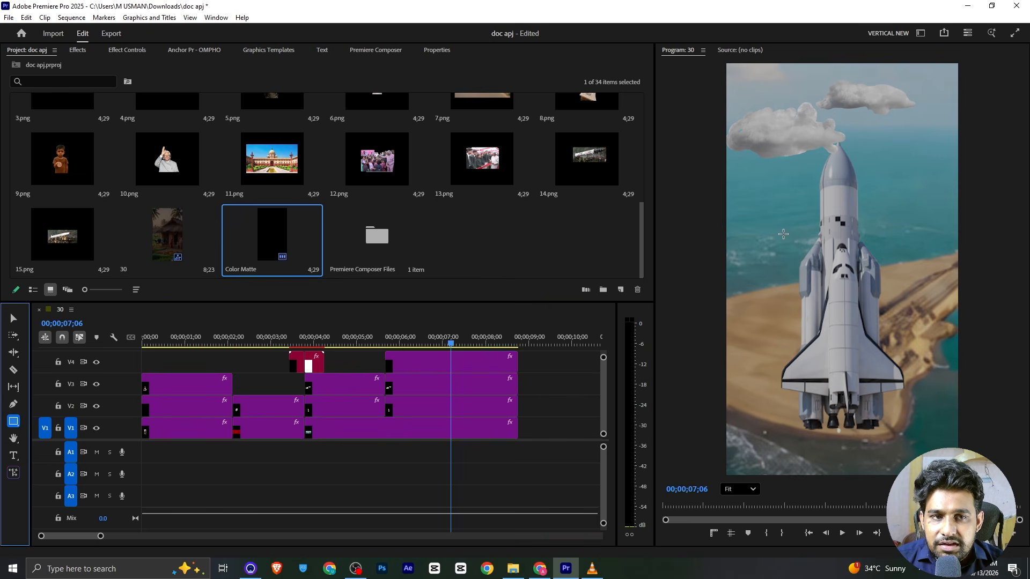
pyautogui.moveTo(784, 234); pyautogui.dragTo(821, 270)
pyautogui.moveTo(900, 271); pyautogui.dragTo(906, 349)
pyautogui.hotkey('ctrl', 'z')
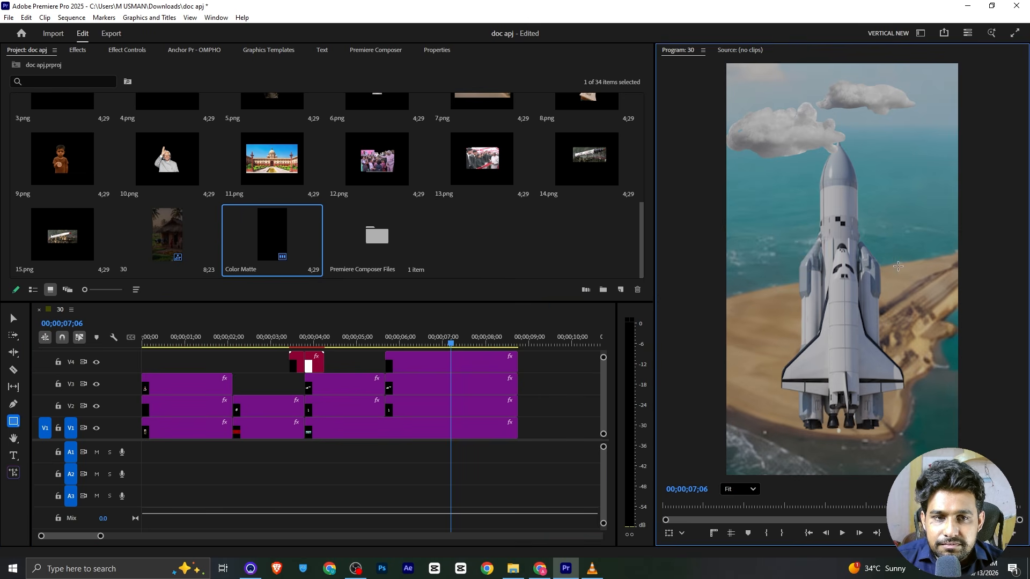
pyautogui.moveTo(796, 226); pyautogui.dragTo(839, 283)
pyautogui.click(13, 319)
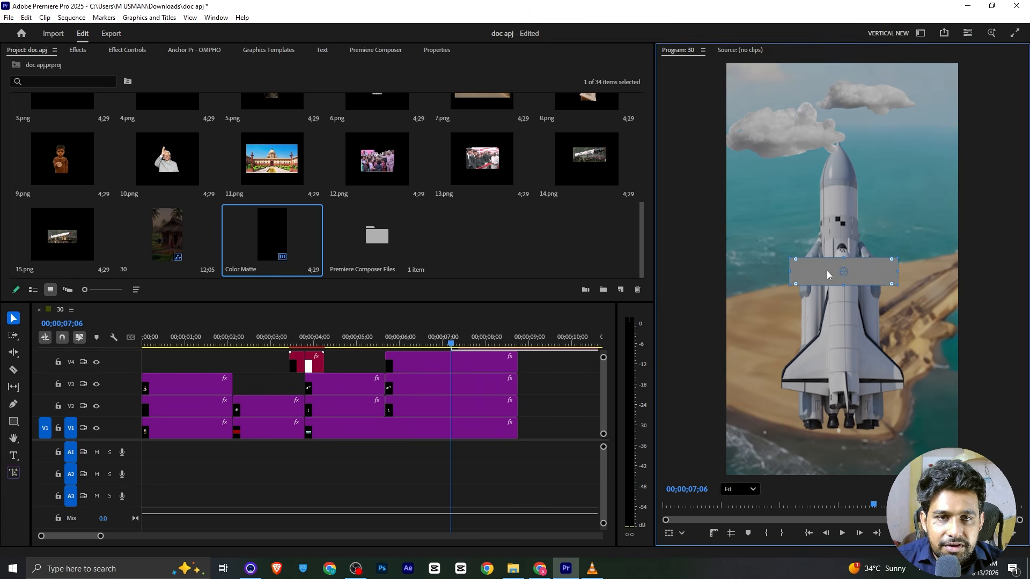
# Open the reference video in the source monitor at 00:00:06:20 and enlarge the MISSILE MAN title.
pyautogui.scroll(5, 256, 163)
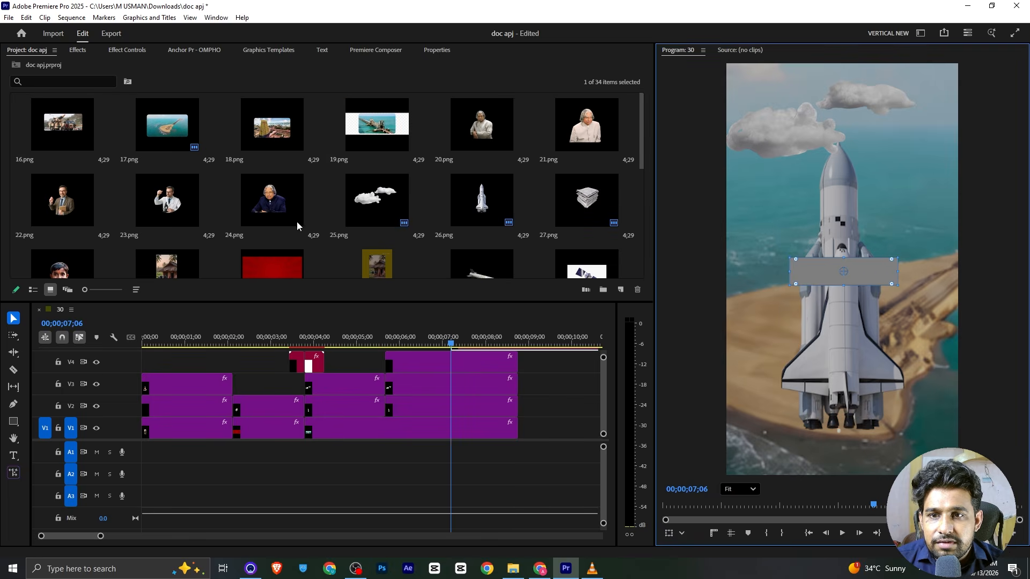
pyautogui.doubleClick(354, 254)
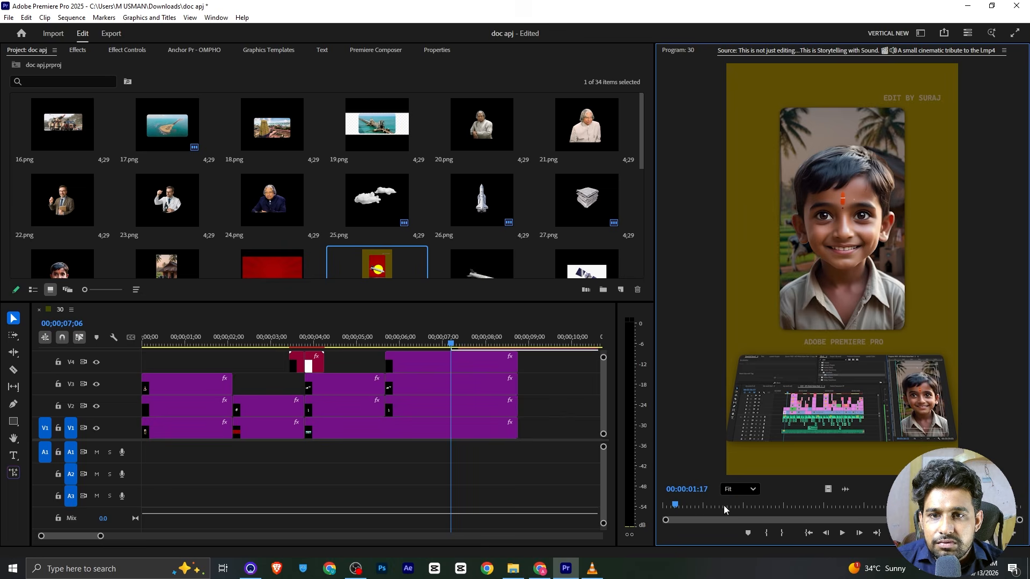
pyautogui.moveTo(723, 508)
pyautogui.mouseDown()
pyautogui.moveTo(704, 508)
pyautogui.moveTo(716, 508)
pyautogui.mouseUp()
pyautogui.scroll(3, 779, 223)
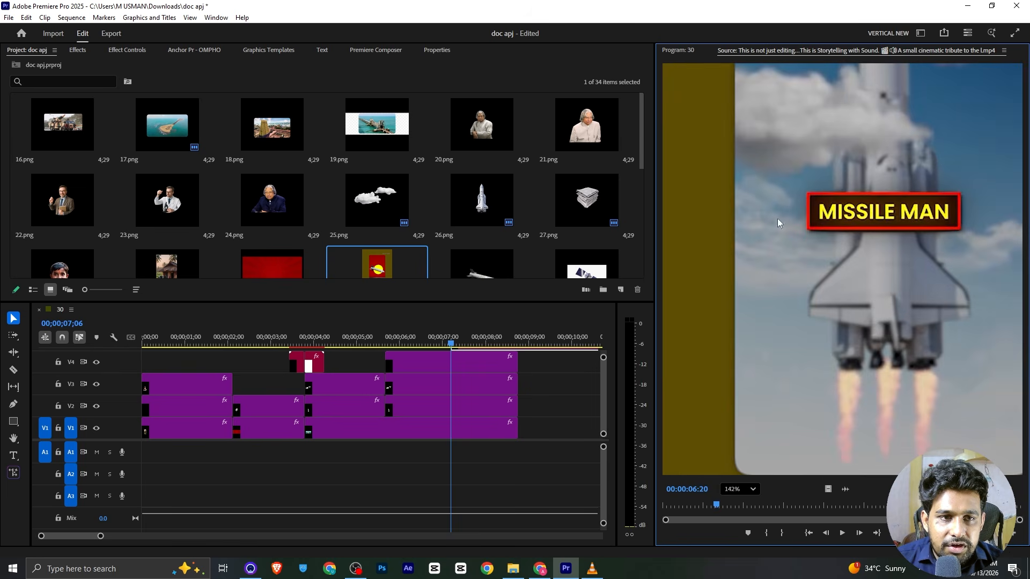
# Set the rectangle's fill to the dark brown of the reference title box and compare the two.
pyautogui.click(438, 51)
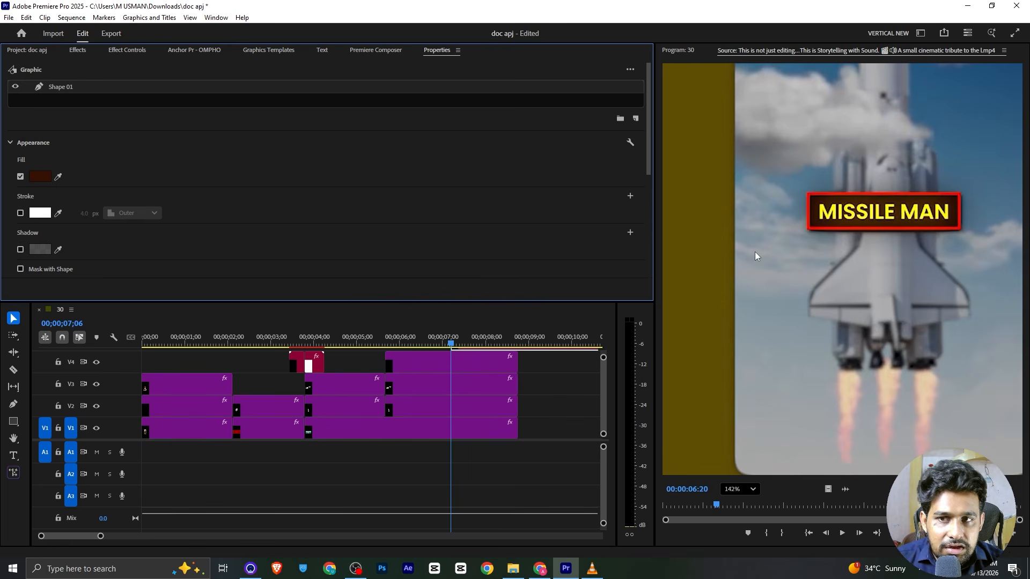
pyautogui.click(681, 50)
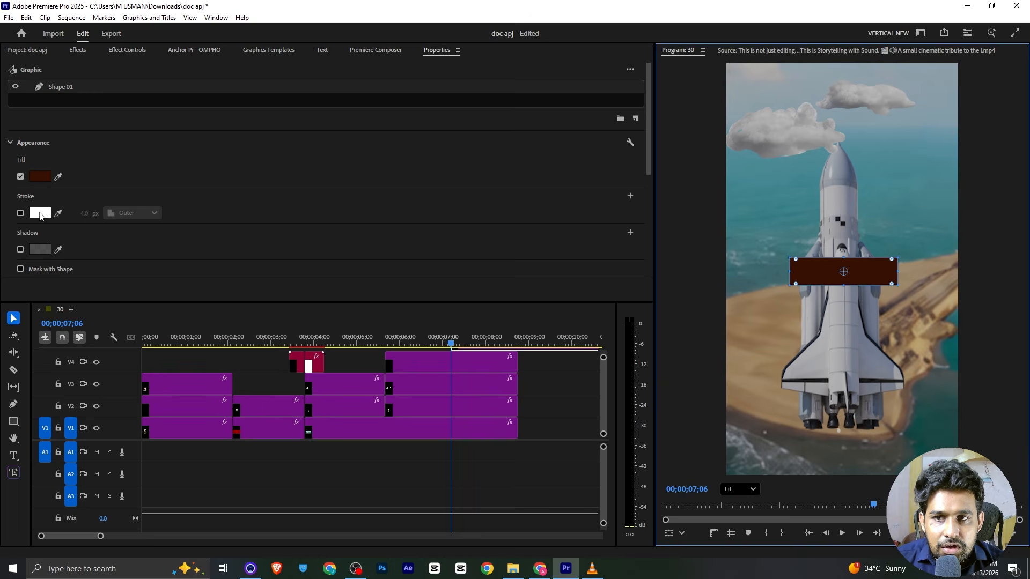
pyautogui.click(785, 51)
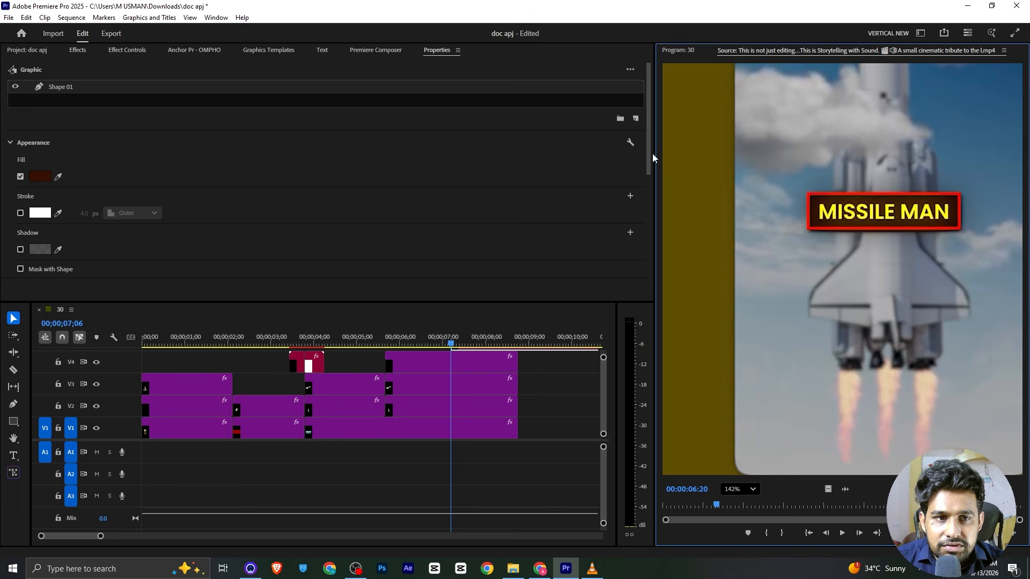
# Add an 11 px outer stroke to the rectangle, sampling the red border of the reference title box.
pyautogui.click(20, 213)
pyautogui.click(58, 213)
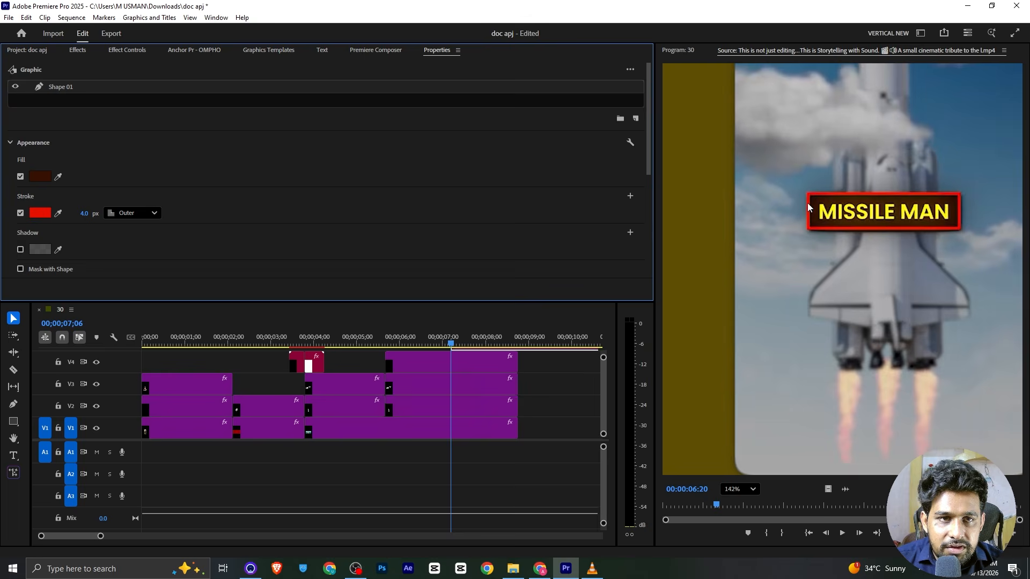
pyautogui.click(675, 53)
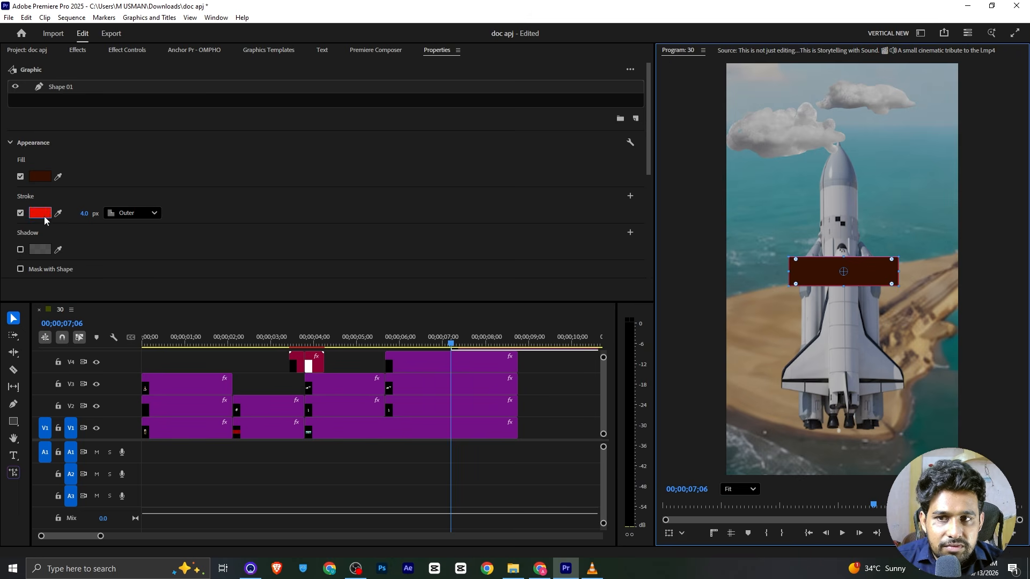
pyautogui.moveTo(84, 214); pyautogui.dragTo(100, 214)
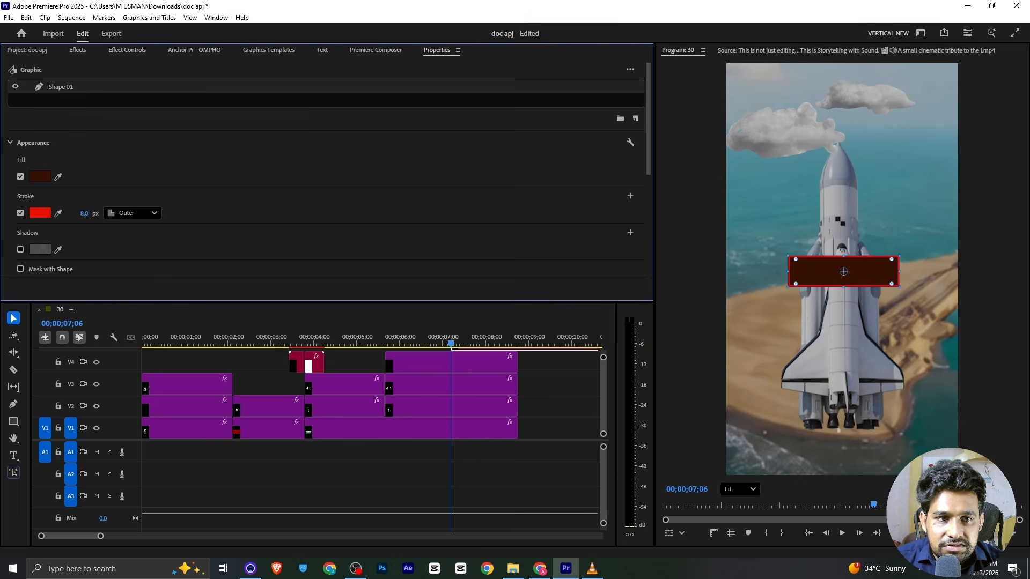
pyautogui.click(742, 52)
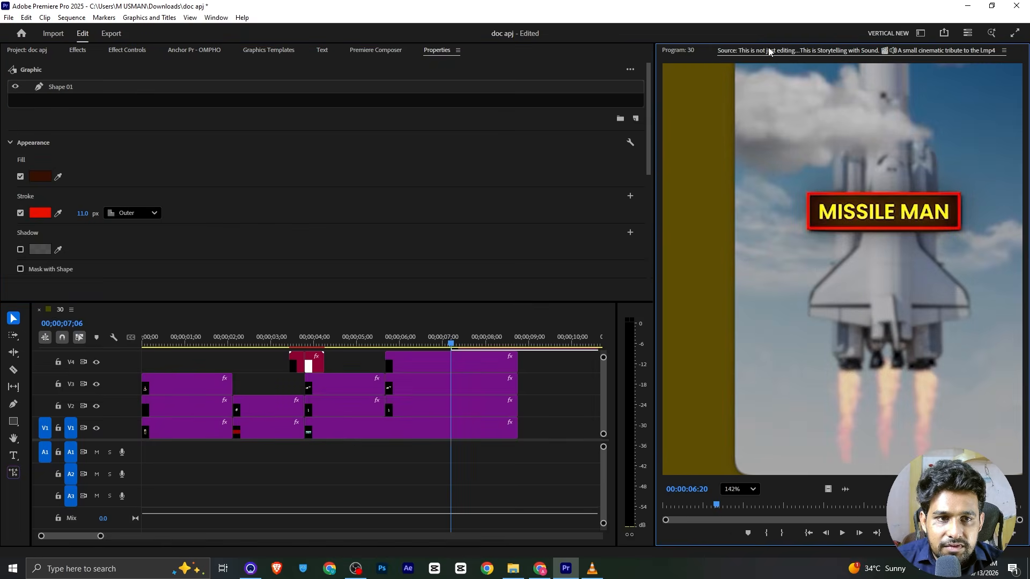
pyautogui.click(687, 53)
# Brighten the red of the rectangle's stroke and compare it with the reference title.
pyautogui.click(38, 213)
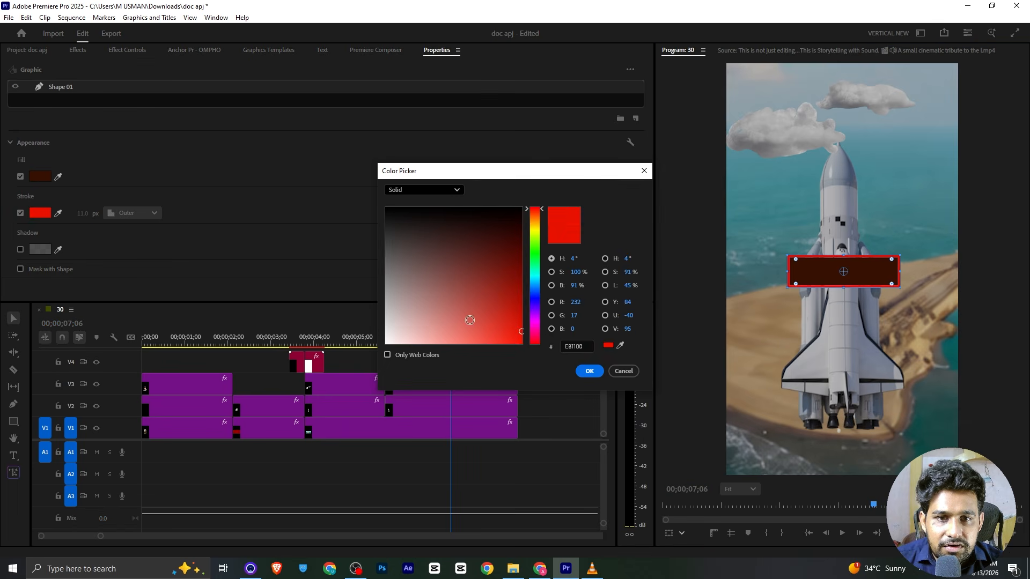
pyautogui.click(589, 371)
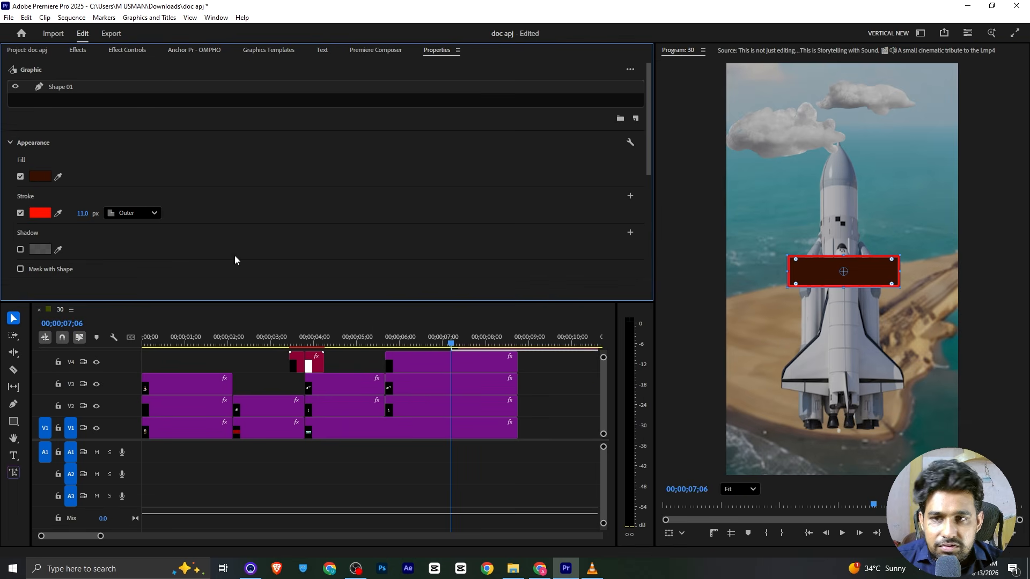
pyautogui.click(758, 50)
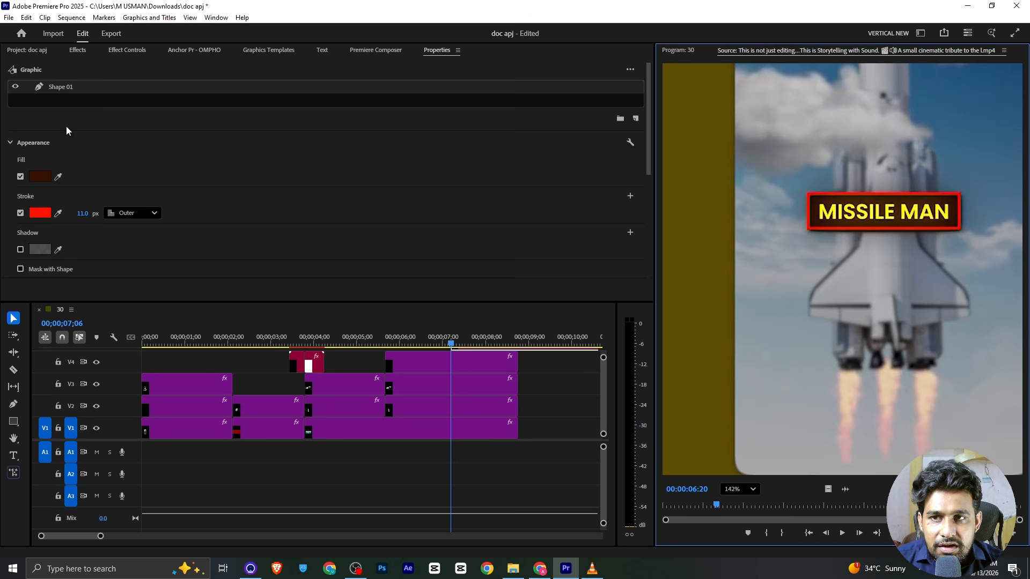
# Add the text MISSILE MAN over the dark brown rectangle.
pyautogui.click(13, 456)
pyautogui.click(677, 51)
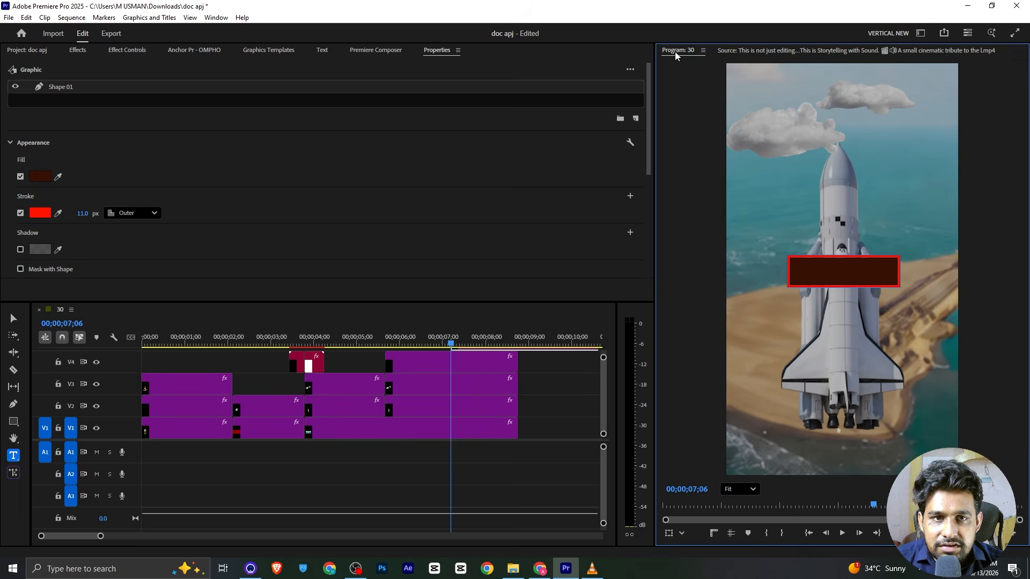
pyautogui.click(797, 261)
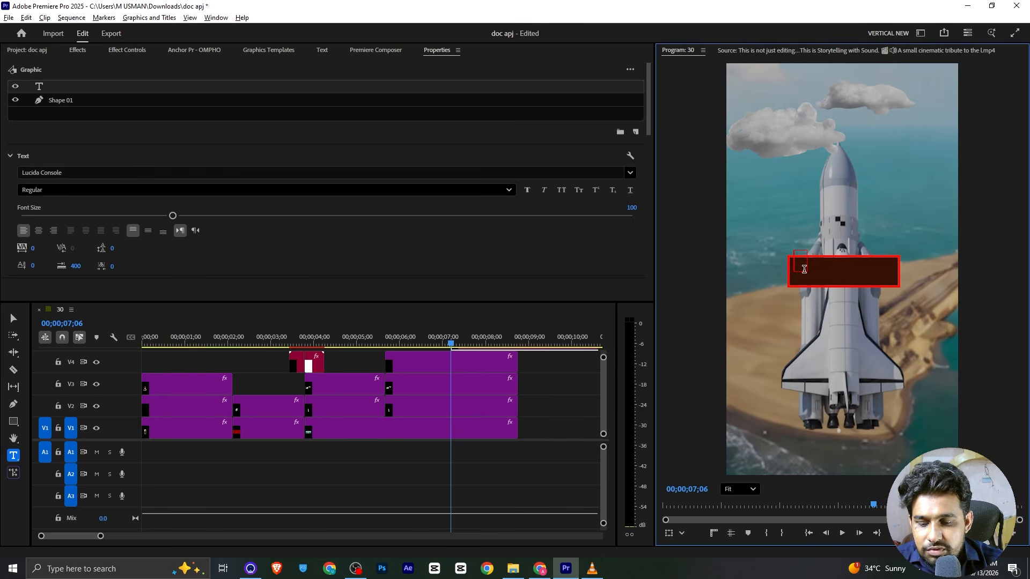
pyautogui.write('MISSLE')
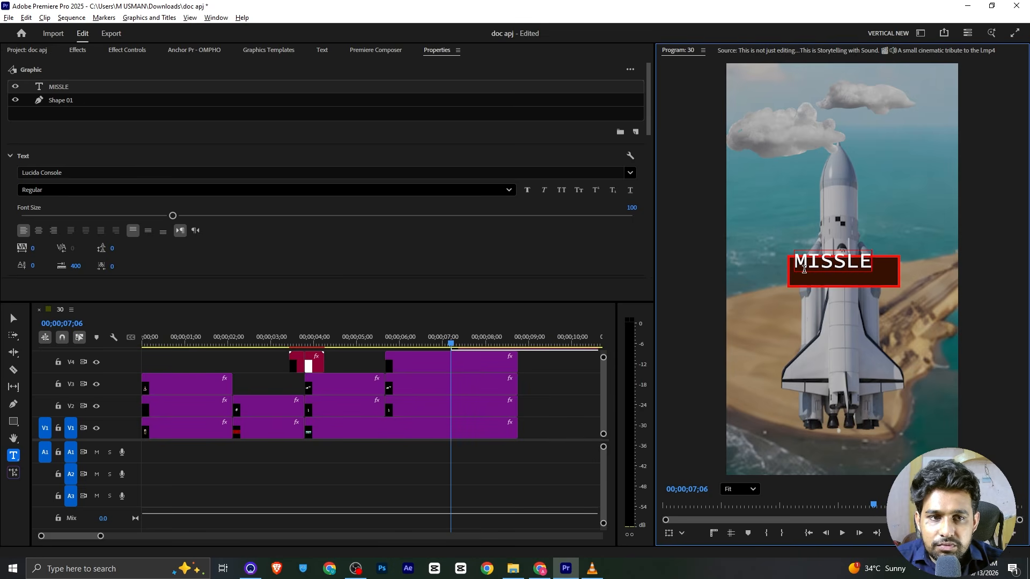
pyautogui.hotkey('alt', 'Tab')
pyautogui.hotkey('alt', 'Tab')
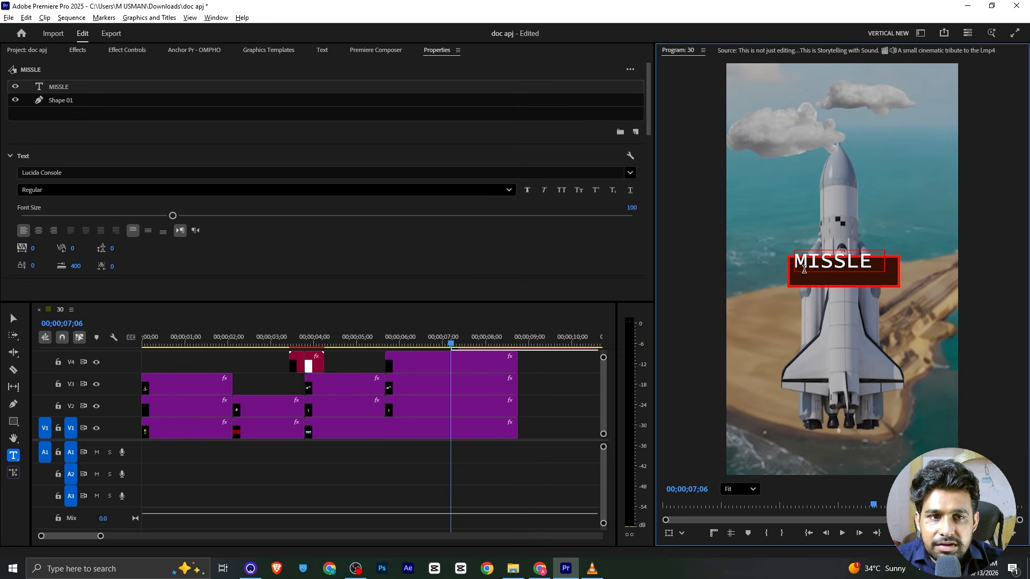
pyautogui.press('BackSpace')
pyautogui.press('BackSpace')
pyautogui.write('ILE MAN')
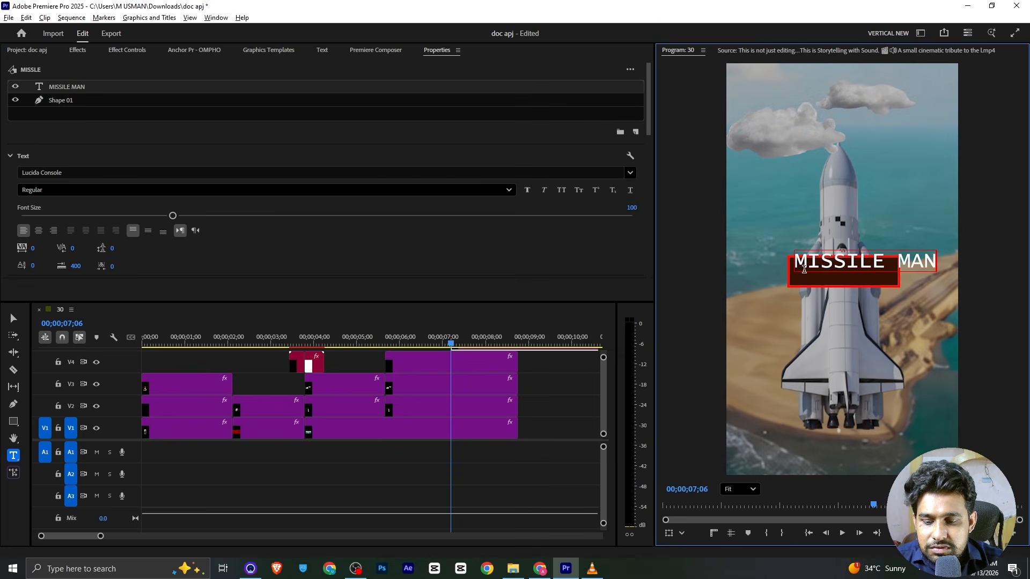
pyautogui.hotkey('alt', 'Tab')
pyautogui.hotkey('alt', 'Tab')
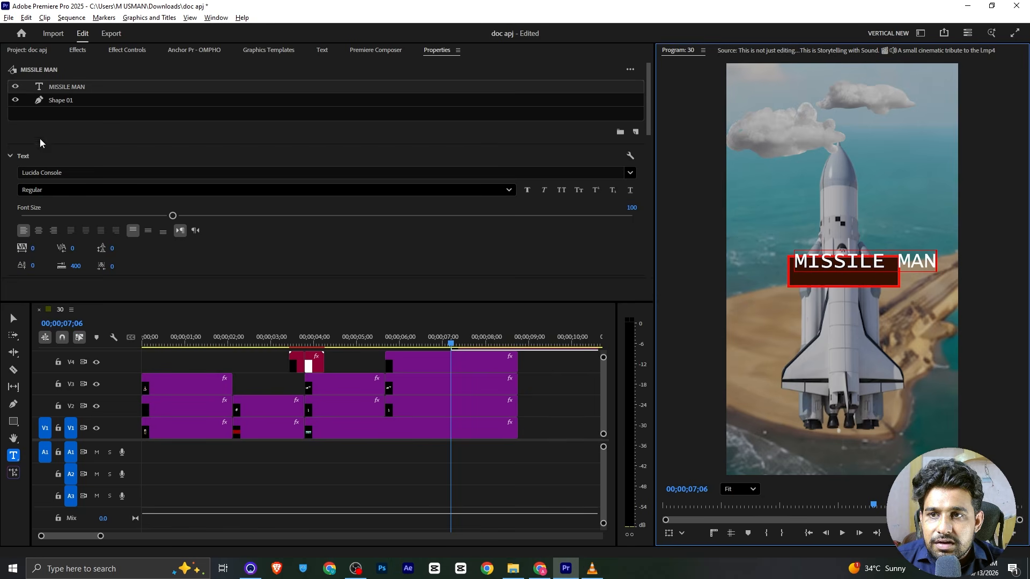
# Move the MISSILE MAN text inside the red-bordered box and reduce its font size to 70.
pyautogui.click(21, 347)
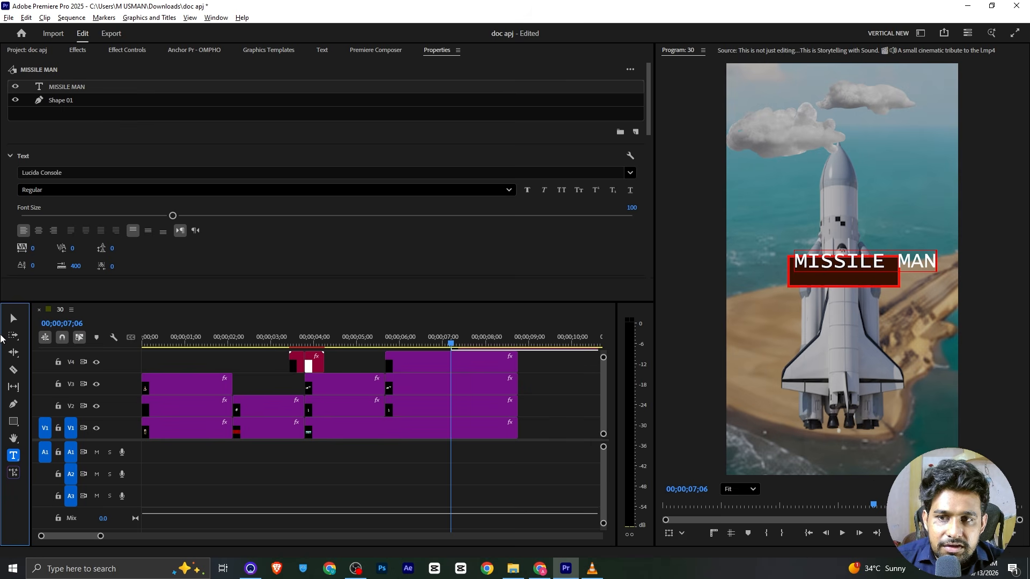
pyautogui.click(13, 318)
pyautogui.click(829, 271)
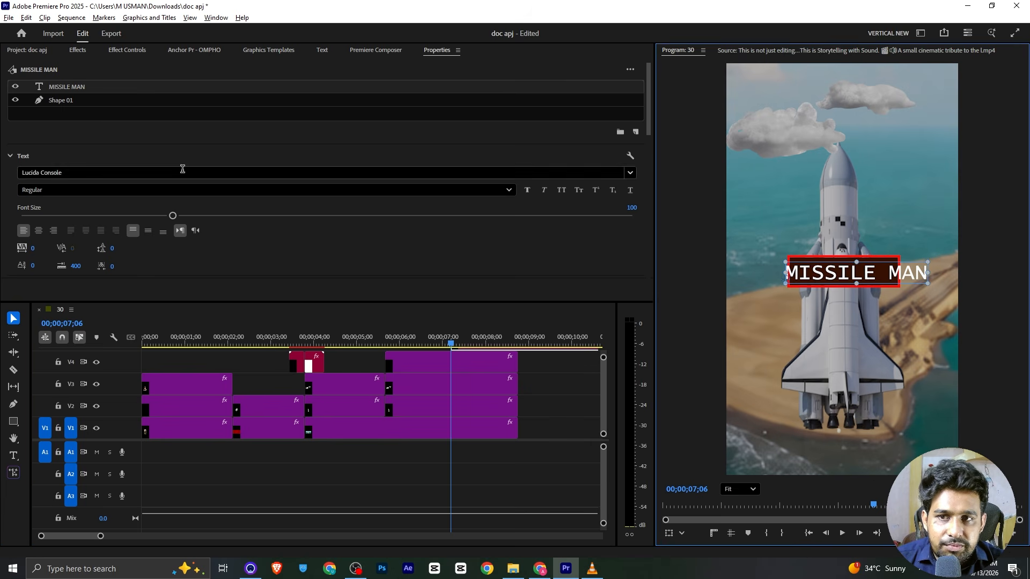
pyautogui.click(120, 217)
pyautogui.moveTo(122, 217); pyautogui.dragTo(137, 217)
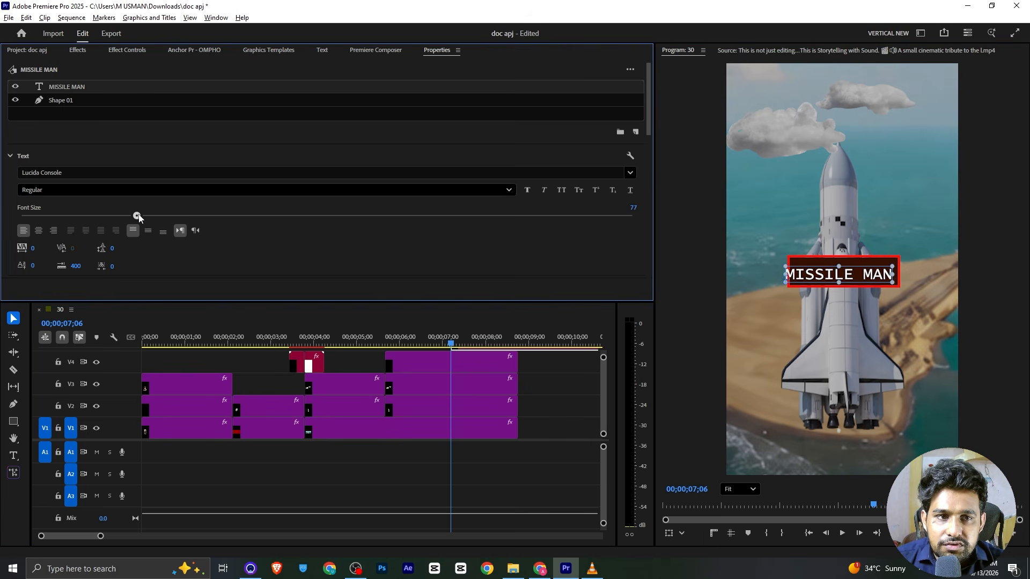
pyautogui.doubleClick(841, 275)
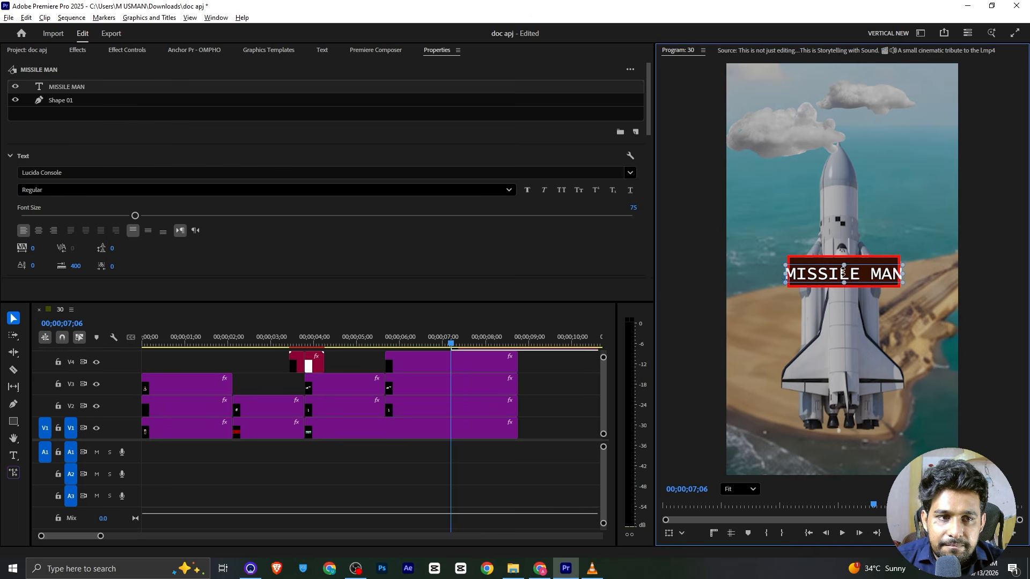
pyautogui.moveTo(857, 278); pyautogui.dragTo(861, 275)
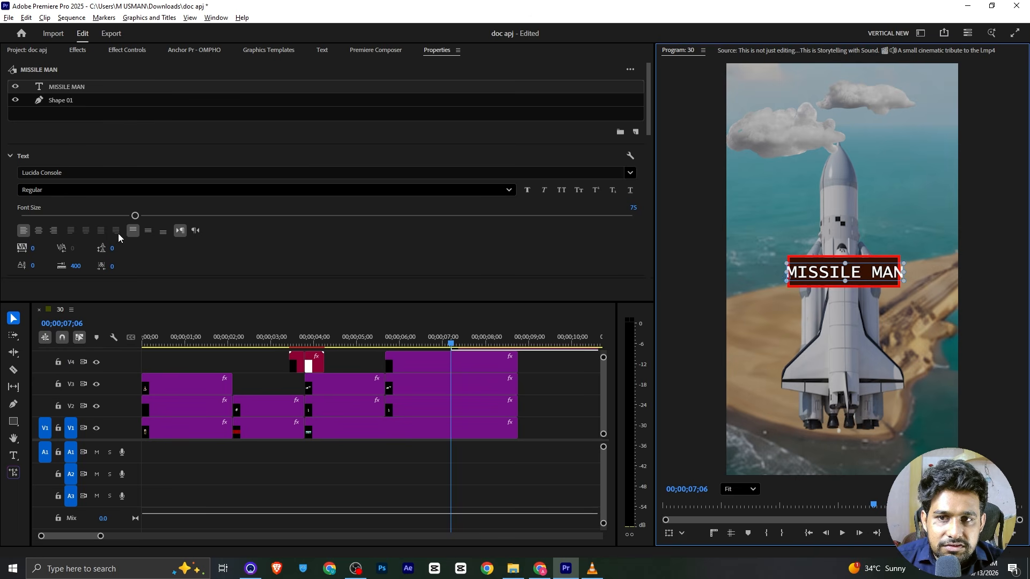
pyautogui.moveTo(136, 216); pyautogui.dragTo(128, 217)
pyautogui.click(852, 278)
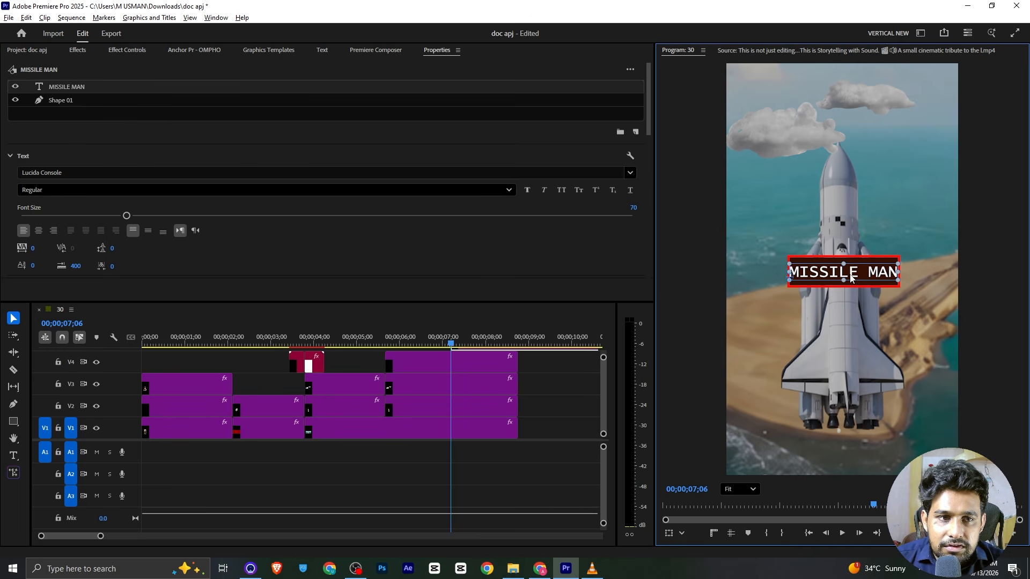
pyautogui.click(555, 365)
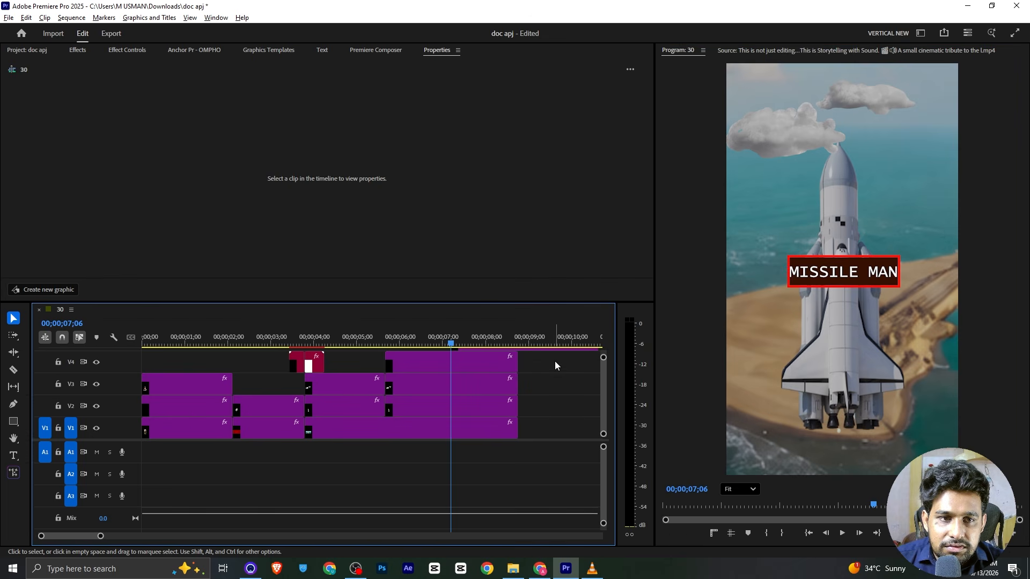
pyautogui.click(414, 357)
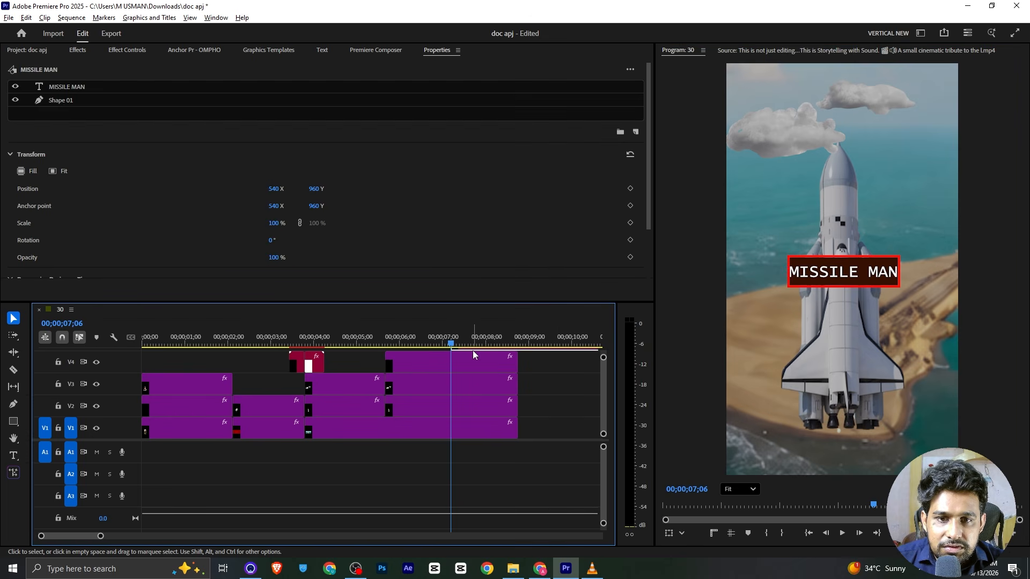
pyautogui.click(65, 90)
pyautogui.click(98, 172)
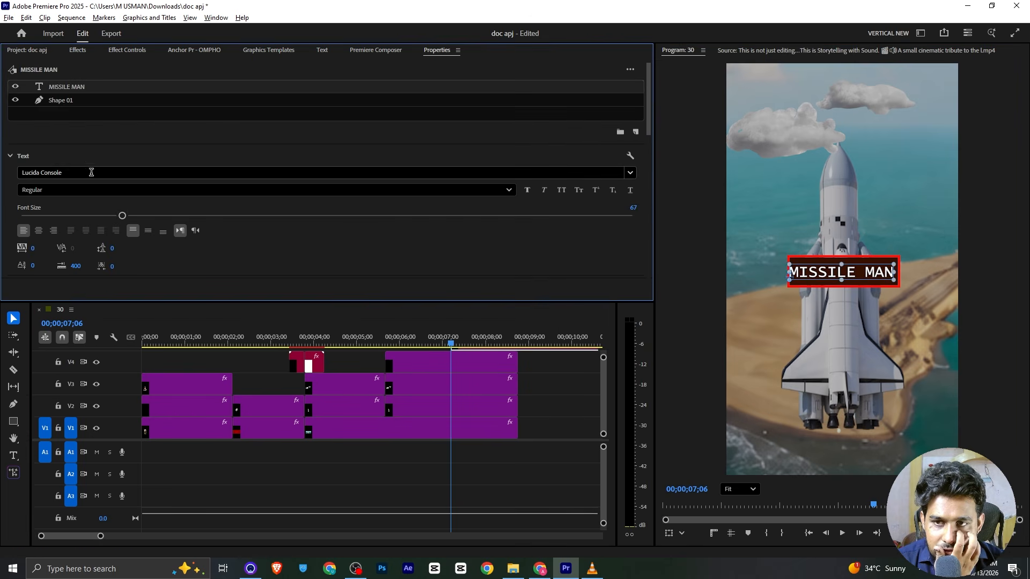
pyautogui.press('Escape')
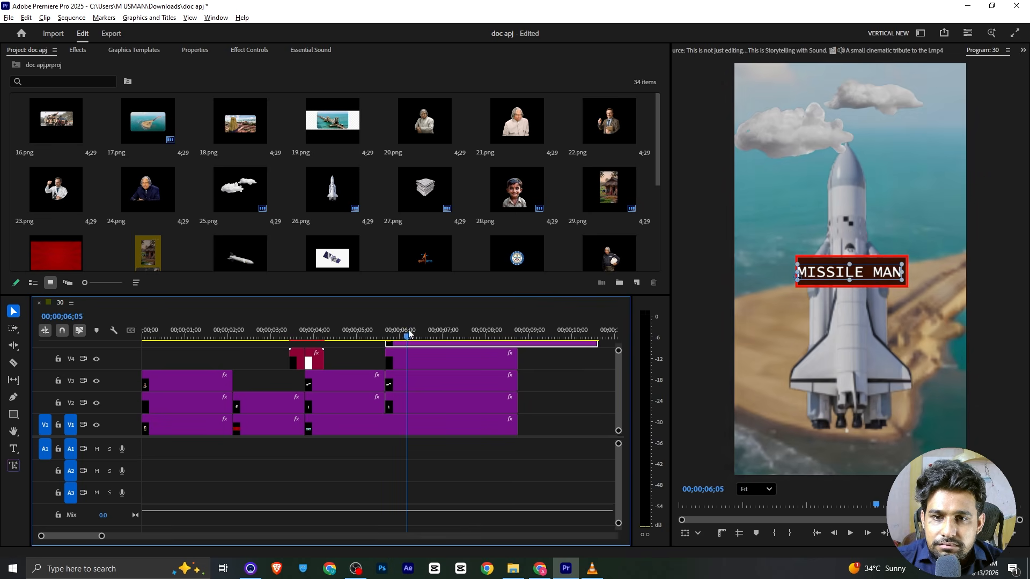
# Change the MISSILE MAN text's font to Azonix and set its size to 61.
pyautogui.moveTo(409, 334); pyautogui.dragTo(411, 331)
pyautogui.click(195, 50)
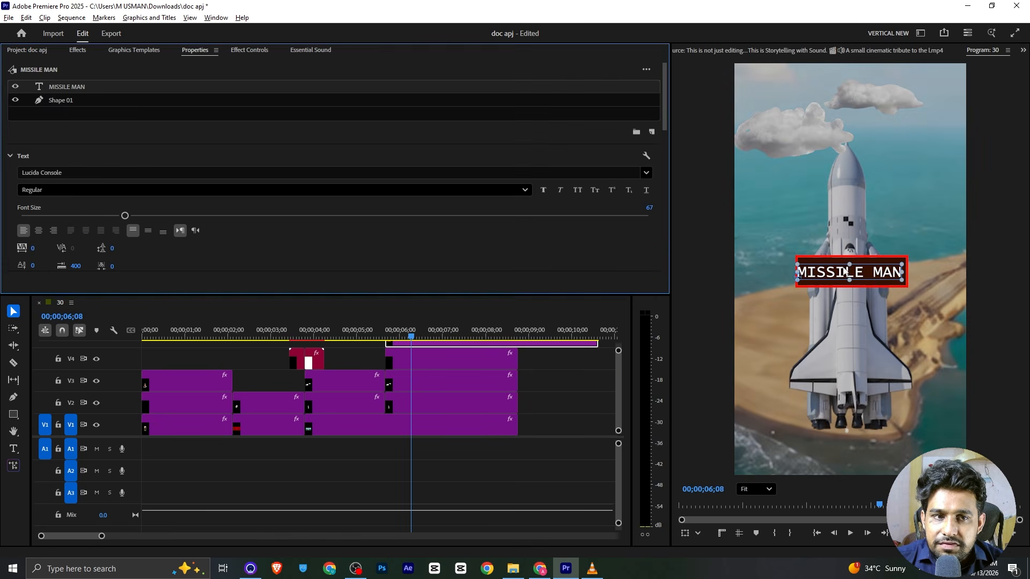
pyautogui.doubleClick(845, 272)
pyautogui.click(79, 172)
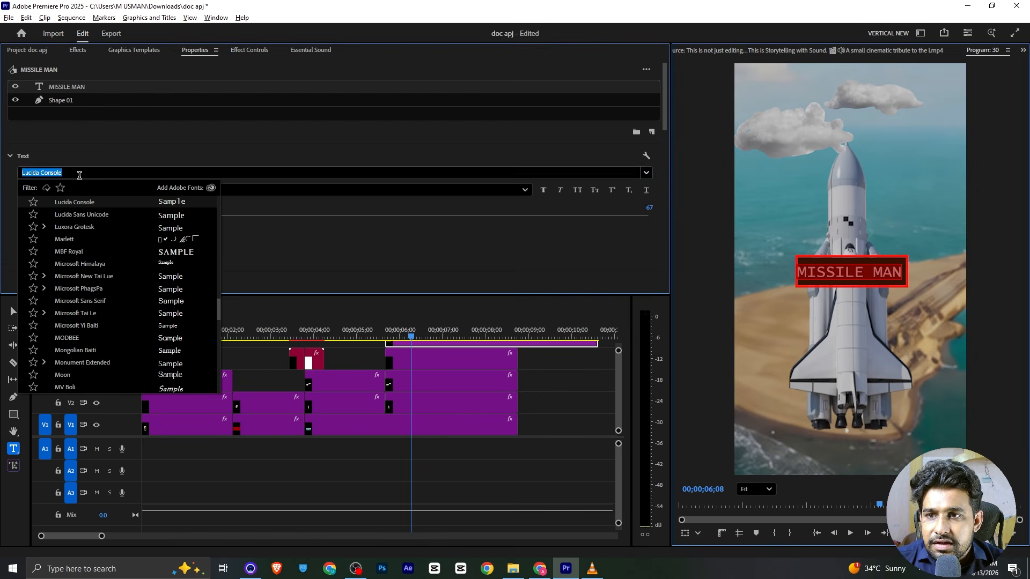
pyautogui.moveTo(218, 307); pyautogui.dragTo(209, 174)
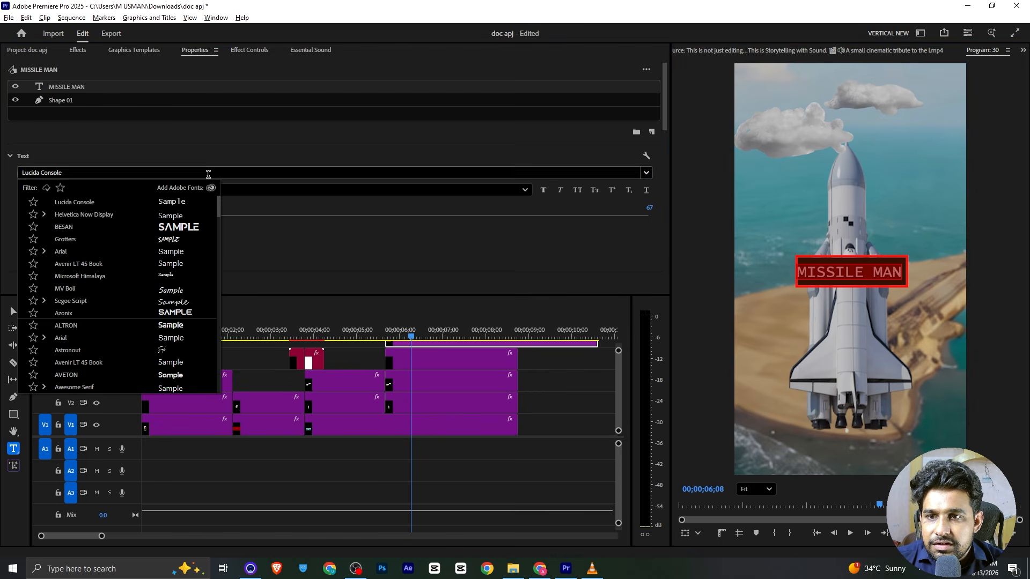
pyautogui.click(172, 312)
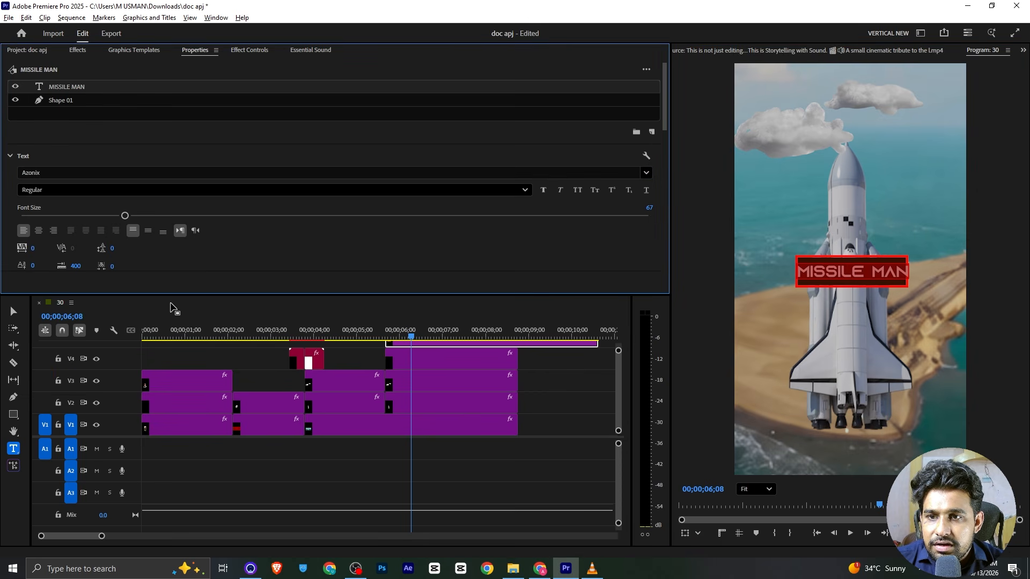
pyautogui.click(116, 215)
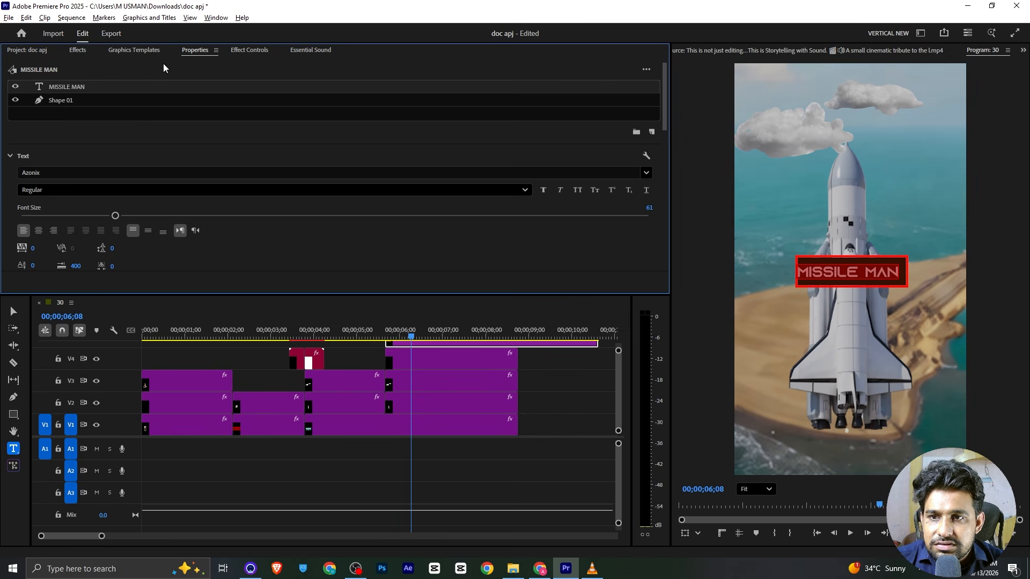
# Shift only the MISSILE MAN text horizontally to position X 311 so it is centred in the box.
pyautogui.click(248, 51)
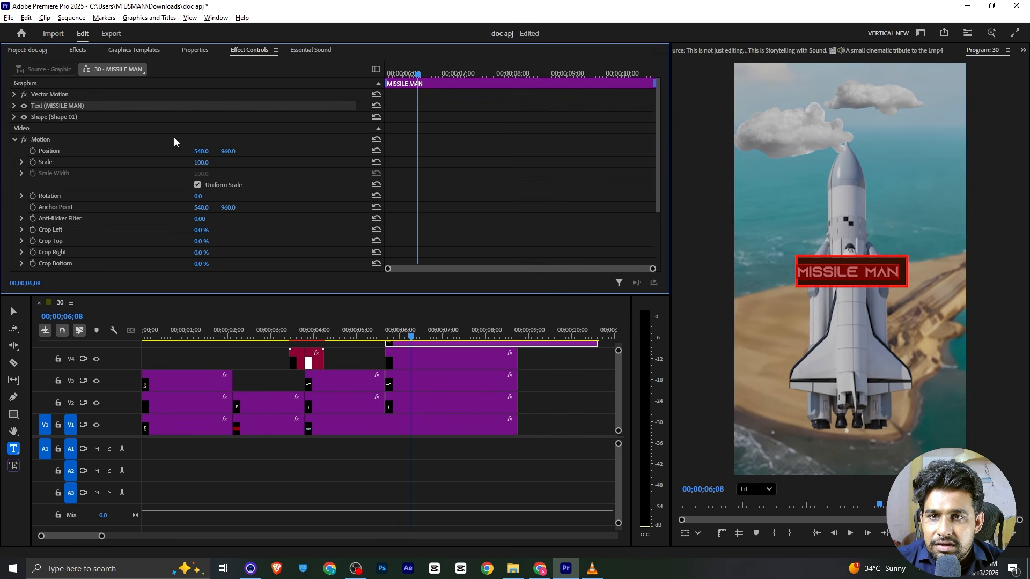
pyautogui.moveTo(201, 151); pyautogui.dragTo(213, 152)
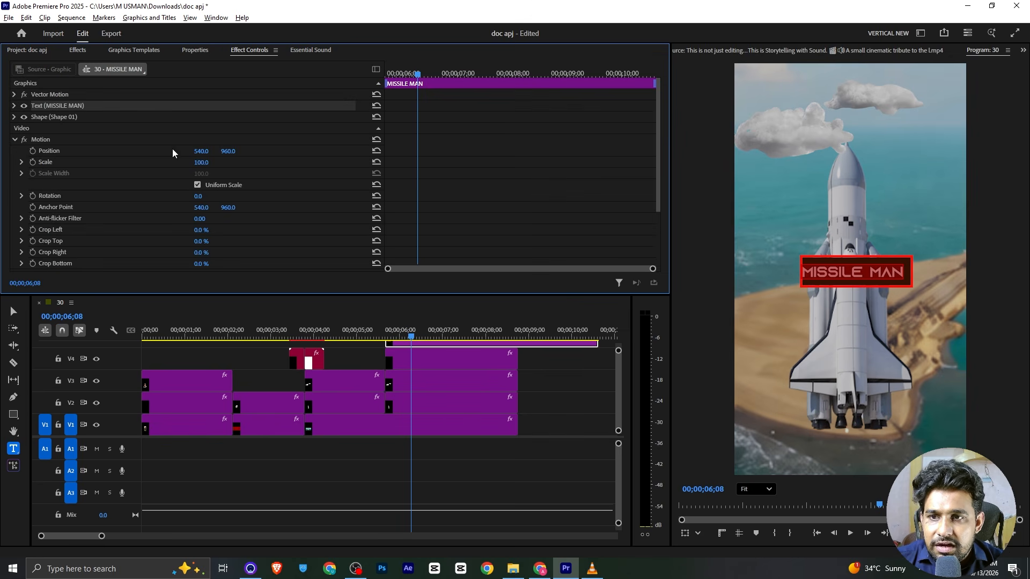
pyautogui.click(194, 50)
pyautogui.scroll(-2, 224, 208)
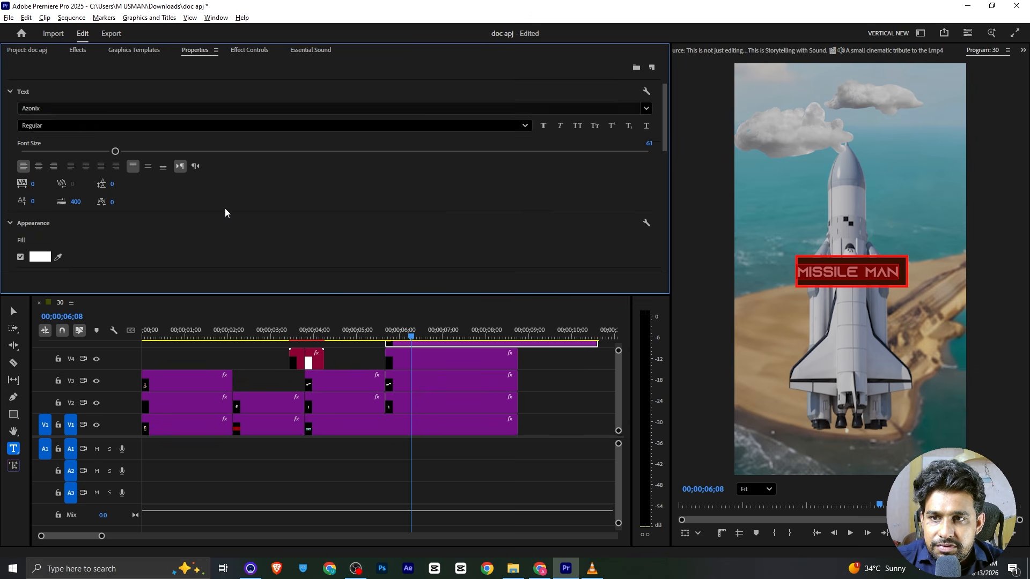
pyautogui.scroll(-8, 225, 212)
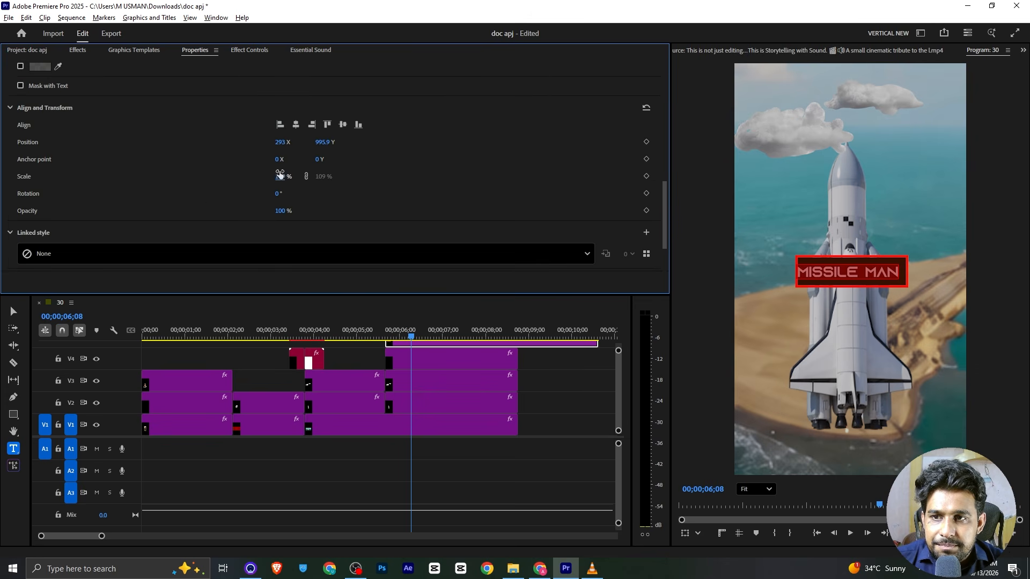
pyautogui.moveTo(279, 147)
pyautogui.mouseDown()
pyautogui.moveTo(289, 142)
pyautogui.moveTo(290, 156)
pyautogui.mouseUp()
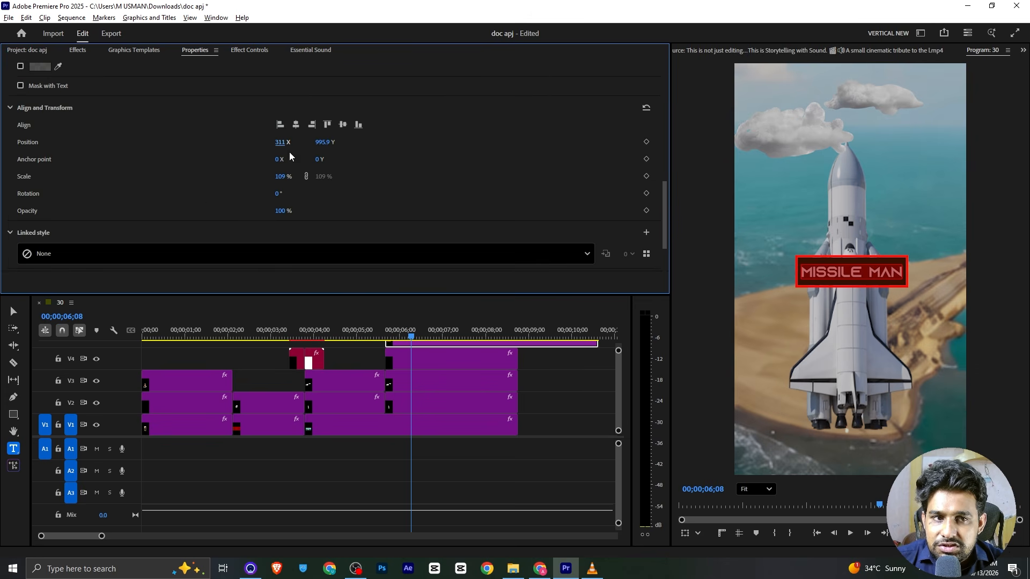
# Fill the MISSILE MAN text with the yellow sampled from the title in the reference video and save the project.
pyautogui.click(774, 52)
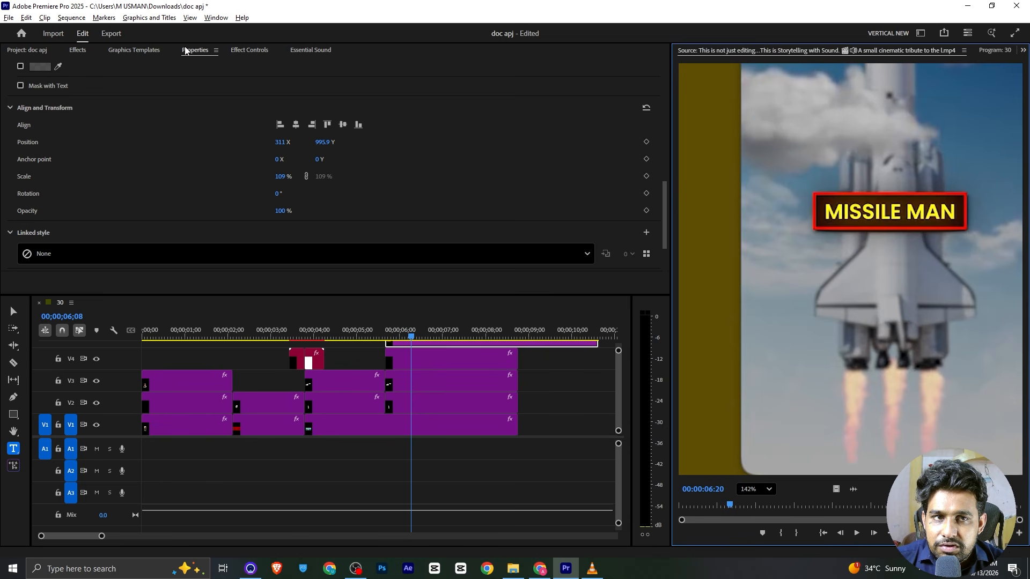
pyautogui.scroll(5, 128, 194)
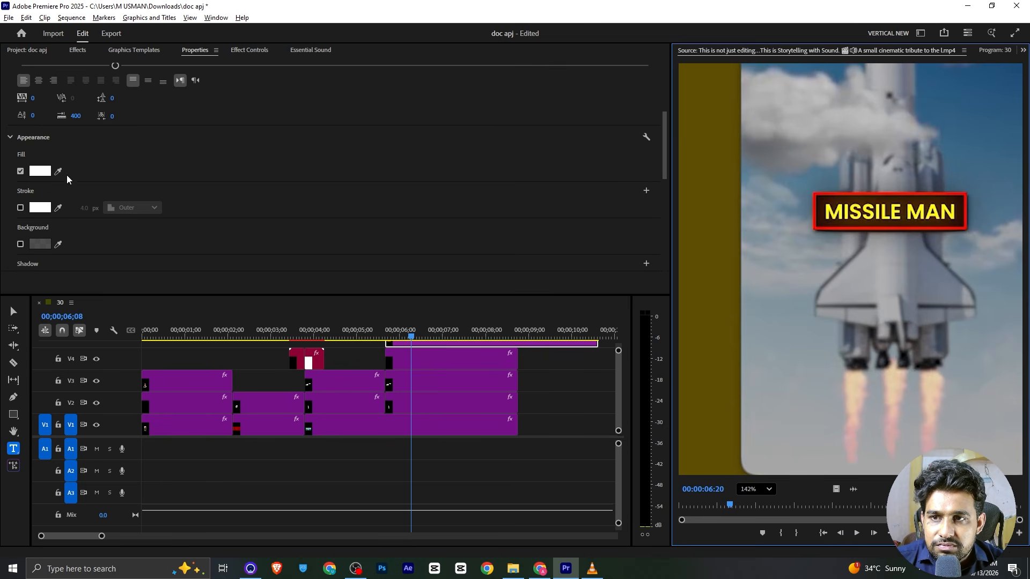
pyautogui.click(59, 172)
pyautogui.click(829, 213)
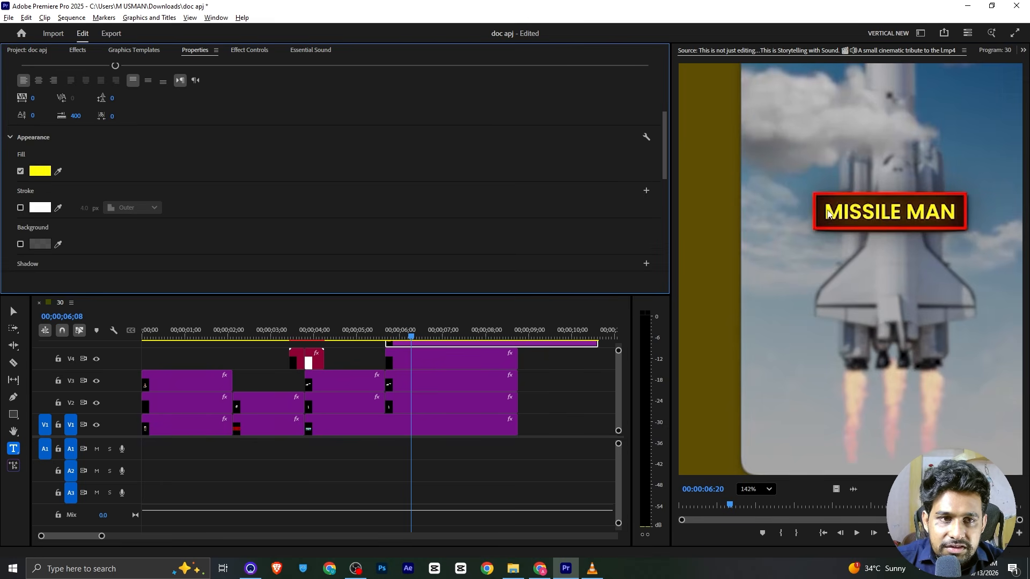
pyautogui.moveTo(990, 51); pyautogui.dragTo(703, 54)
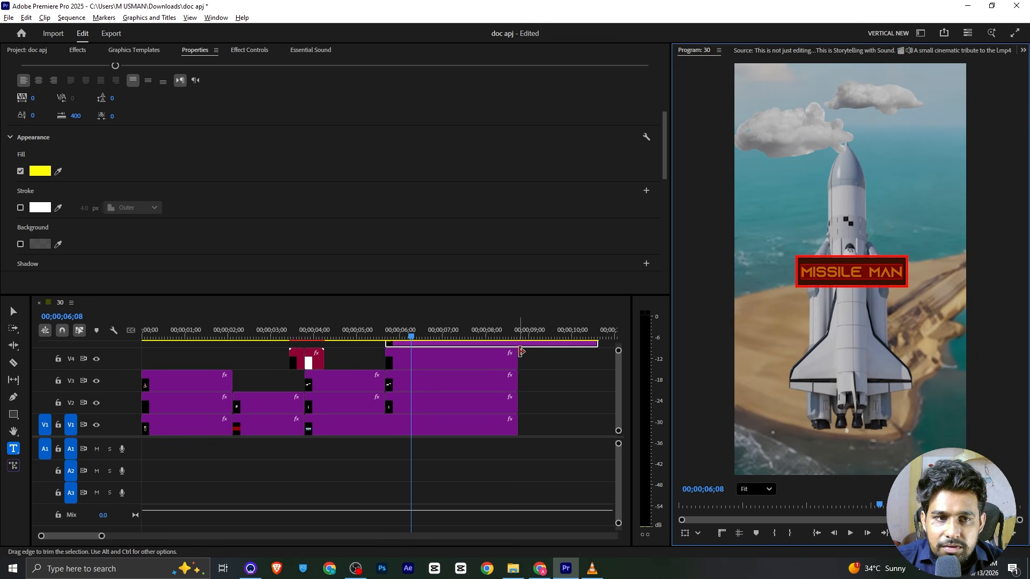
pyautogui.click(599, 353)
pyautogui.hotkey('ctrl', 's')
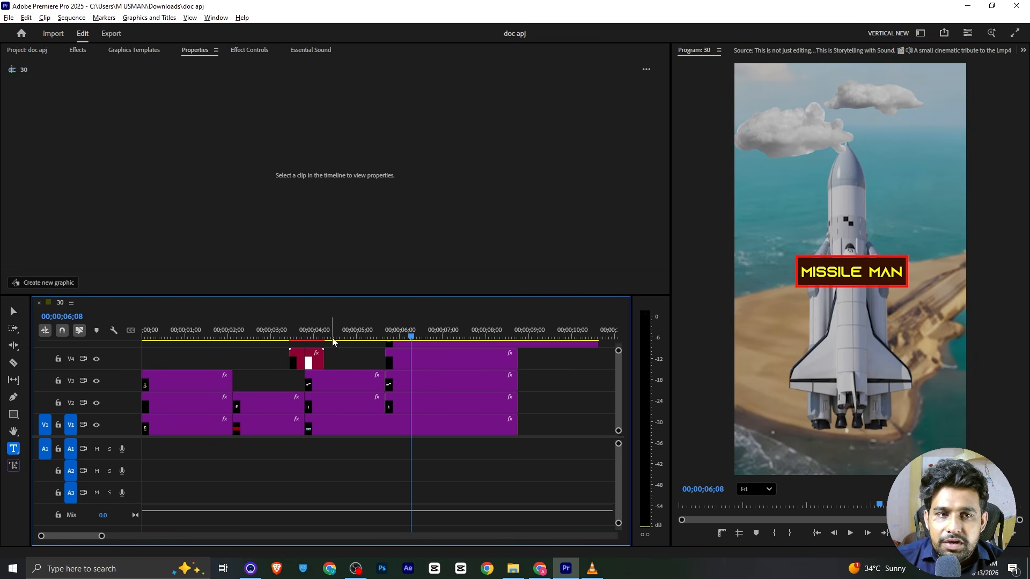
# Turn off uniform scale for the MISSILE MAN clip and move its anchor point to the box's lower edge, at 545, 1042.5.
pyautogui.click(441, 336)
pyautogui.click(446, 344)
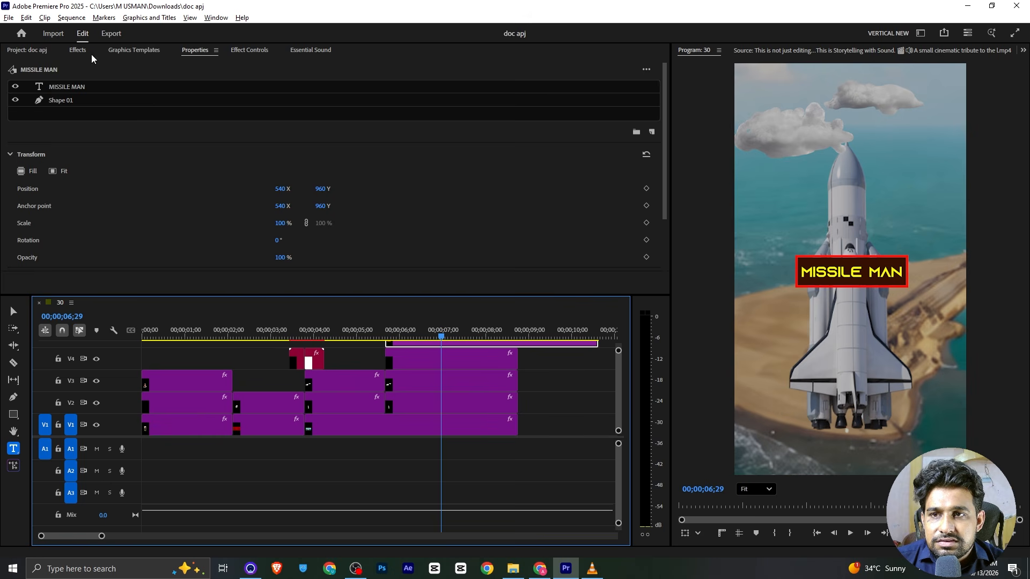
pyautogui.click(246, 50)
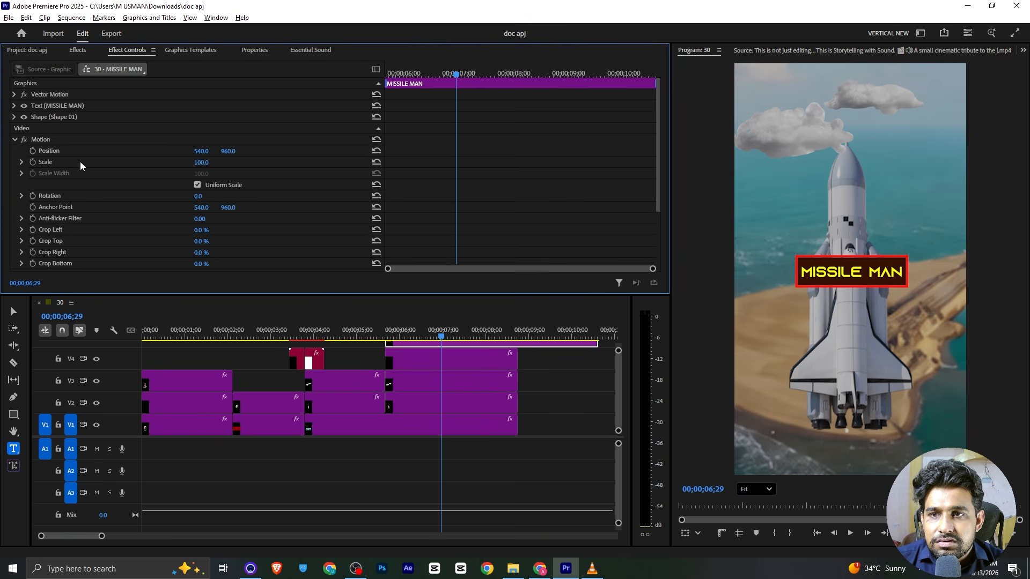
pyautogui.click(197, 185)
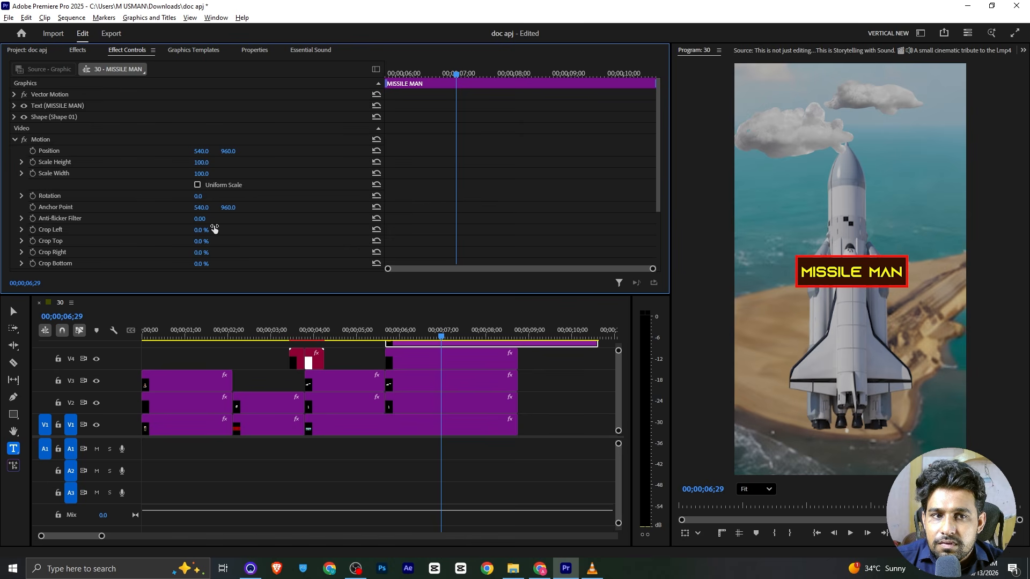
pyautogui.click(197, 189)
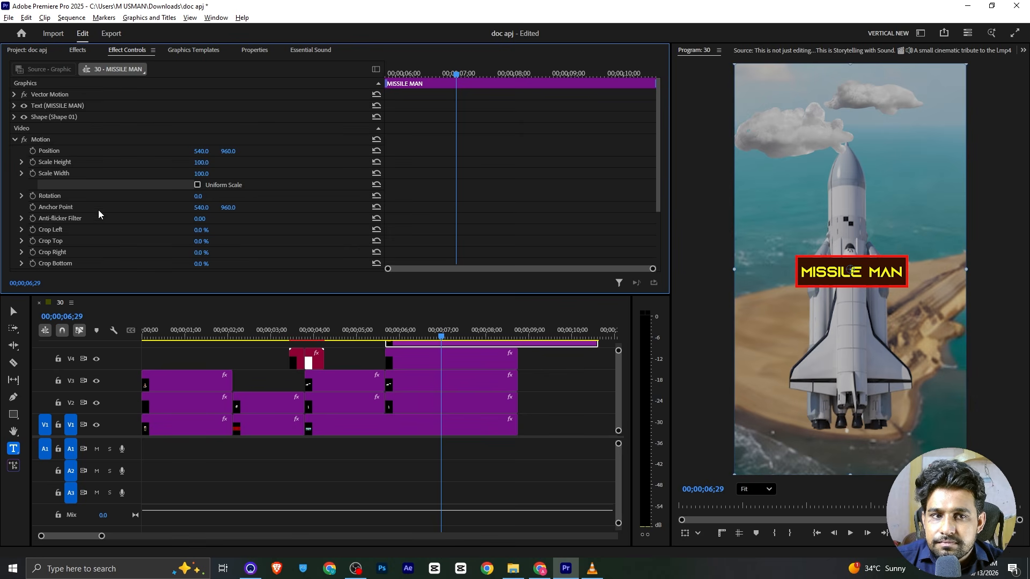
pyautogui.moveTo(849, 272); pyautogui.dragTo(851, 287)
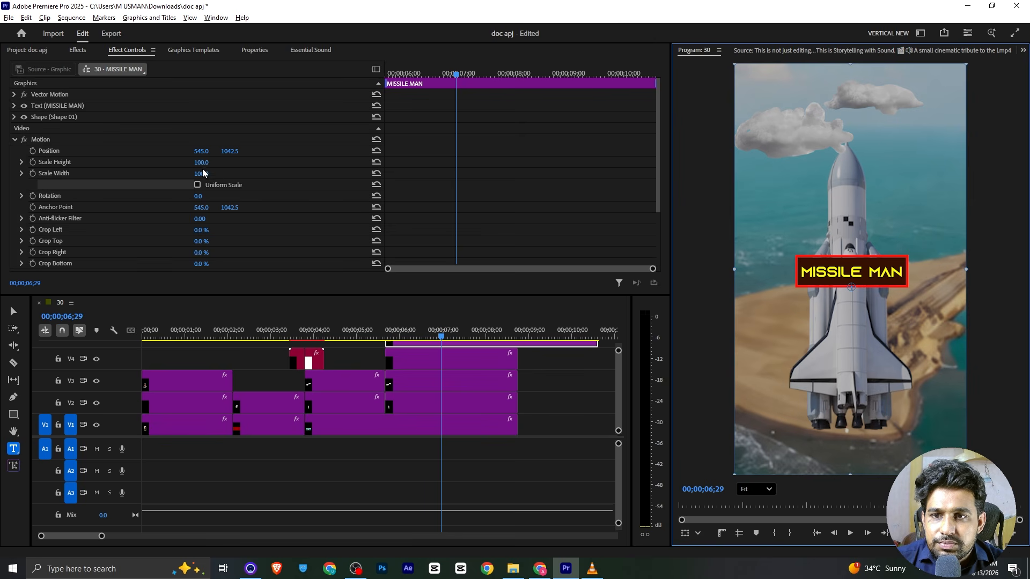
pyautogui.click(168, 174)
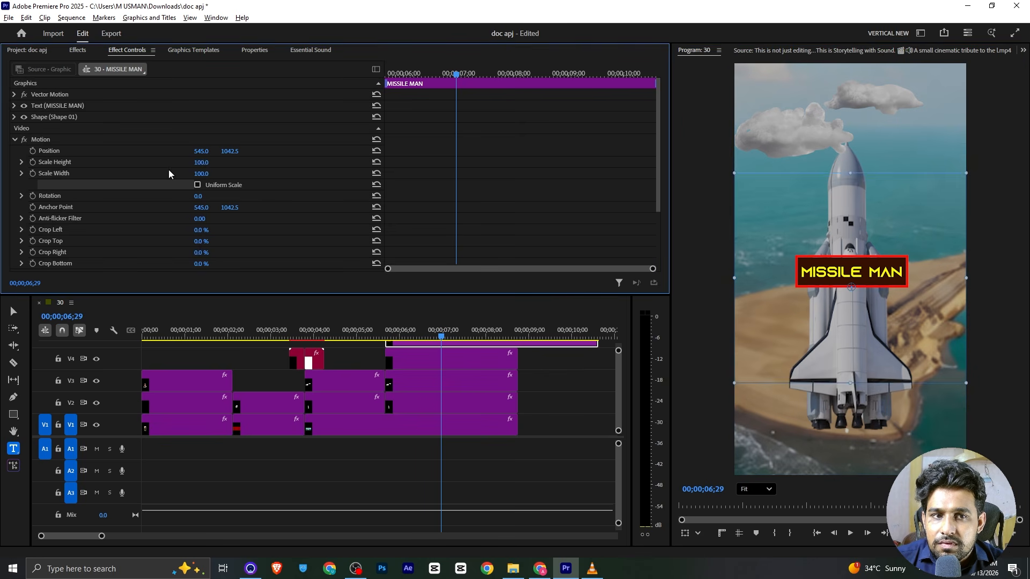
# Animate the MISSILE MAN clip's Scale Height from 0 at its start to 100 at 00;00;06;29.
pyautogui.click(33, 162)
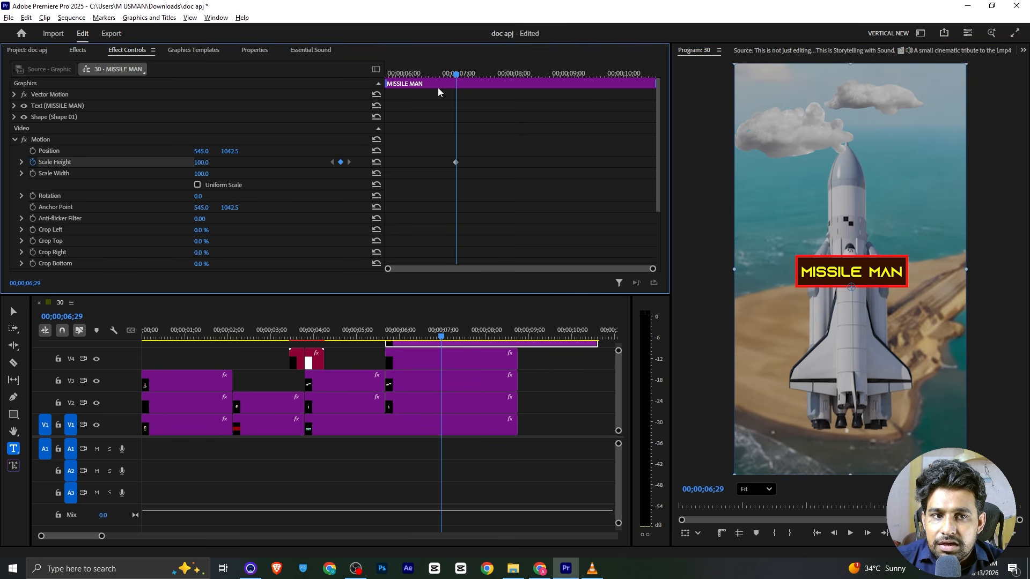
pyautogui.moveTo(456, 72); pyautogui.dragTo(387, 73)
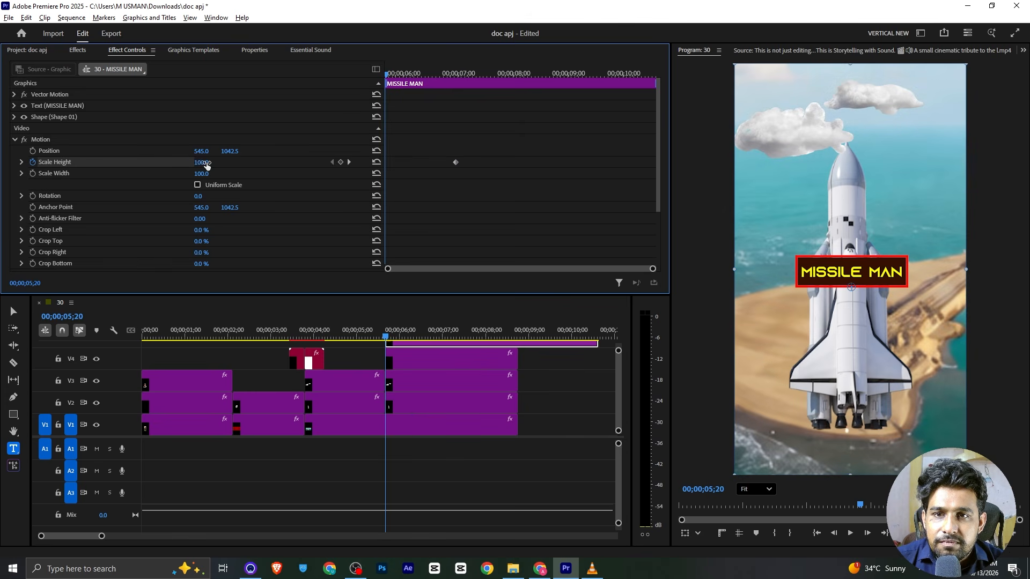
pyautogui.click(208, 162)
pyautogui.write('64.1')
pyautogui.press('Return')
pyautogui.press('space')
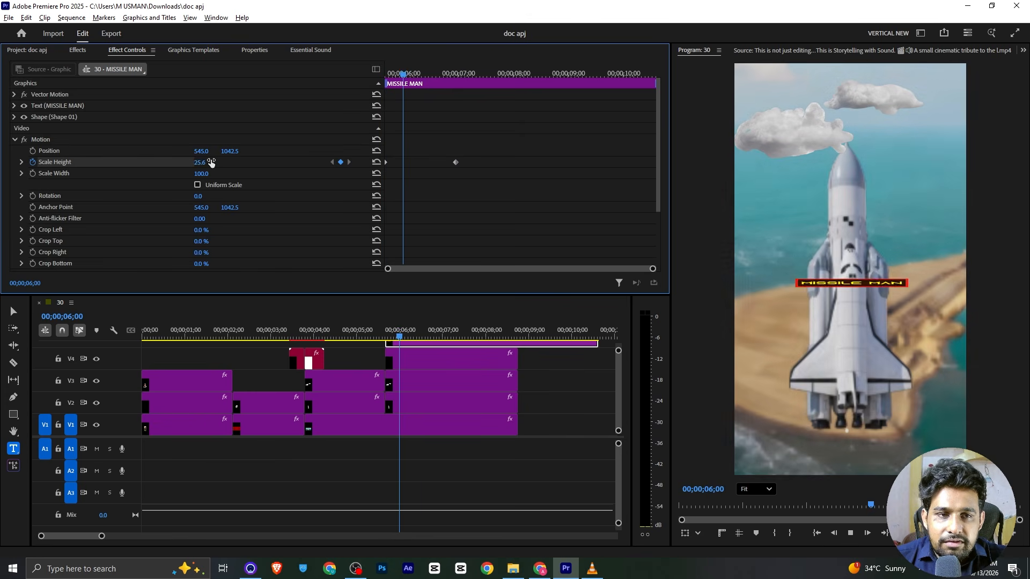
pyautogui.press('space')
# Move the Scale Height end keyframe earlier to about 00;00;06;07, preview the faster reveal and save the project.
pyautogui.moveTo(456, 162); pyautogui.dragTo(416, 167)
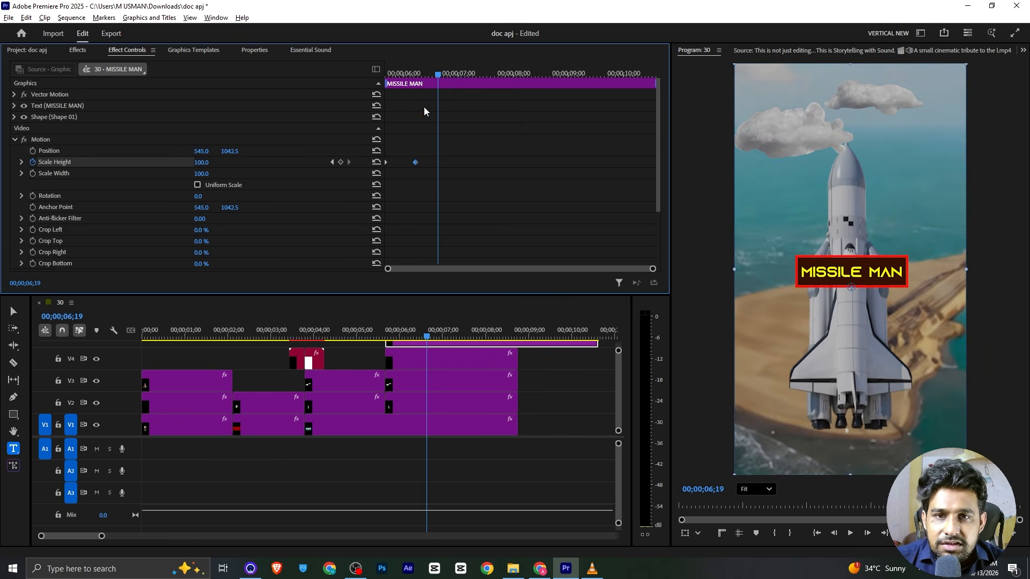
pyautogui.moveTo(418, 74); pyautogui.dragTo(375, 76)
pyautogui.press('space')
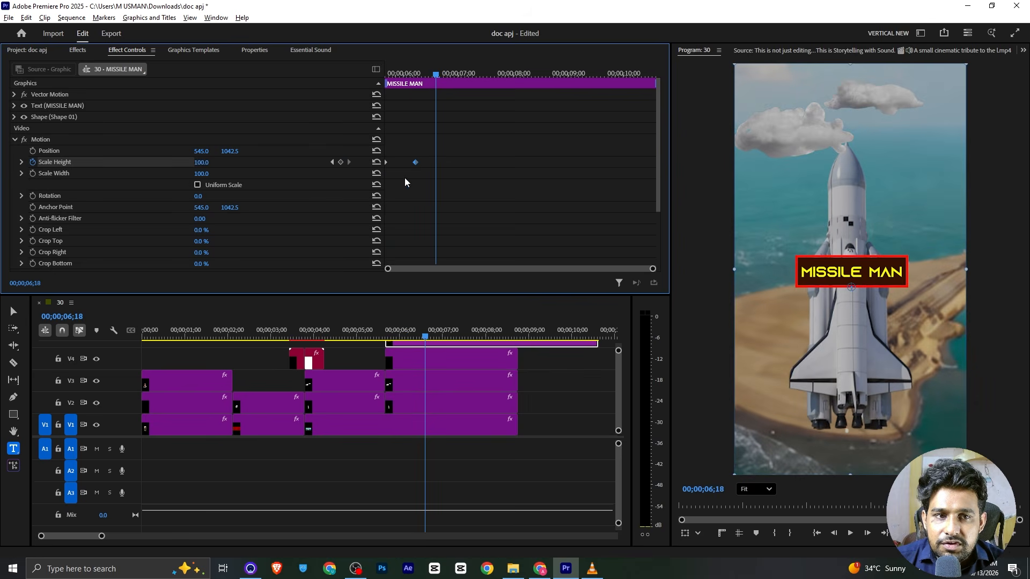
pyautogui.hotkey('ctrl', 's')
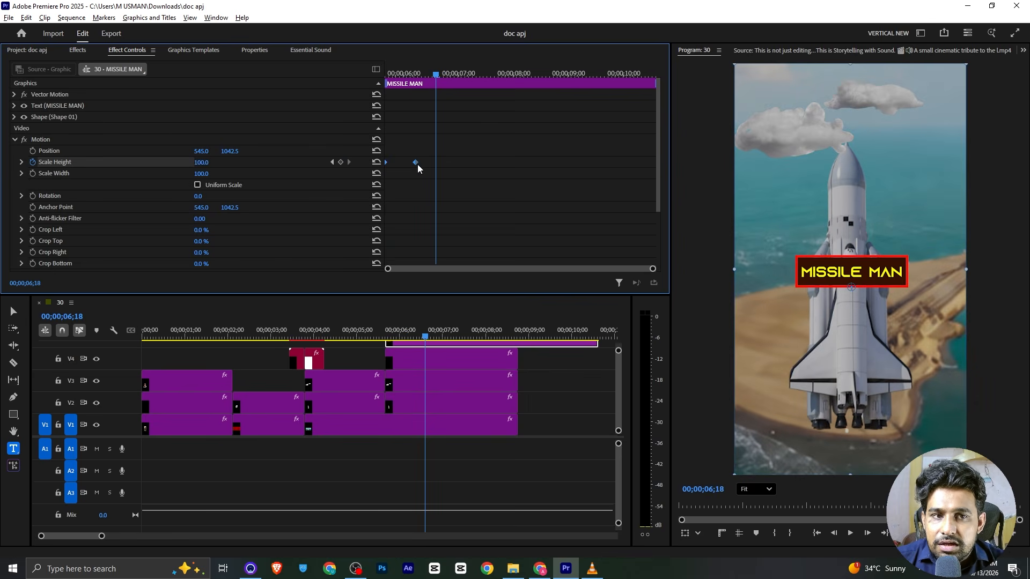
# Apply easing to both Scale Height keyframes of the title, save the project and play the reveal from its start.
pyautogui.rightClick(416, 163)
pyautogui.click(499, 301)
pyautogui.hotkey('ctrl', 's')
pyautogui.moveTo(409, 71); pyautogui.dragTo(376, 69)
pyautogui.press('space')
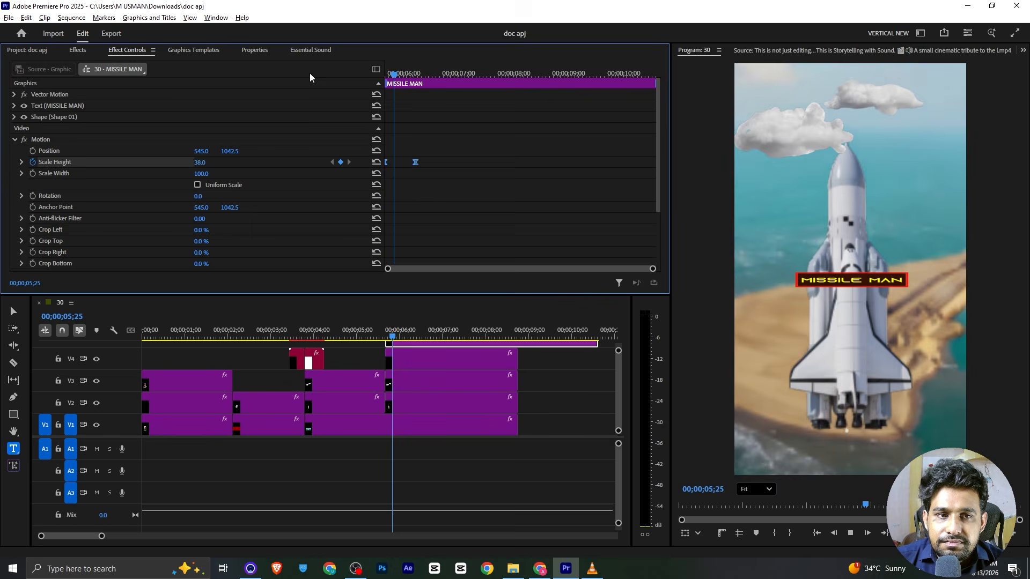
# Shift the MISSILE MAN clip later in the timeline to start at about 00;00;06;14 and preview its timing.
pyautogui.click(408, 336)
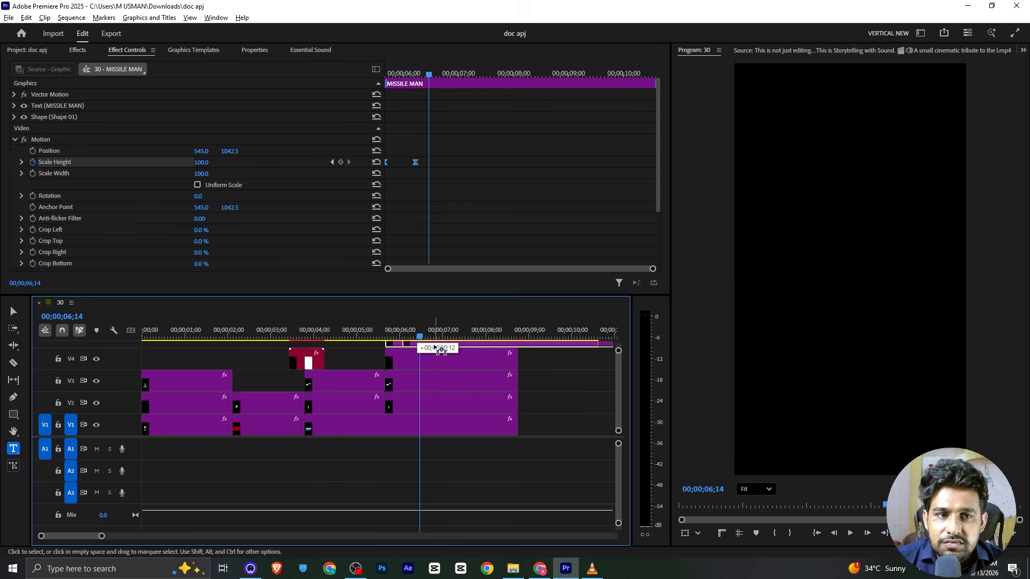
pyautogui.press('space')
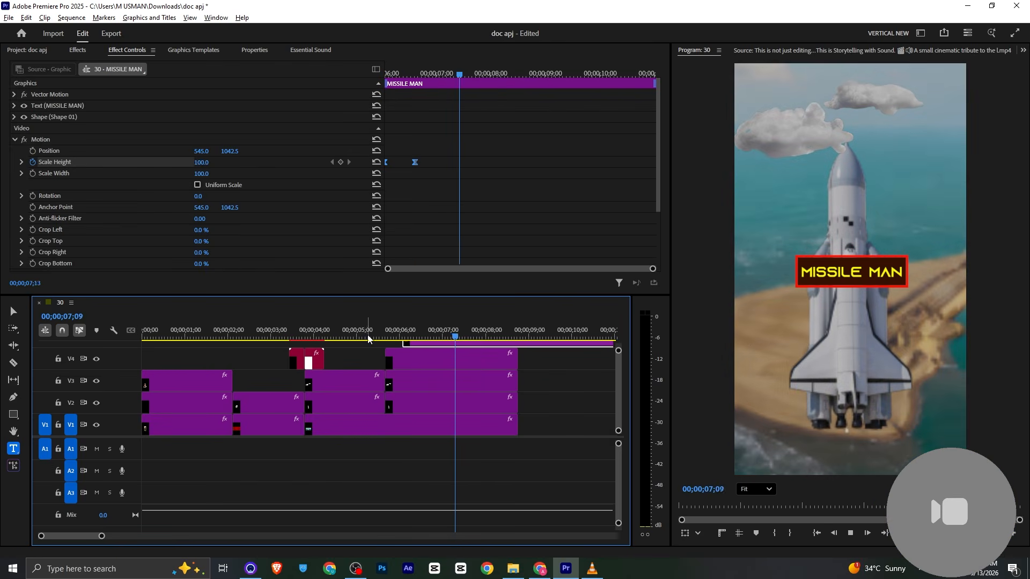
pyautogui.click(387, 337)
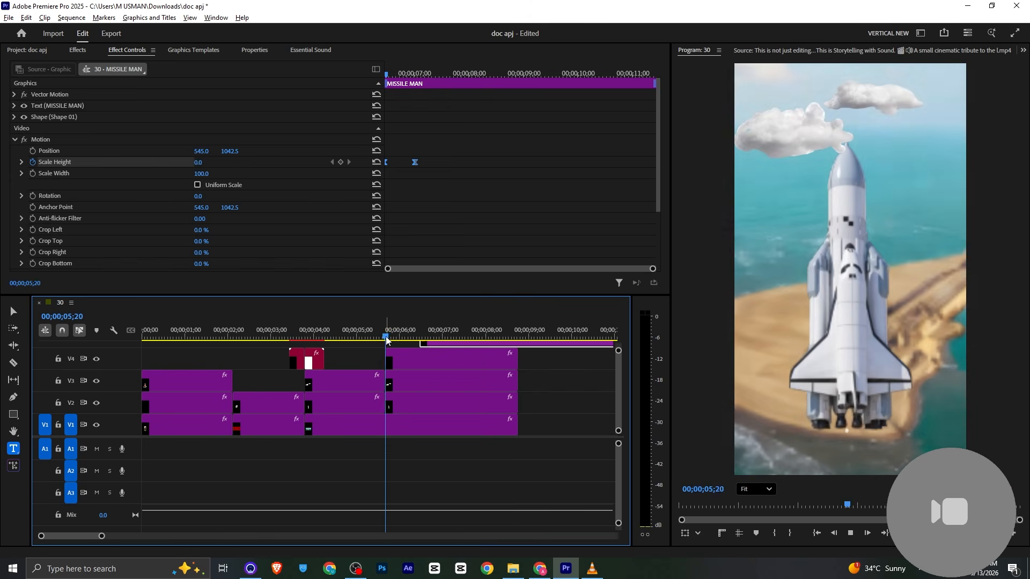
pyautogui.press('space')
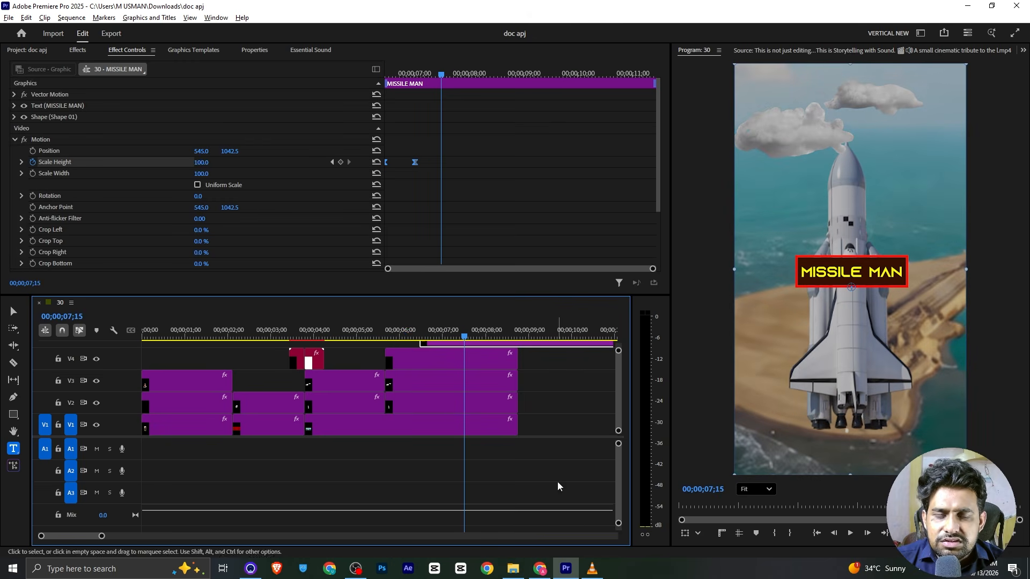
# Switch to VLC and play the reference video from the MISSILE MAN shot into the following scene.
pyautogui.click(592, 568)
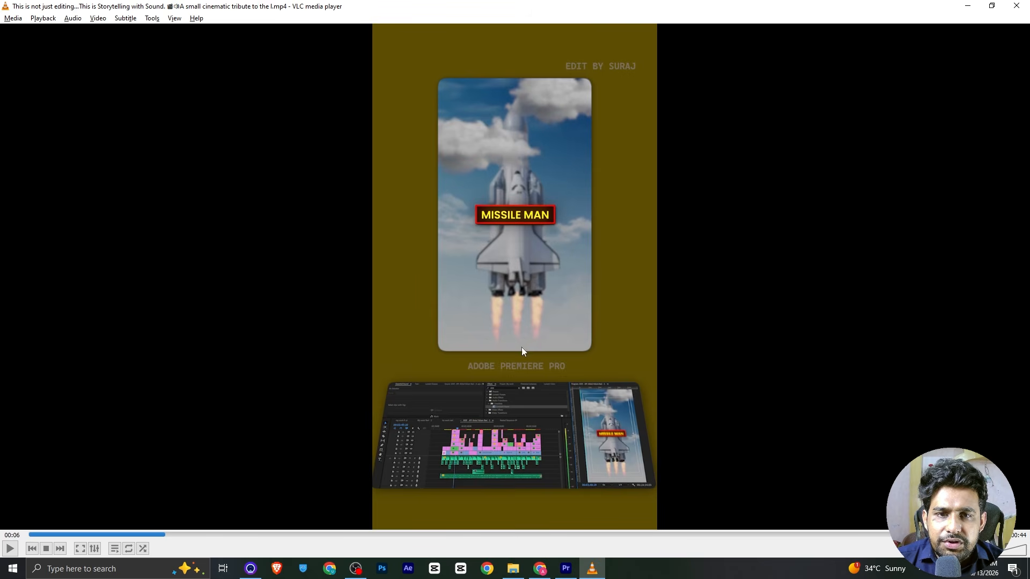
pyautogui.press('space')
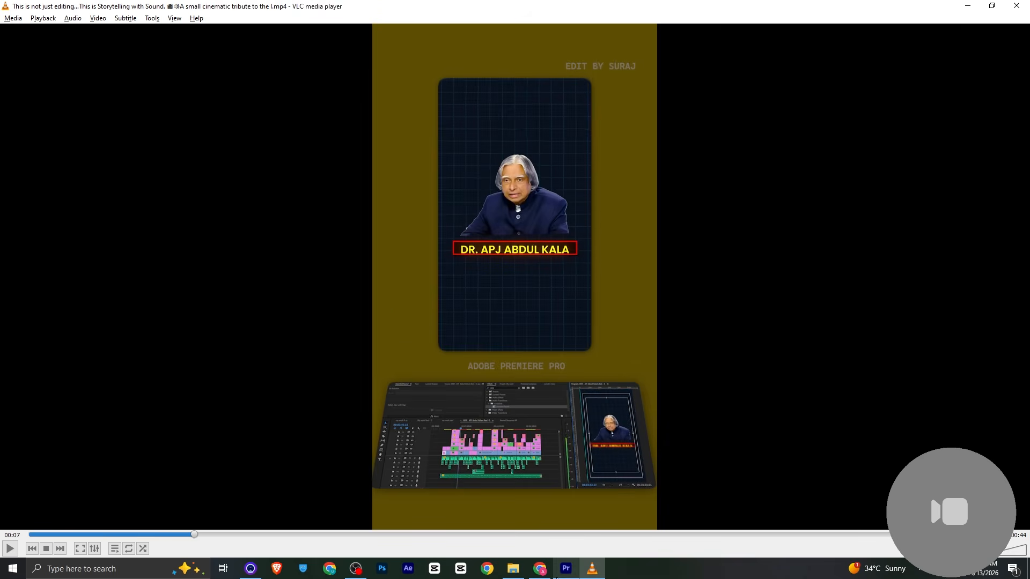
pyautogui.click(566, 569)
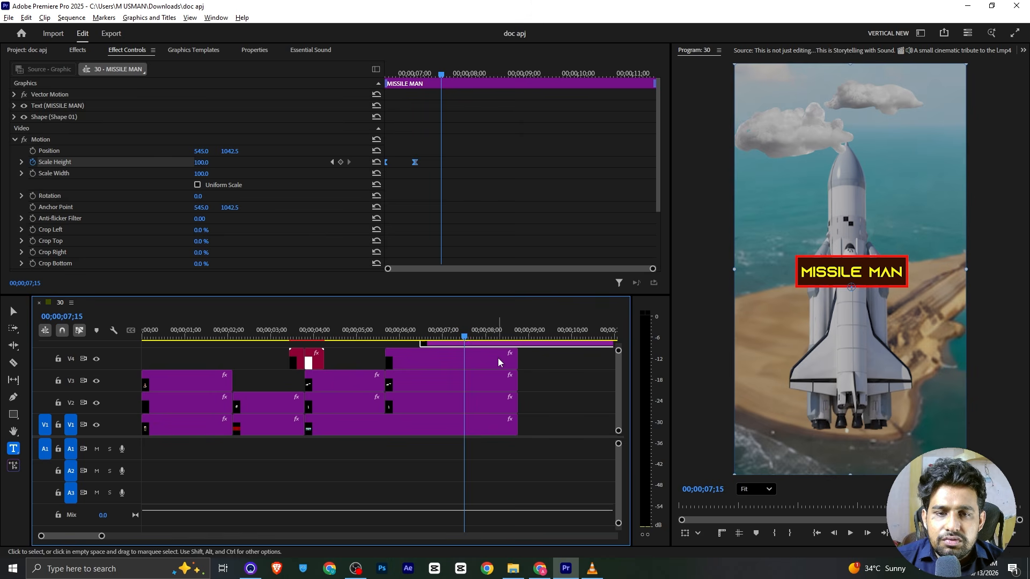
# Split the clips on all video tracks at 00;00;07;15 and delete everything after the cut.
pyautogui.press('c')
pyautogui.click(465, 344)
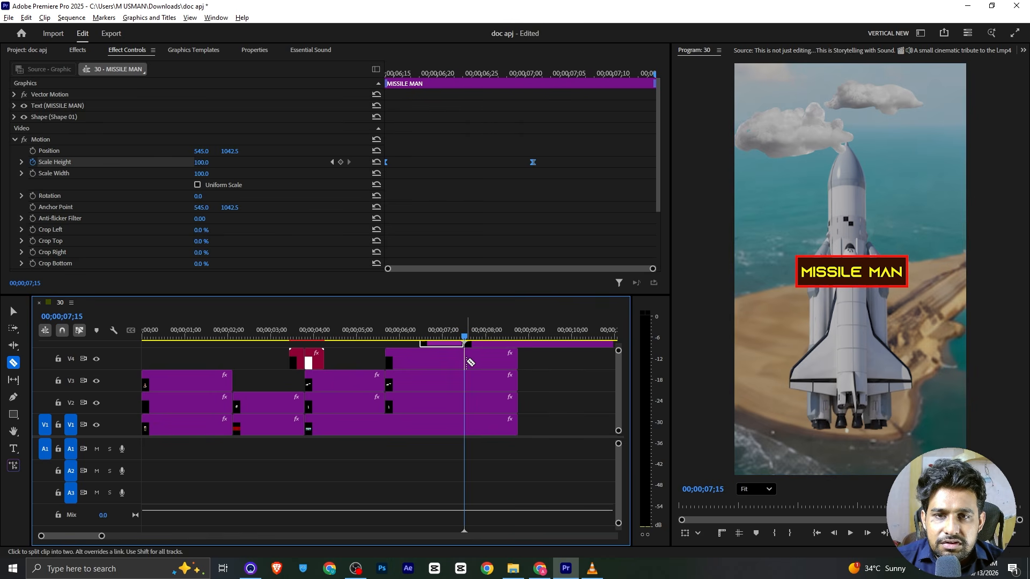
pyautogui.click(466, 362)
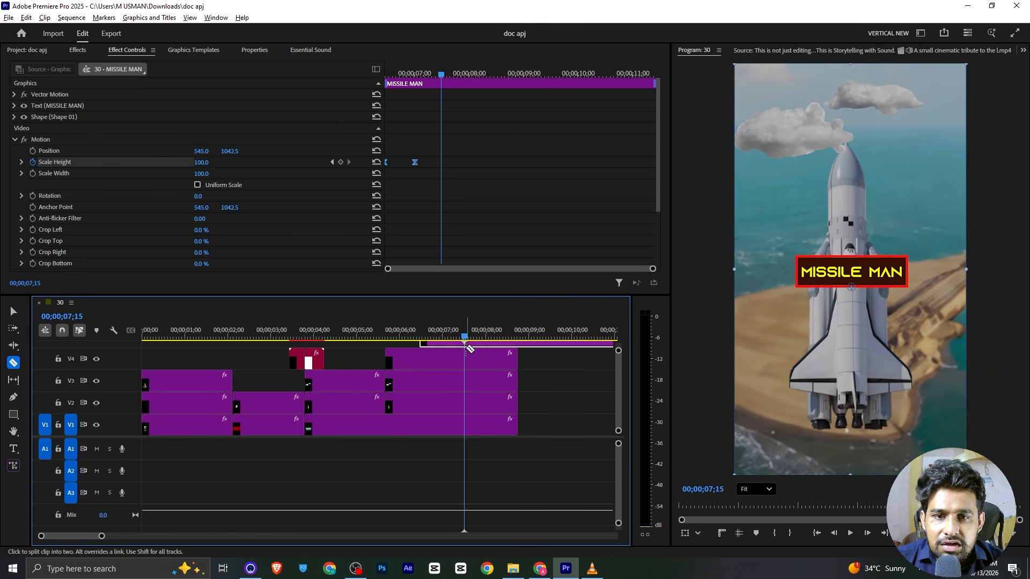
pyautogui.click(471, 380)
pyautogui.click(466, 403)
pyautogui.press('v')
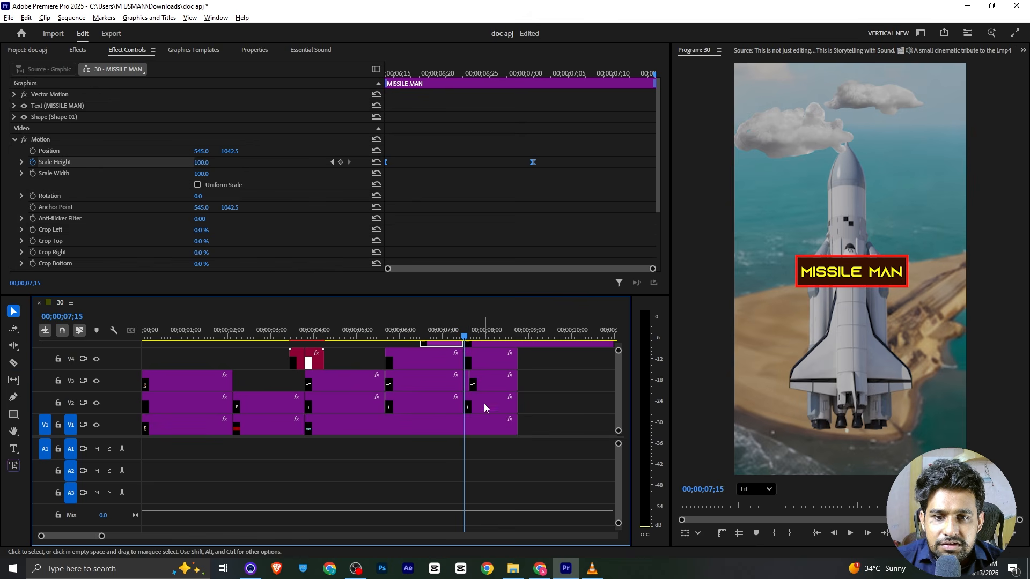
pyautogui.press('c')
pyautogui.click(469, 430)
pyautogui.press('v')
pyautogui.moveTo(485, 452); pyautogui.dragTo(480, 338)
pyautogui.press('Delete')
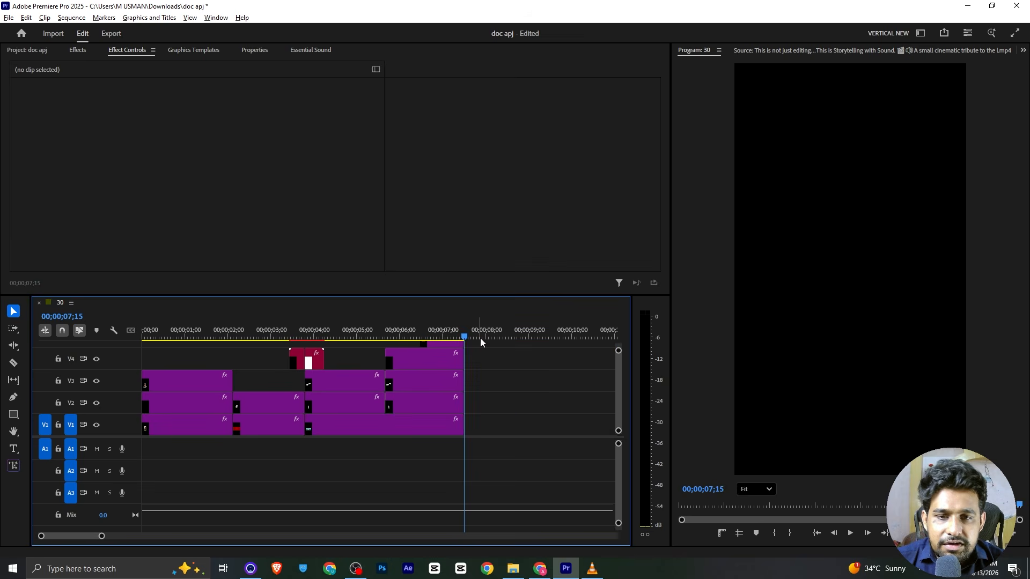
# Place the portrait cutout 24.png on track V2 starting at 00;00;07;15.
pyautogui.click(41, 52)
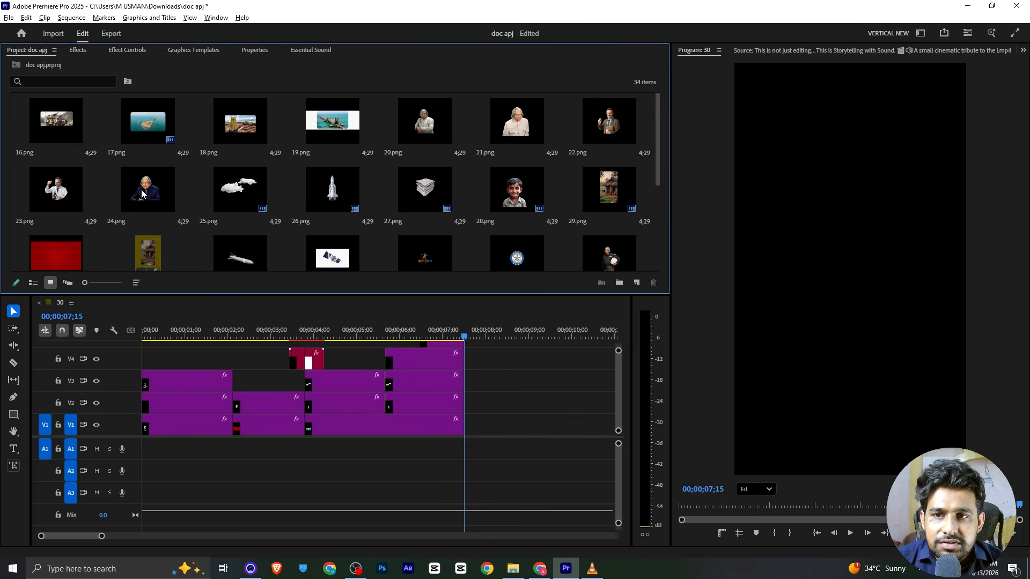
pyautogui.moveTo(149, 191); pyautogui.dragTo(465, 405)
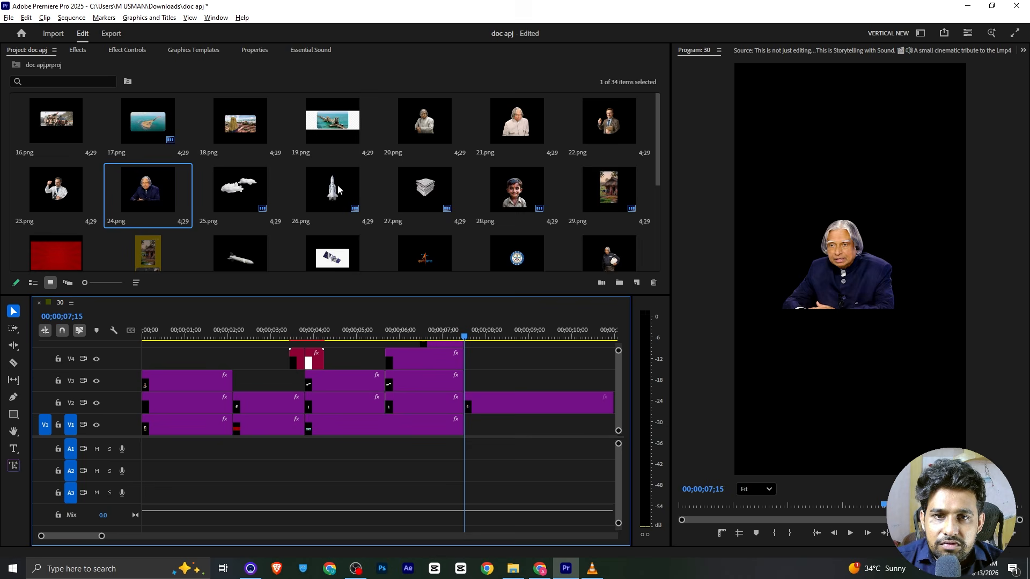
# Look through the project media for a background to place behind the portrait.
pyautogui.scroll(-5, 343, 188)
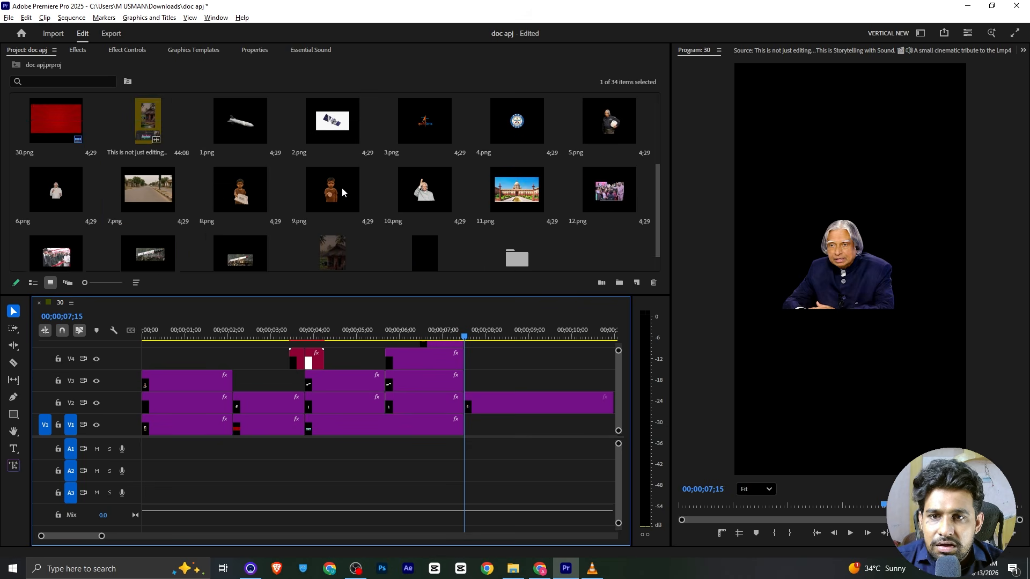
pyautogui.scroll(3, 207, 205)
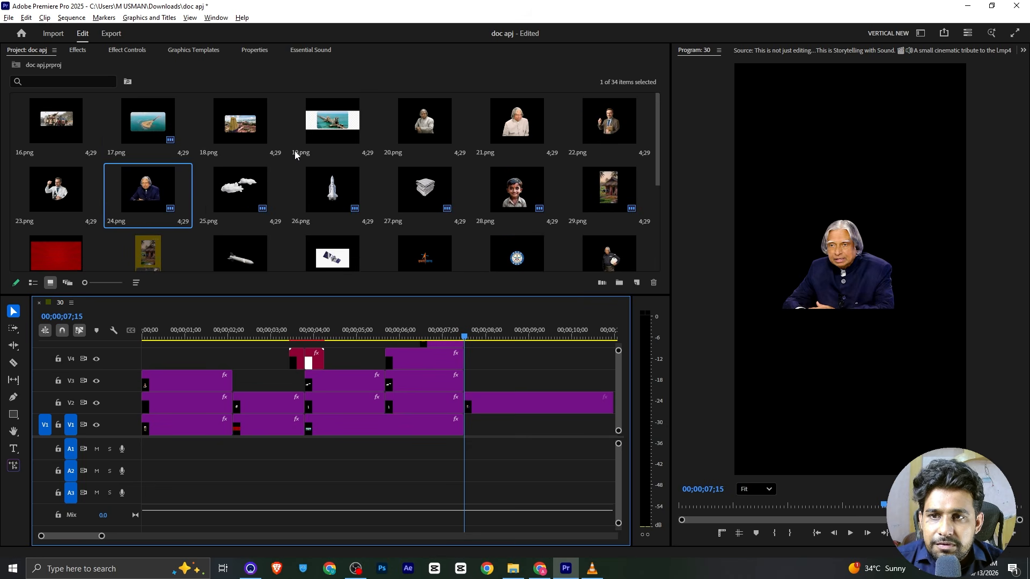
pyautogui.scroll(-3, 295, 156)
pyautogui.click(77, 49)
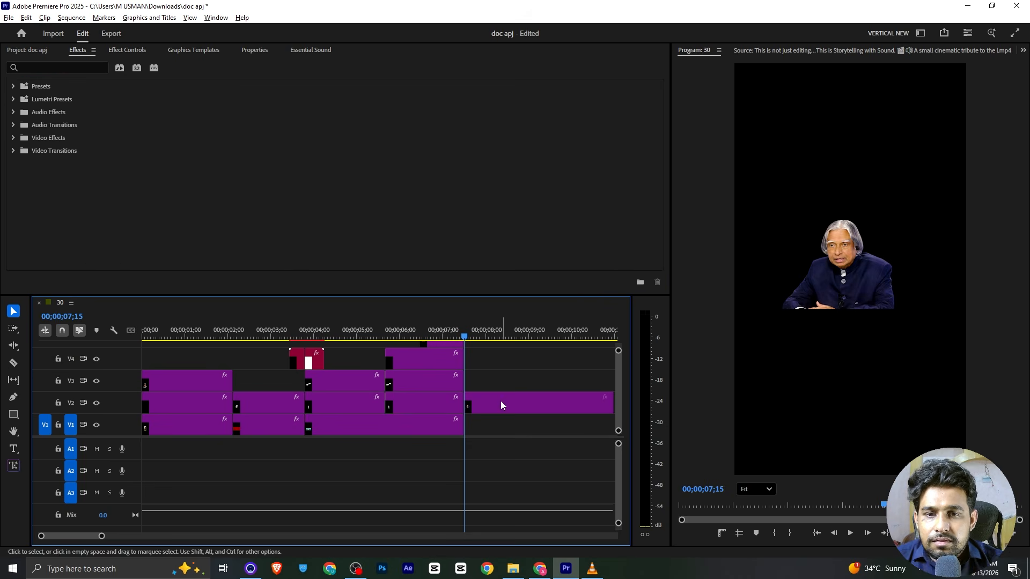
pyautogui.click(27, 50)
pyautogui.scroll(3, 327, 187)
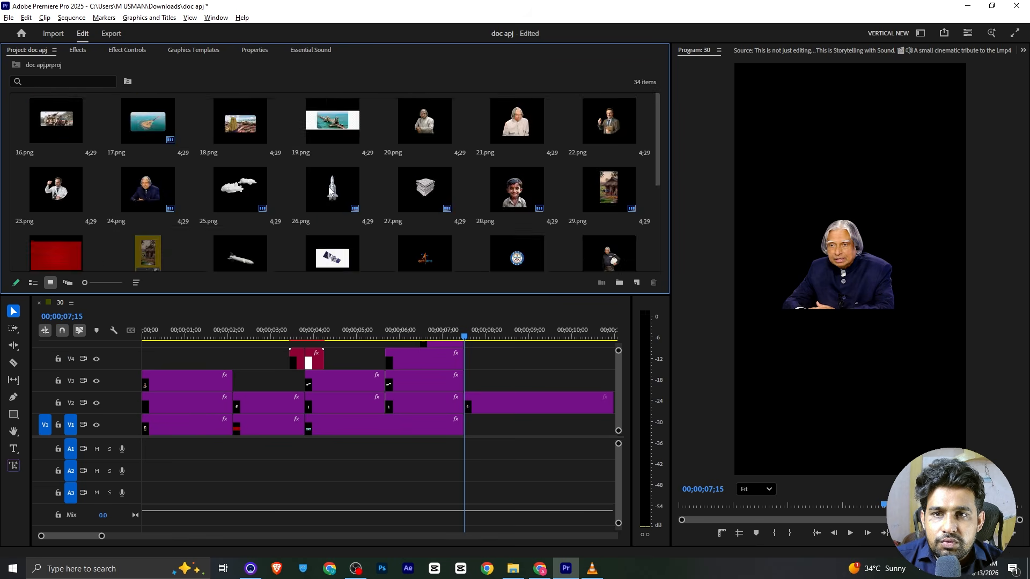
pyautogui.scroll(-3, 355, 201)
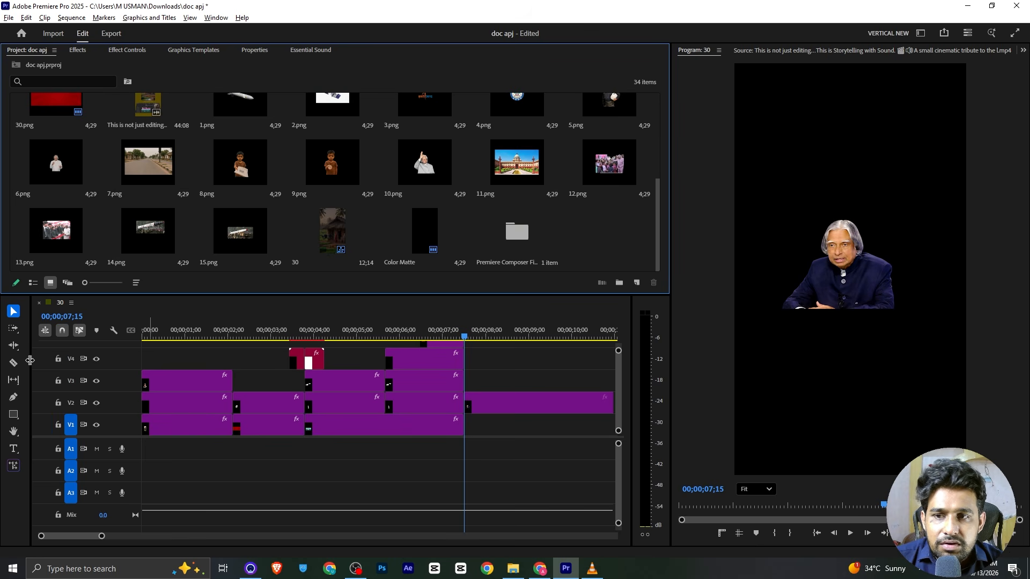
# Draw a rectangle covering the whole frame at 00;00;07;15 and turn off its stroke.
pyautogui.click(14, 414)
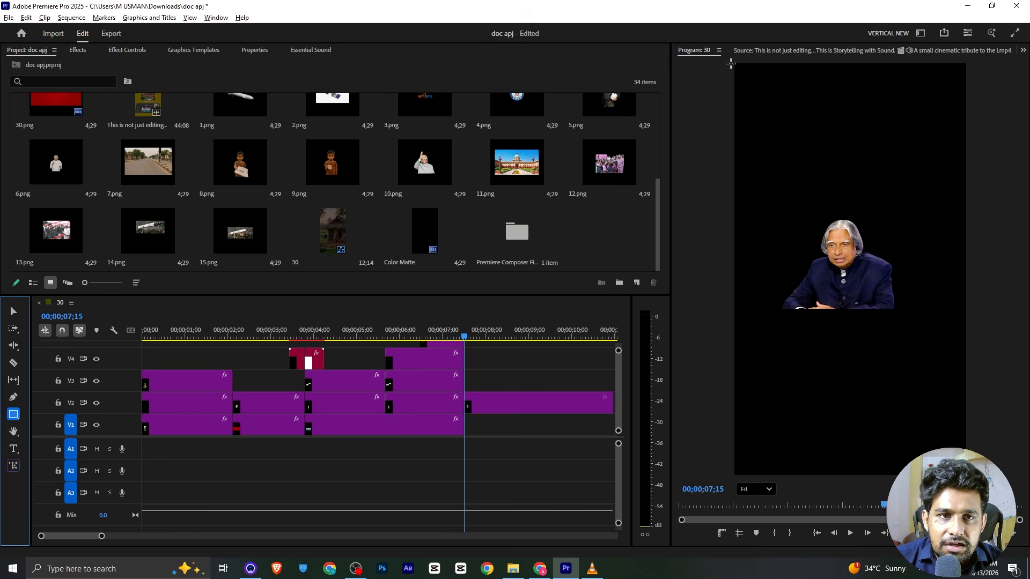
pyautogui.moveTo(736, 63); pyautogui.dragTo(970, 483)
pyautogui.click(267, 50)
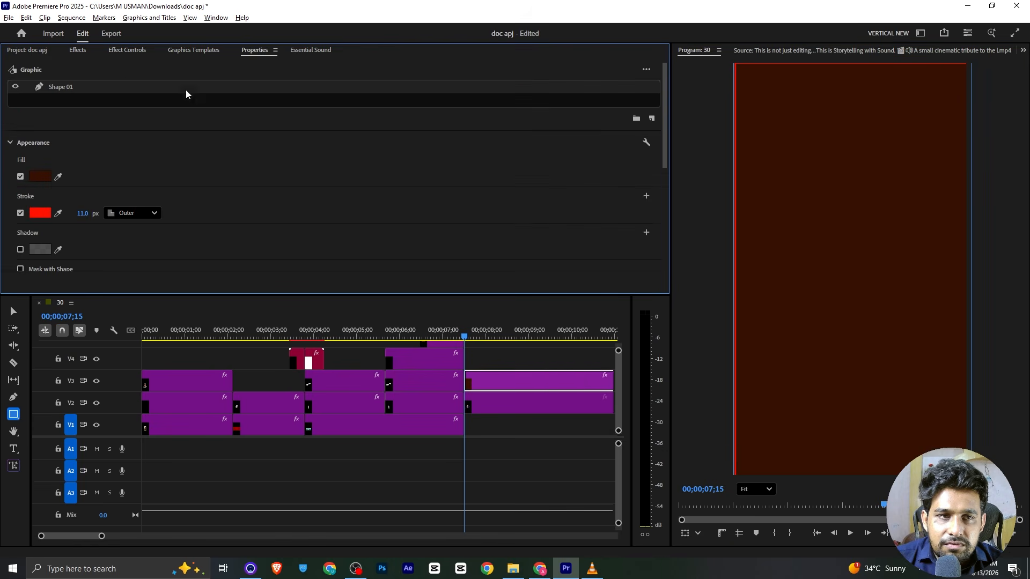
pyautogui.click(21, 213)
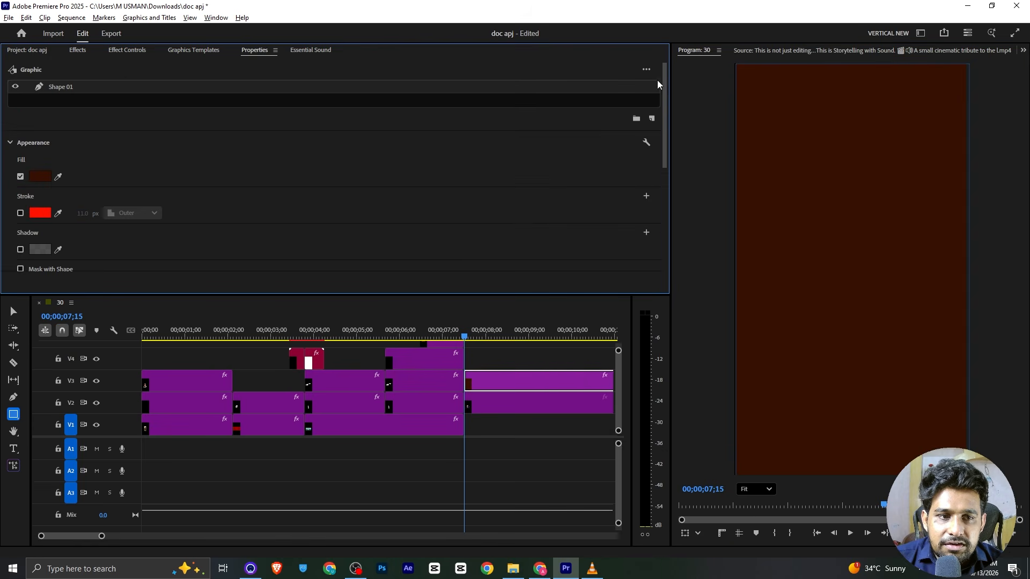
# Set the rectangle's fill to the dark navy background colour sampled from the reference video at 00:00:09:10.
pyautogui.click(791, 51)
pyautogui.click(750, 515)
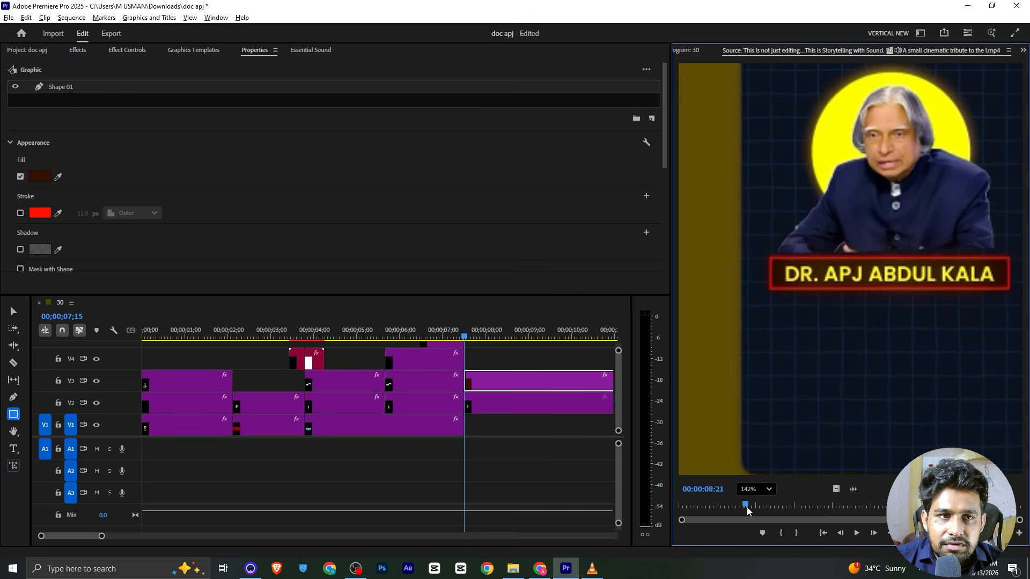
pyautogui.click(59, 177)
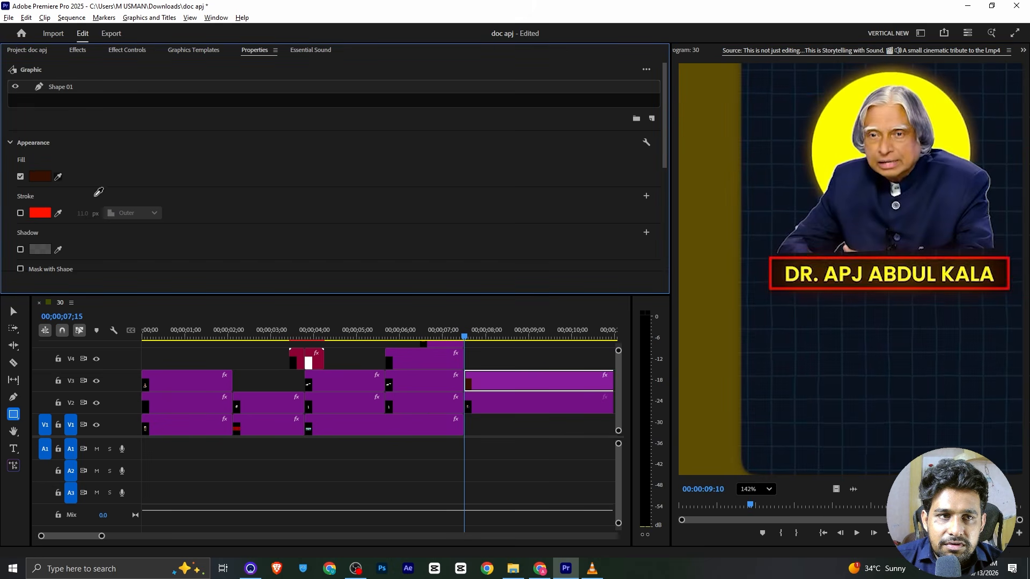
pyautogui.click(765, 345)
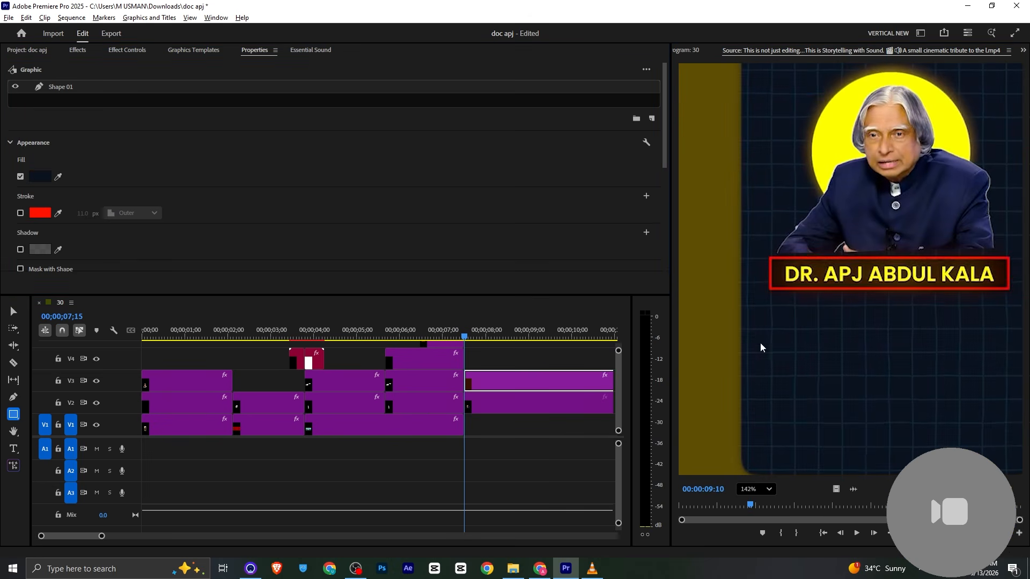
pyautogui.click(698, 50)
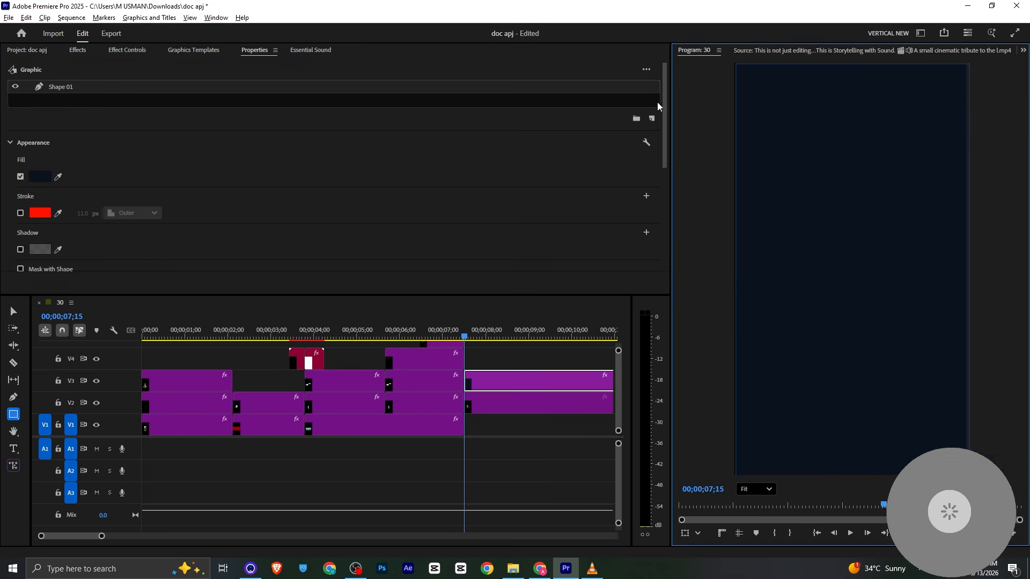
# Move the navy rectangle to track V1, stretch its upper edge past the frame, and raise the portrait clip to V3.
pyautogui.click(14, 313)
pyautogui.moveTo(495, 418); pyautogui.dragTo(494, 424)
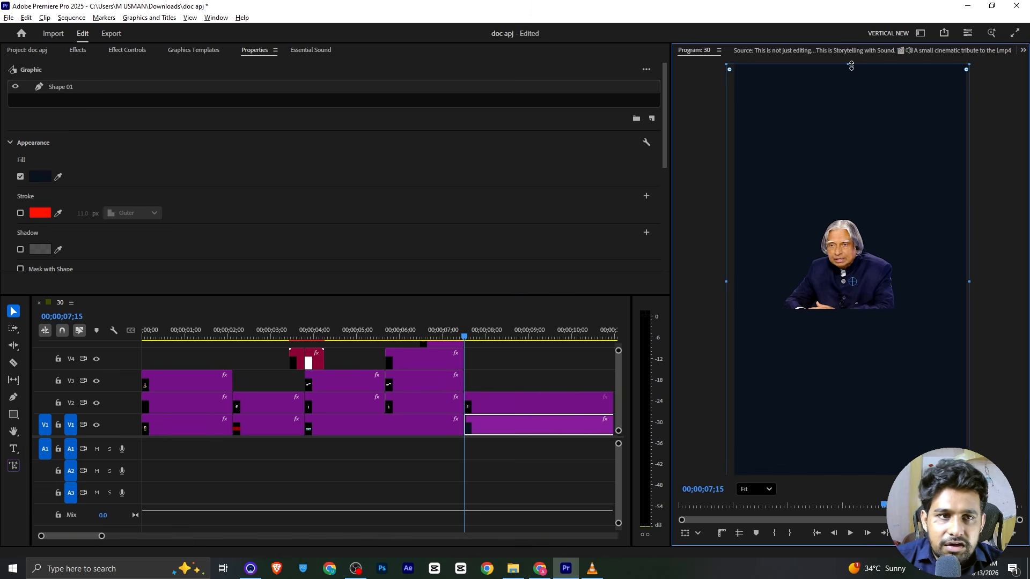
pyautogui.moveTo(852, 65); pyautogui.dragTo(851, 56)
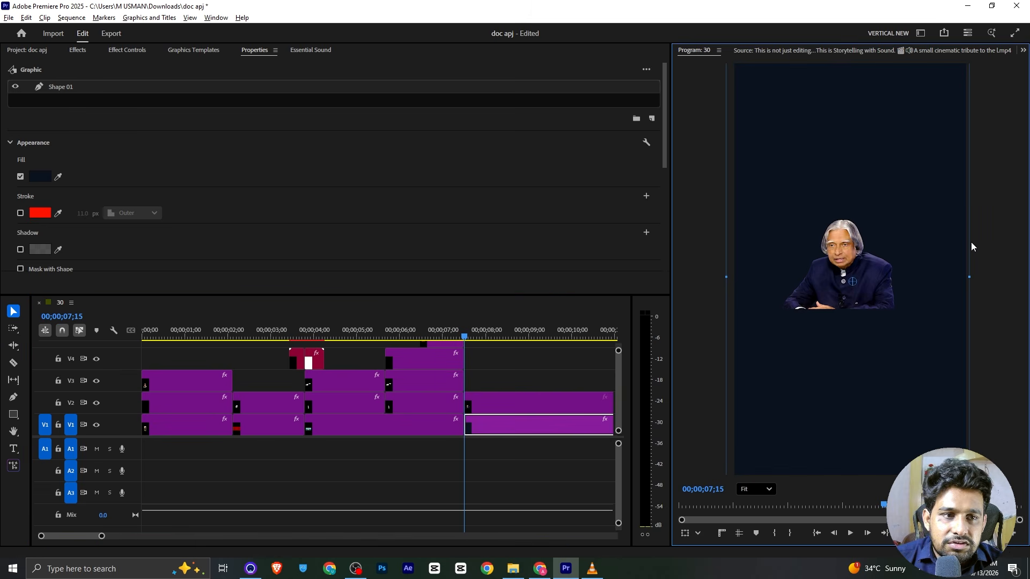
pyautogui.click(574, 371)
pyautogui.moveTo(546, 400); pyautogui.dragTo(537, 377)
pyautogui.click(530, 362)
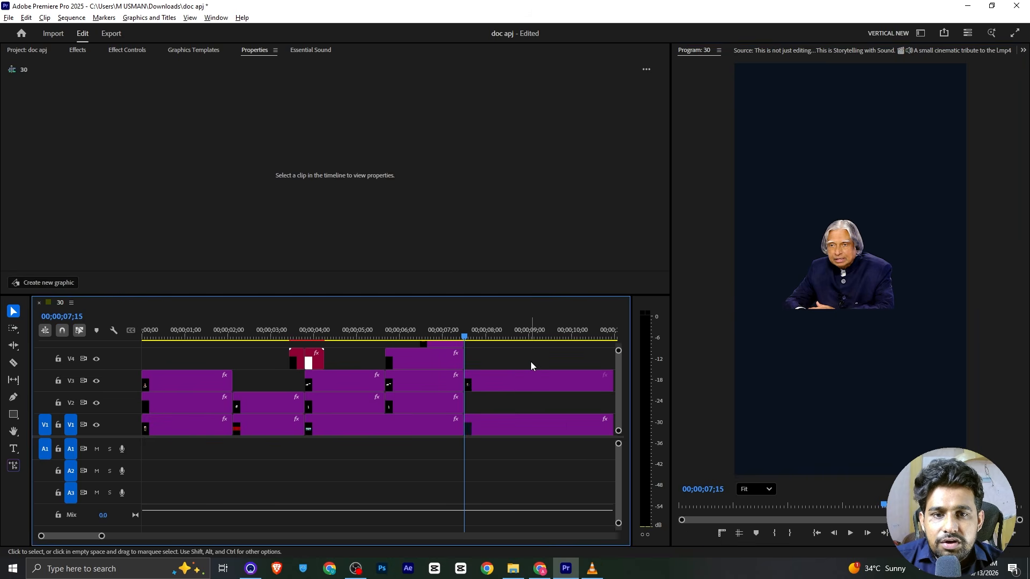
# Draw a tall narrow full-height rectangle with no fill and an 11 px outer stroke in blue as grid lines.
pyautogui.click(13, 419)
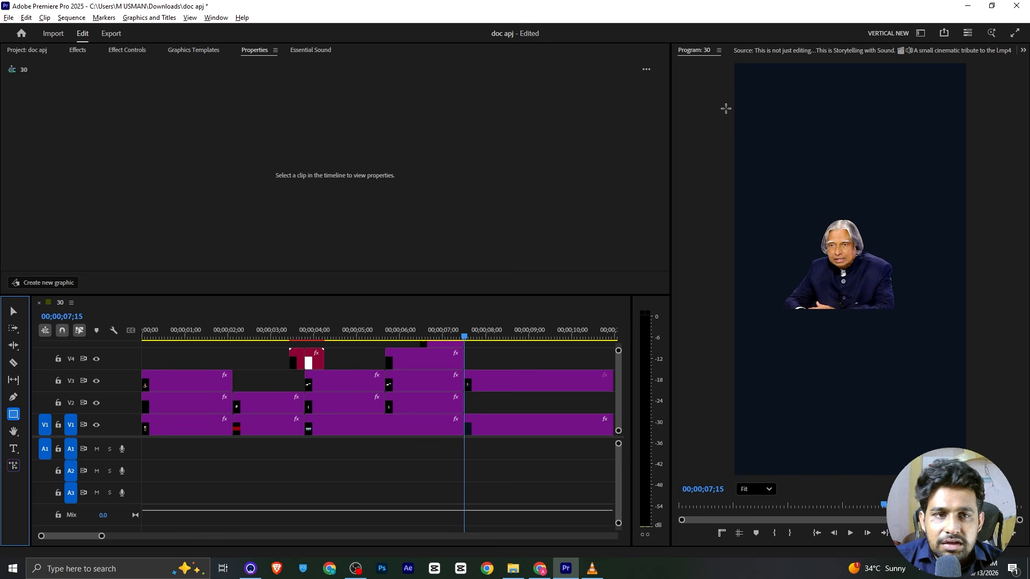
pyautogui.moveTo(729, 63)
pyautogui.mouseDown()
pyautogui.moveTo(771, 242)
pyautogui.moveTo(796, 478)
pyautogui.mouseUp()
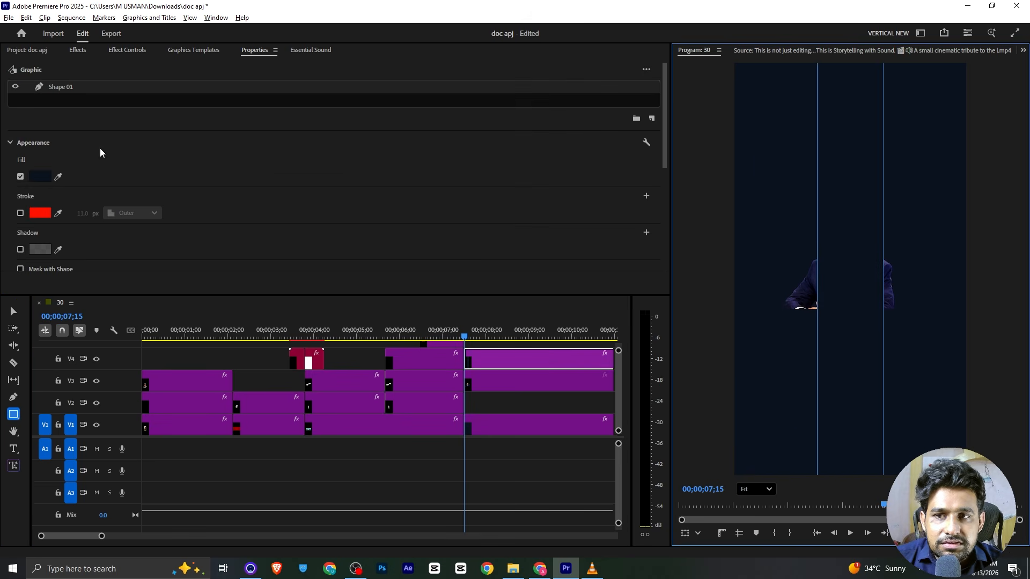
pyautogui.click(20, 213)
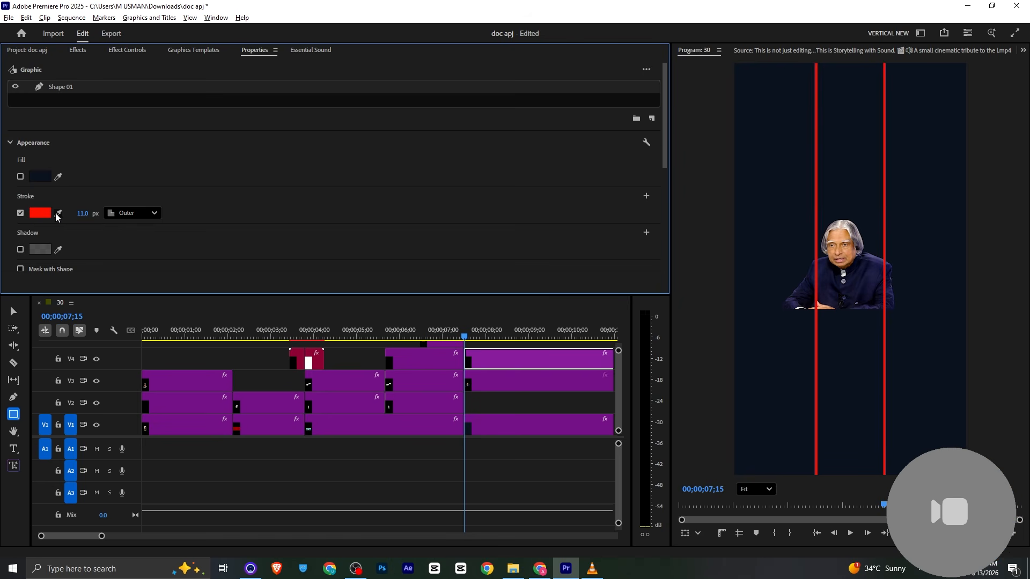
pyautogui.click(58, 213)
pyautogui.click(38, 177)
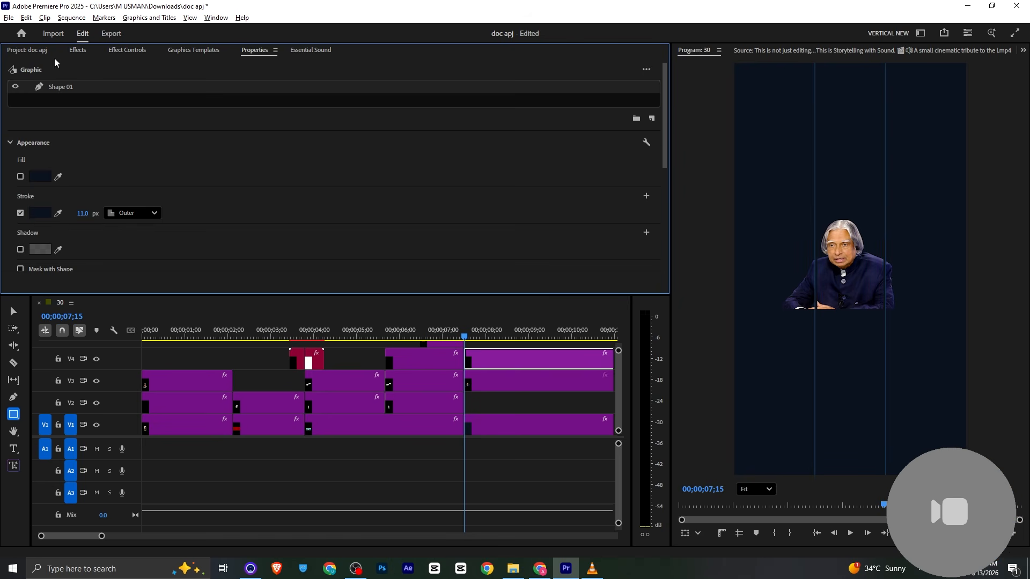
# Set the grid-line shape's horizontal position to 178, then adjust it further.
pyautogui.click(127, 50)
pyautogui.click(202, 140)
pyautogui.write('178')
pyautogui.press('Return')
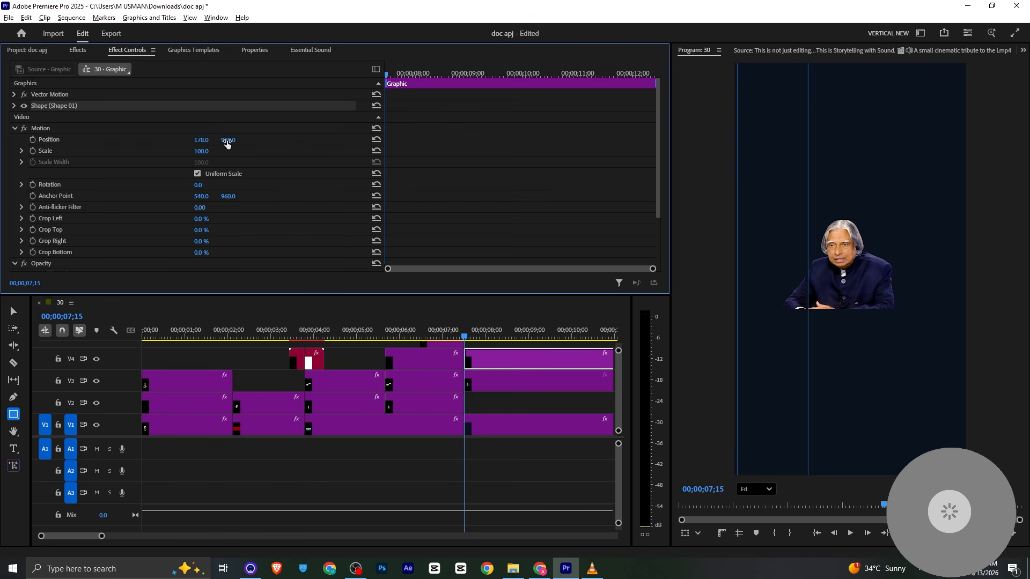
pyautogui.moveTo(199, 140); pyautogui.dragTo(179, 140)
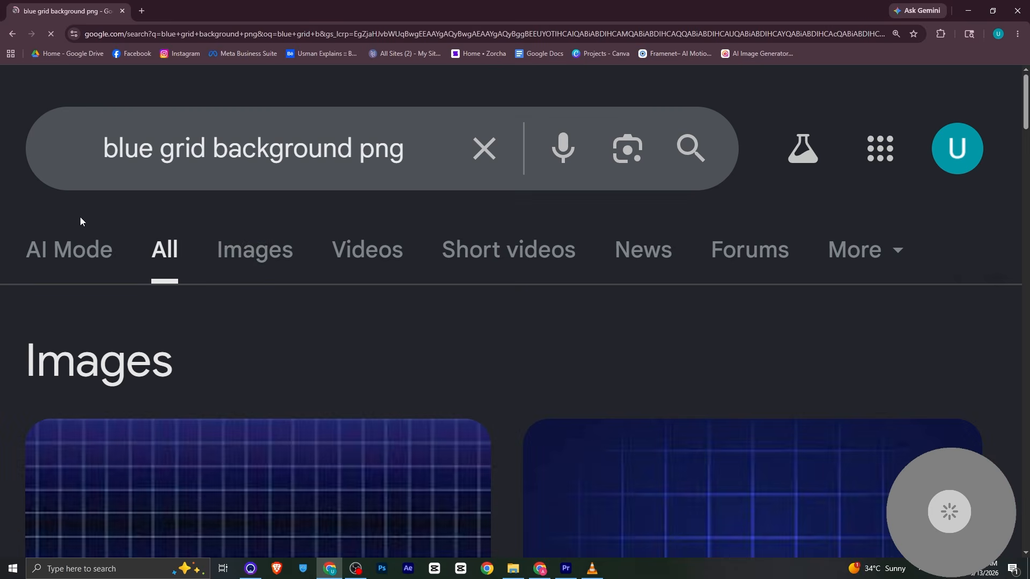
# Switch to Chrome and browse the image results for "blue grid background png", previewing the Vecteezy one.
pyautogui.click(249, 260)
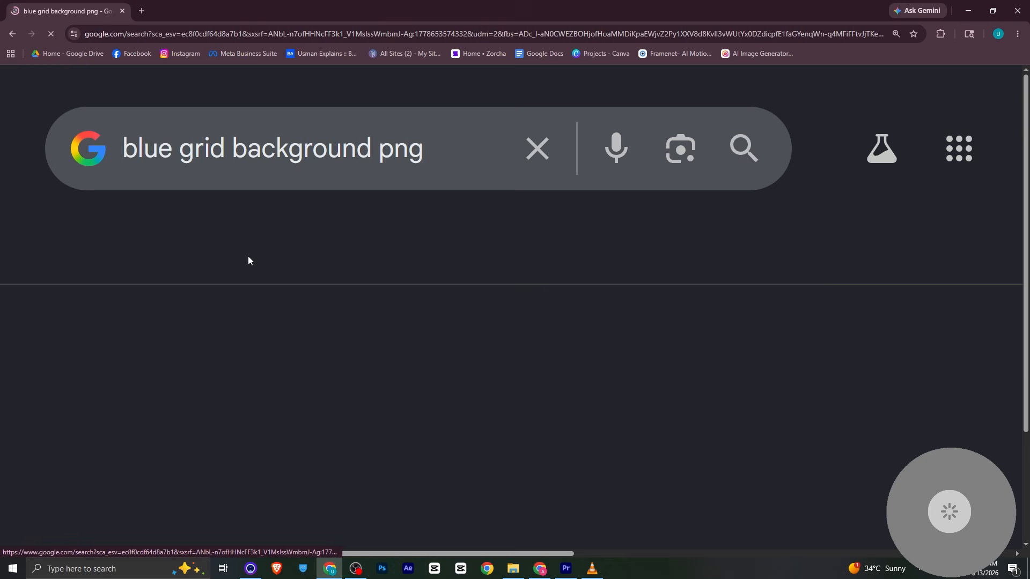
pyautogui.scroll(-2, 253, 260)
pyautogui.scroll(-3, 263, 260)
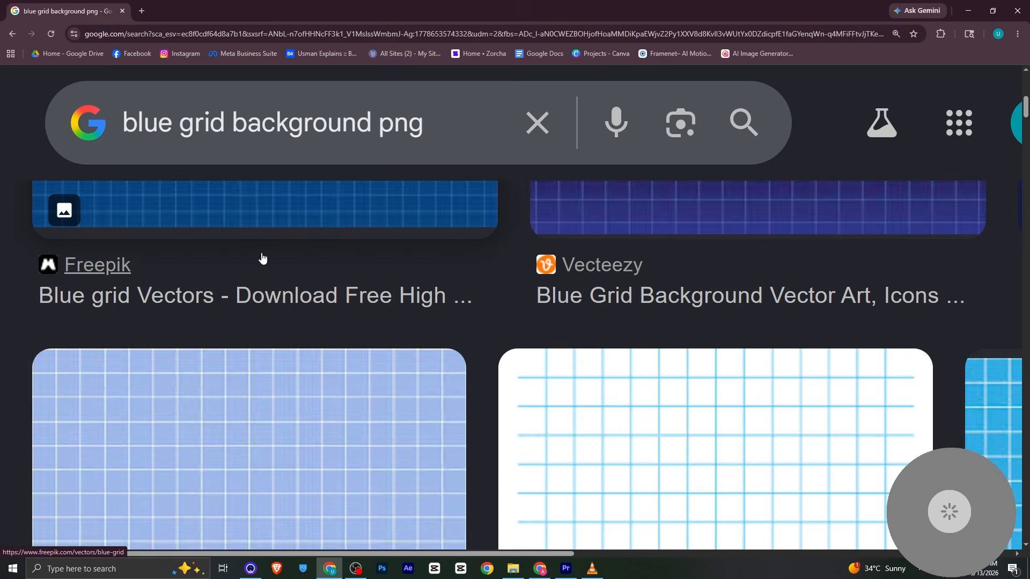
pyautogui.scroll(4, 680, 349)
pyautogui.click(689, 337)
pyautogui.scroll(-10, 276, 350)
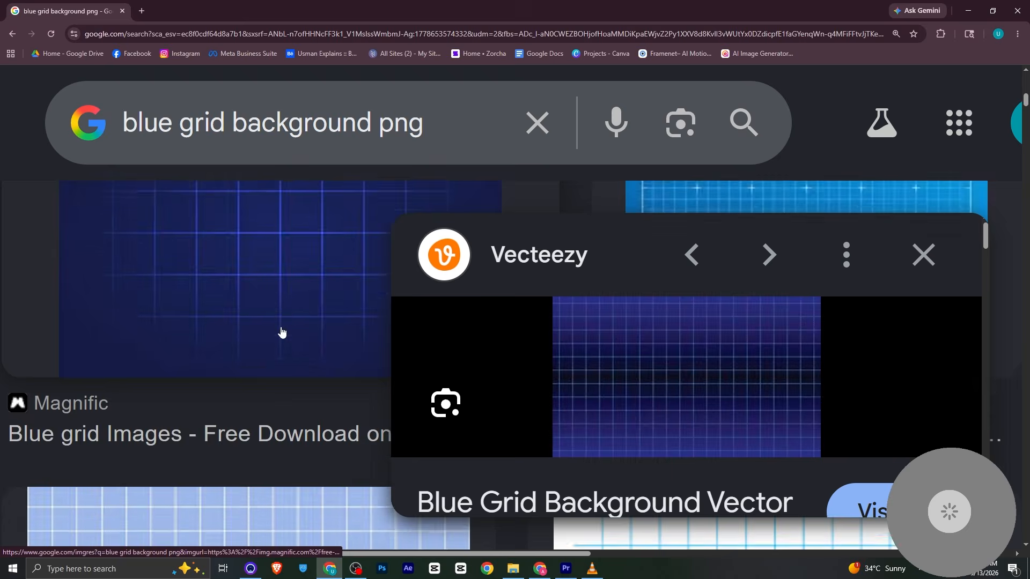
pyautogui.scroll(5, 248, 362)
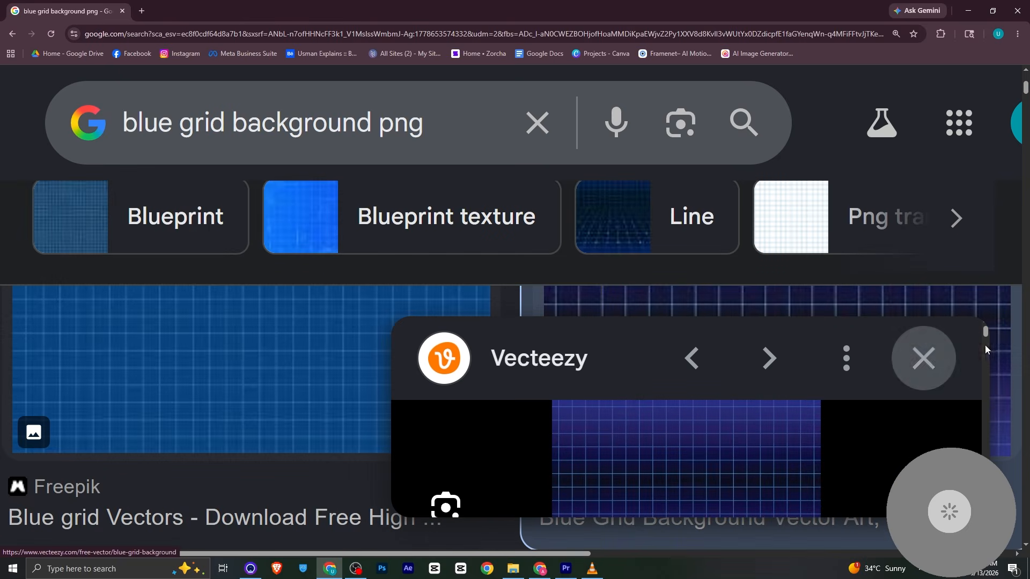
pyautogui.click(923, 359)
# Preview the Freepik blue grid result with the page at 100% zoom and visit its website.
pyautogui.click(265, 400)
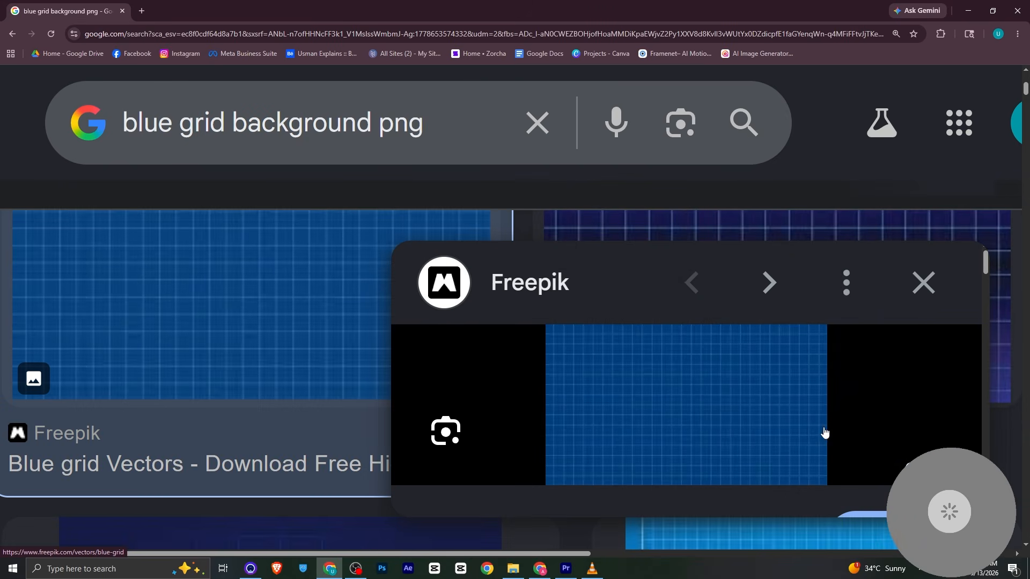
pyautogui.hotkey('ctrl', '-')
pyautogui.hotkey('ctrl', '-')
pyautogui.hotkey('ctrl', '-')
pyautogui.hotkey('ctrl', '-')
pyautogui.hotkey('ctrl', '-')
pyautogui.hotkey('ctrl', '-')
pyautogui.hotkey('ctrl', '-')
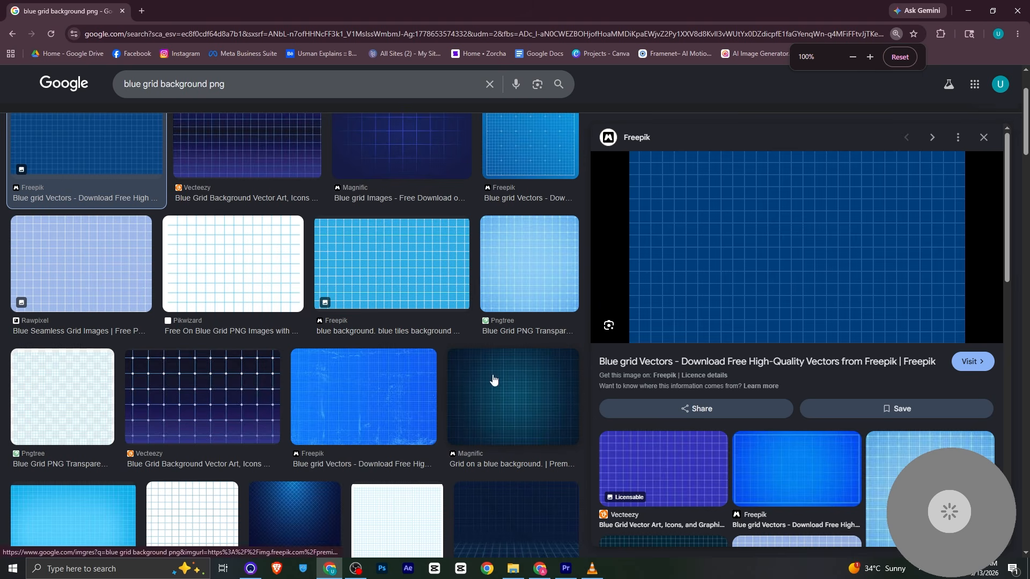
pyautogui.click(968, 363)
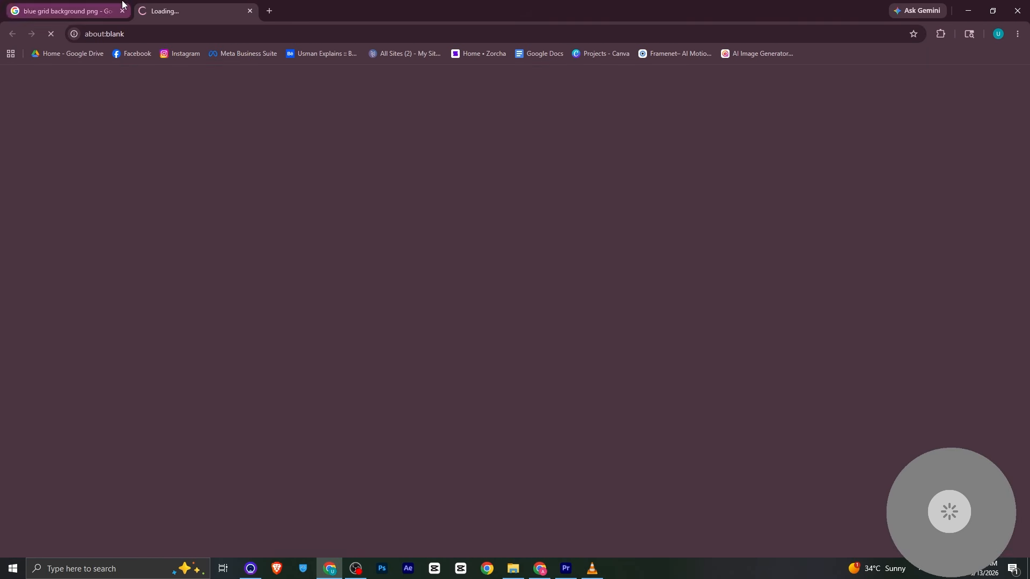
# Download the bright blue grid vector and place its image on track V2 of the Premiere Pro timeline, after the existing clips.
pyautogui.scroll(-1, 221, 366)
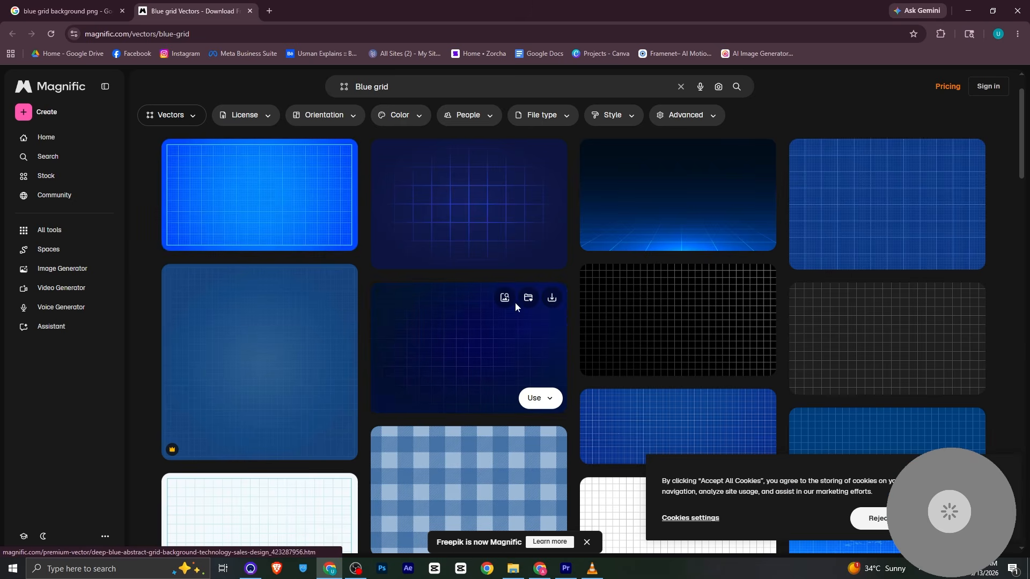
pyautogui.click(342, 155)
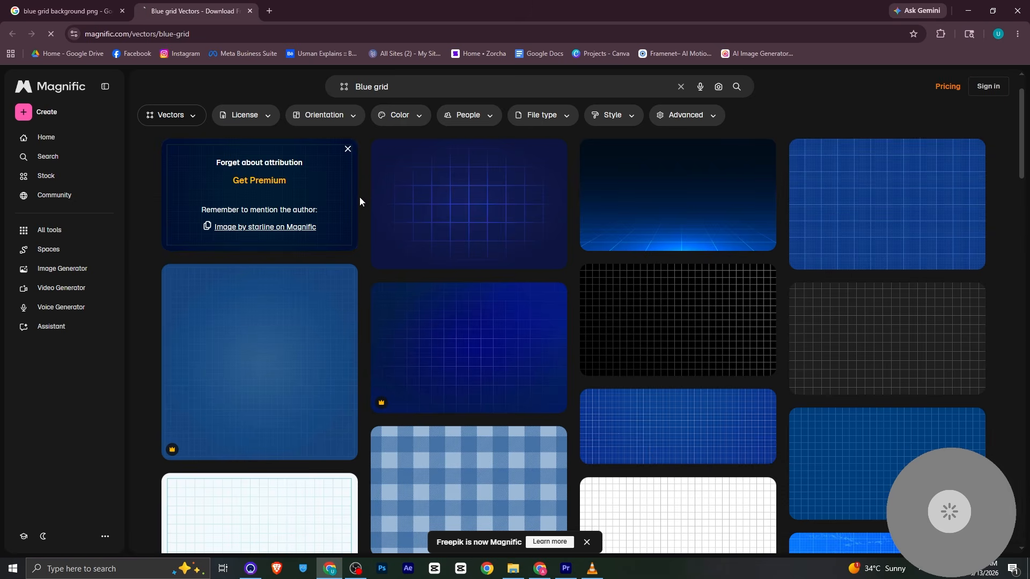
pyautogui.click(979, 34)
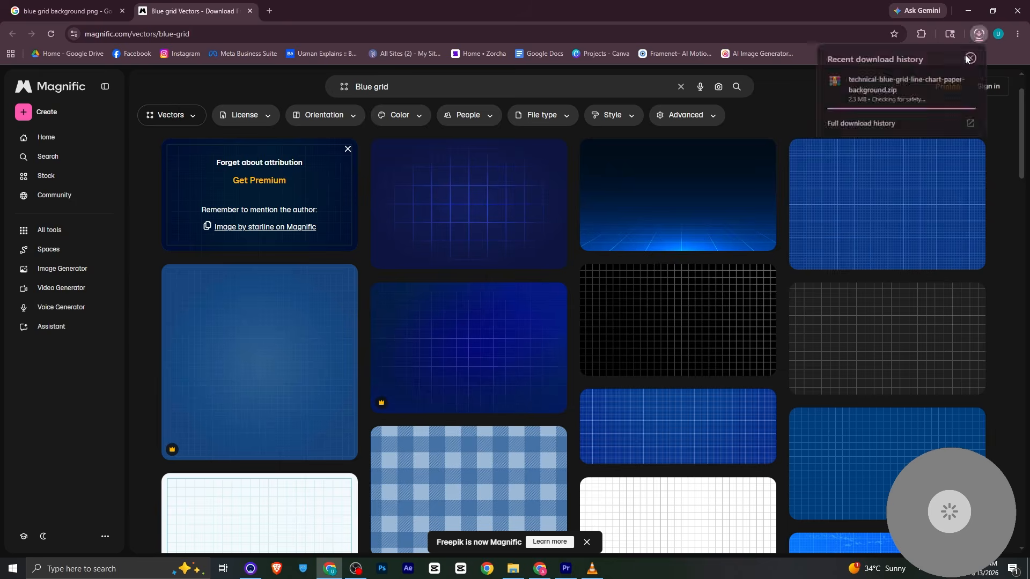
pyautogui.moveTo(880, 83); pyautogui.dragTo(478, 422)
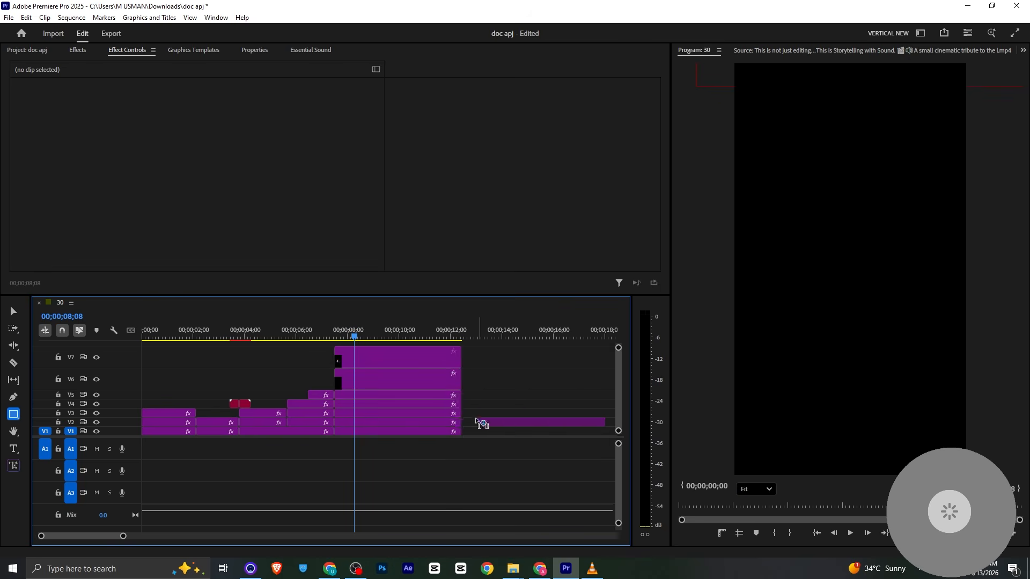
# Delete the grid-line shapes on tracks V2 to V6 and move the blue grid image on V2 to start at 00;00;07;15.
pyautogui.click(419, 376)
pyautogui.press('Delete')
pyautogui.click(391, 397)
pyautogui.press('Delete')
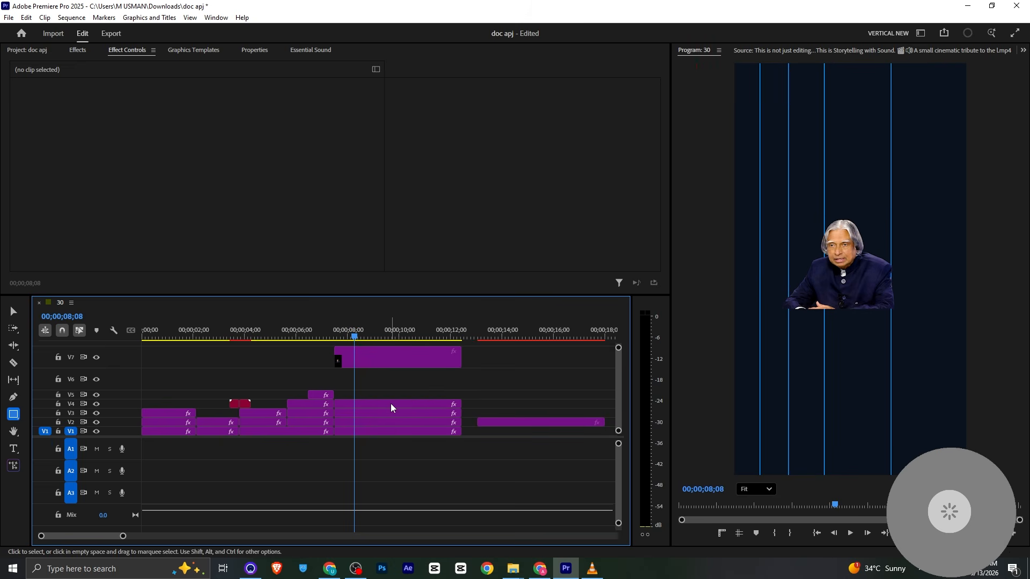
pyautogui.click(391, 403)
pyautogui.press('Delete')
pyautogui.click(393, 413)
pyautogui.press('Delete')
pyautogui.click(397, 422)
pyautogui.press('Delete')
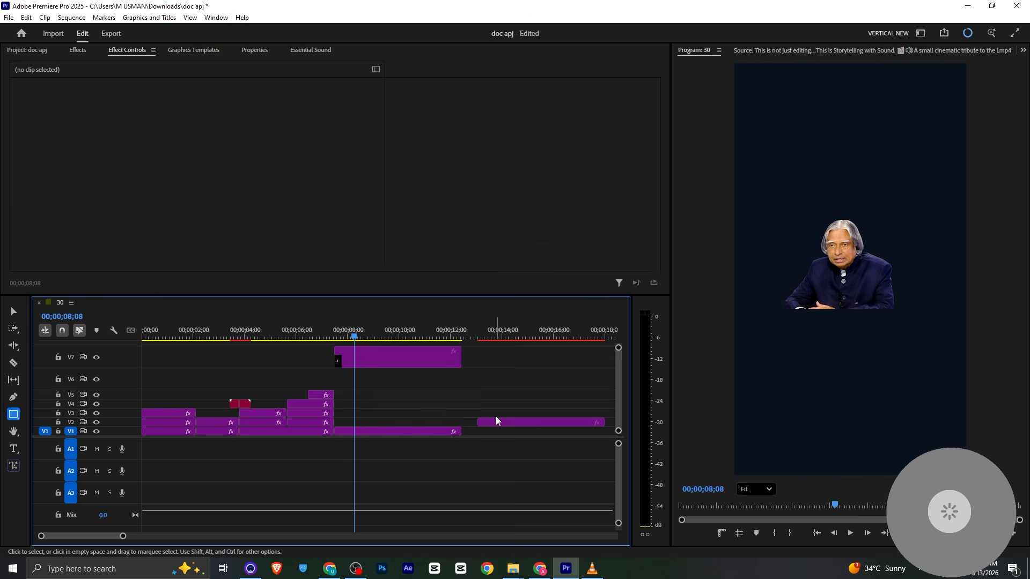
pyautogui.moveTo(500, 422); pyautogui.dragTo(358, 424)
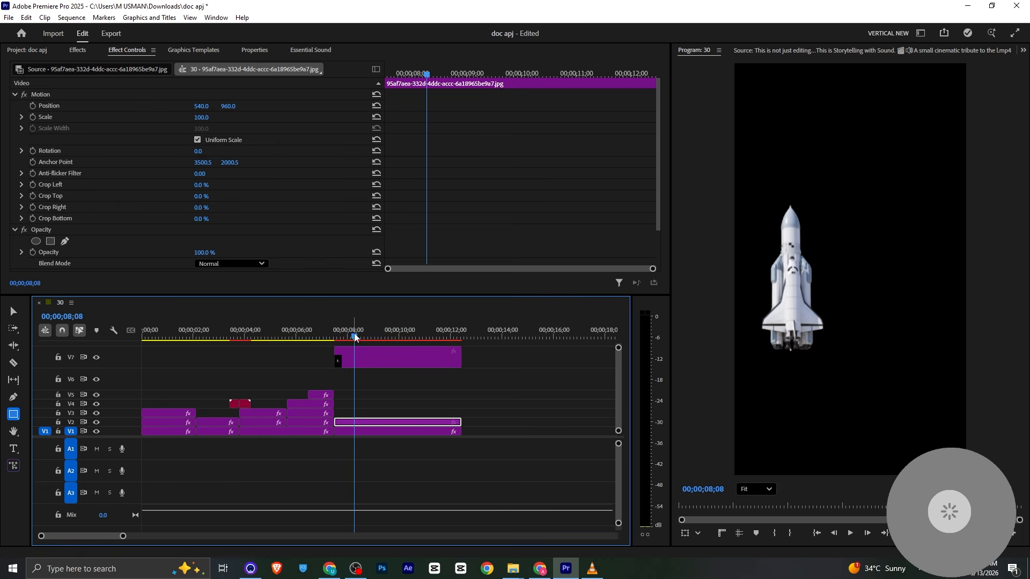
# Move the portrait clip 24.png from track V7 down to V3, directly above the blue grid image.
pyautogui.click(371, 337)
pyautogui.moveTo(376, 357); pyautogui.dragTo(379, 414)
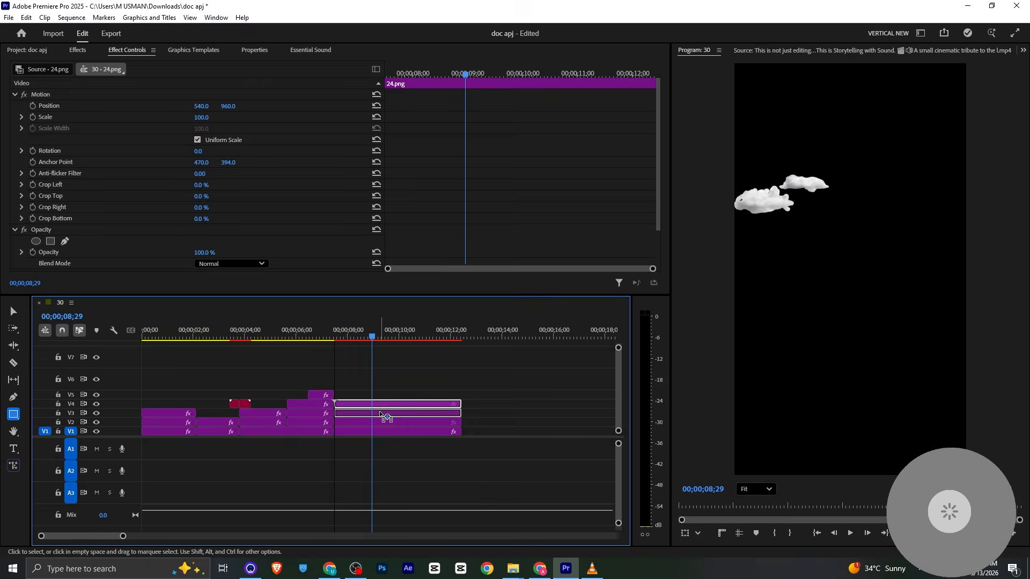
pyautogui.click(369, 376)
# Rotate the blue grid image on V2 by 90° and set its scale to 45 so it fills the vertical frame.
pyautogui.click(364, 337)
pyautogui.click(365, 422)
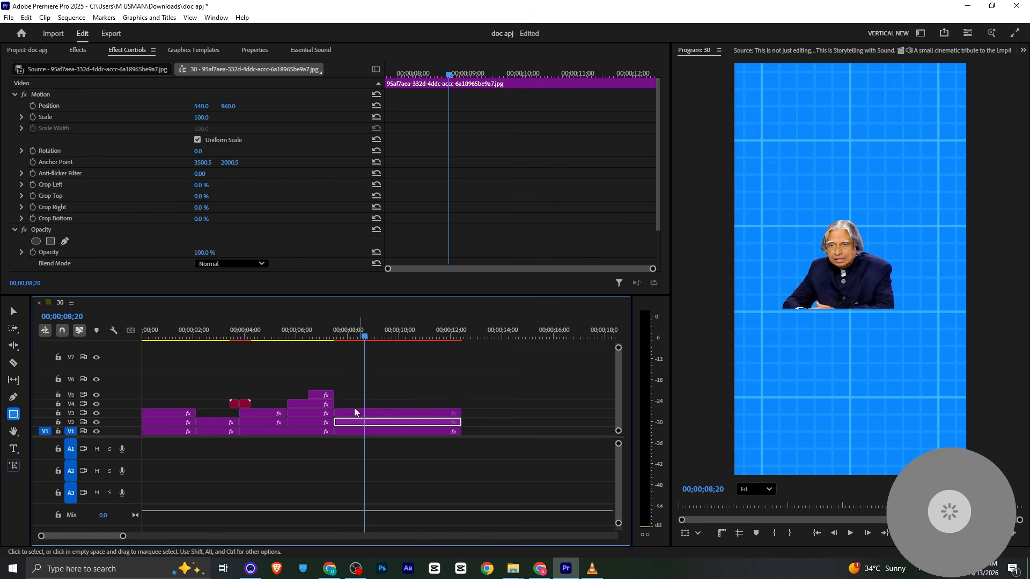
pyautogui.moveTo(200, 117)
pyautogui.mouseDown()
pyautogui.moveTo(177, 117)
pyautogui.moveTo(204, 116)
pyautogui.mouseUp()
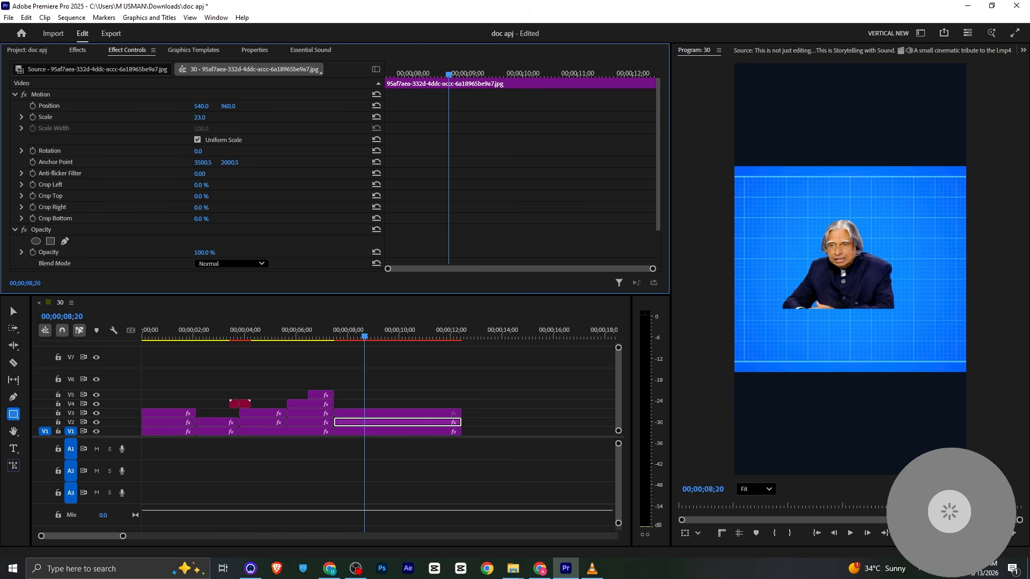
pyautogui.click(212, 150)
pyautogui.write('90')
pyautogui.press('Return')
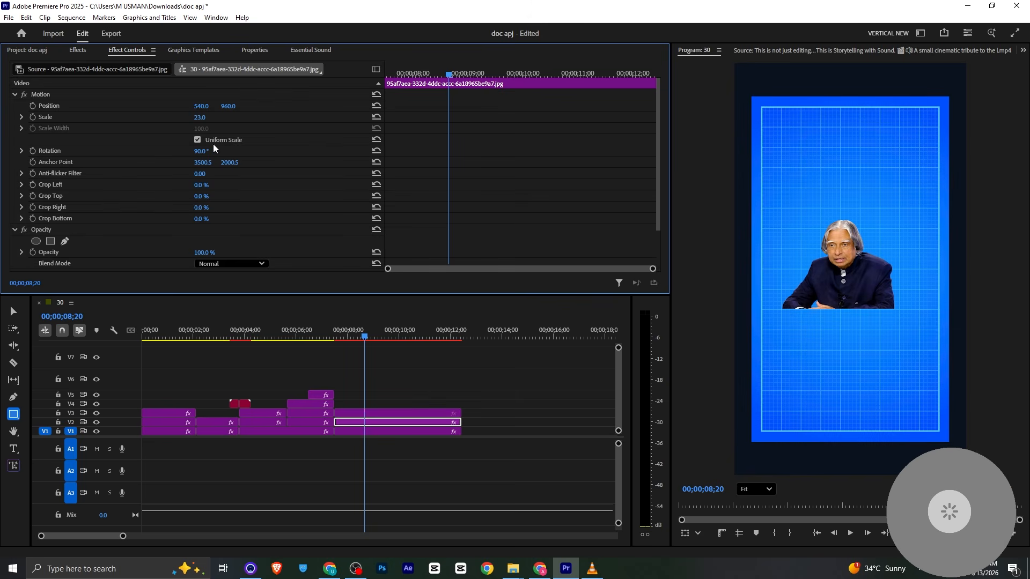
pyautogui.moveTo(195, 123); pyautogui.dragTo(217, 117)
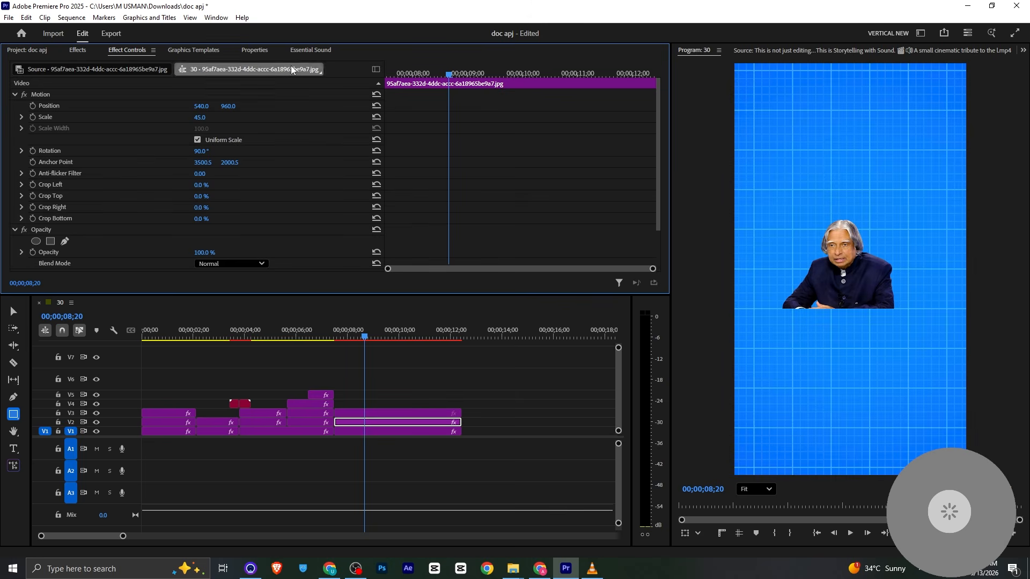
pyautogui.click(359, 414)
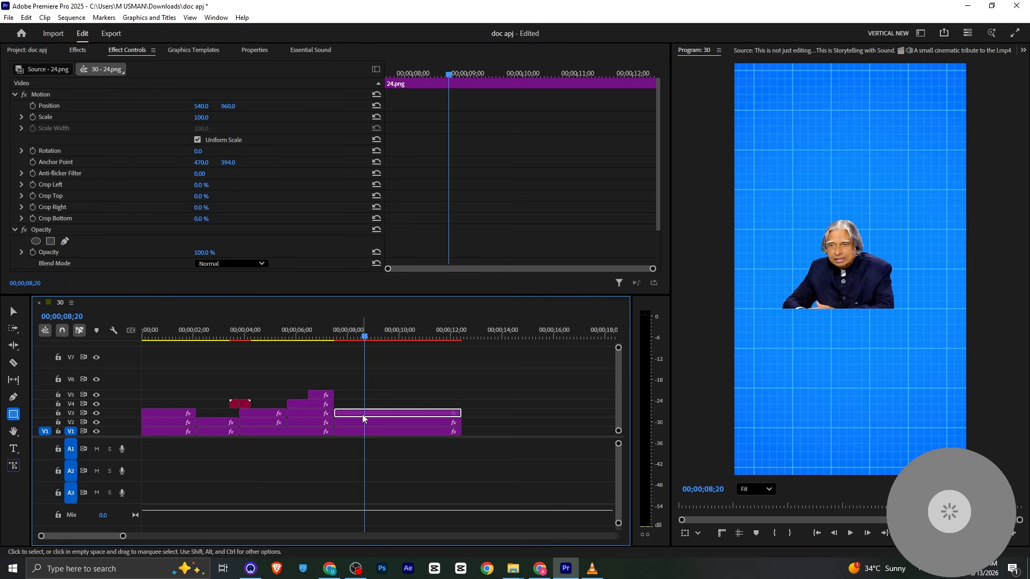
pyautogui.click(371, 421)
pyautogui.press('Delete')
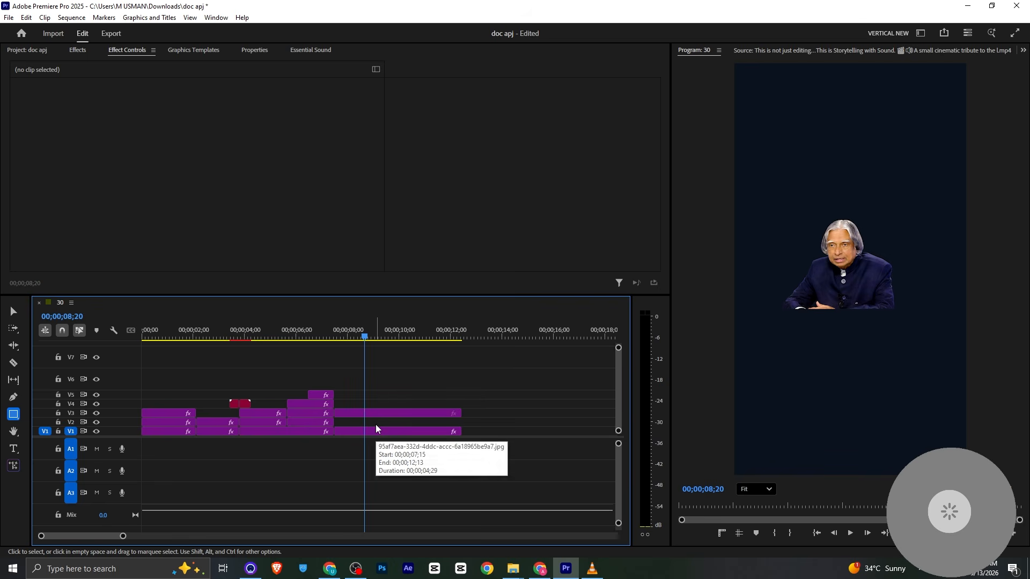
pyautogui.hotkey('ctrl', 'z')
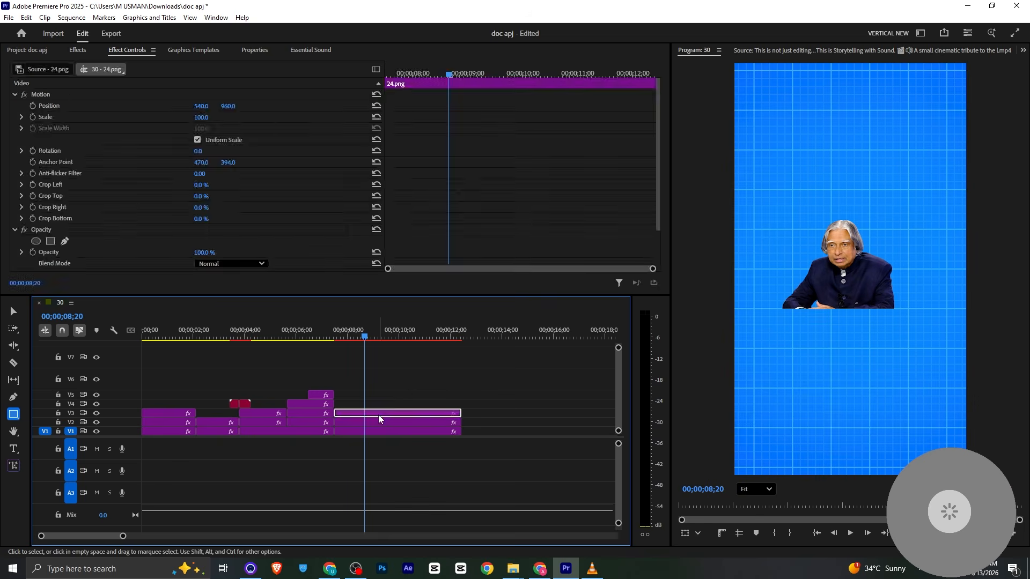
# Move the grid image and portrait down to tracks V1 and V2, and set the portrait's scale to 145 and horizontal position to 592.
pyautogui.moveTo(414, 393); pyautogui.dragTo(417, 432)
pyautogui.hotkey('ctrl', 'z')
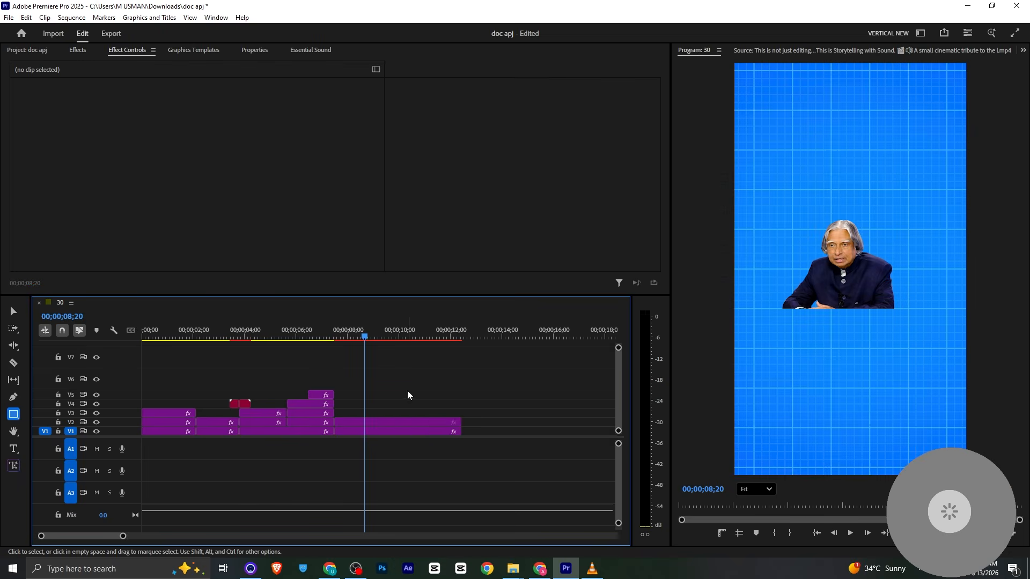
pyautogui.click(375, 423)
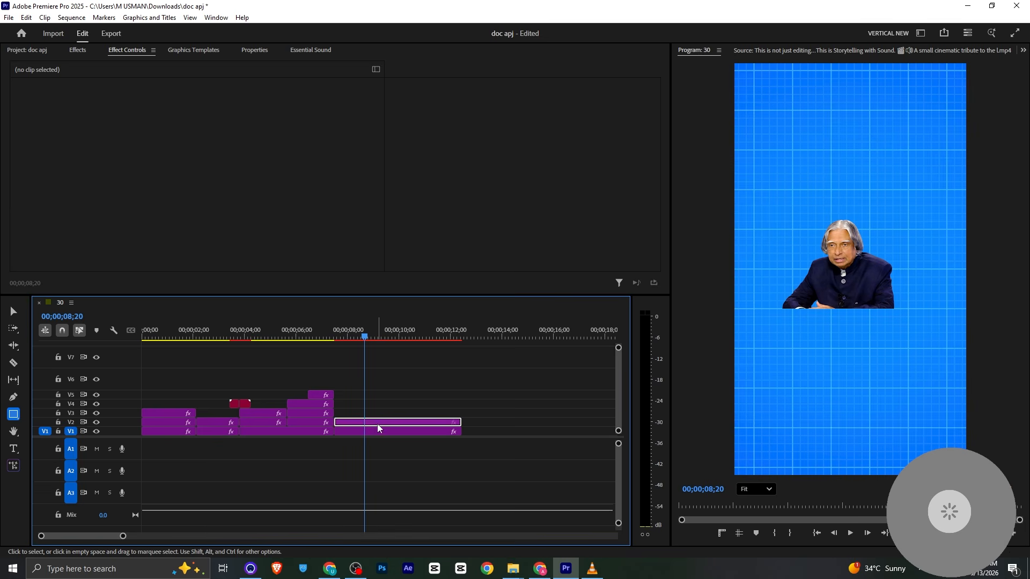
pyautogui.moveTo(201, 117); pyautogui.dragTo(226, 105)
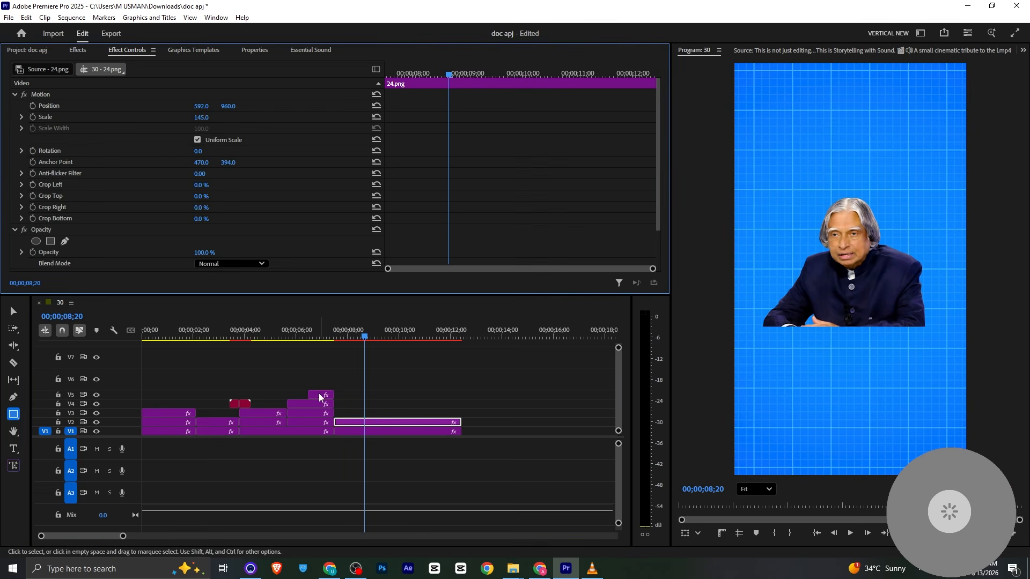
# Copy the MISSILE MAN title onto track V3 for the portrait's full length and try a vertical position of 1354.5.
pyautogui.moveTo(322, 395); pyautogui.dragTo(461, 417)
pyautogui.click(220, 164)
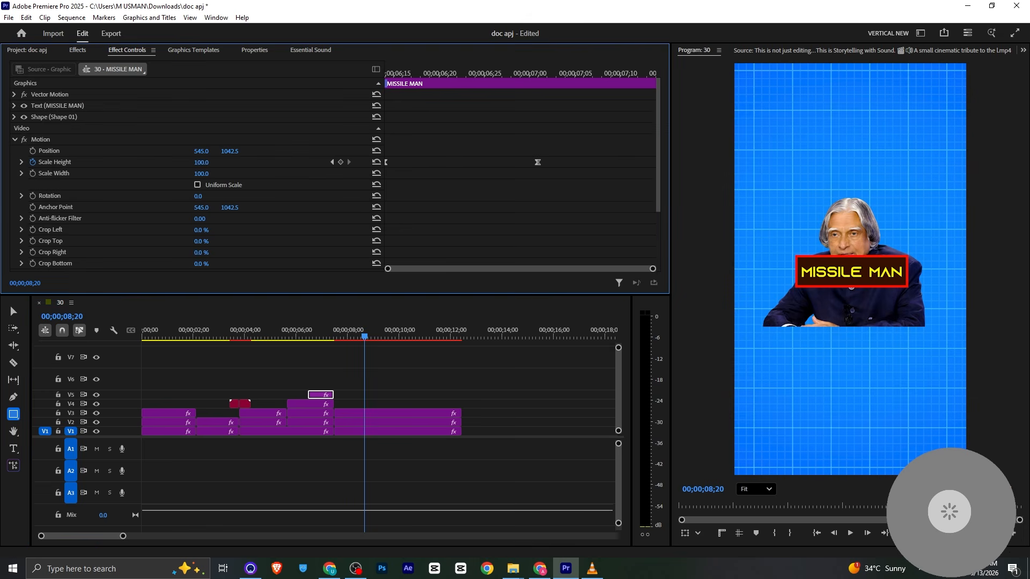
pyautogui.moveTo(230, 151); pyautogui.dragTo(237, 151)
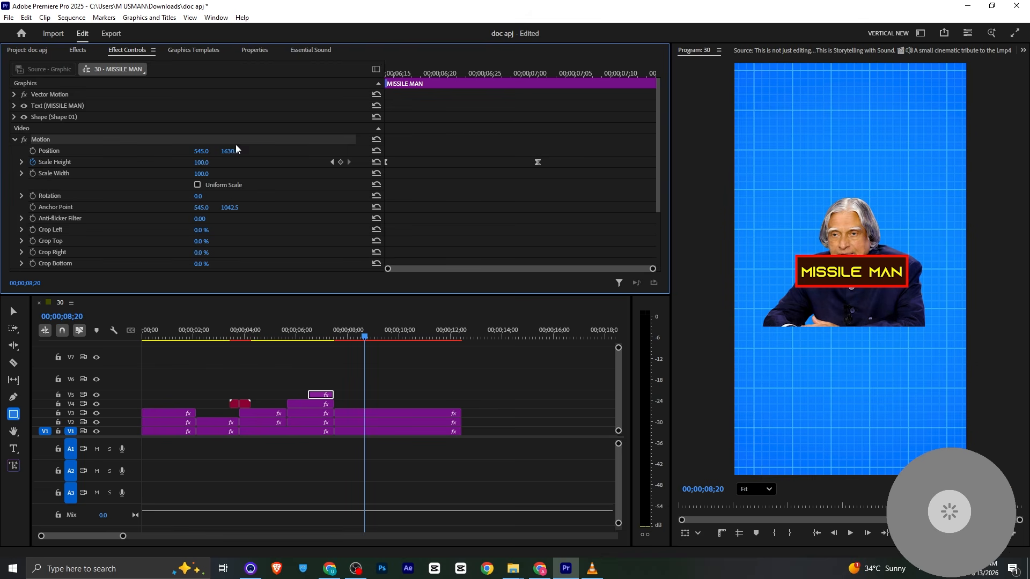
pyautogui.moveTo(230, 150); pyautogui.dragTo(239, 151)
pyautogui.click(388, 413)
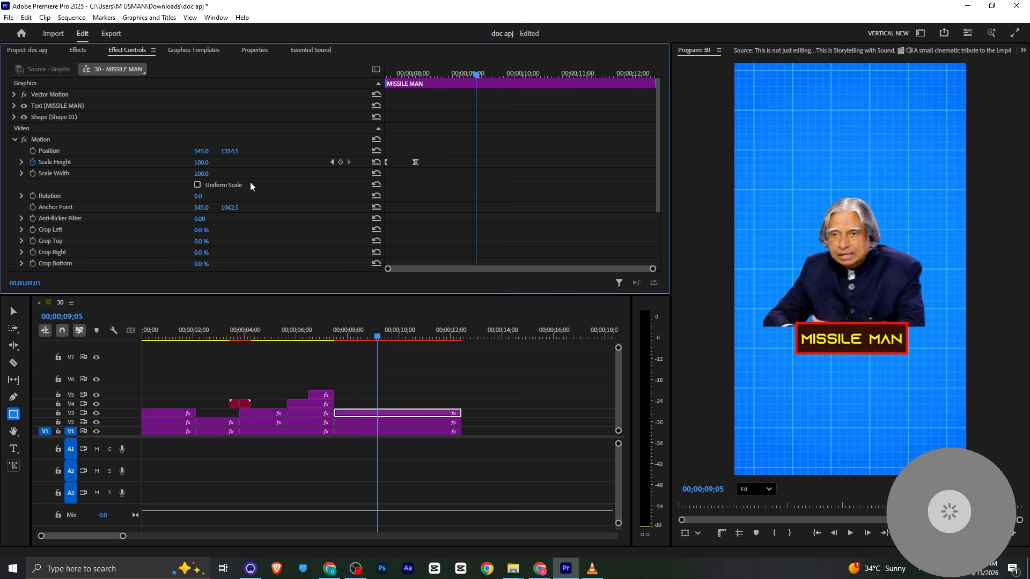
pyautogui.hotkey('alt', 'Tab')
pyautogui.hotkey('alt', 'Tab')
# Replace the text of the title copy on V3 with "dr. apj abdul kala,", following the caption in the reference video.
pyautogui.click(255, 50)
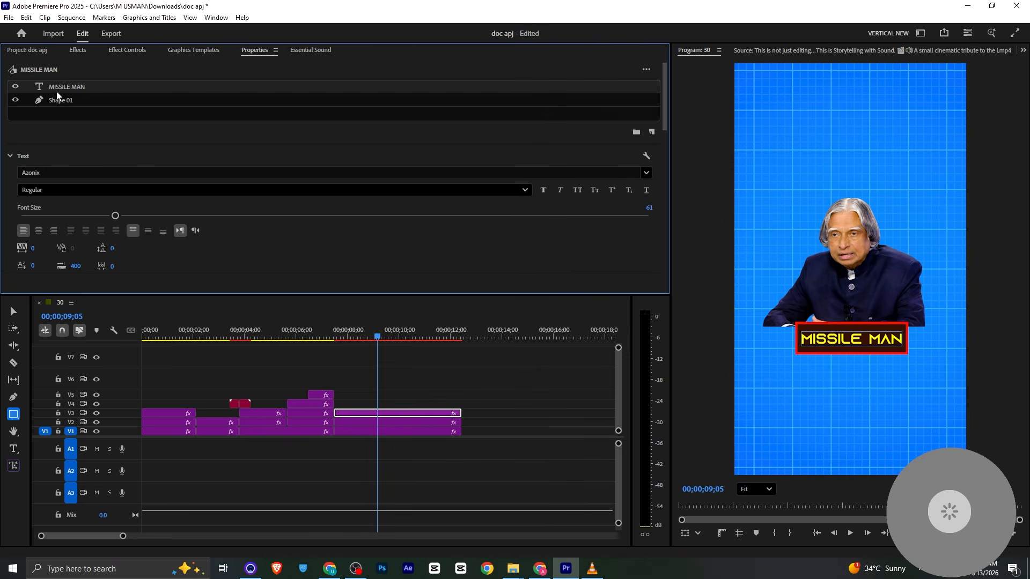
pyautogui.scroll(-5, 161, 143)
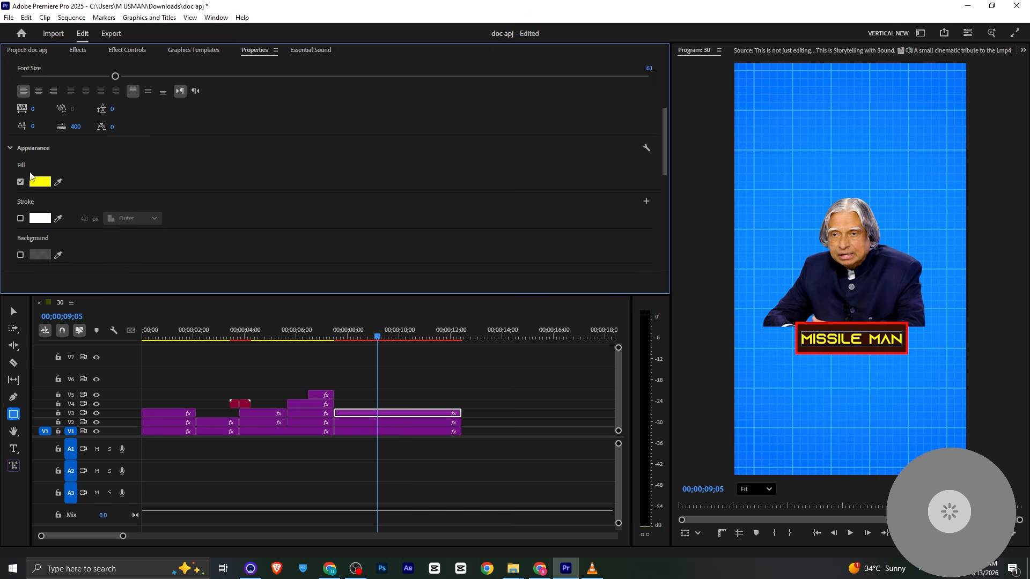
pyautogui.scroll(4, 127, 186)
pyautogui.scroll(1, 63, 105)
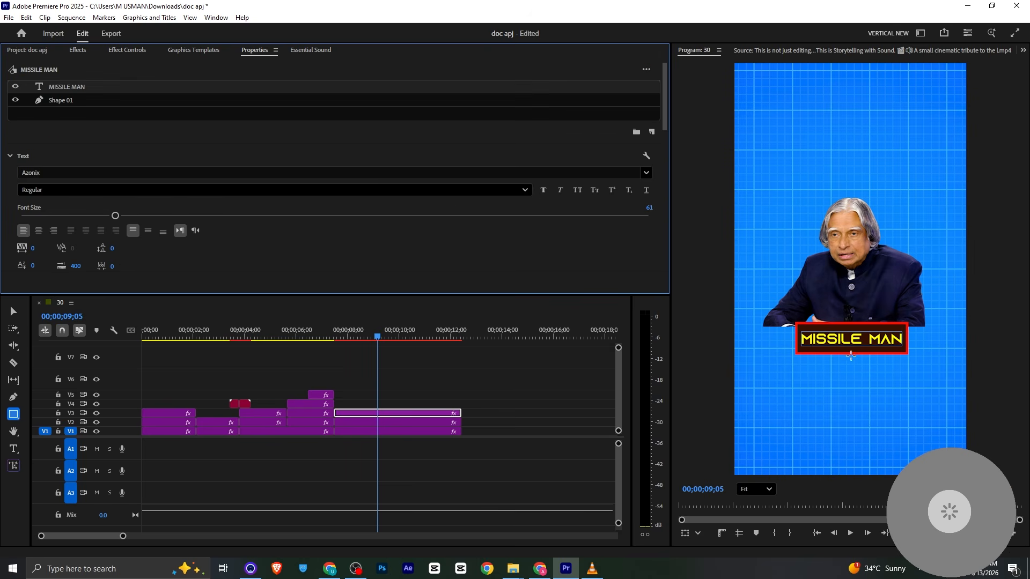
pyautogui.moveTo(845, 342); pyautogui.dragTo(846, 267)
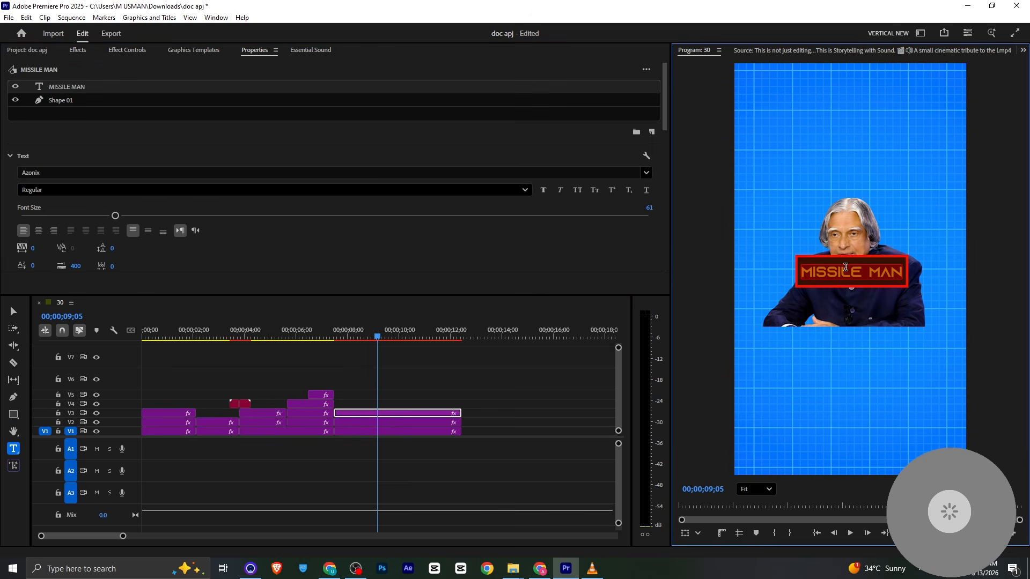
pyautogui.hotkey('ctrl', 'a')
pyautogui.write('d')
pyautogui.hotkey('alt', 'Tab')
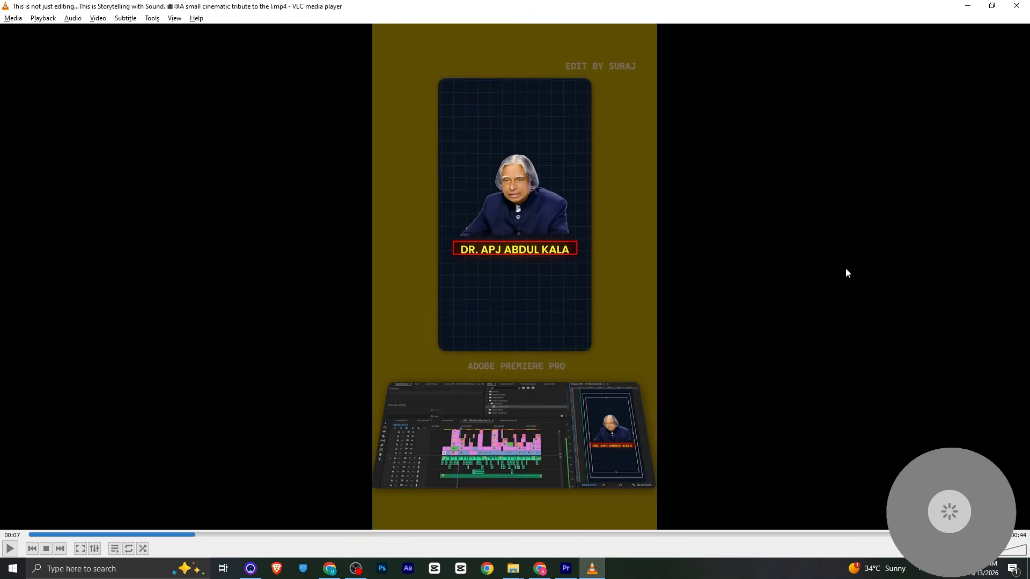
pyautogui.hotkey('alt', 'Tab')
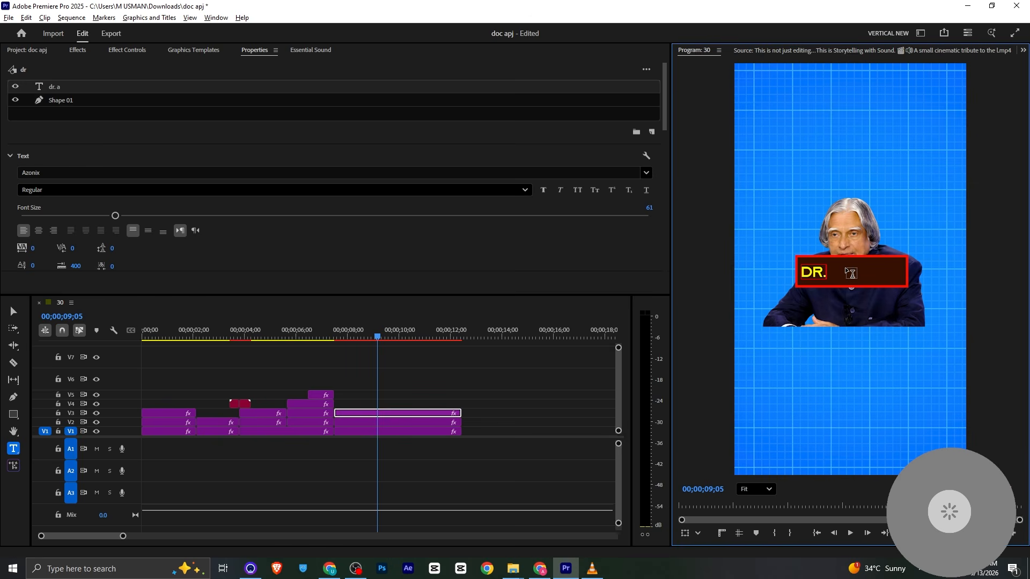
pyautogui.write('r. apj')
pyautogui.hotkey('alt', 'Tab')
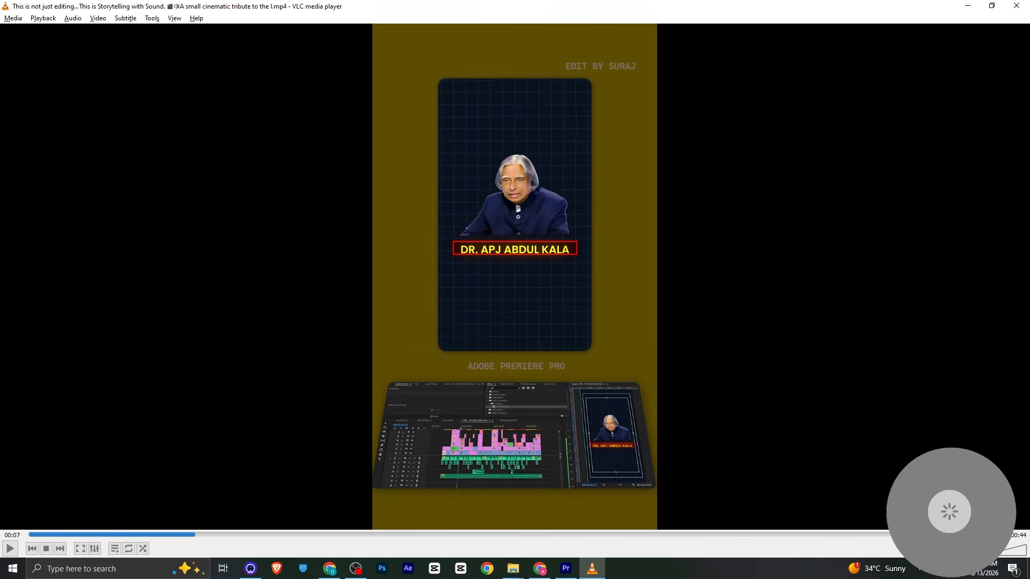
pyautogui.hotkey('alt', 'Tab')
pyautogui.write('abd')
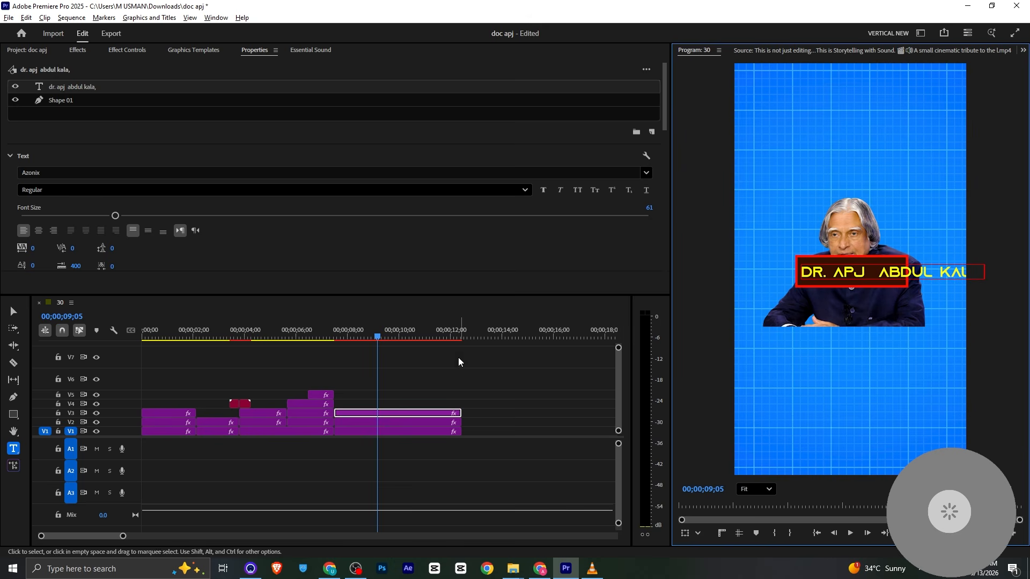
# Set the title's font size to 43 and correct its text to "dr.apj abdul kalam".
pyautogui.click(127, 50)
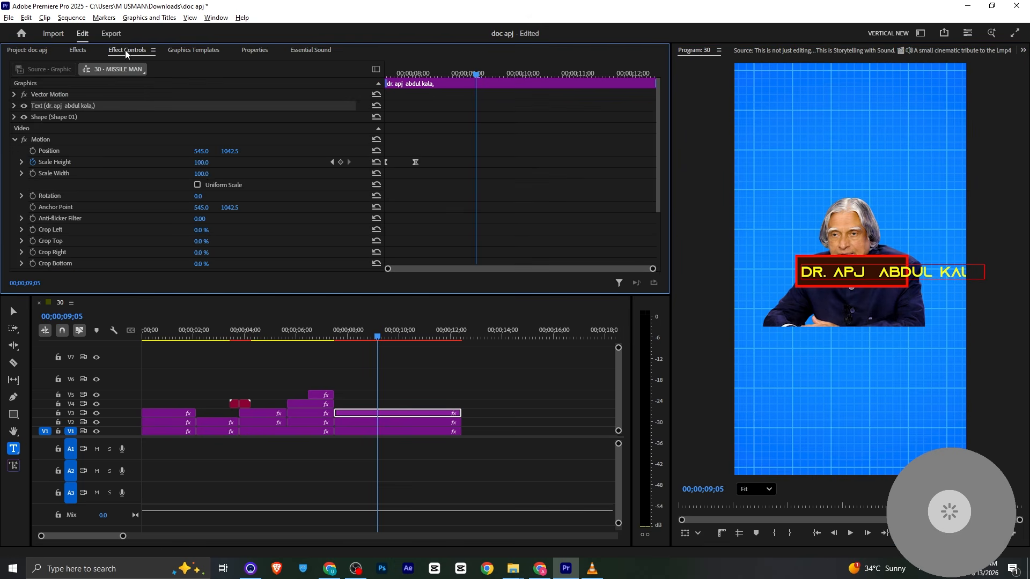
pyautogui.click(254, 51)
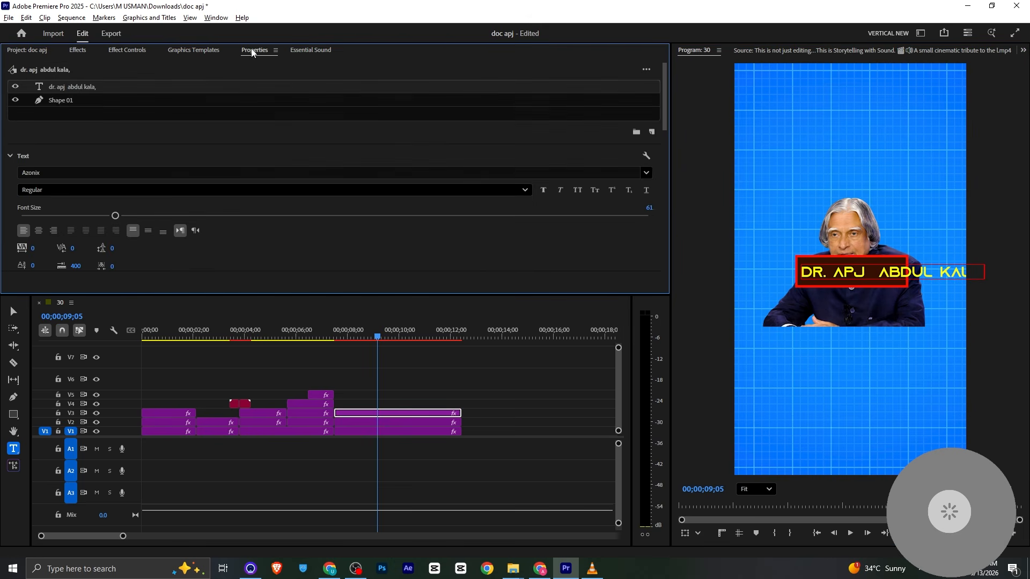
pyautogui.tripleClick(837, 275)
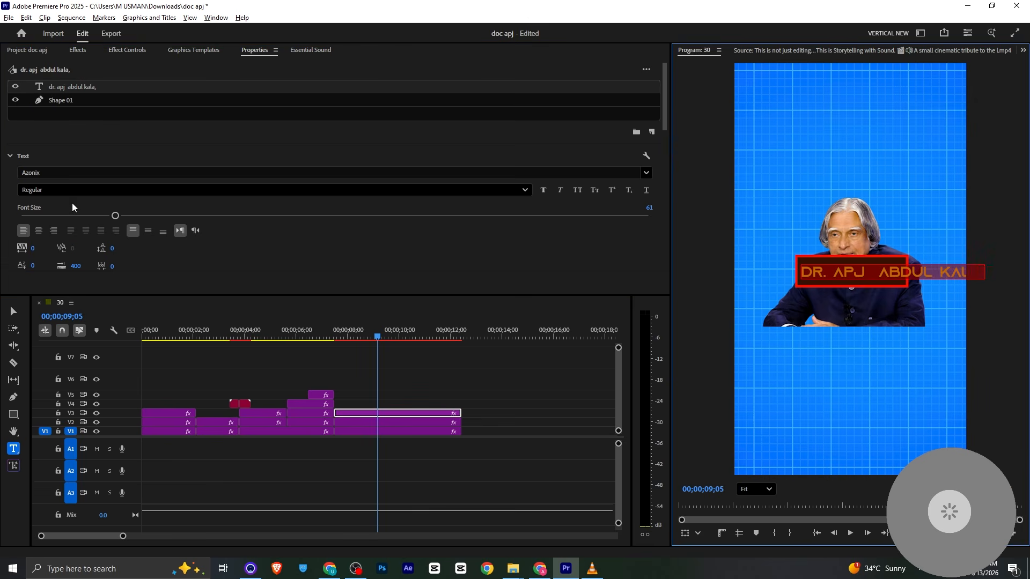
pyautogui.click(86, 215)
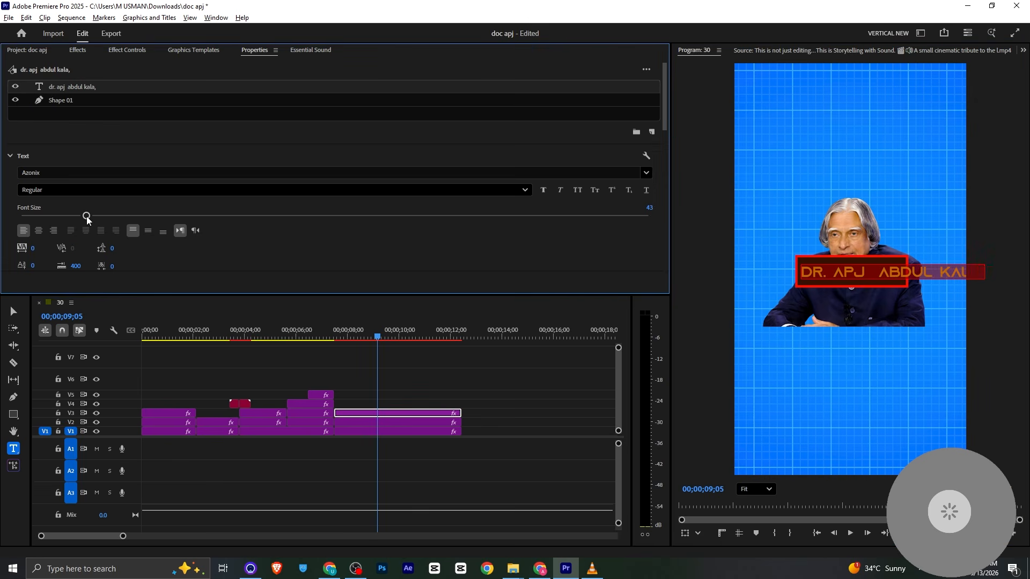
pyautogui.click(853, 272)
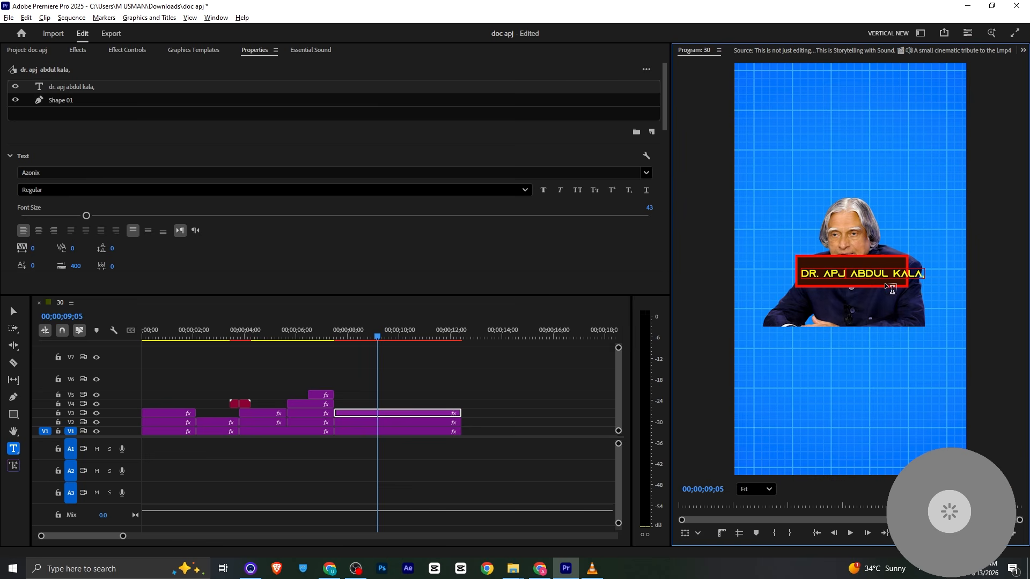
pyautogui.press('BackSpace')
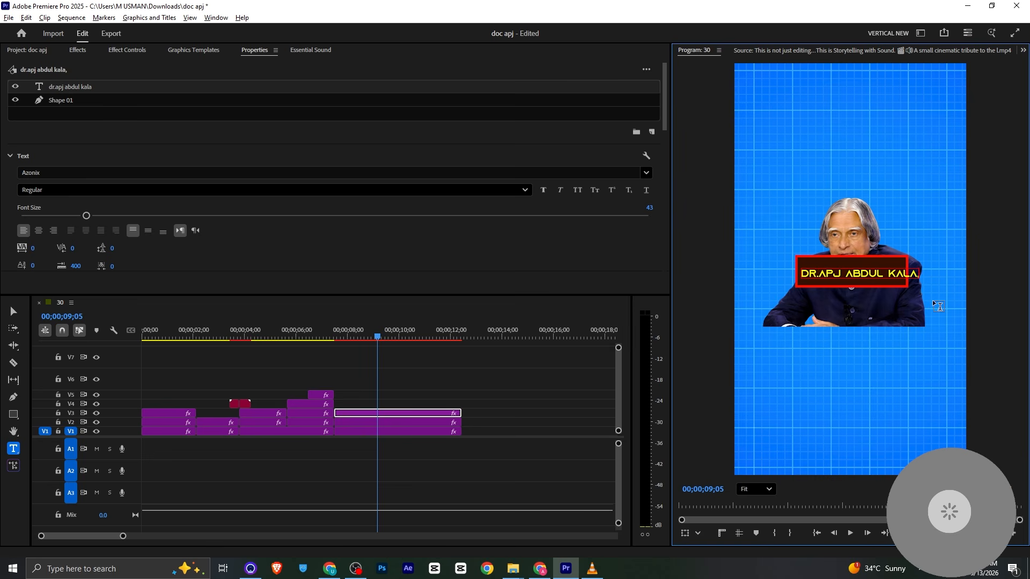
pyautogui.click(14, 311)
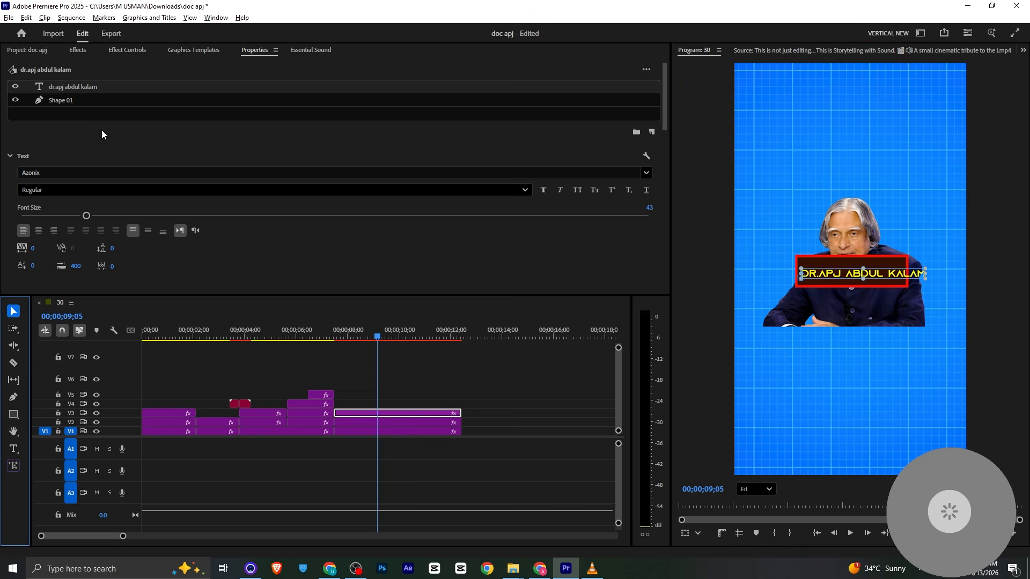
# Widen the title's red-outlined box, Shape 01, on both sides so it is broad enough for the full name.
pyautogui.click(76, 103)
pyautogui.click(129, 50)
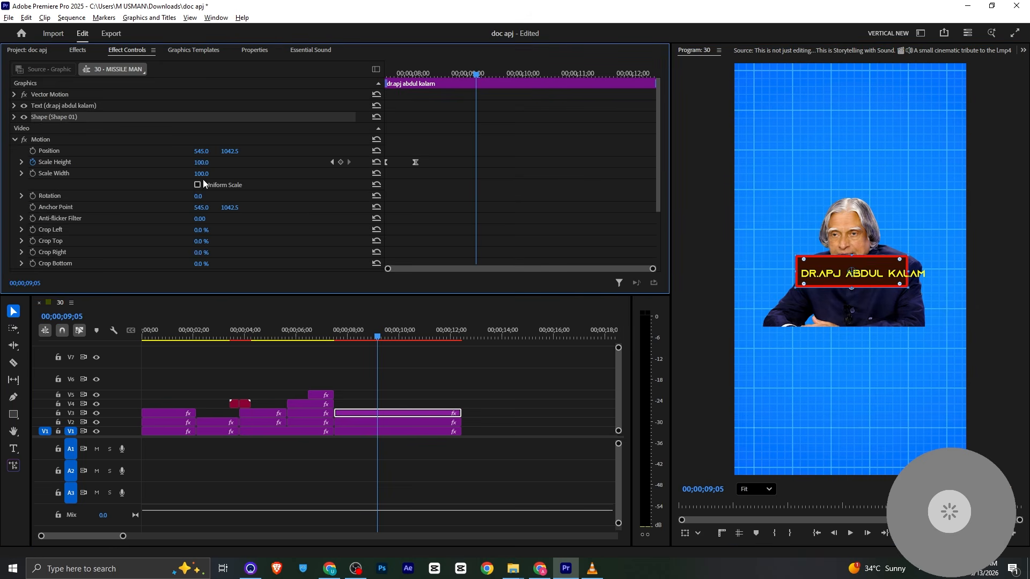
pyautogui.moveTo(201, 173); pyautogui.dragTo(228, 173)
pyautogui.hotkey('ctrl', 'z')
pyautogui.click(275, 48)
pyautogui.moveTo(927, 269); pyautogui.dragTo(936, 270)
# Enlarge and reposition the name text to span the red-outlined box, setting its font size to 34.
pyautogui.click(80, 88)
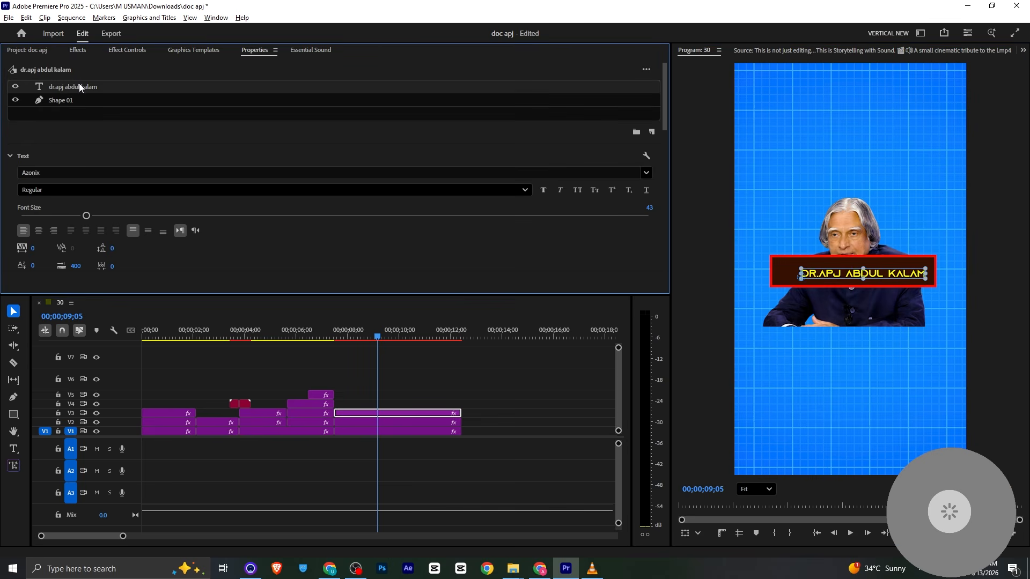
pyautogui.doubleClick(854, 276)
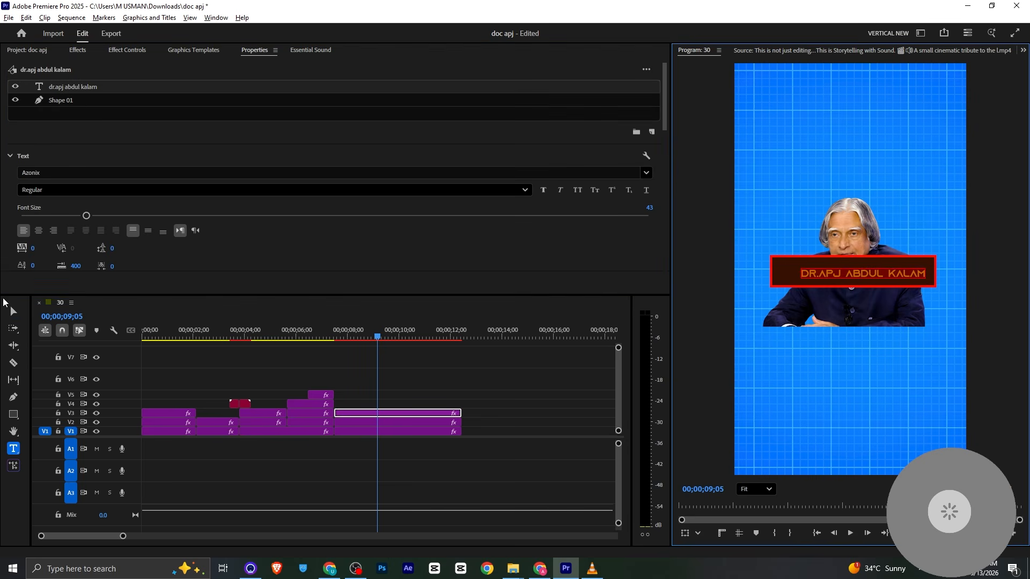
pyautogui.click(13, 312)
pyautogui.moveTo(800, 273); pyautogui.dragTo(787, 262)
pyautogui.moveTo(873, 277); pyautogui.dragTo(847, 277)
pyautogui.click(62, 215)
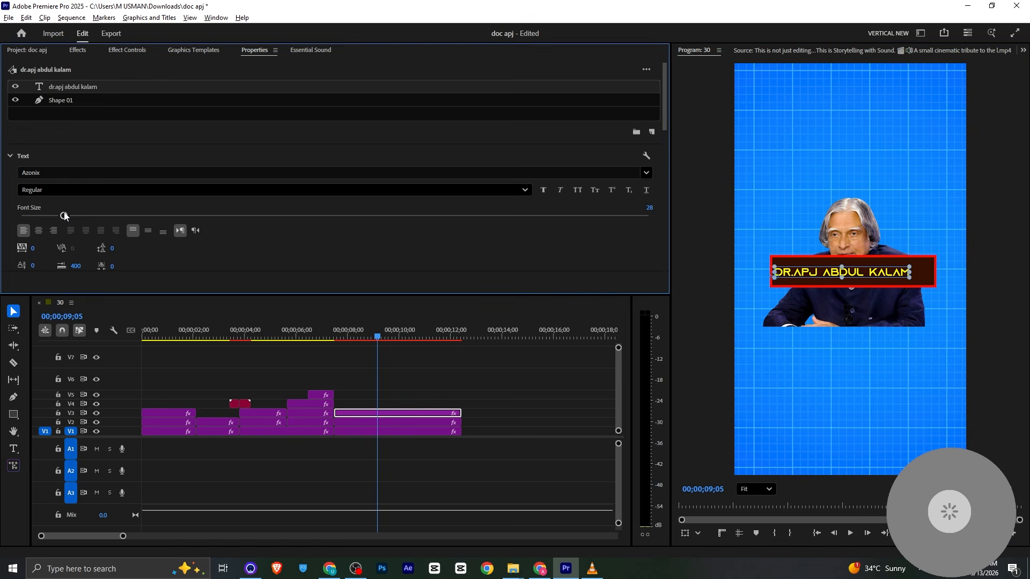
pyautogui.moveTo(71, 217); pyautogui.dragTo(74, 217)
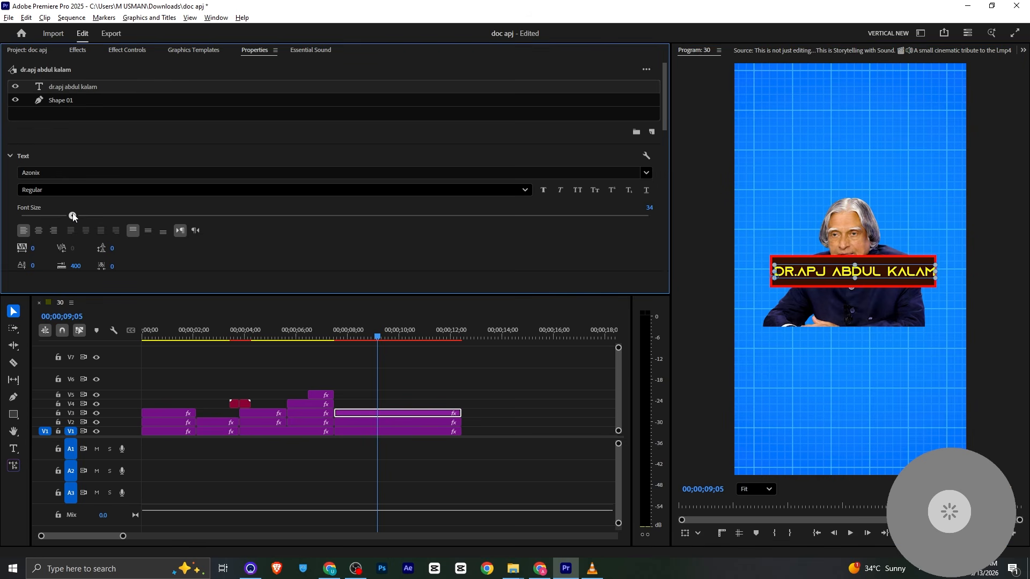
pyautogui.click(397, 379)
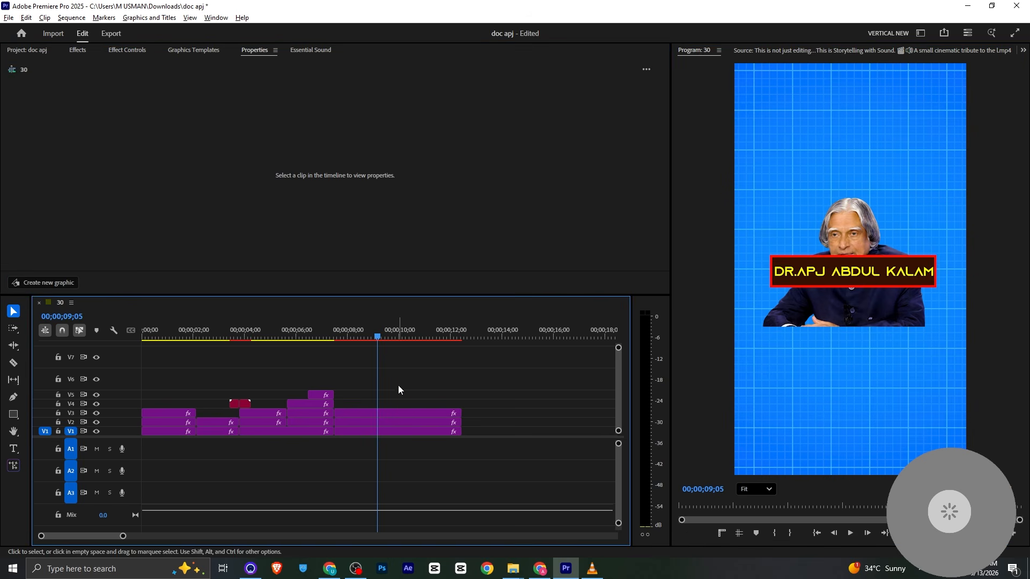
# Save the project and move the name title clip down over the portrait's lower edge, with Motion position 531.0, 1328.5.
pyautogui.hotkey('ctrl', 's')
pyautogui.click(372, 416)
pyautogui.click(127, 49)
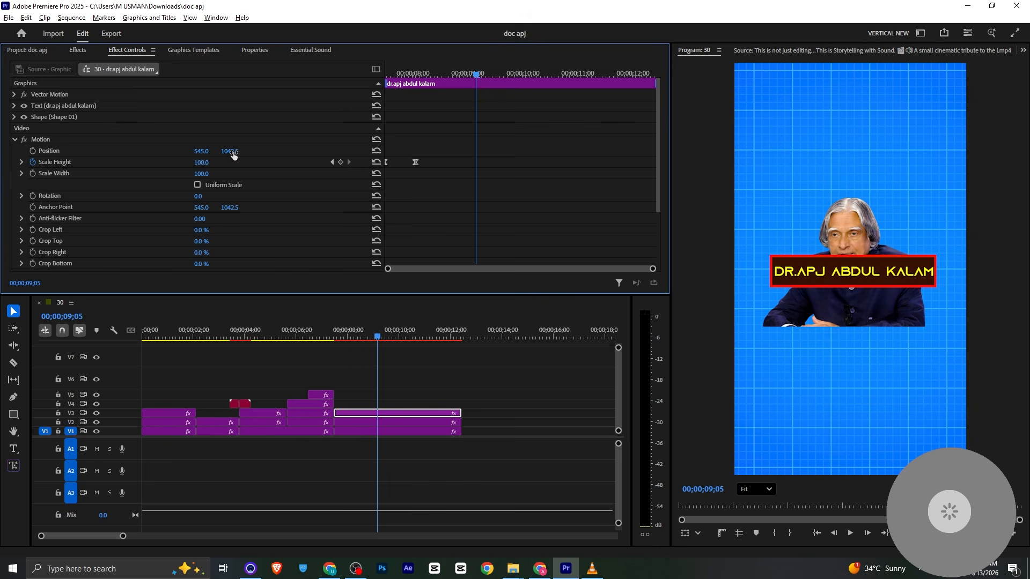
pyautogui.moveTo(232, 154); pyautogui.dragTo(282, 154)
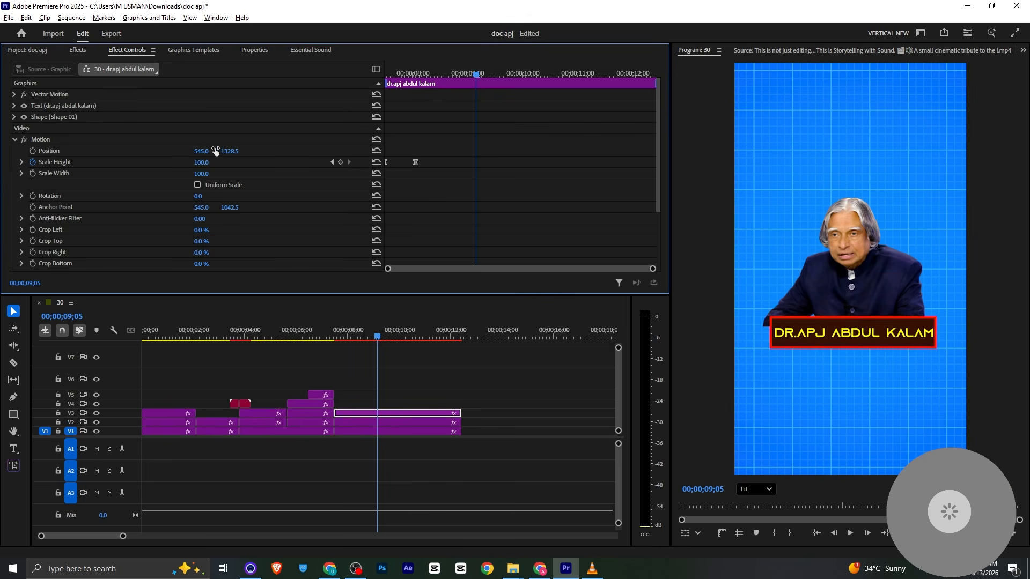
pyautogui.moveTo(215, 151); pyautogui.dragTo(207, 152)
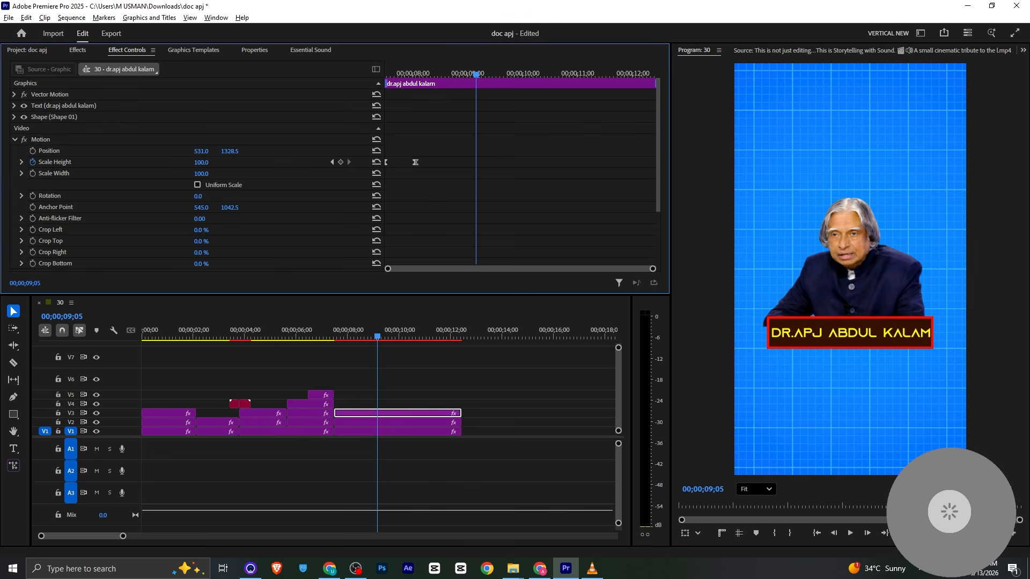
# Animate the 24.png portrait's Position to rise from Y 2426.0 at the clip's start to 960.0 shortly after, and save the project.
pyautogui.click(348, 422)
pyautogui.click(33, 106)
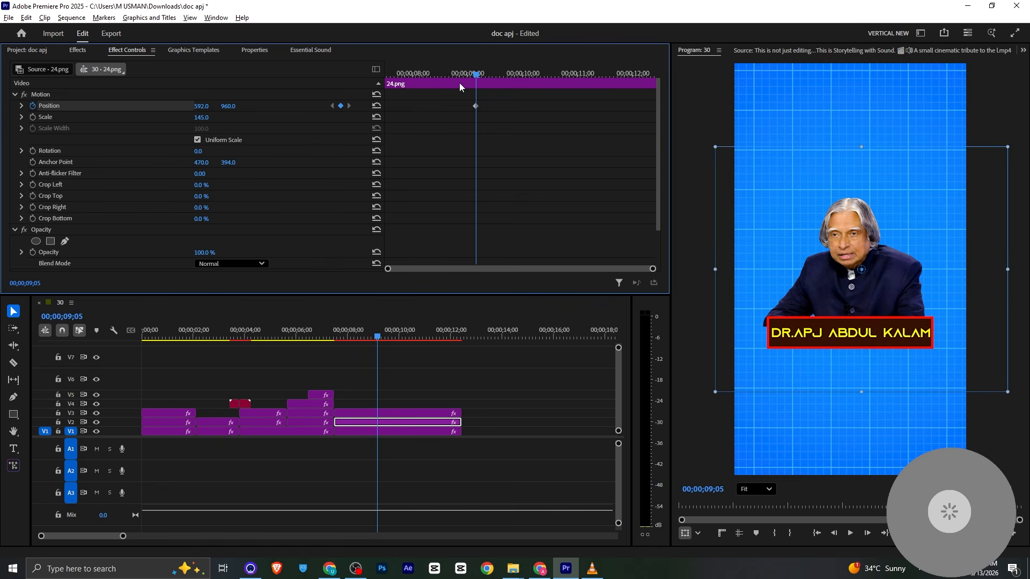
pyautogui.moveTo(475, 106); pyautogui.dragTo(340, 72)
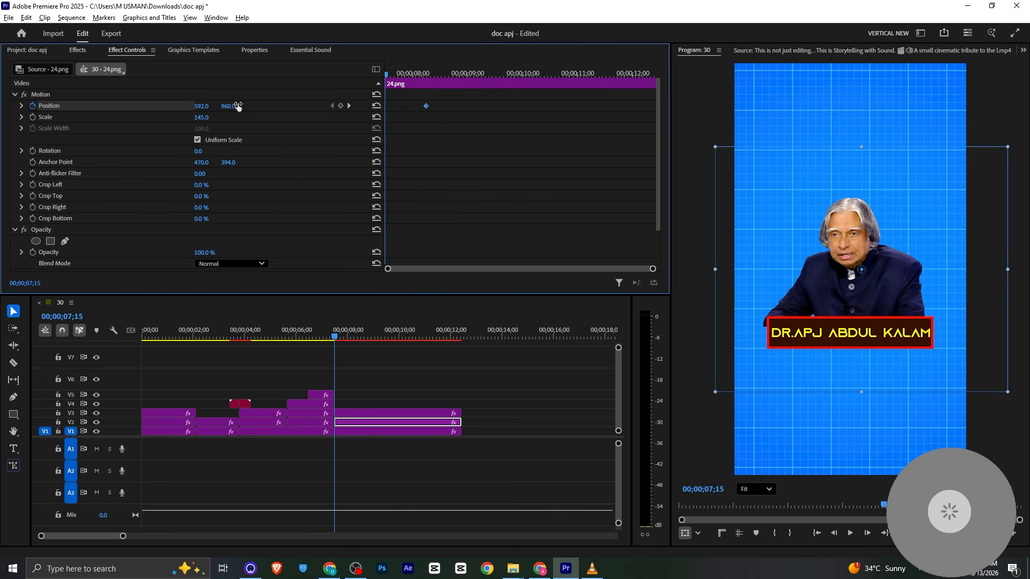
pyautogui.moveTo(234, 106); pyautogui.dragTo(278, 106)
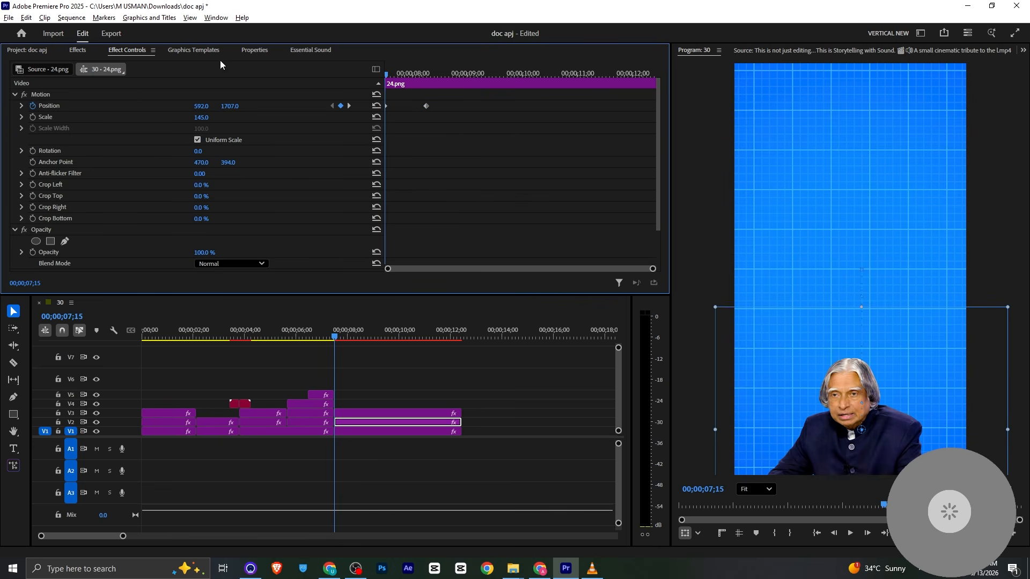
pyautogui.moveTo(229, 106); pyautogui.dragTo(249, 157)
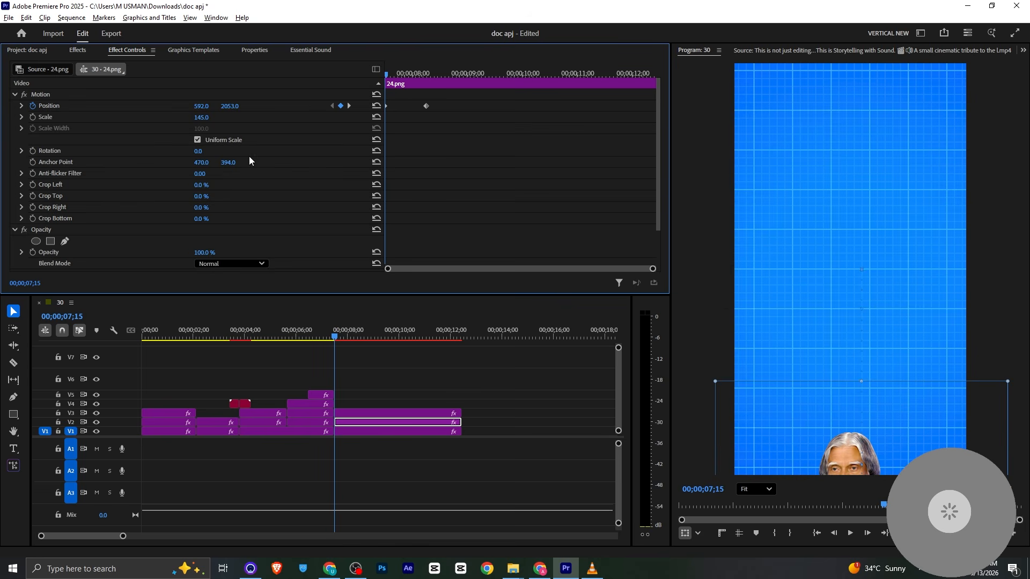
pyautogui.moveTo(230, 105); pyautogui.dragTo(424, 110)
pyautogui.hotkey('ctrl', 's')
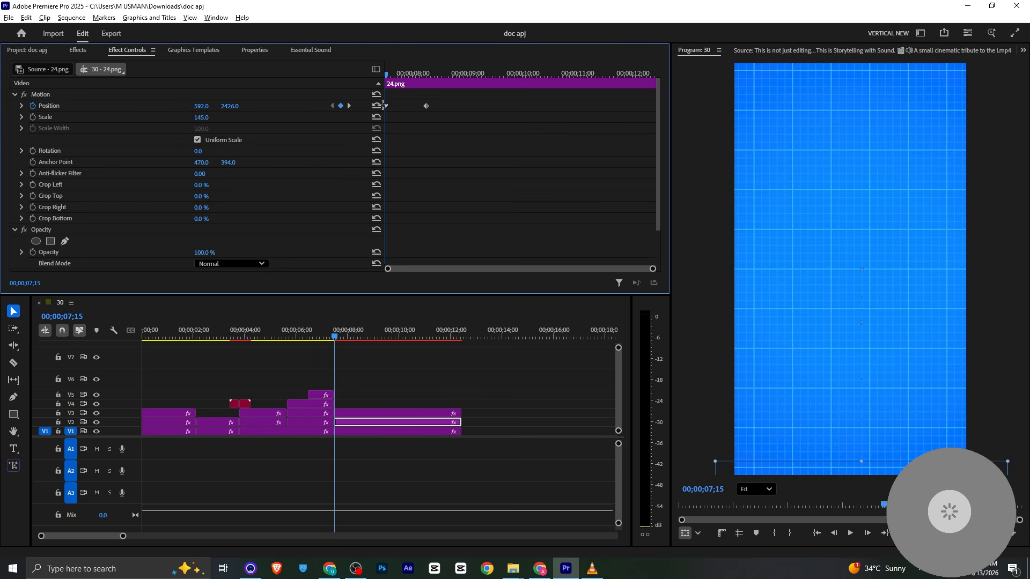
# Ease the portrait's Position keyframes, shape the velocity curve for a fast start and long slow-down, and preview the motion.
pyautogui.rightClick(426, 106)
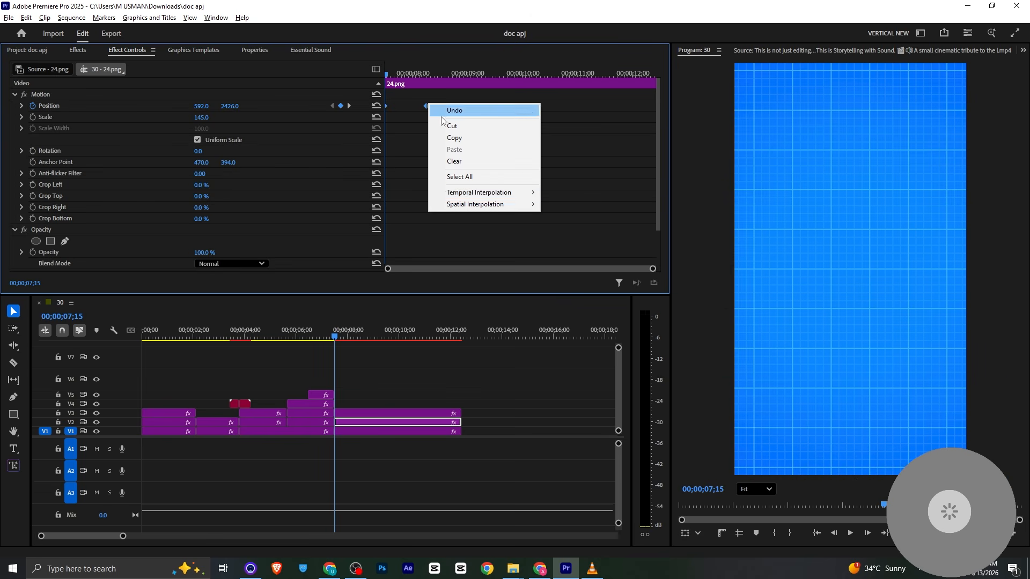
pyautogui.moveTo(479, 192)
pyautogui.click(576, 253)
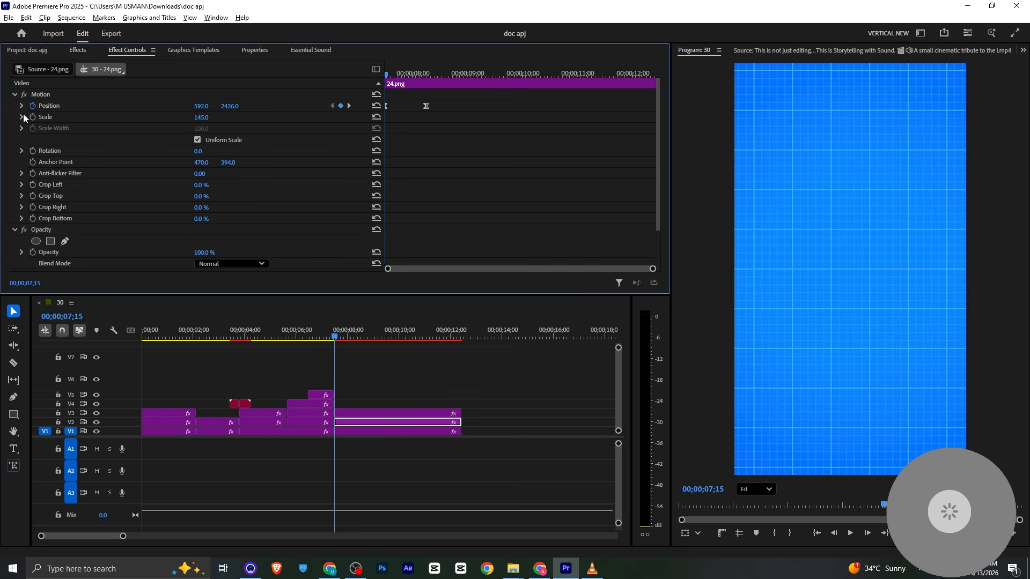
pyautogui.click(22, 106)
pyautogui.click(426, 106)
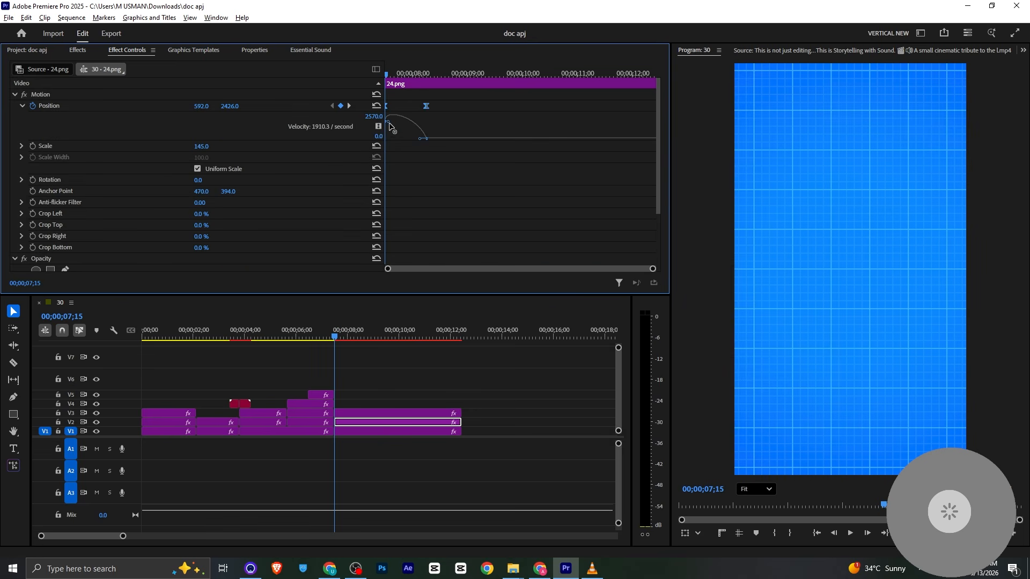
pyautogui.moveTo(421, 138); pyautogui.dragTo(406, 139)
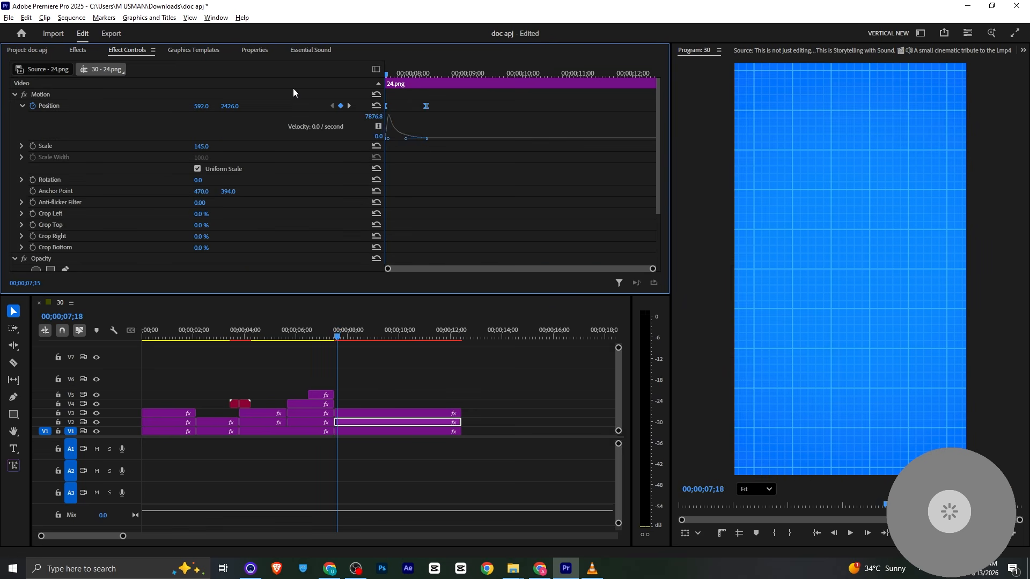
pyautogui.press('space')
pyautogui.press('space')
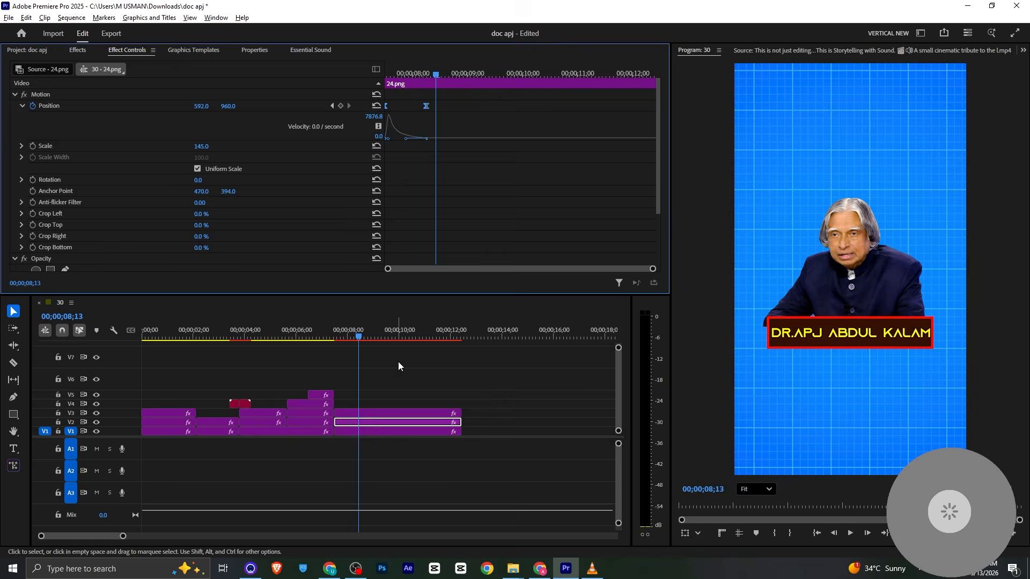
# Check the reference video, and draw a circle with the Ellipse tool at 00;00;08;22, centred over the portrait's head.
pyautogui.click(590, 572)
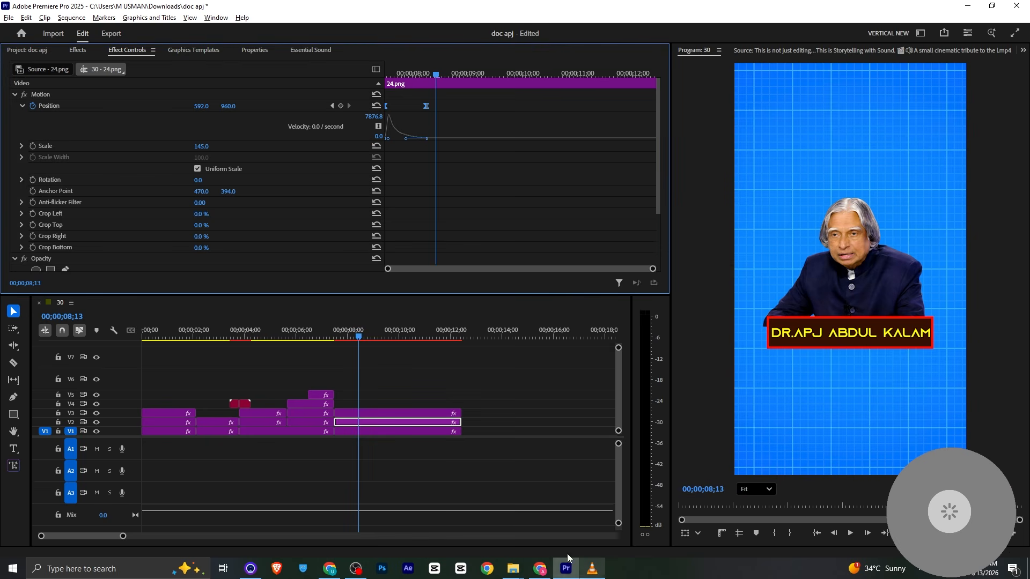
pyautogui.click(565, 569)
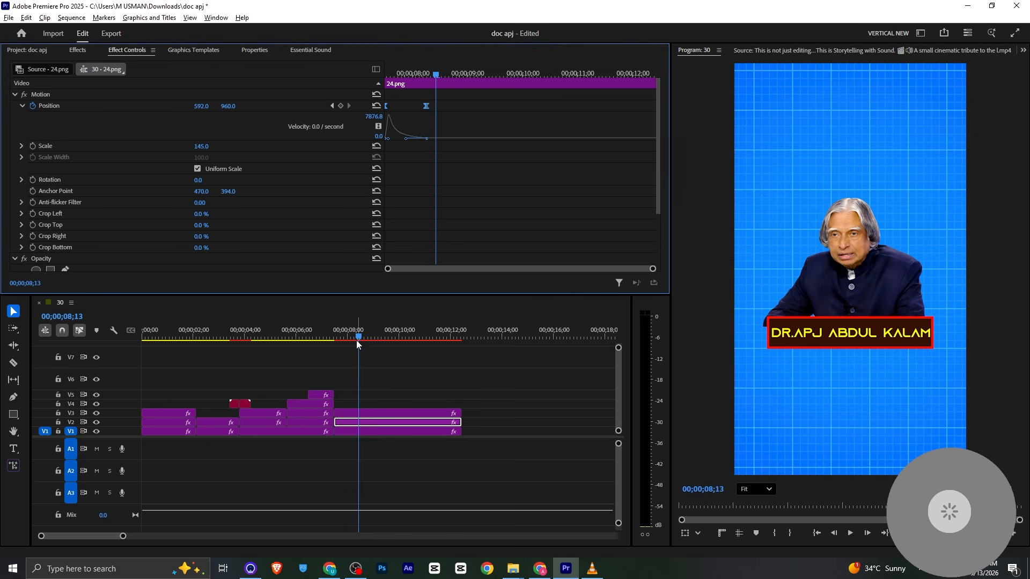
pyautogui.moveTo(359, 343)
pyautogui.mouseDown()
pyautogui.moveTo(373, 330)
pyautogui.moveTo(365, 338)
pyautogui.mouseUp()
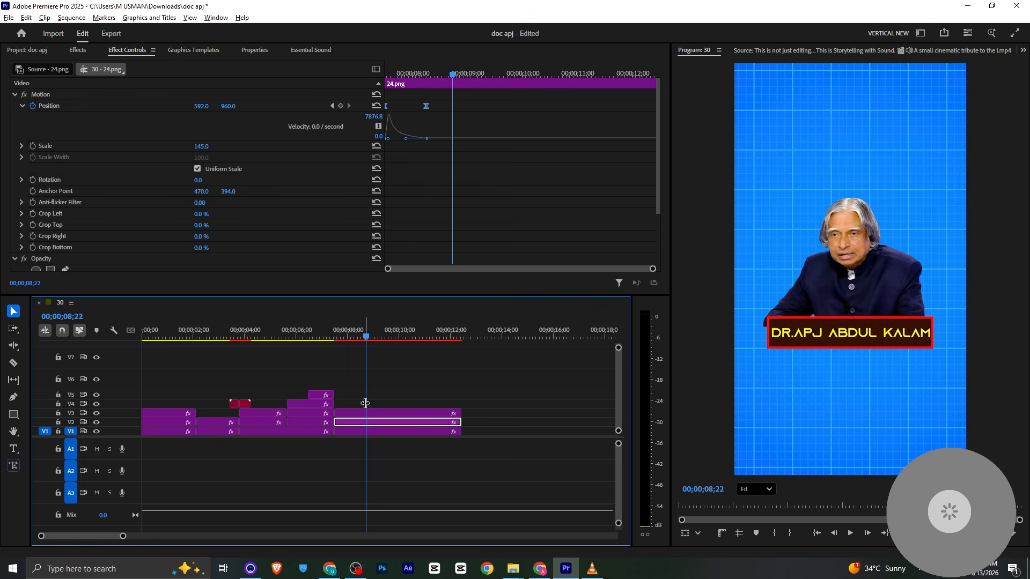
pyautogui.click(365, 404)
pyautogui.moveTo(14, 415); pyautogui.dragTo(33, 427)
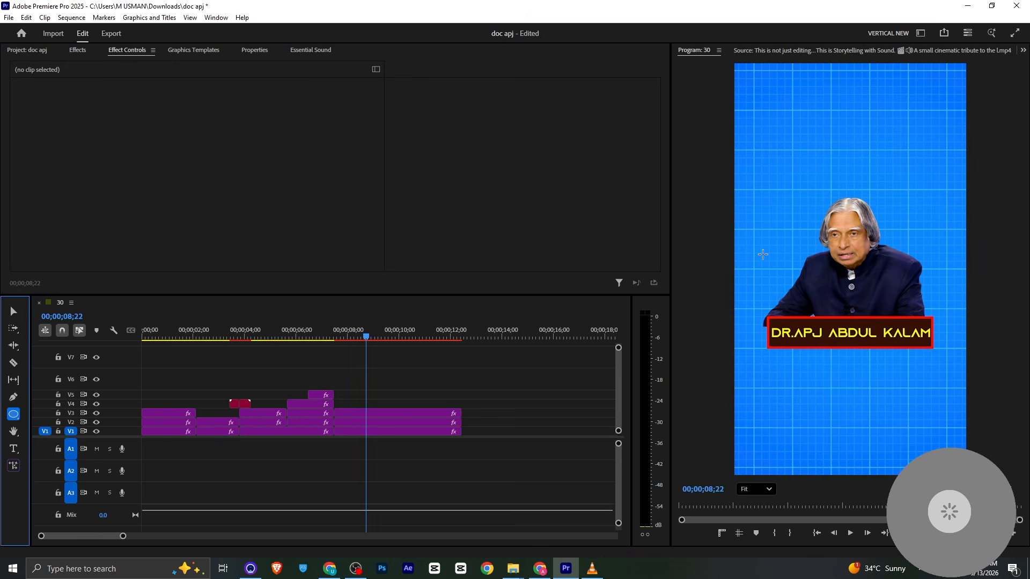
pyautogui.moveTo(792, 183); pyautogui.dragTo(906, 294)
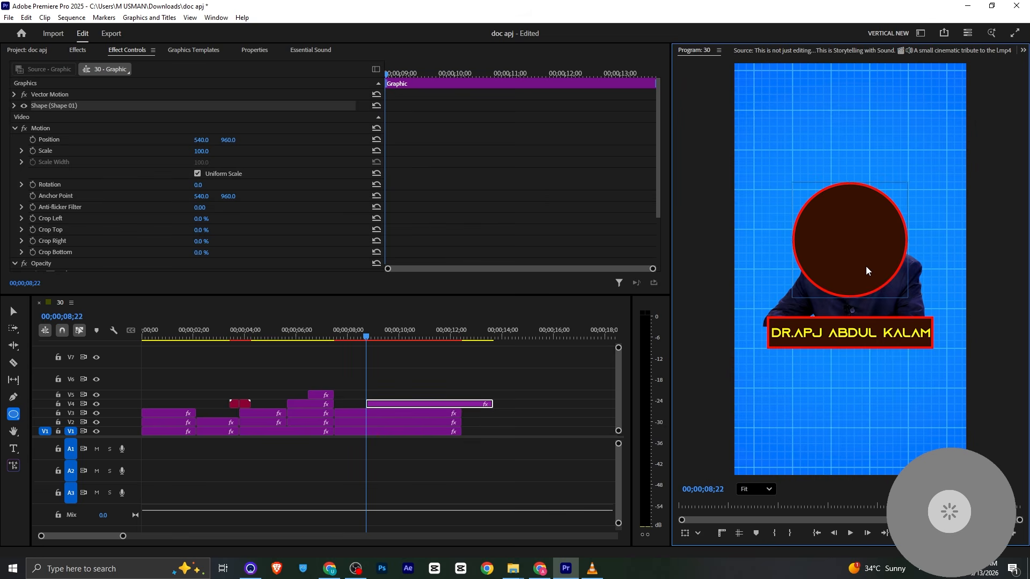
pyautogui.press('v')
pyautogui.moveTo(868, 242); pyautogui.dragTo(870, 227)
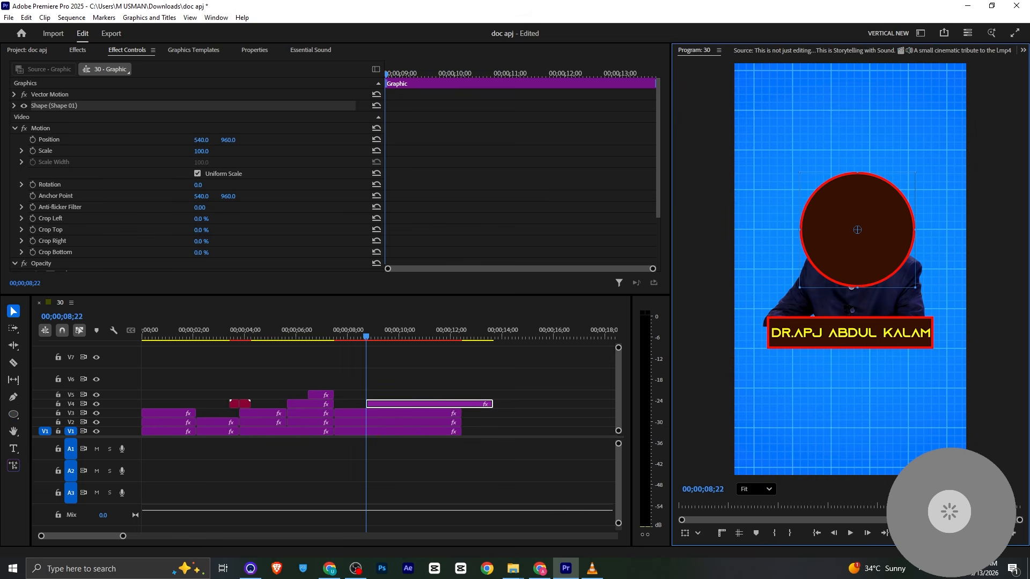
# Start the circle's clip on V4 slightly earlier and move the 24.png portrait clip to V5 so it sits in front.
pyautogui.click(920, 490)
pyautogui.click(932, 446)
pyautogui.click(495, 373)
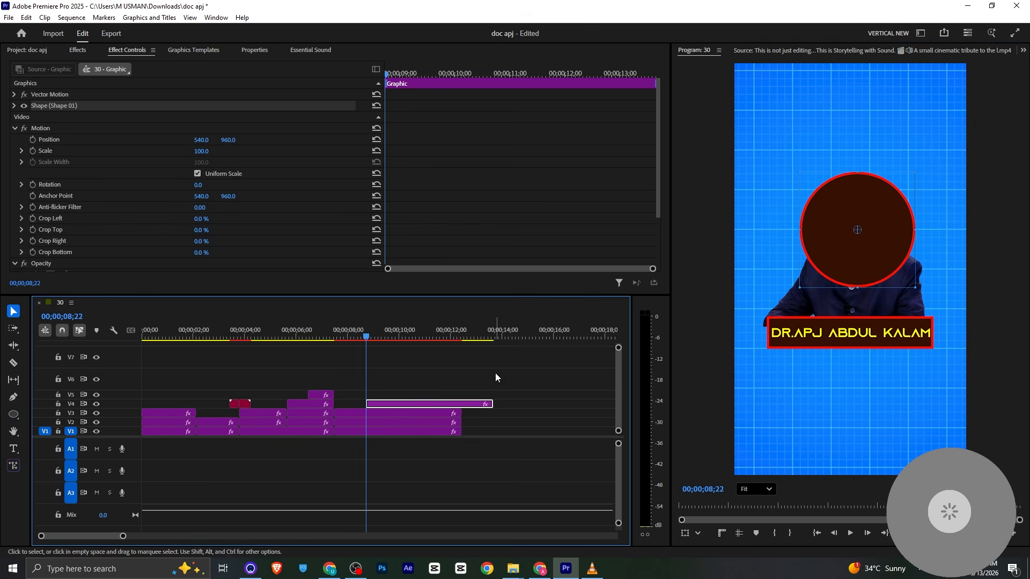
pyautogui.moveTo(377, 342)
pyautogui.mouseDown()
pyautogui.moveTo(350, 338)
pyautogui.moveTo(360, 338)
pyautogui.mouseUp()
pyautogui.moveTo(377, 404)
pyautogui.mouseDown()
pyautogui.moveTo(383, 413)
pyautogui.moveTo(388, 400)
pyautogui.moveTo(383, 413)
pyautogui.mouseUp()
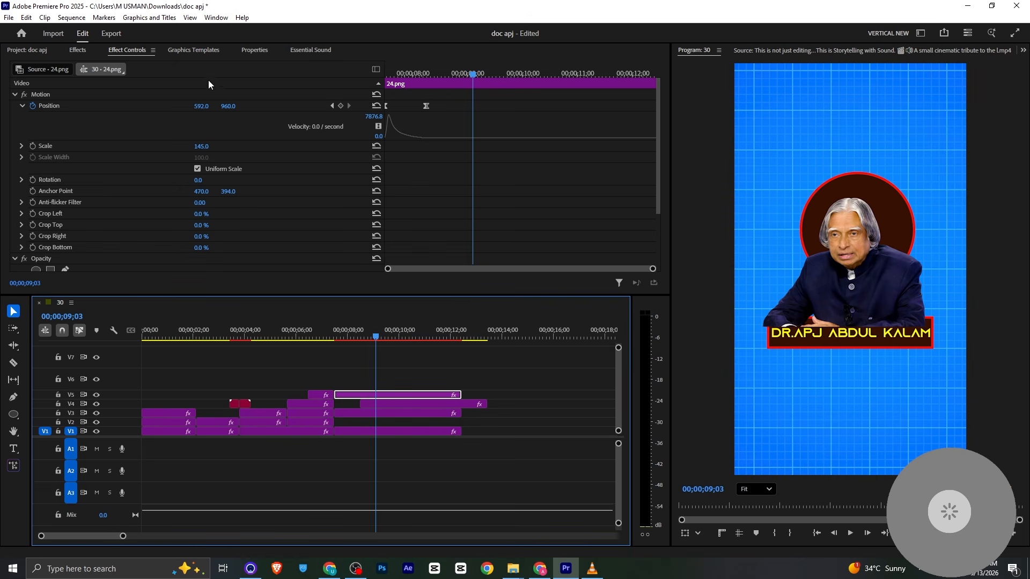
# Shift the circle graphic on V4 sideways behind the portrait by setting its Motion position to 508.0, 960.0.
pyautogui.click(369, 414)
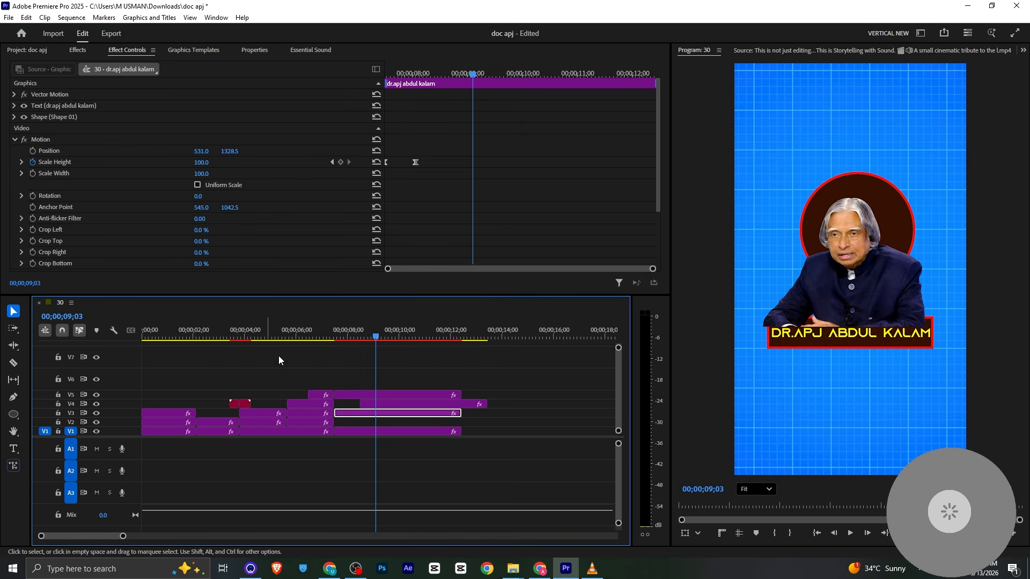
pyautogui.click(386, 404)
pyautogui.click(177, 135)
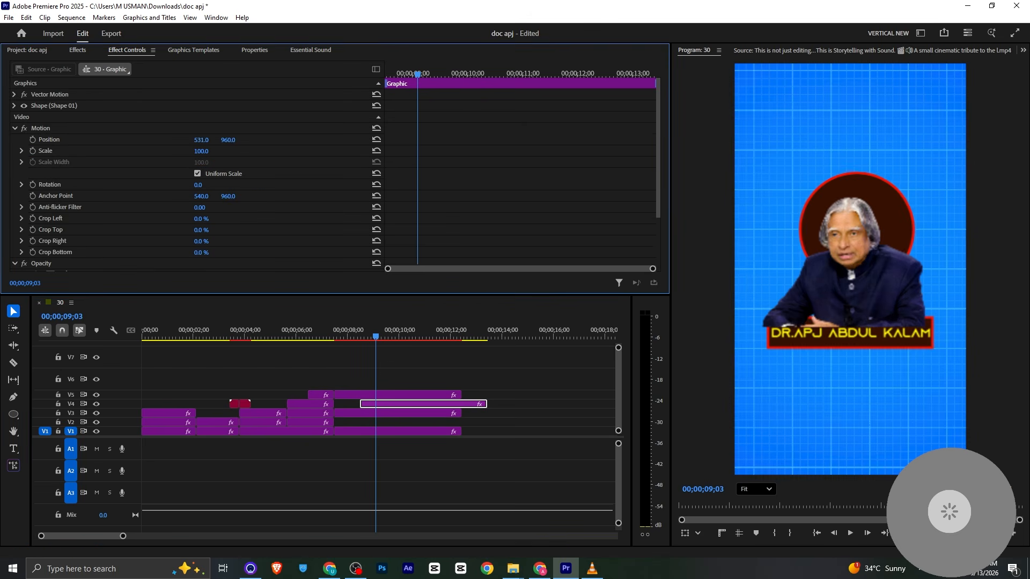
# Turn off the circle's stroke and sample its fill colour from the yellow lettering of the name title.
pyautogui.click(254, 50)
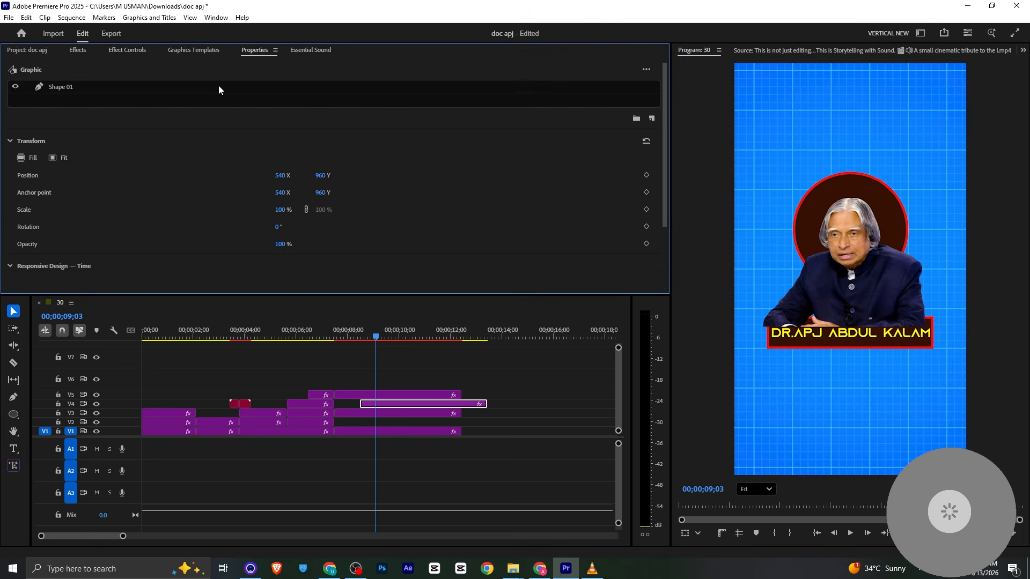
pyautogui.click(61, 86)
pyautogui.click(20, 214)
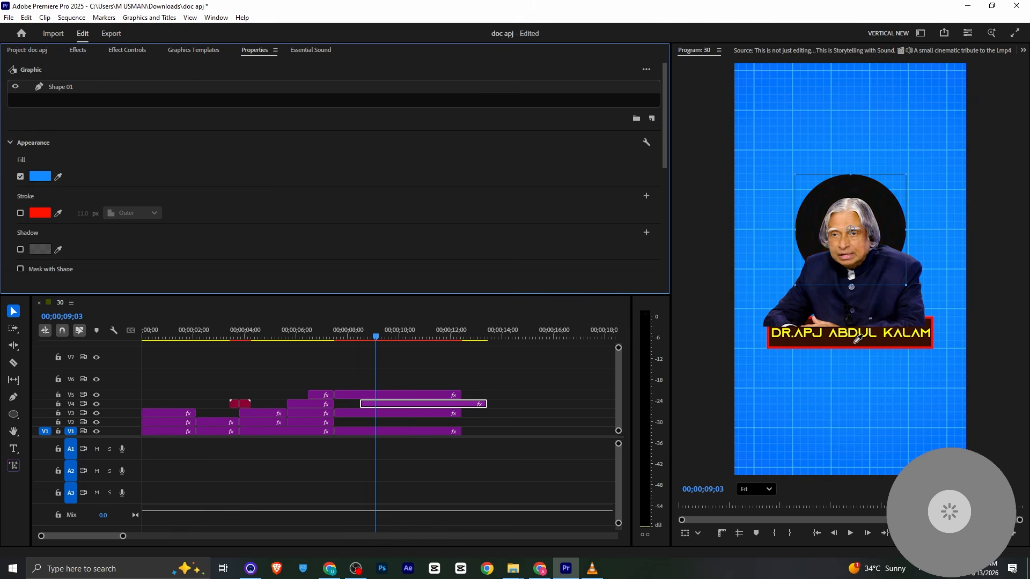
pyautogui.click(776, 330)
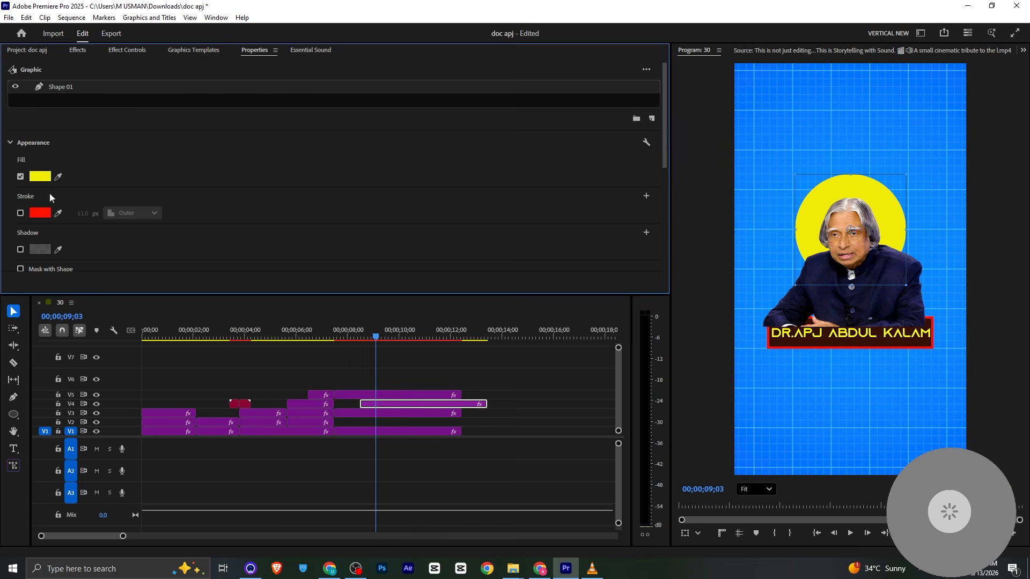
# Re-enable the circle's 11 px outer stroke and colour it a darker yellow, RGB 157, 155, 45, keeping the yellow fill.
pyautogui.click(21, 213)
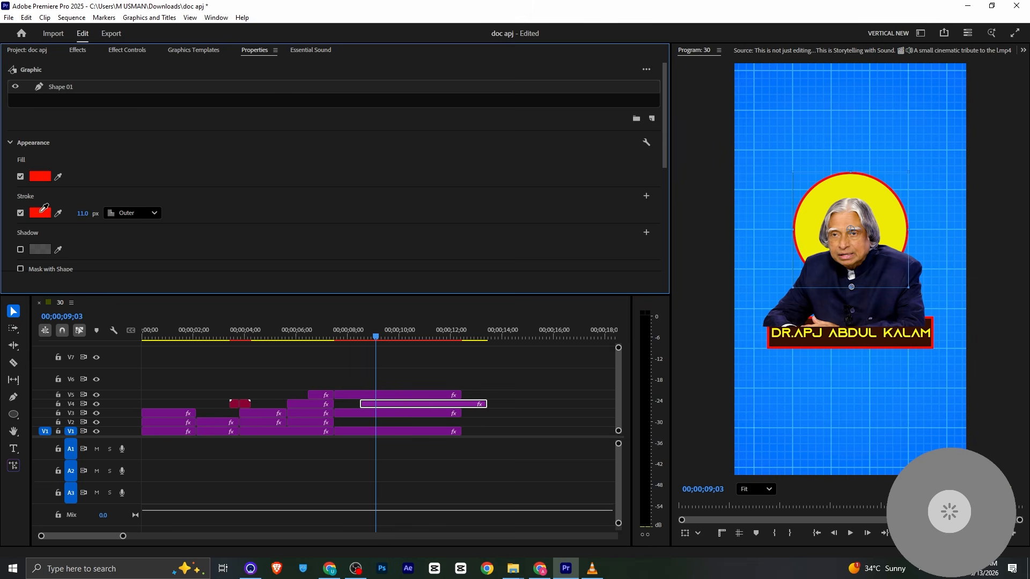
pyautogui.hotkey('ctrl', 'z')
pyautogui.click(49, 179)
pyautogui.click(40, 213)
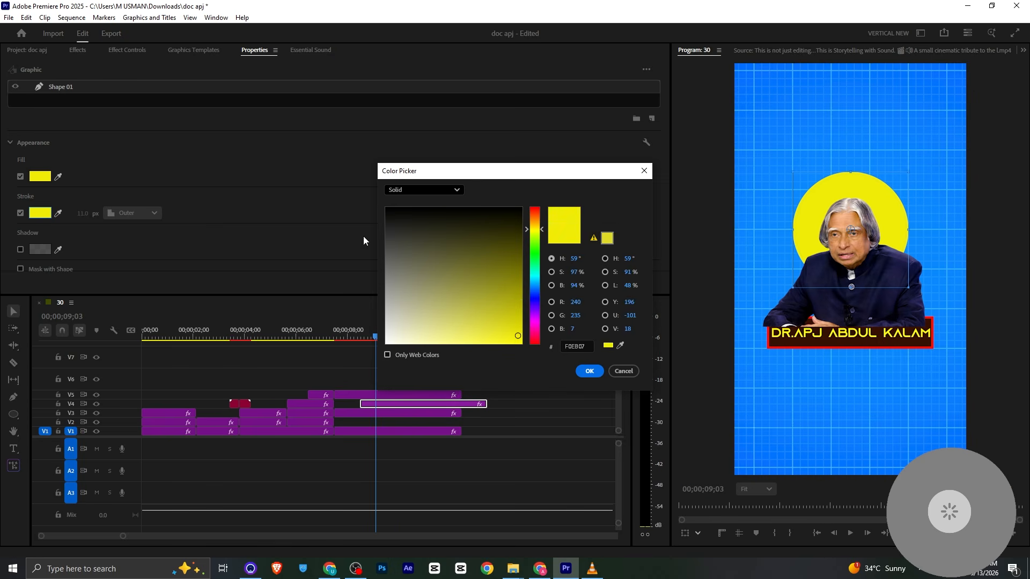
pyautogui.click(523, 304)
pyautogui.moveTo(523, 304); pyautogui.dragTo(480, 289)
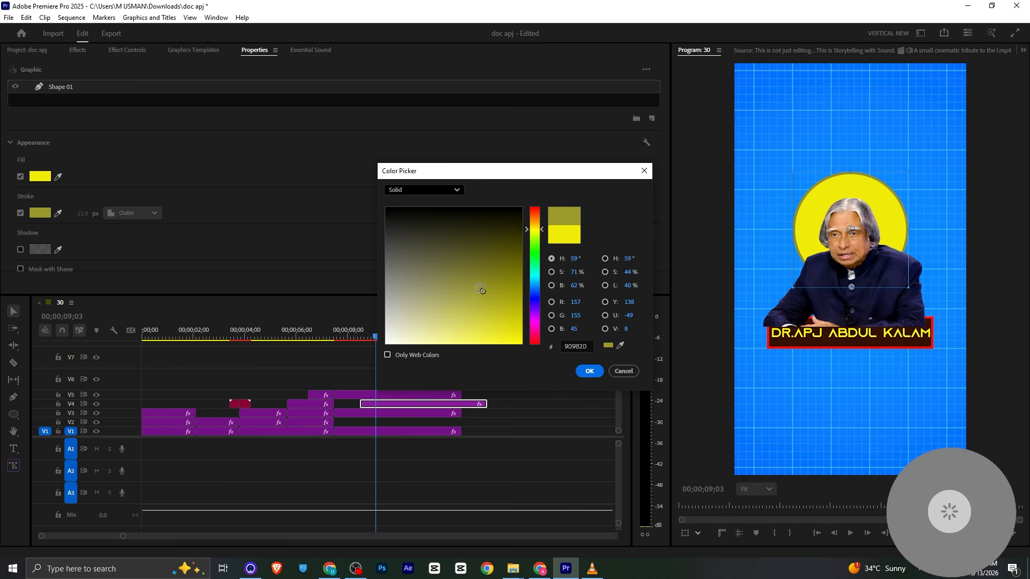
pyautogui.click(578, 370)
# Find the Drop Shadow effect by searching "drop" and apply it to the circle clip on V4.
pyautogui.click(80, 50)
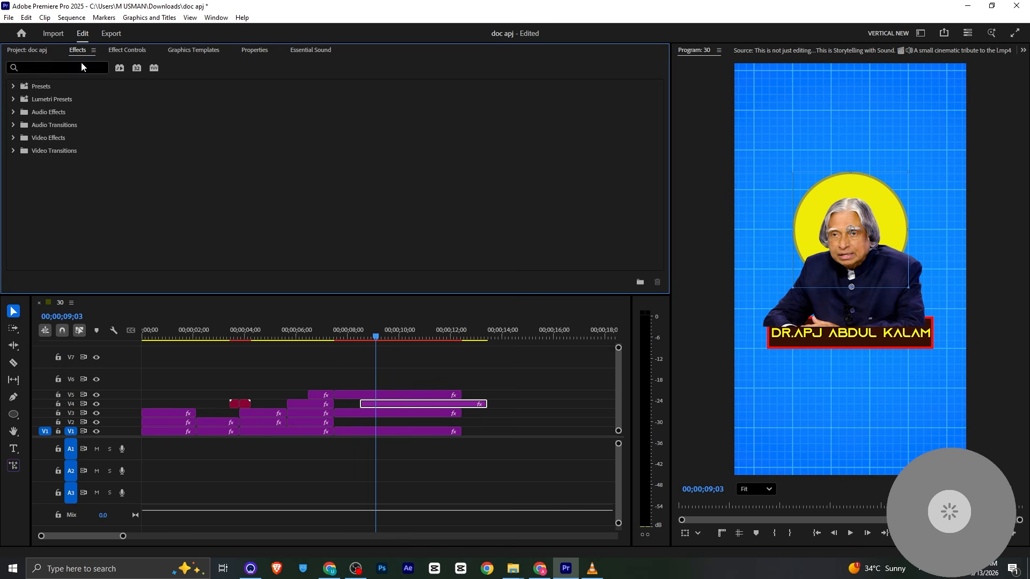
pyautogui.click(82, 64)
pyautogui.write('drop')
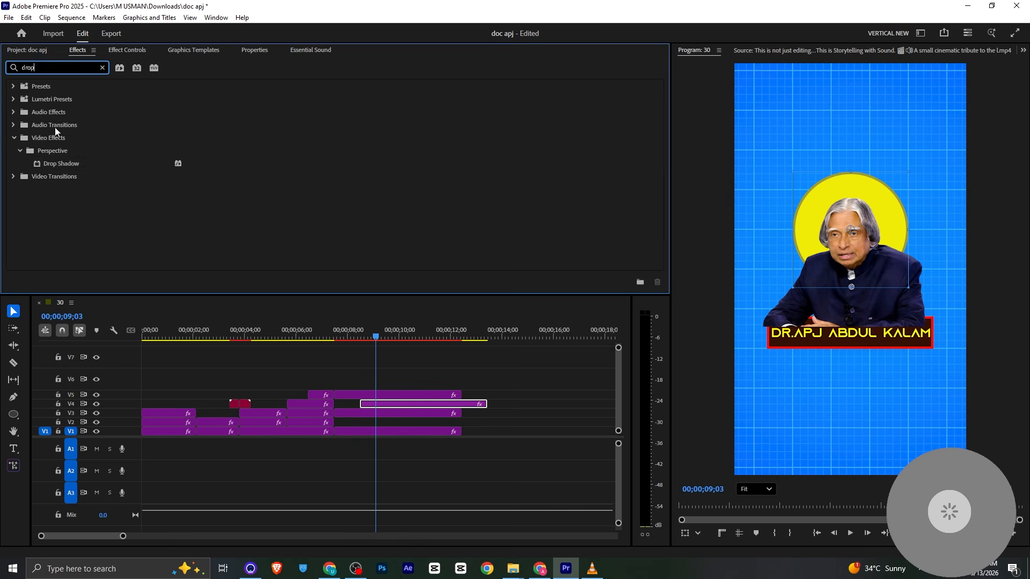
pyautogui.click(63, 162)
pyautogui.moveTo(300, 313); pyautogui.dragTo(395, 404)
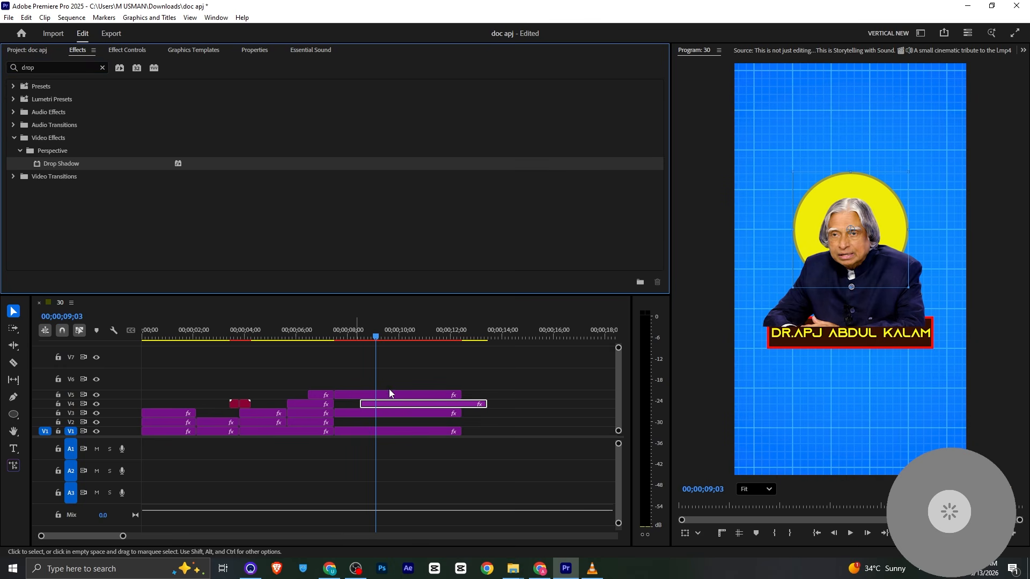
# Sample the circle's yellow fill as the Shadow Color of its Drop Shadow effect.
pyautogui.click(113, 49)
pyautogui.scroll(-5, 129, 137)
pyautogui.scroll(4, 126, 140)
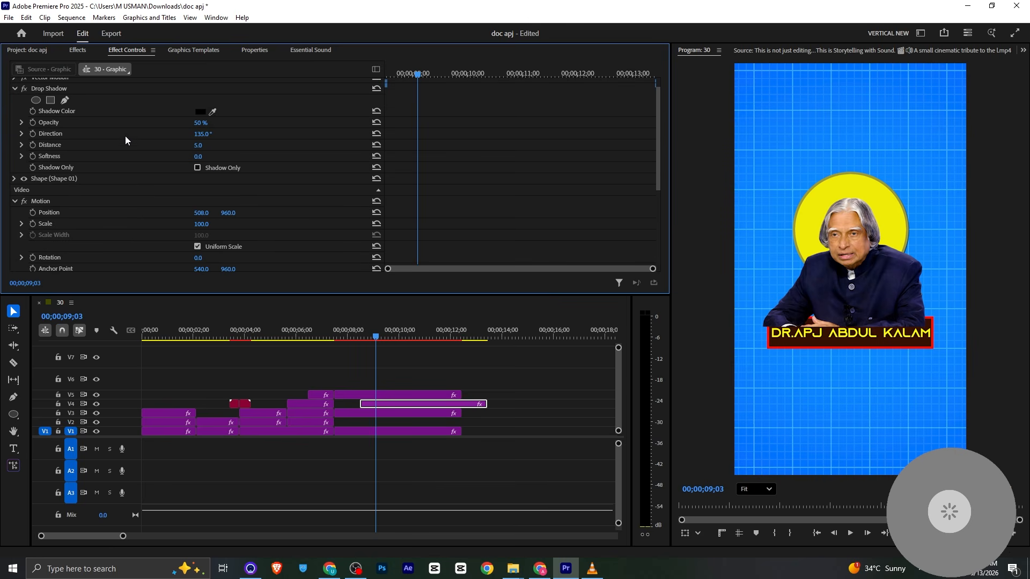
pyautogui.click(213, 112)
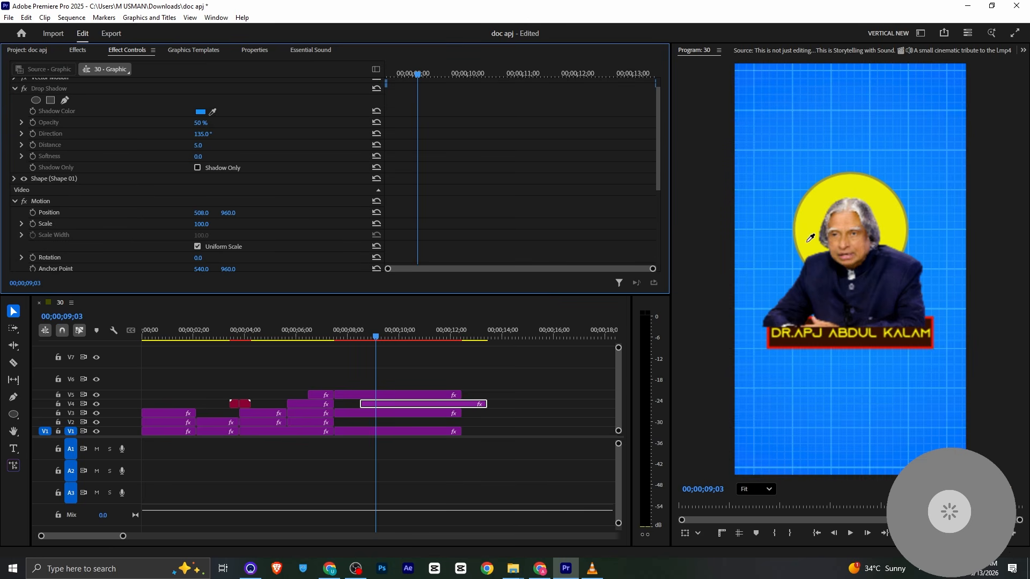
pyautogui.click(816, 212)
pyautogui.scroll(1, 110, 134)
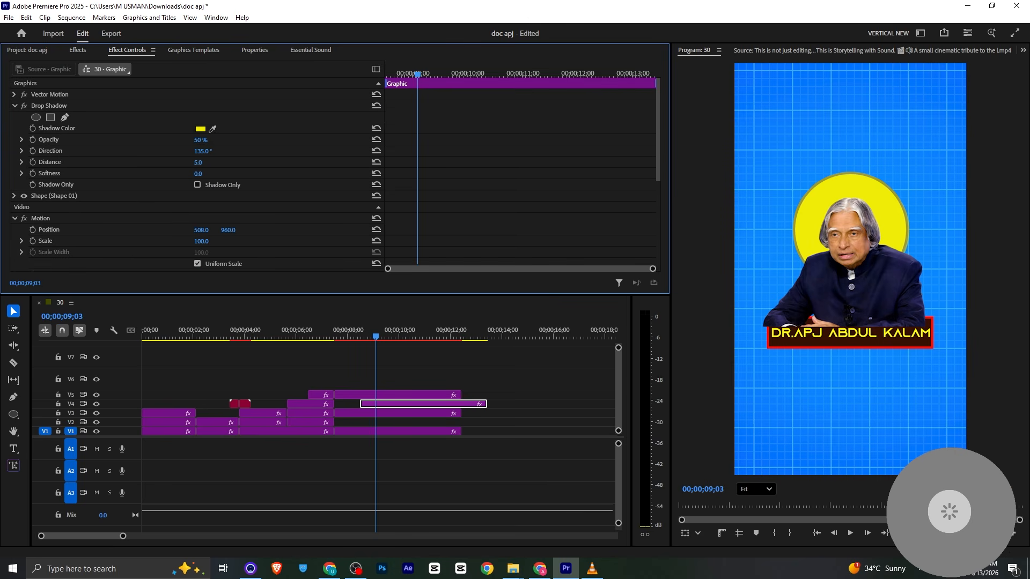
# Set the circle's Drop Shadow opacity to 100 % and its softness to 151, and save the project.
pyautogui.moveTo(200, 140); pyautogui.dragTo(226, 139)
pyautogui.moveTo(198, 174); pyautogui.dragTo(303, 173)
pyautogui.click(423, 368)
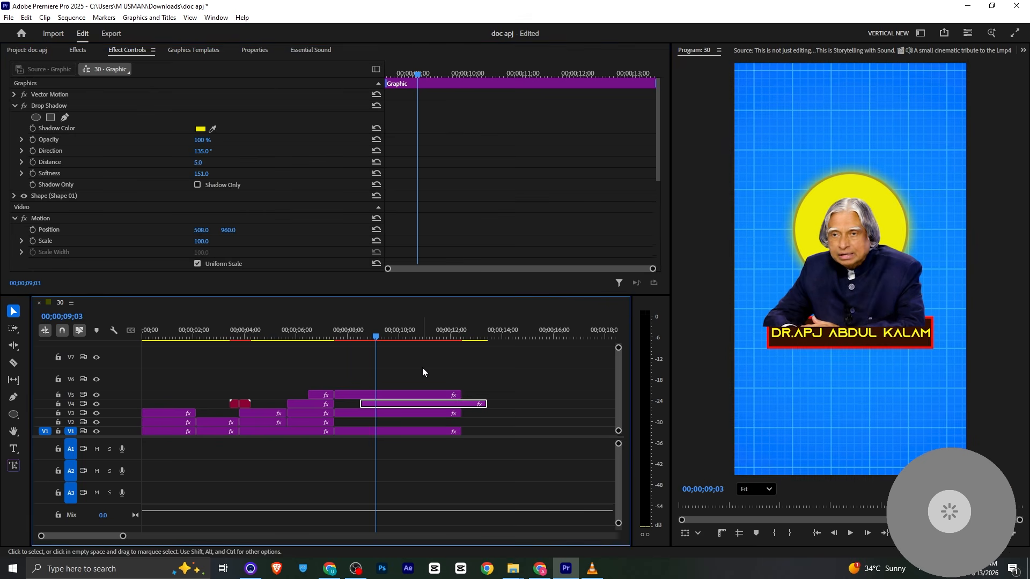
pyautogui.click(362, 403)
# Switch to the reference video in VLC and examine how the yellow circle appears behind the portrait at about 8 seconds.
pyautogui.click(592, 569)
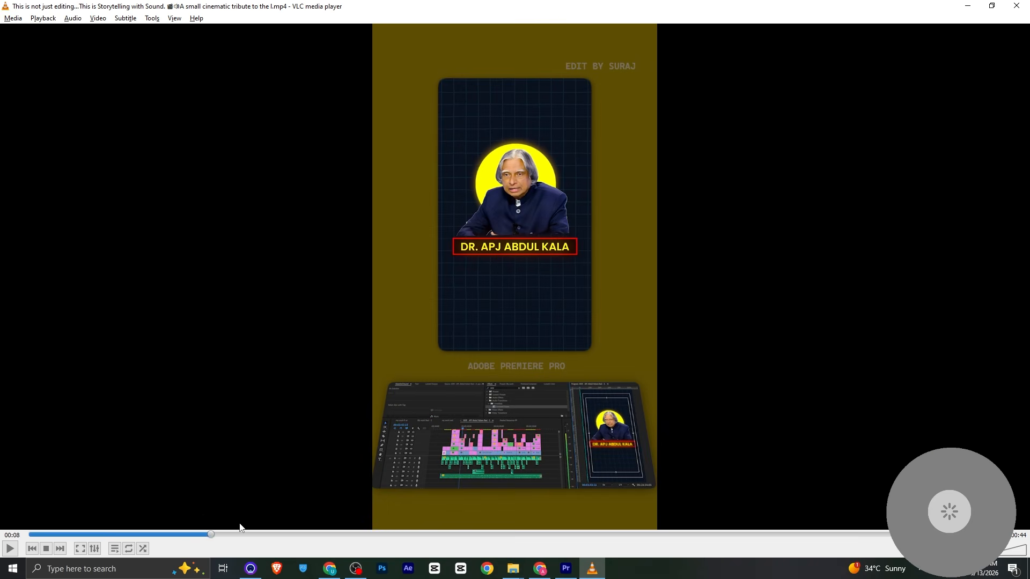
pyautogui.moveTo(201, 539)
pyautogui.mouseDown()
pyautogui.moveTo(192, 539)
pyautogui.moveTo(220, 536)
pyautogui.mouseUp()
pyautogui.hotkey('alt', 'Tab')
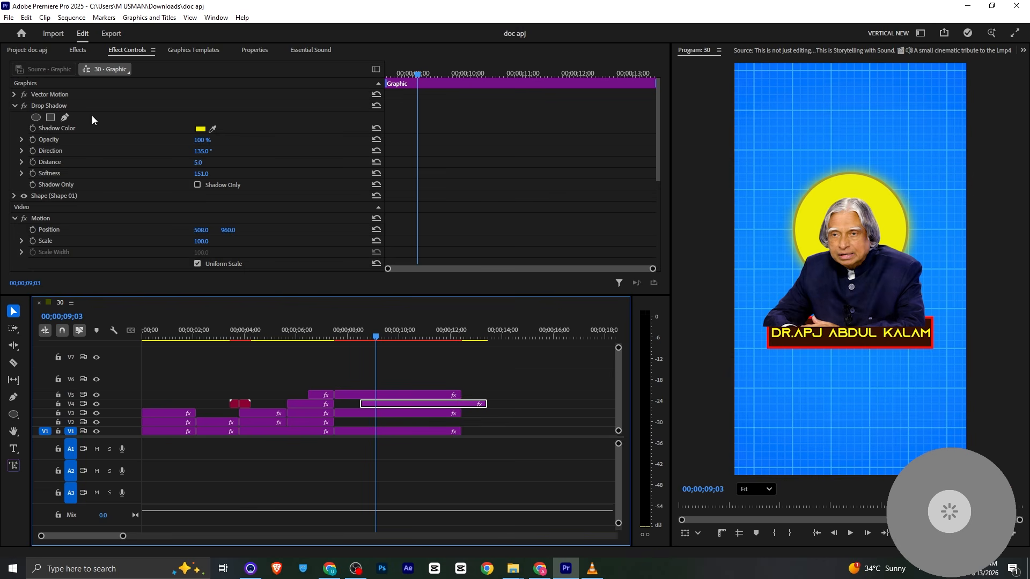
# Turn off Uniform Scale in the circle clip's Motion settings so that height and width scale separately.
pyautogui.scroll(-1, 98, 124)
pyautogui.scroll(1, 98, 123)
pyautogui.scroll(-2, 85, 188)
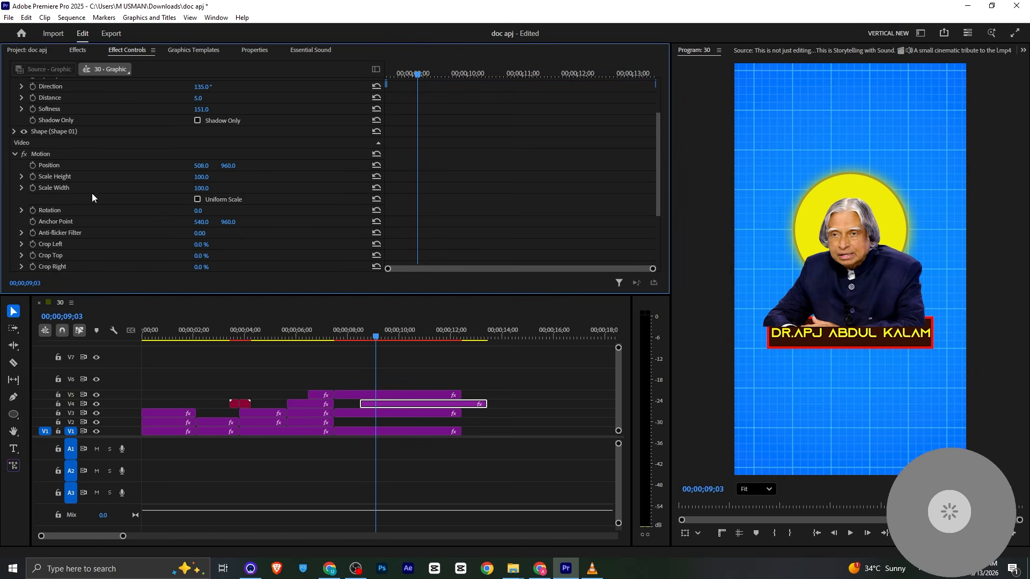
pyautogui.click(197, 200)
pyautogui.click(198, 201)
# Move the circle's anchor point down to 602, 1055 and keyframe its Scale Height at 00;00;09;03.
pyautogui.click(75, 226)
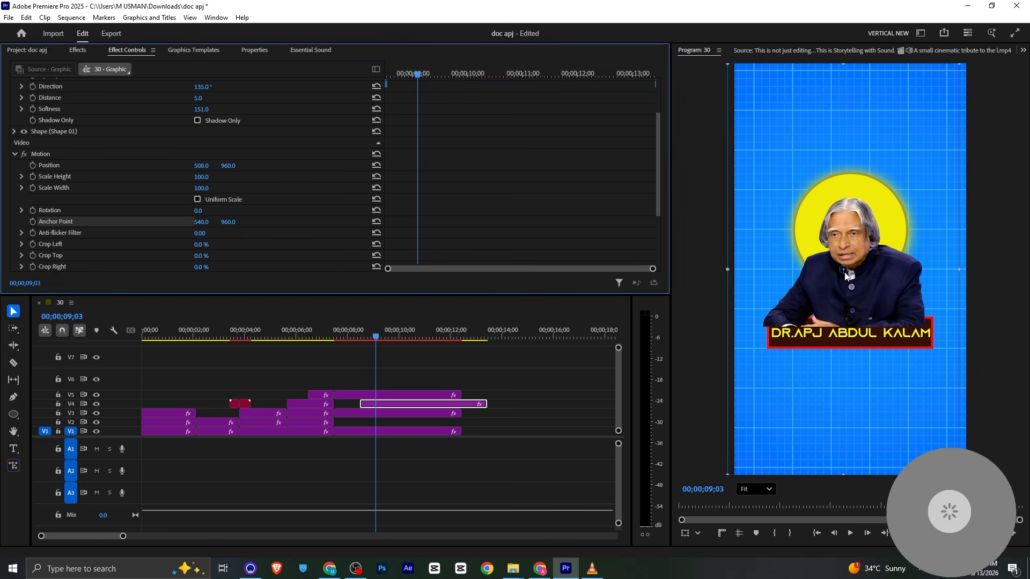
pyautogui.moveTo(845, 273); pyautogui.dragTo(854, 287)
pyautogui.hotkey('ctrl', 'z')
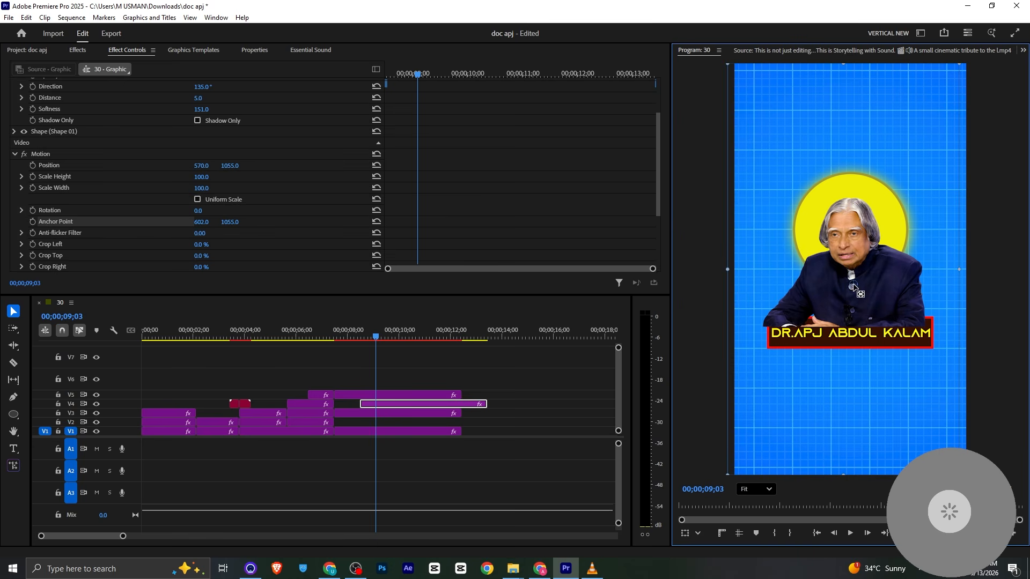
pyautogui.click(33, 178)
# Try a Scale Height keyframe of 0 at the circle clip's start, play the reveal, and undo the change.
pyautogui.click(385, 89)
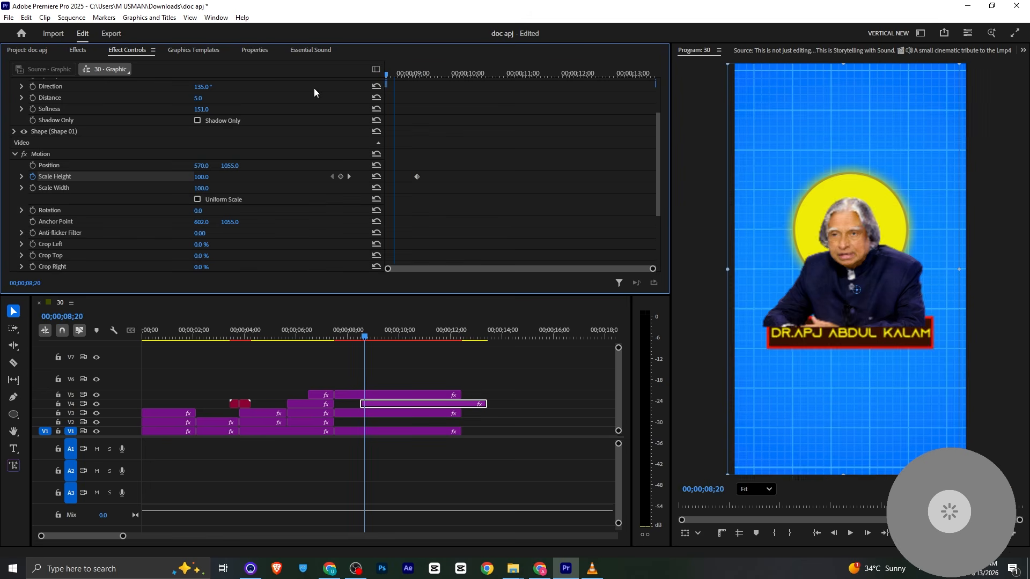
pyautogui.click(202, 176)
pyautogui.write('0')
pyautogui.press('Return')
pyautogui.hotkey('ctrl', 's')
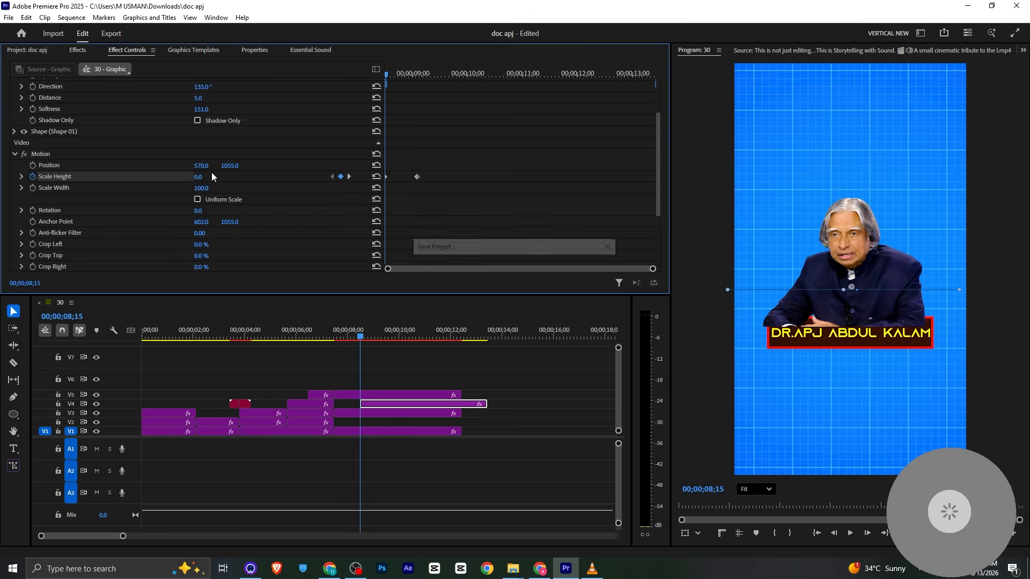
pyautogui.press('space')
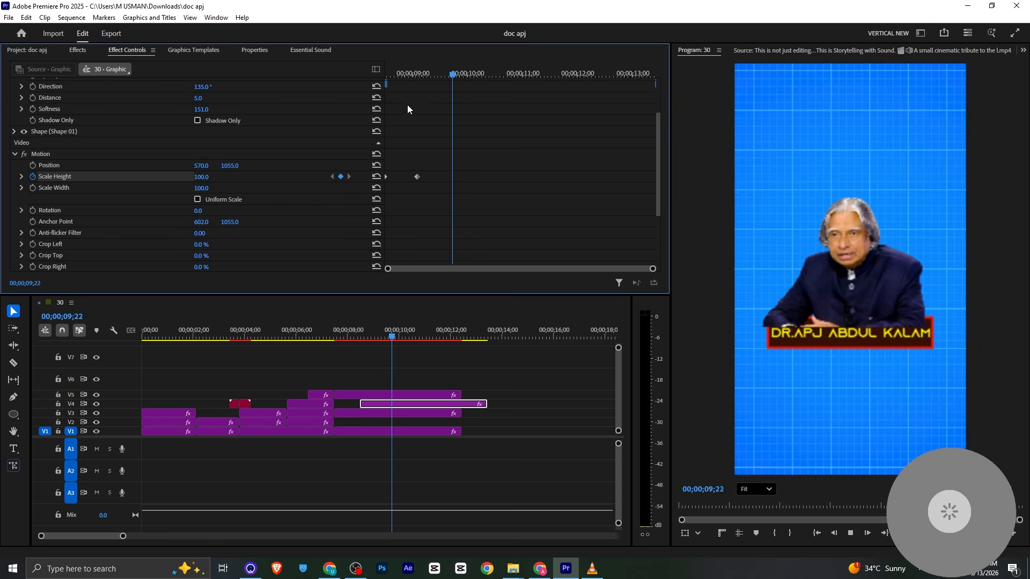
pyautogui.click(388, 75)
pyautogui.hotkey('ctrl', 'z')
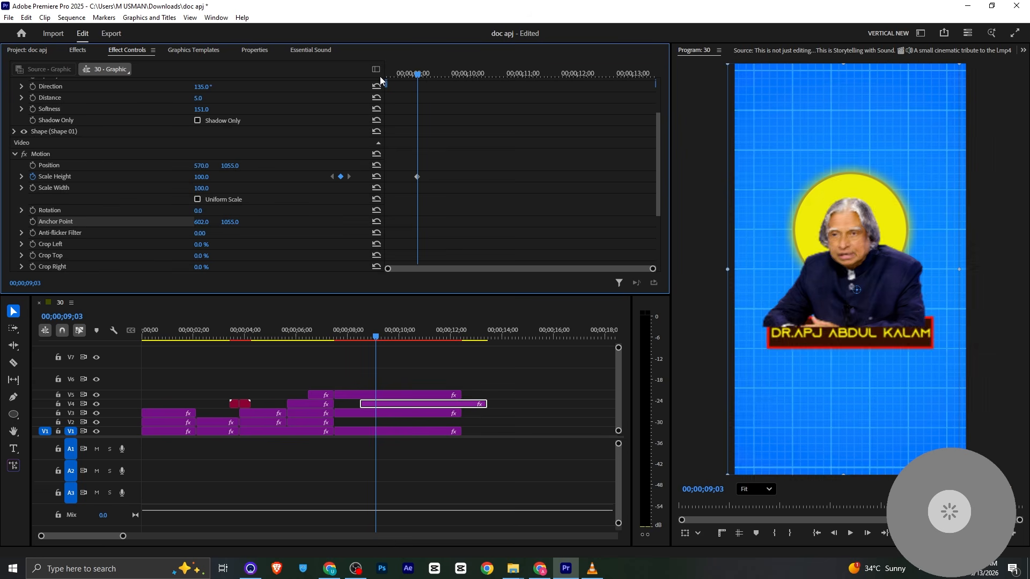
# Keyframe the circle's Scale Height at 0 at 00;00;08;15, save the project and play the reveal.
pyautogui.moveTo(416, 74); pyautogui.dragTo(387, 74)
pyautogui.click(208, 176)
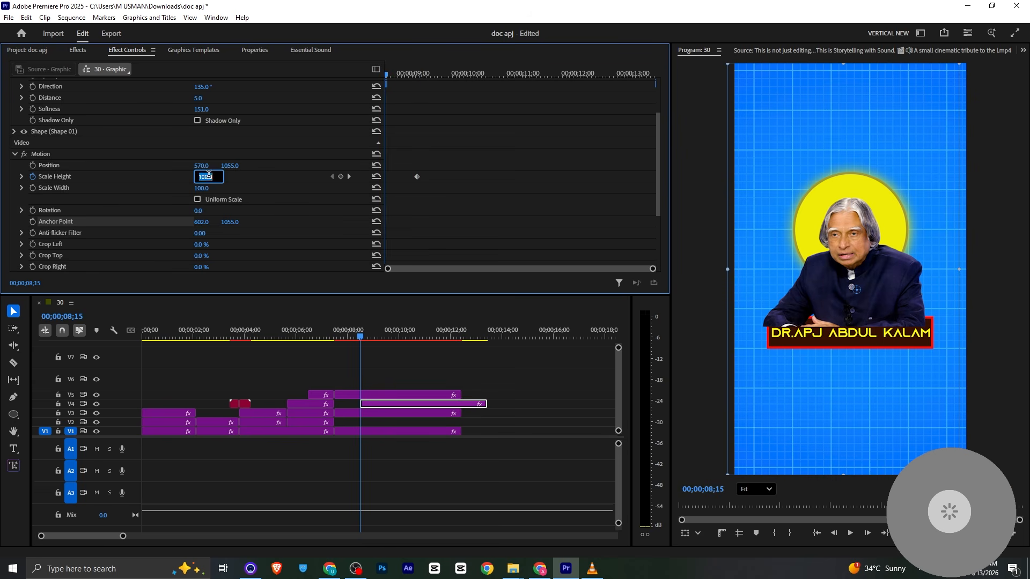
pyautogui.write('0')
pyautogui.press('Return')
pyautogui.hotkey('ctrl', 's')
pyautogui.press('space')
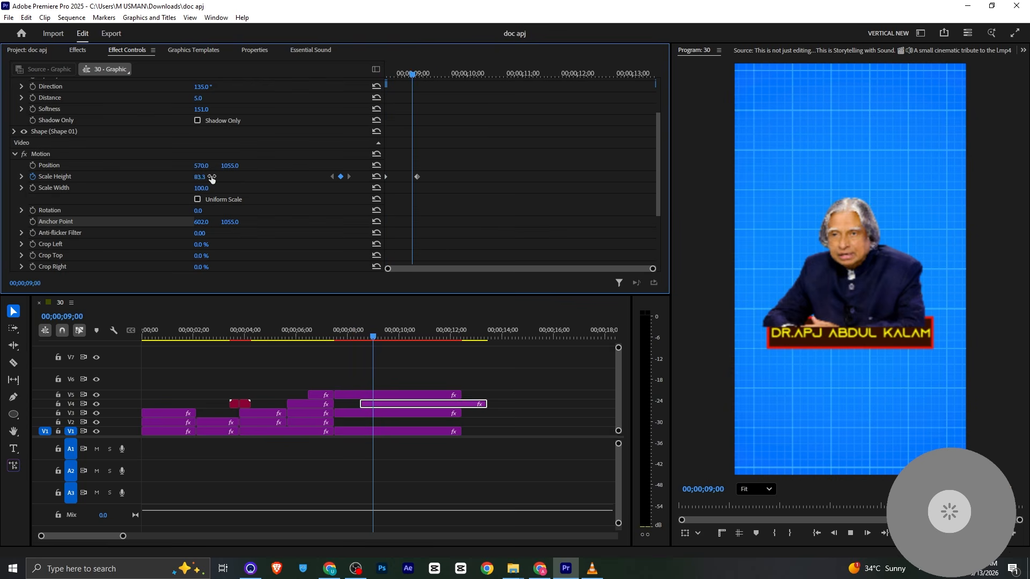
# Move the circle's ending Scale Height keyframe to 00;00;09;19 to slow the growth.
pyautogui.moveTo(416, 177); pyautogui.dragTo(447, 177)
pyautogui.click(397, 74)
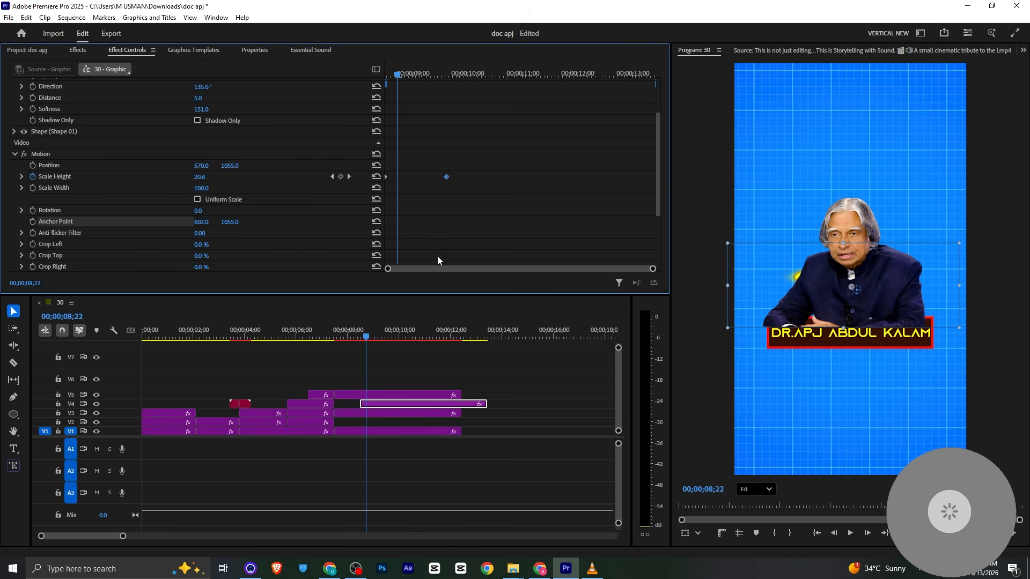
pyautogui.click(349, 177)
# Disable the circle's Drop Shadow effect and play the growth from the clip's start.
pyautogui.scroll(3, 213, 133)
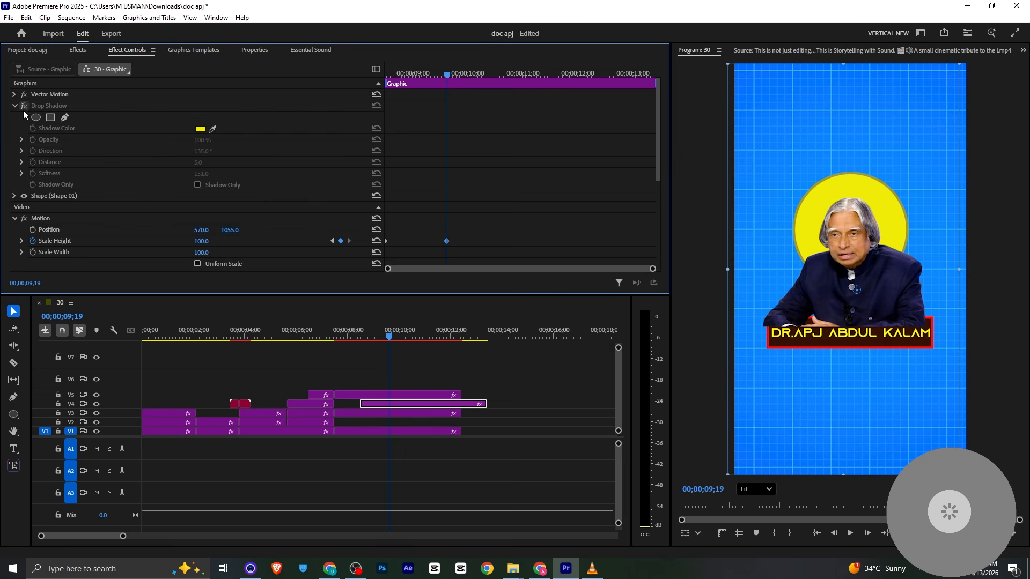
pyautogui.click(50, 101)
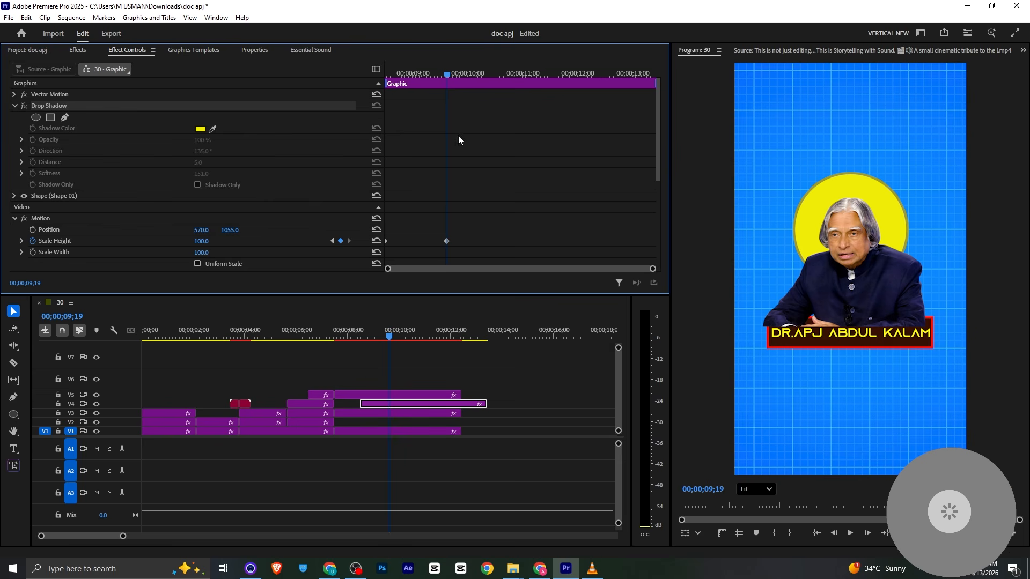
pyautogui.moveTo(445, 72); pyautogui.dragTo(382, 75)
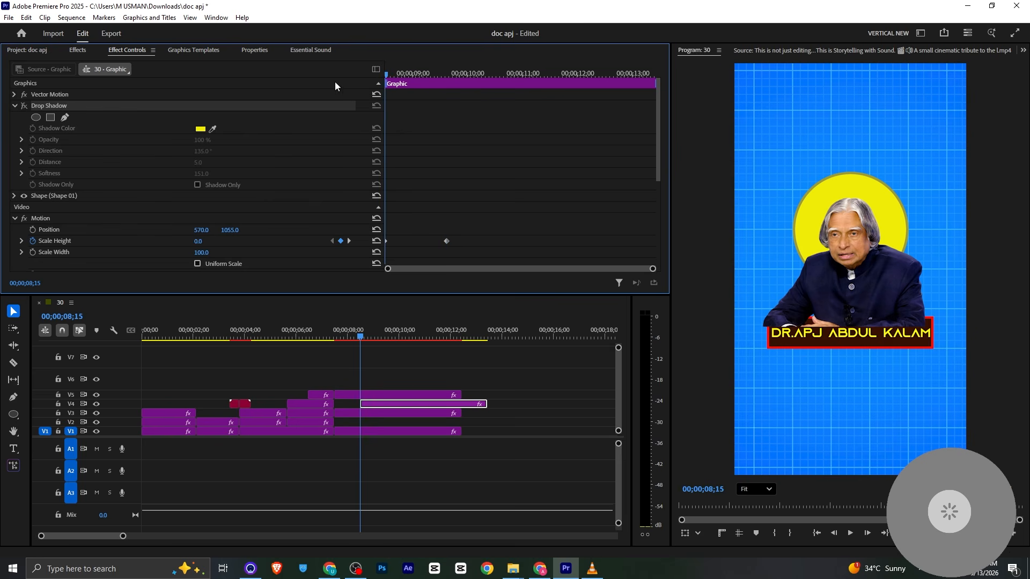
pyautogui.press('space')
# Disable the circle's Vector Motion and scrub through the growth up to 00;00;09;20.
pyautogui.click(386, 74)
pyautogui.click(404, 74)
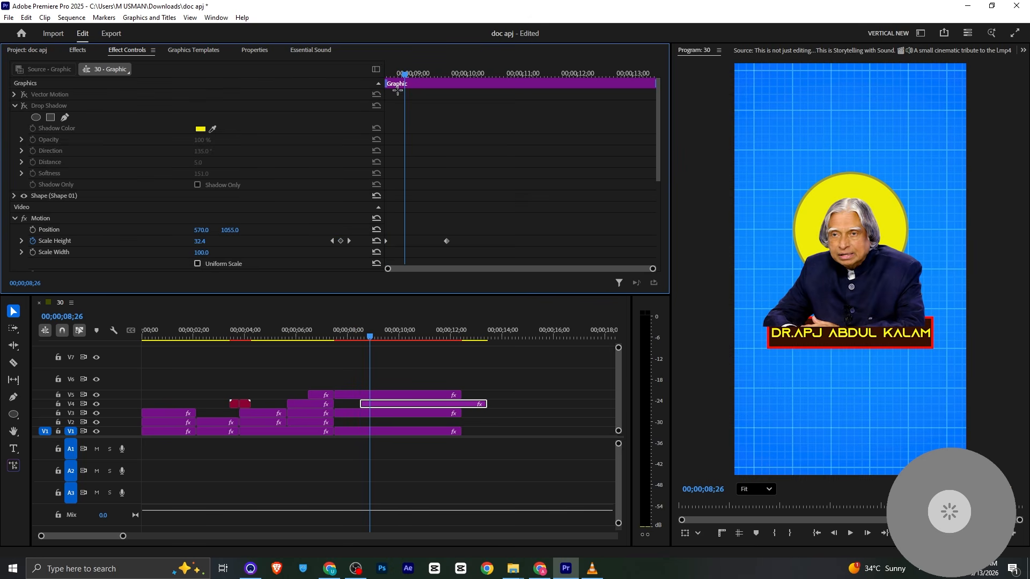
pyautogui.click(386, 75)
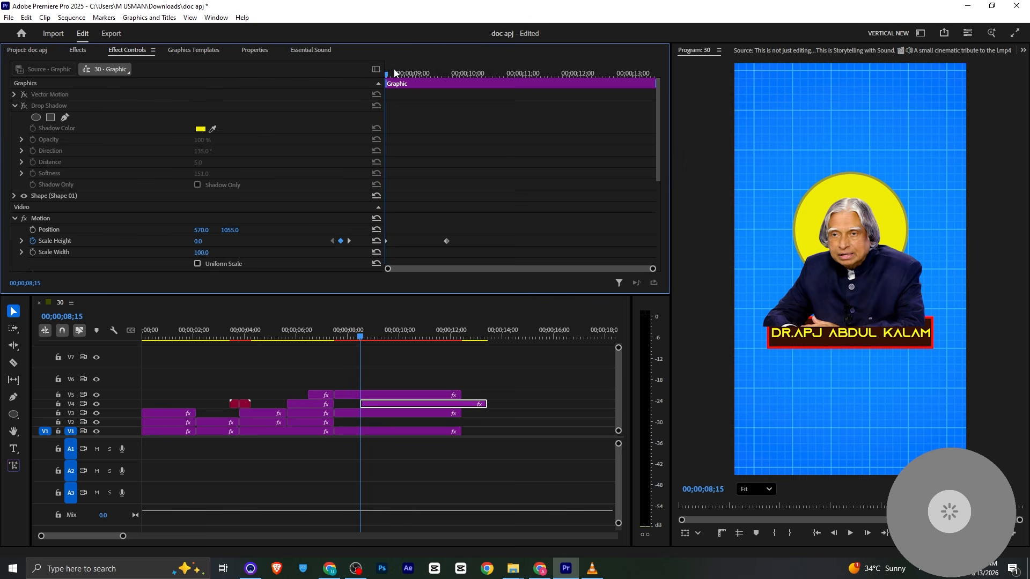
pyautogui.moveTo(395, 73); pyautogui.dragTo(449, 74)
pyautogui.scroll(-2, 497, 162)
pyautogui.scroll(1, 497, 162)
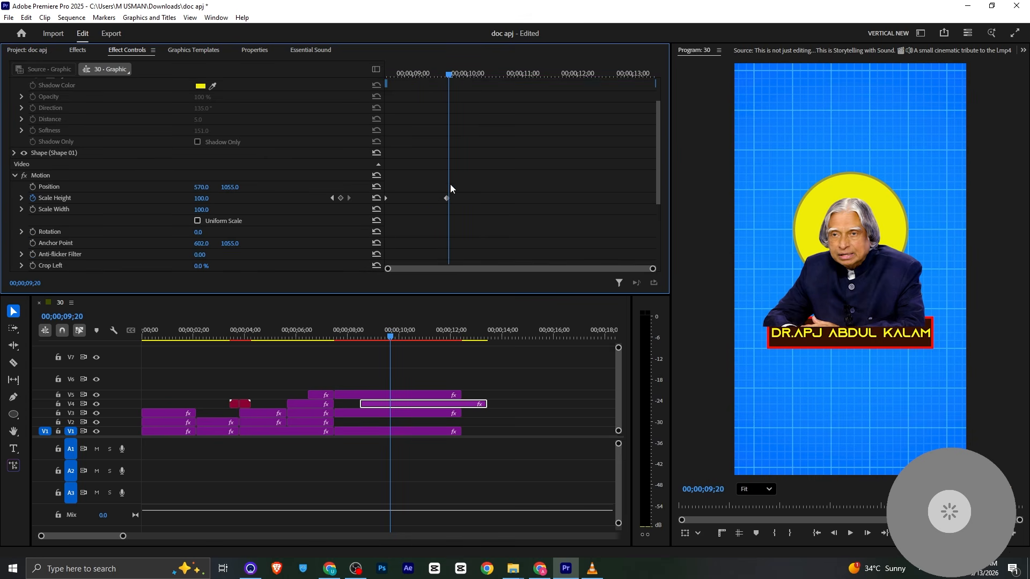
# Examine the reference video's scenes from about 10 to 13 seconds, including the scientist in a circle on a red background.
pyautogui.click(592, 569)
pyautogui.click(248, 536)
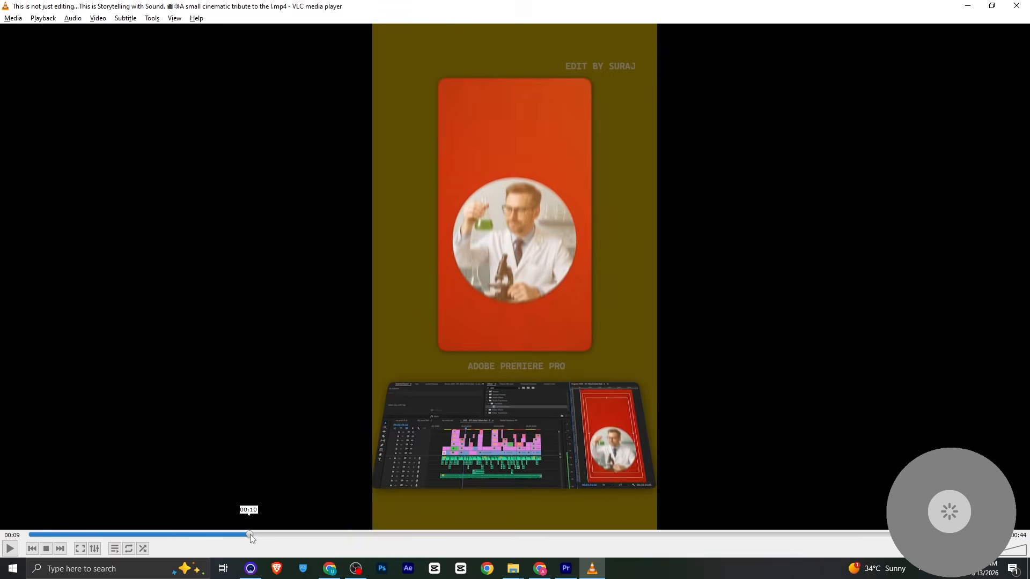
pyautogui.moveTo(250, 535); pyautogui.dragTo(324, 535)
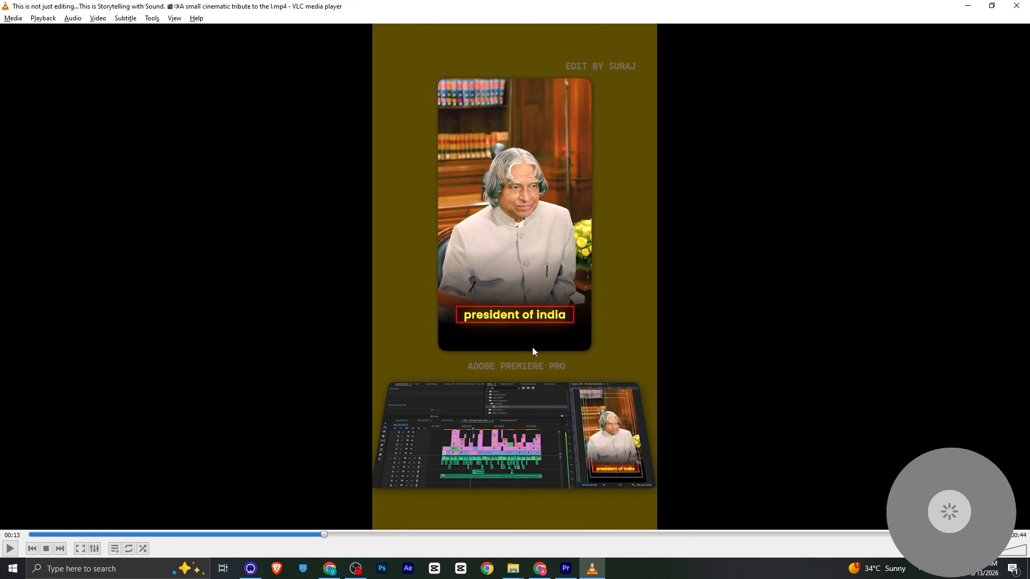
# Return to Premiere Pro, split all clips at 00;00;10;03 and delete the portions after the cut.
pyautogui.click(566, 569)
pyautogui.click(403, 340)
pyautogui.press('c')
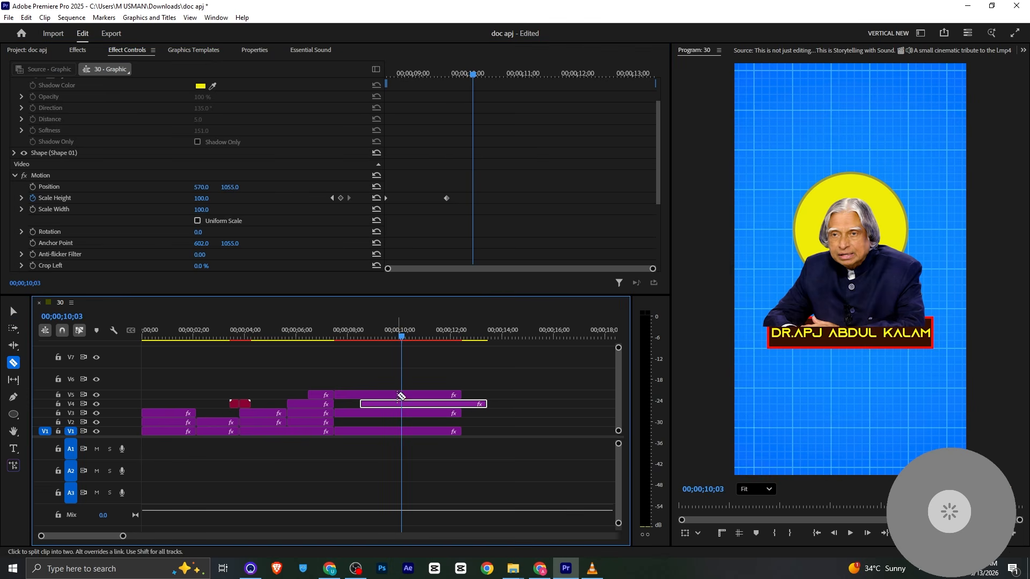
pyautogui.keyDown('shift'); pyautogui.click(403, 403); pyautogui.keyUp('shift')
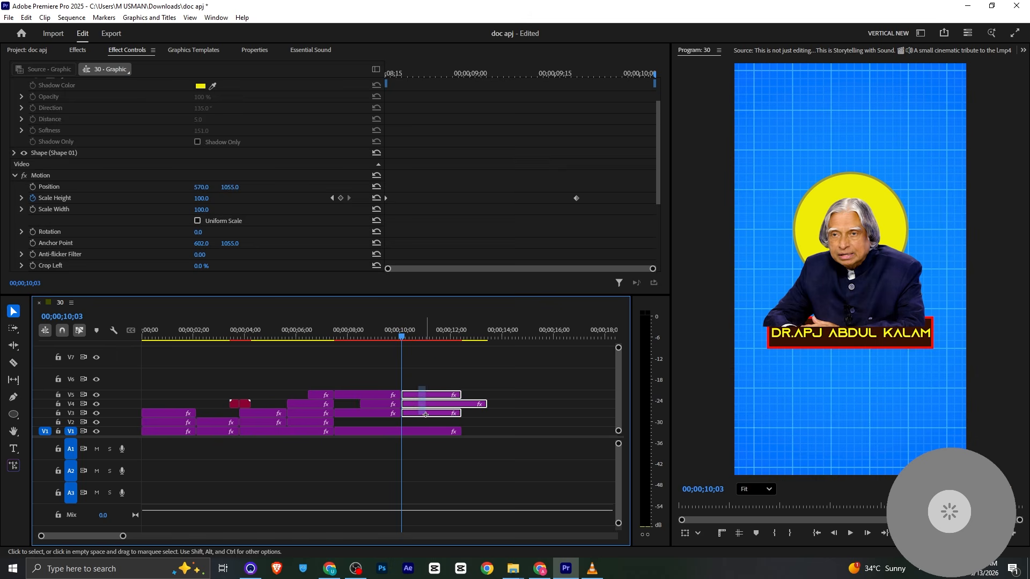
pyautogui.press('v')
# Browse the project's image assets and compare them with the reference video's scenes at about 13 to 14 seconds.
pyautogui.hotkey('alt', 'Tab')
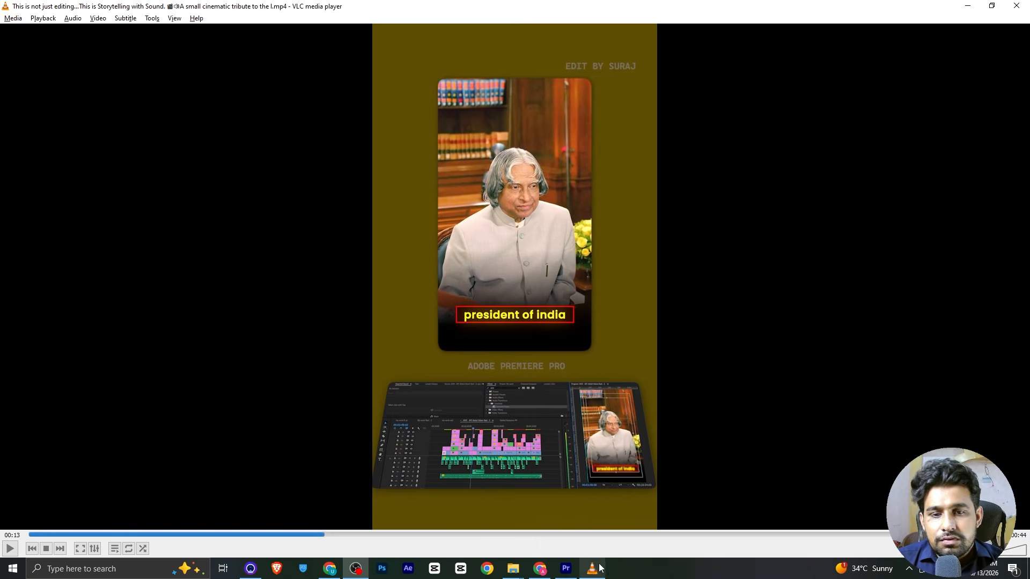
pyautogui.click(566, 569)
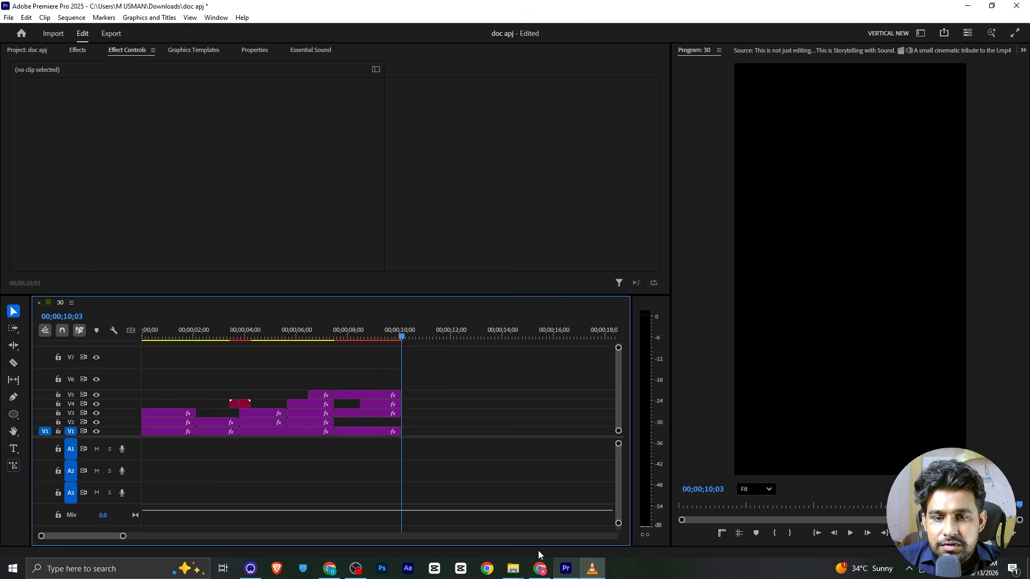
pyautogui.click(50, 67)
pyautogui.scroll(-2, 207, 149)
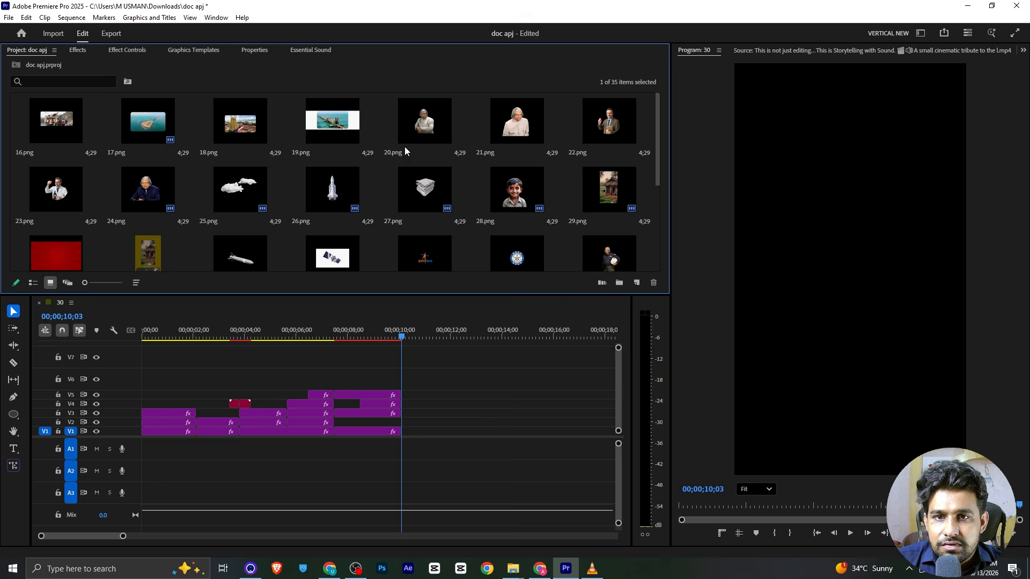
pyautogui.scroll(-3, 339, 210)
pyautogui.hotkey('alt', 'Tab')
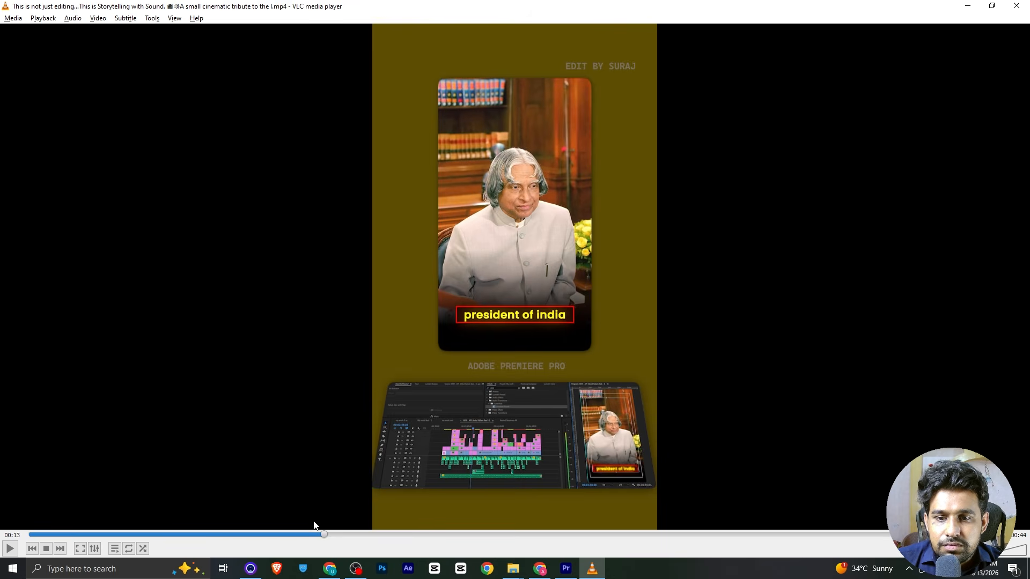
pyautogui.moveTo(314, 536); pyautogui.dragTo(344, 531)
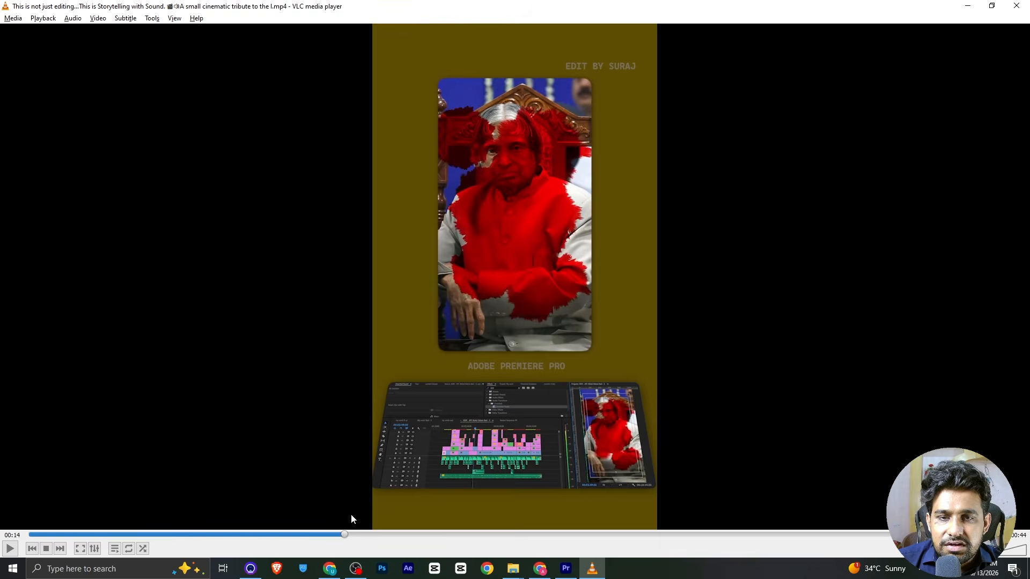
pyautogui.click(600, 569)
# Add a Position keyframe at 00;00;10;17 to the nested scientist circle on V2 and set its Scale to 86.
pyautogui.click(565, 570)
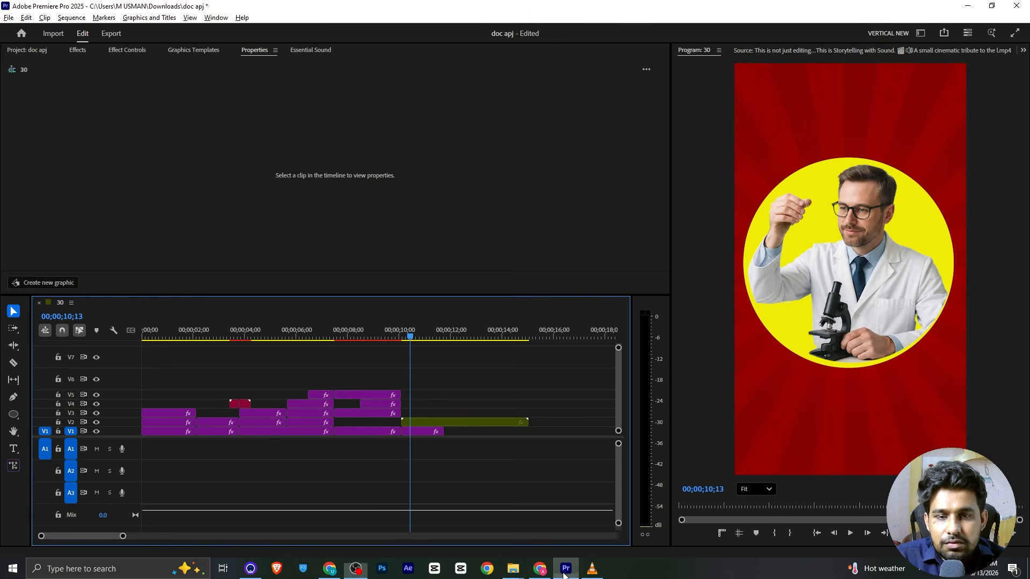
pyautogui.click(413, 335)
pyautogui.click(429, 422)
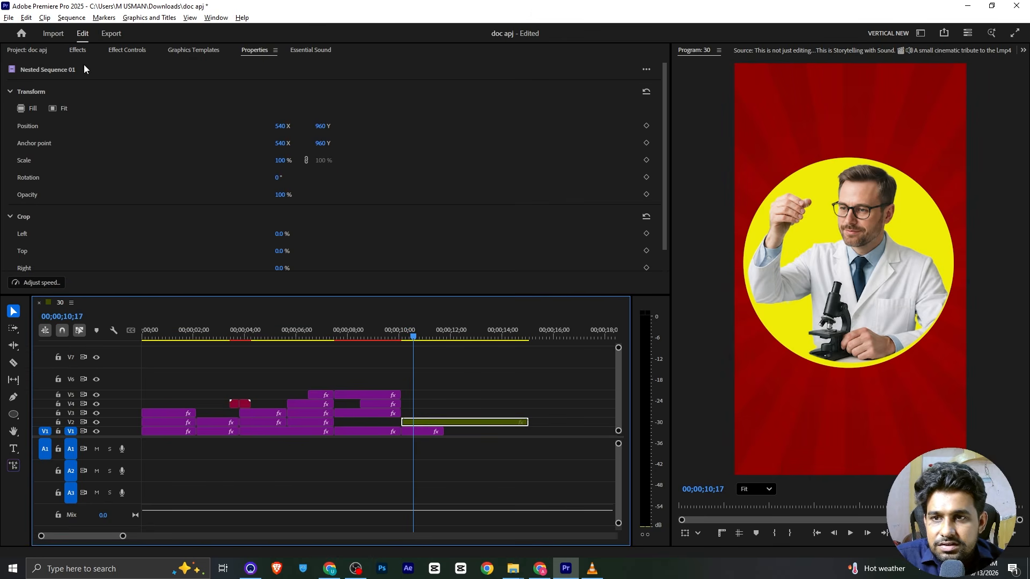
pyautogui.click(127, 50)
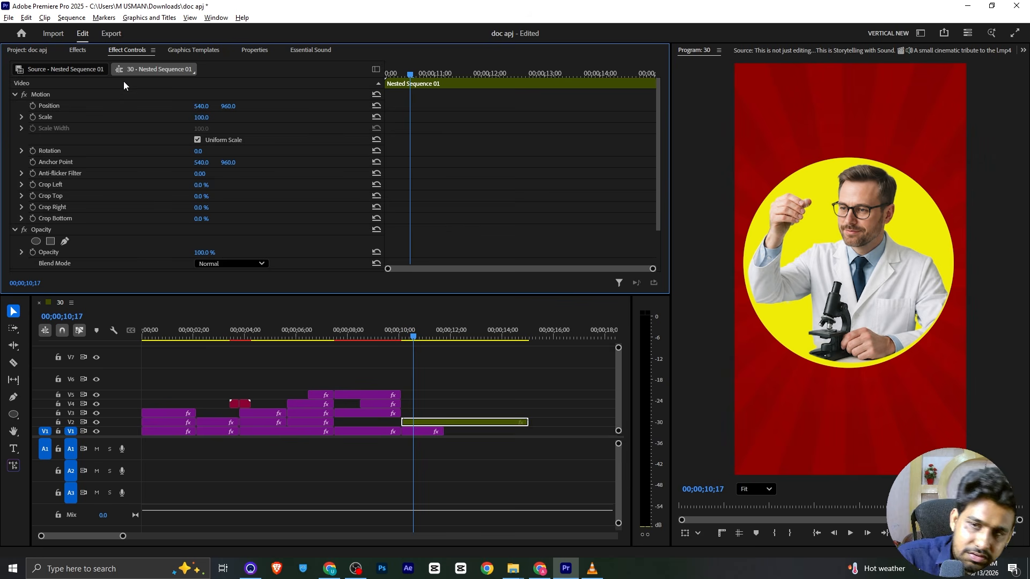
pyautogui.click(33, 106)
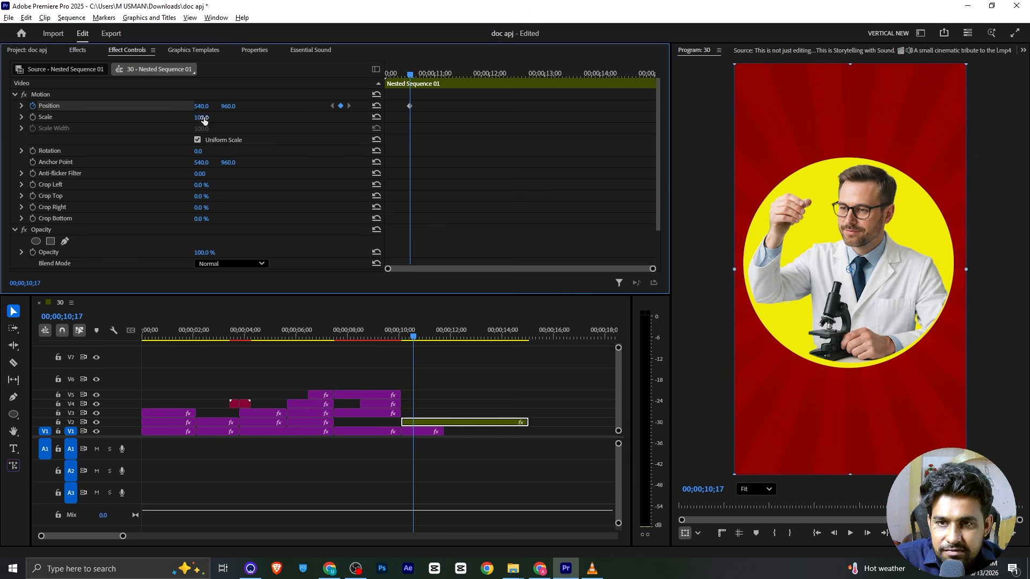
pyautogui.moveTo(204, 120); pyautogui.dragTo(196, 120)
# Keyframe the nested scientist circle's vertical Position at 2580 at the clip's start, below the frame, and save the project.
pyautogui.moveTo(398, 72); pyautogui.dragTo(322, 85)
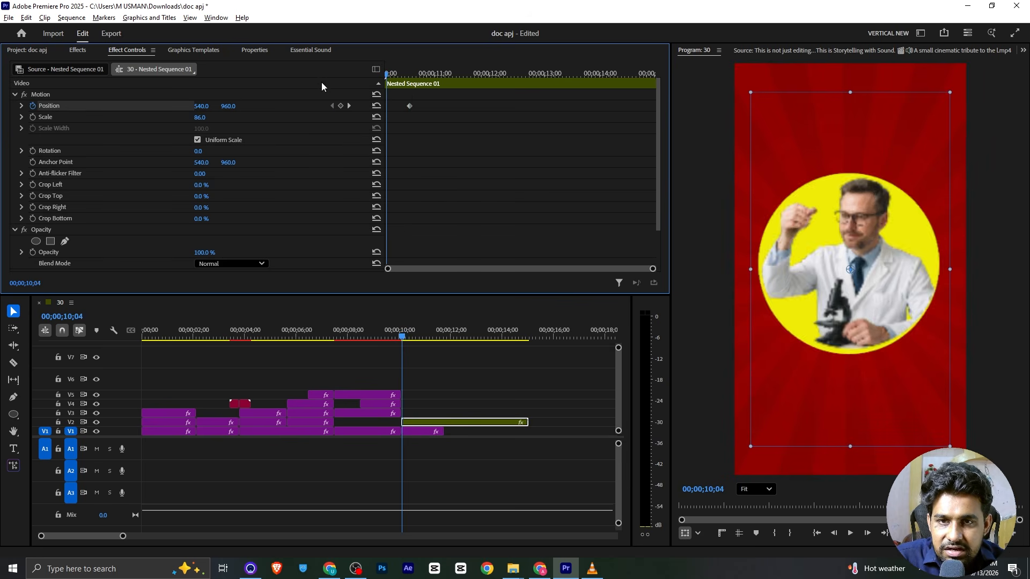
pyautogui.moveTo(233, 106); pyautogui.dragTo(1025, 106)
pyautogui.moveTo(297, 214); pyautogui.dragTo(320, 213)
pyautogui.hotkey('ctrl', 's')
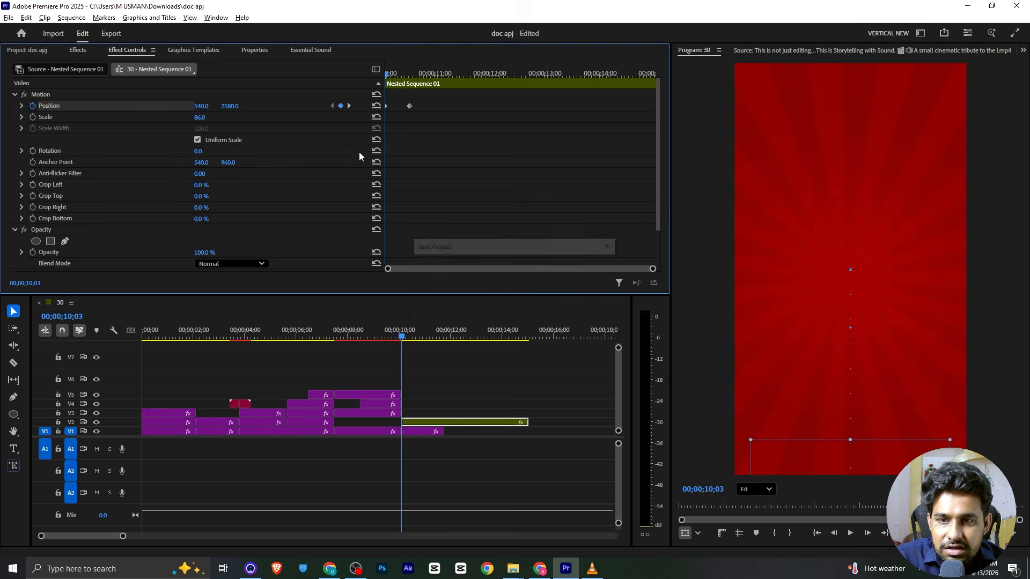
# Apply Ease In to both Position keyframes of the nested scientist circle, play back the rise and save the project.
pyautogui.moveTo(439, 93); pyautogui.dragTo(344, 120)
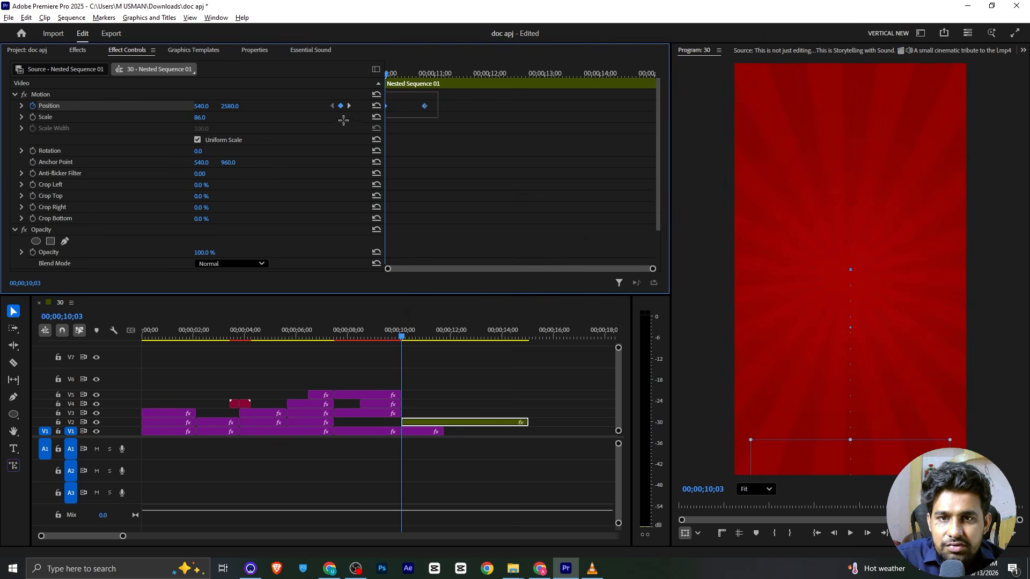
pyautogui.rightClick(429, 107)
pyautogui.moveTo(478, 194)
pyautogui.click(566, 257)
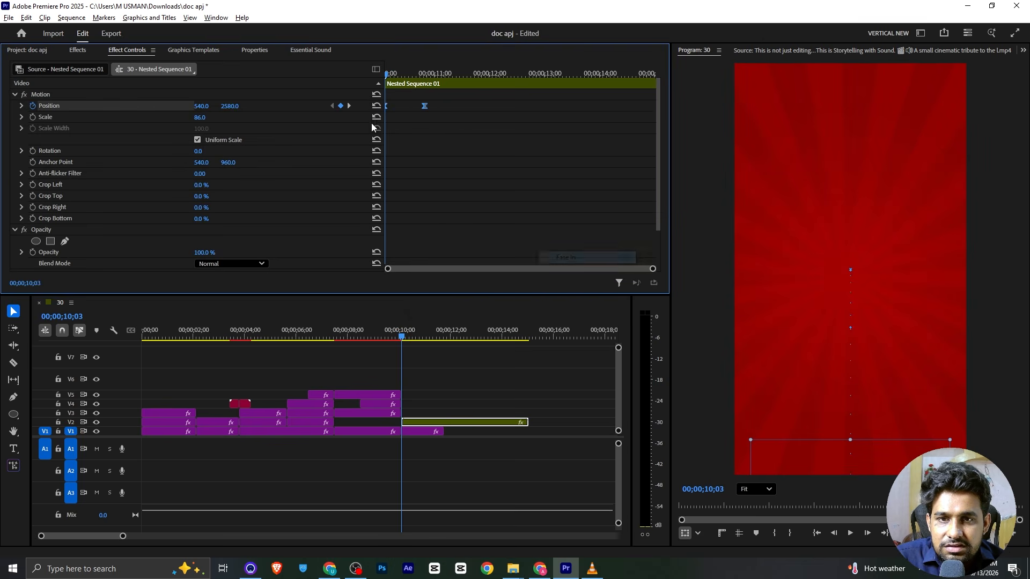
pyautogui.press('space')
pyautogui.press('space')
pyautogui.hotkey('ctrl', 's')
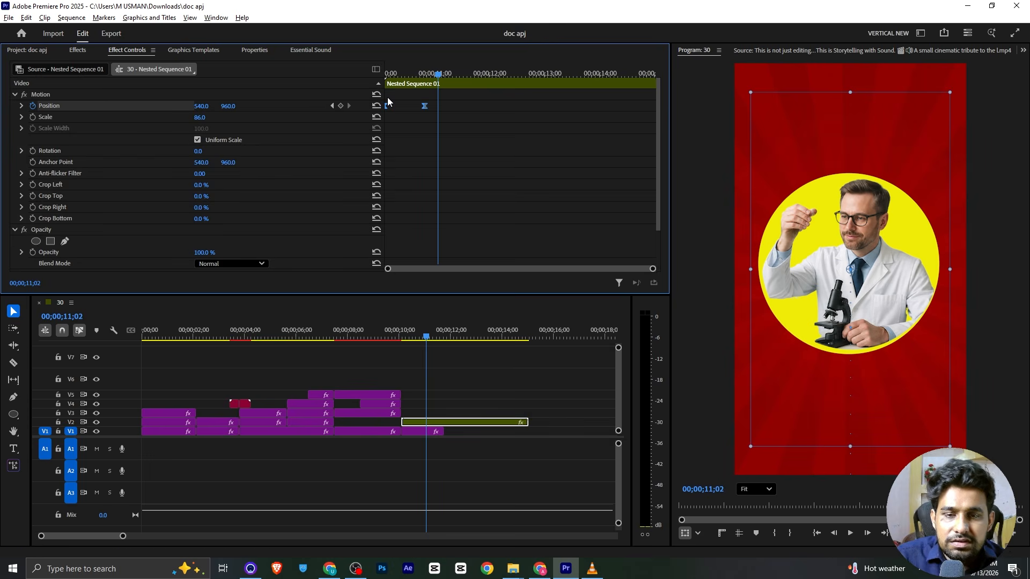
# Extend the red background on V1 to the nested circle's end and review the reference video in VLC around 10 to 12 seconds.
pyautogui.moveTo(444, 431); pyautogui.dragTo(529, 431)
pyautogui.click(593, 570)
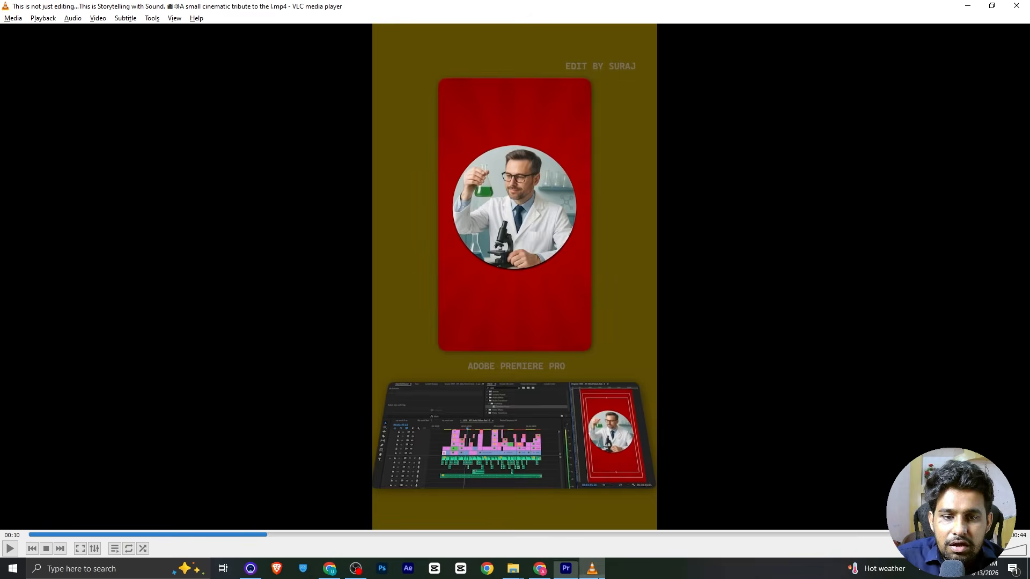
pyautogui.click(282, 534)
pyautogui.click(301, 535)
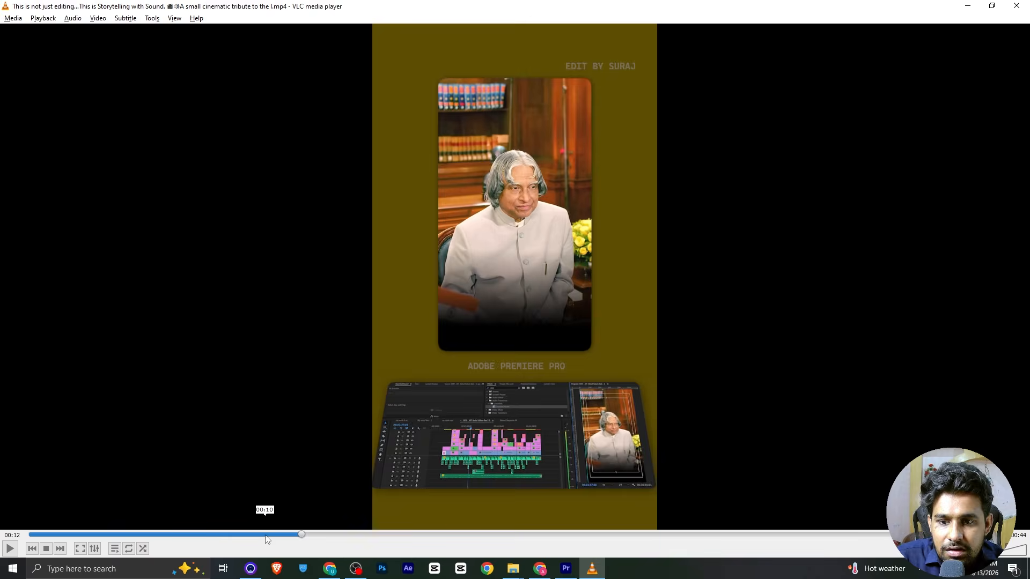
pyautogui.click(244, 535)
pyautogui.moveTo(245, 544); pyautogui.dragTo(282, 540)
pyautogui.click(566, 569)
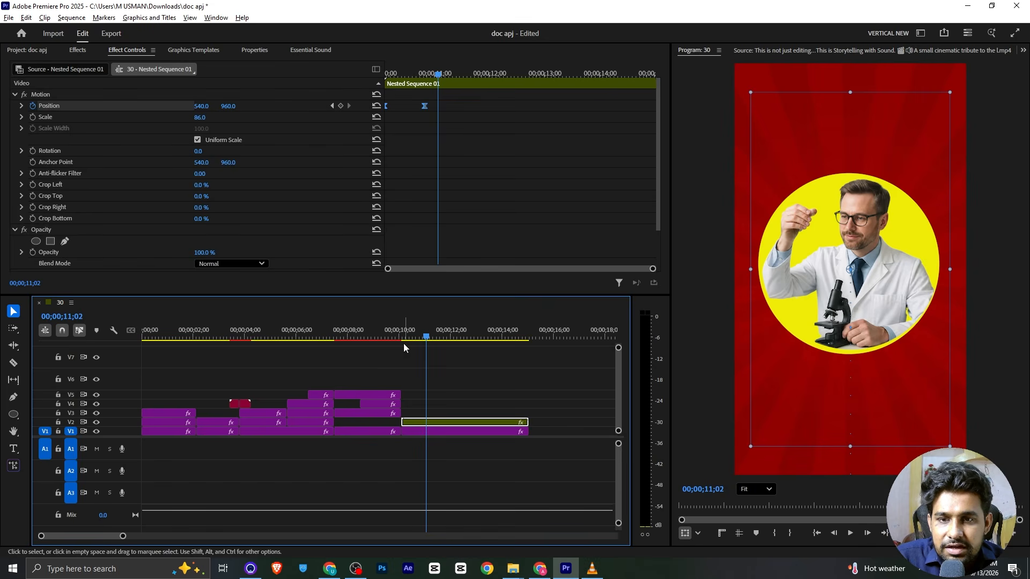
# Back in Premiere Pro, search the effects for "transform" and select the Transform video effect.
pyautogui.click(78, 50)
pyautogui.click(69, 65)
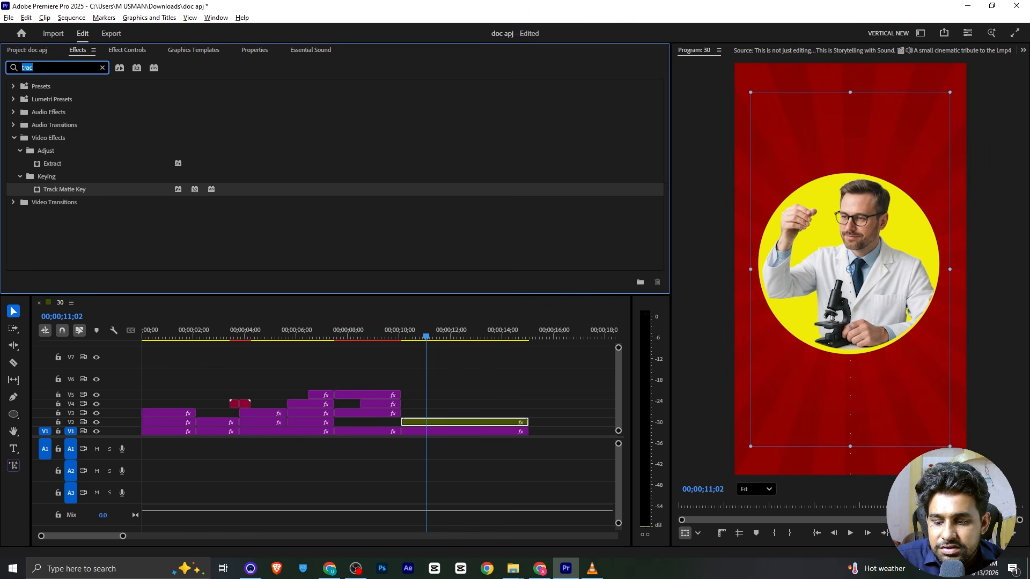
pyautogui.write('transform')
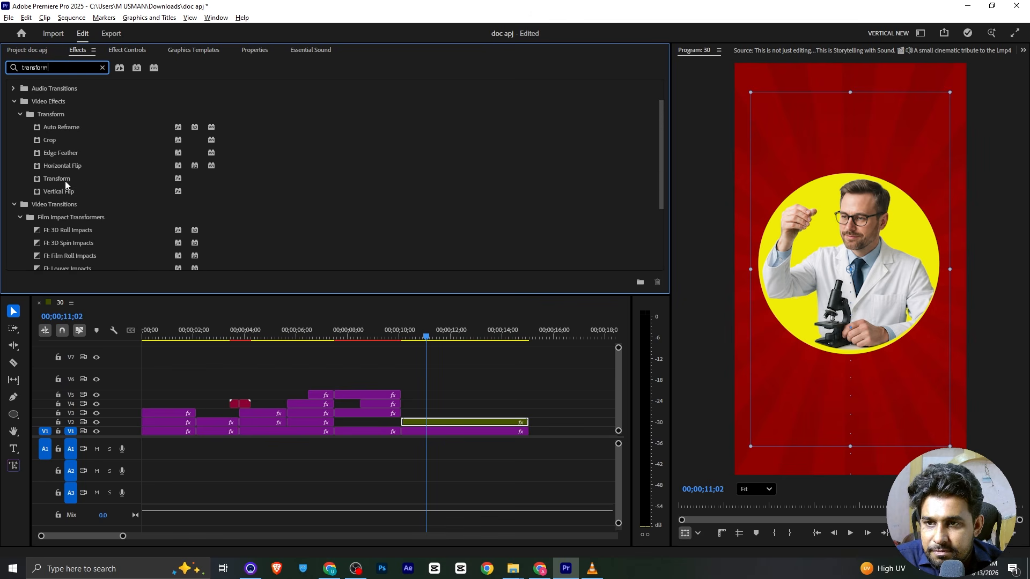
pyautogui.click(70, 181)
# Split the nested scientist circle on V2 at 00;00;12;02 and delete the portion after the cut.
pyautogui.moveTo(424, 332); pyautogui.dragTo(453, 338)
pyautogui.press('c')
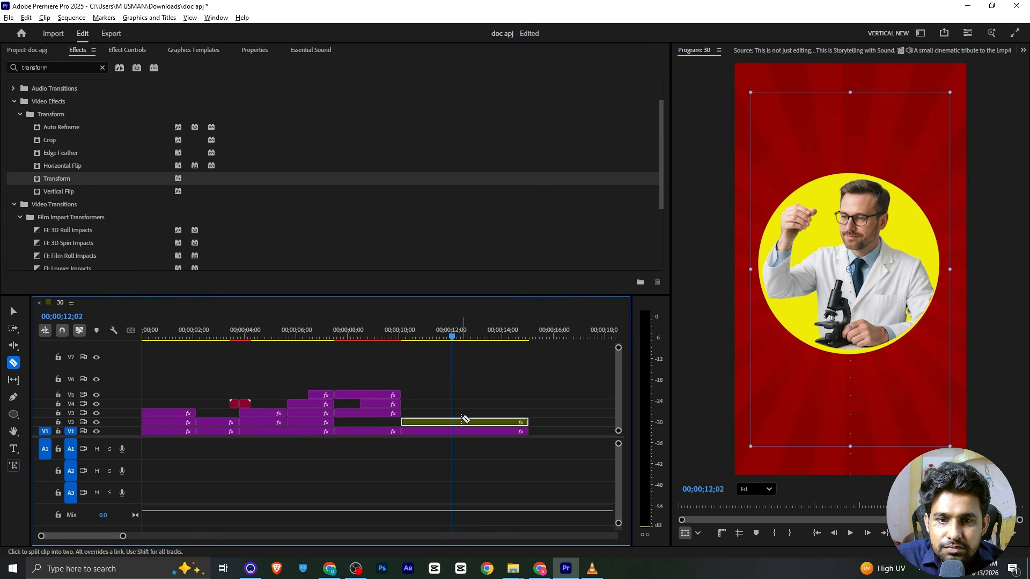
pyautogui.click(452, 421)
pyautogui.press('v')
pyautogui.click(468, 422)
pyautogui.press('Delete')
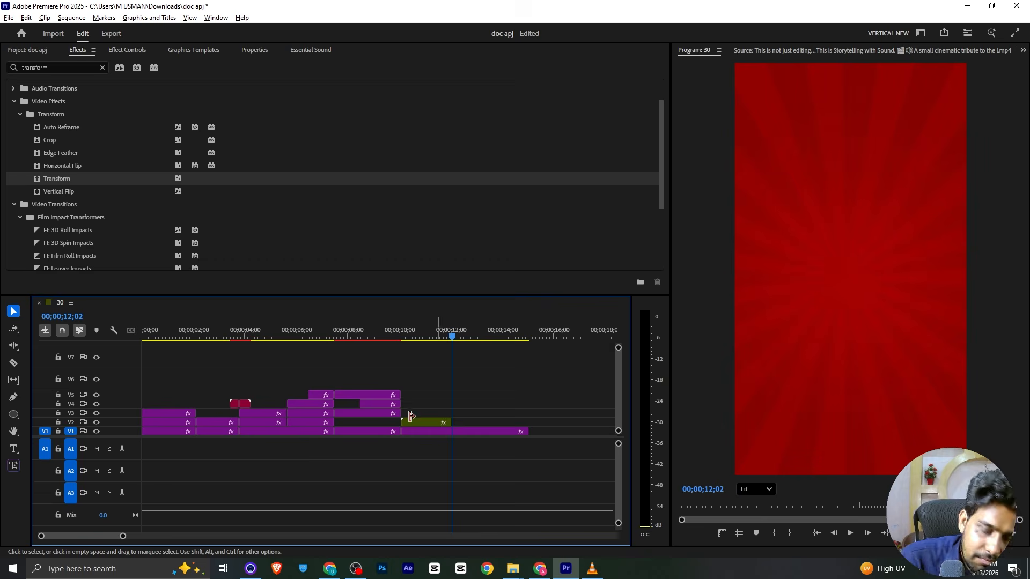
# Place 22.png on V3 at 00;00;12;02 with the yellow circle copied from Nested Sequence 01 beneath it on V2.
pyautogui.click(27, 49)
pyautogui.scroll(10, 197, 125)
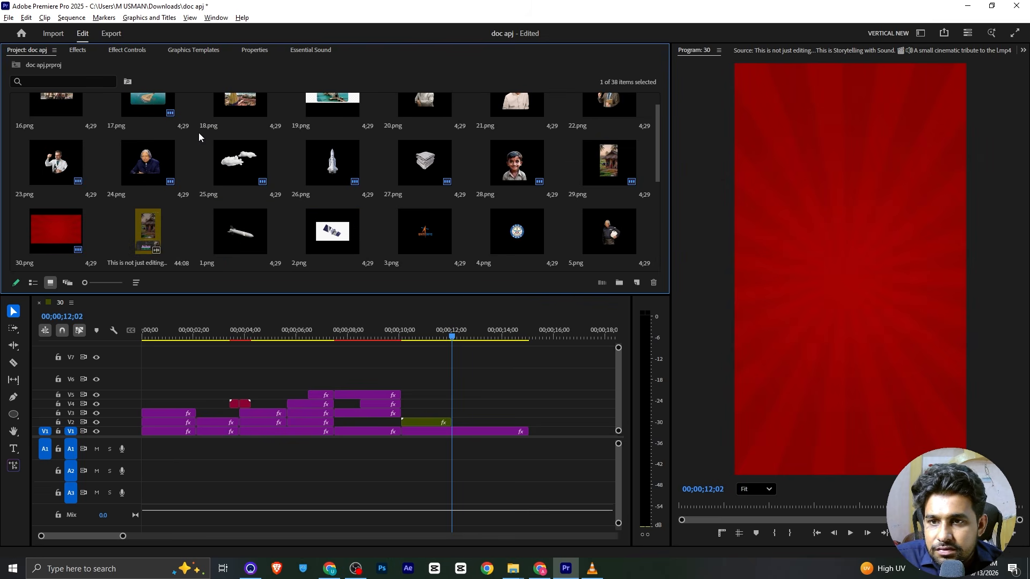
pyautogui.moveTo(606, 126); pyautogui.dragTo(456, 422)
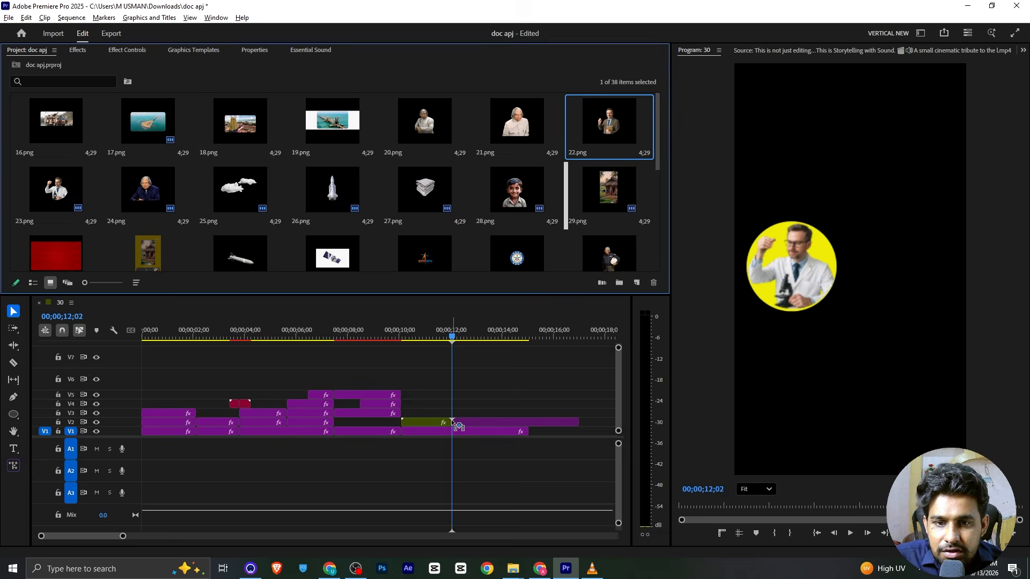
pyautogui.click(427, 423)
pyautogui.doubleClick(422, 424)
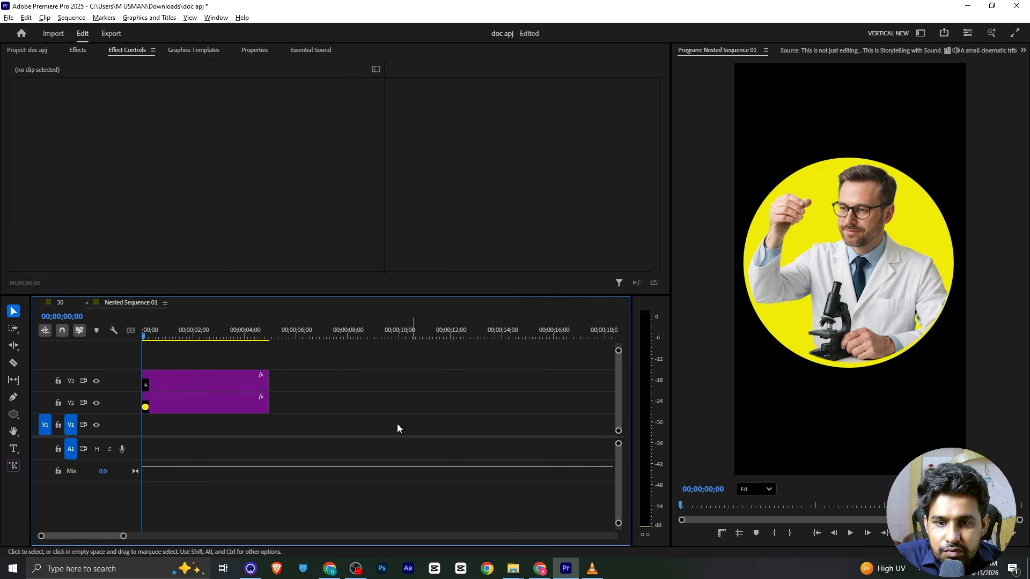
pyautogui.moveTo(175, 398); pyautogui.dragTo(491, 415)
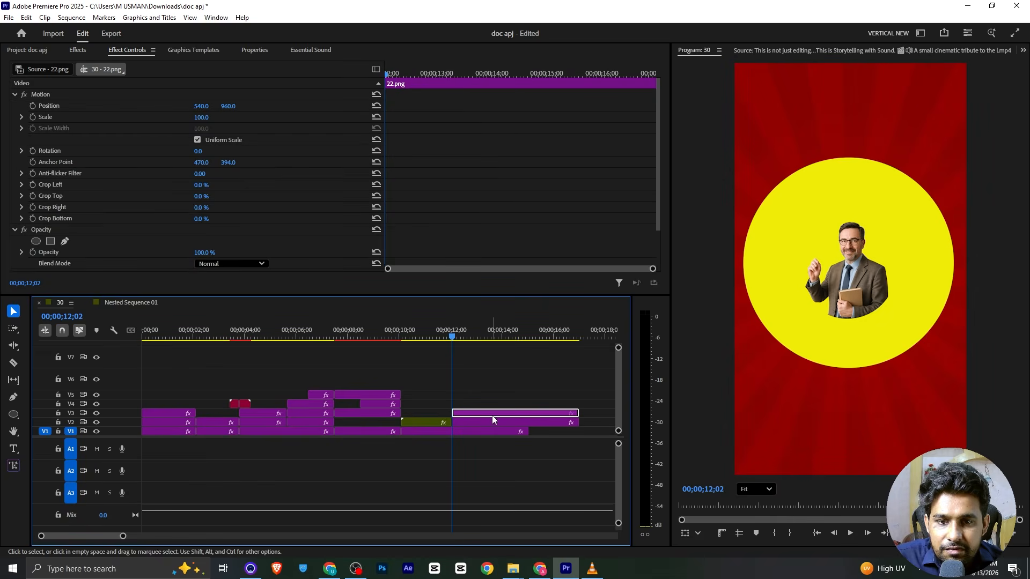
# Fit 22.png inside the yellow circle with Scale 206, Rotation 3° and vertical Position 945.
pyautogui.click(202, 117)
pyautogui.write('200')
pyautogui.press('Return')
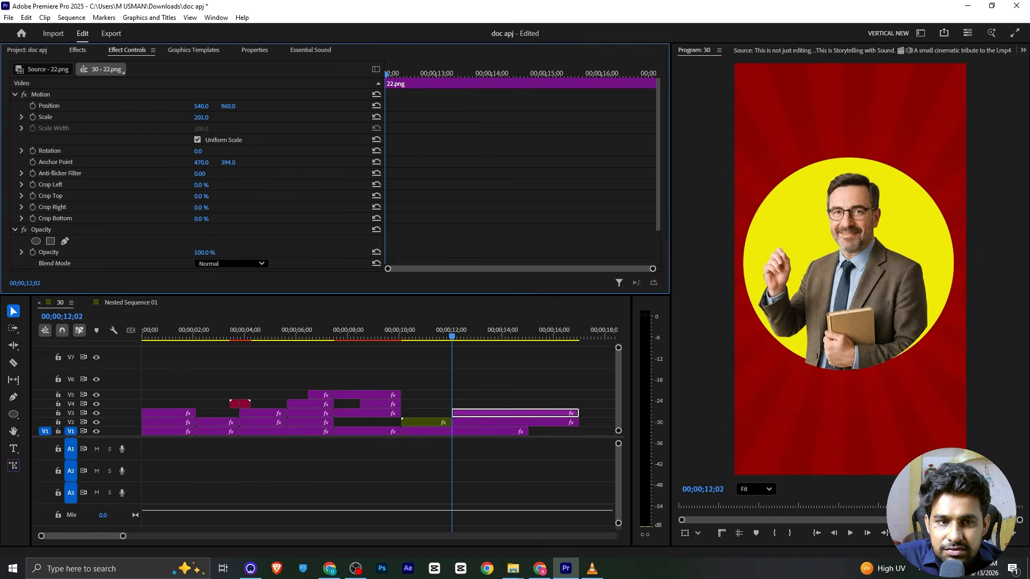
pyautogui.moveTo(202, 153); pyautogui.dragTo(218, 105)
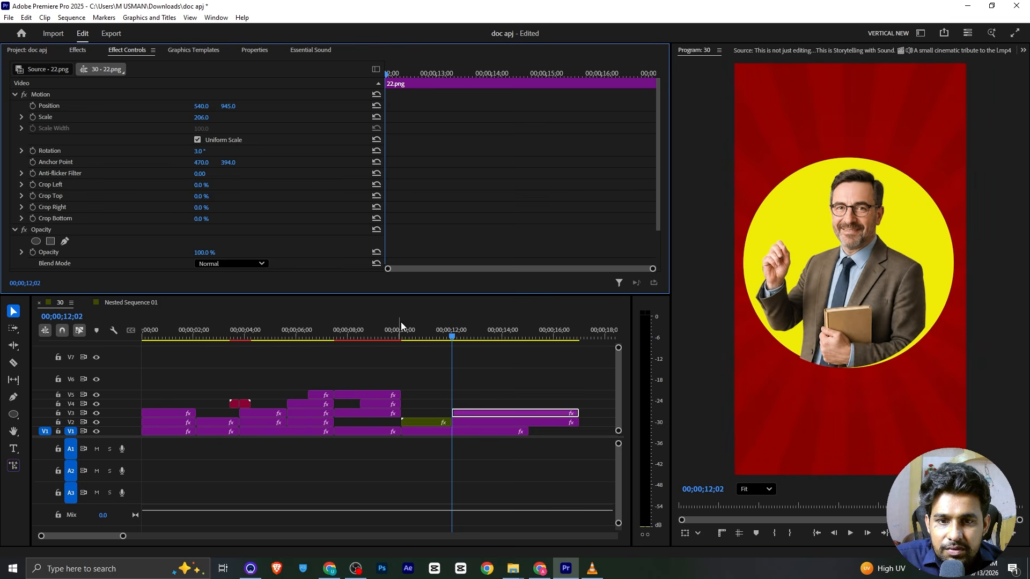
# Nest 22.png and the yellow circle beneath it under the default sequence name.
pyautogui.click(483, 414)
pyautogui.keyDown('shift'); pyautogui.click(486, 422); pyautogui.keyUp('shift')
pyautogui.rightClick(486, 423)
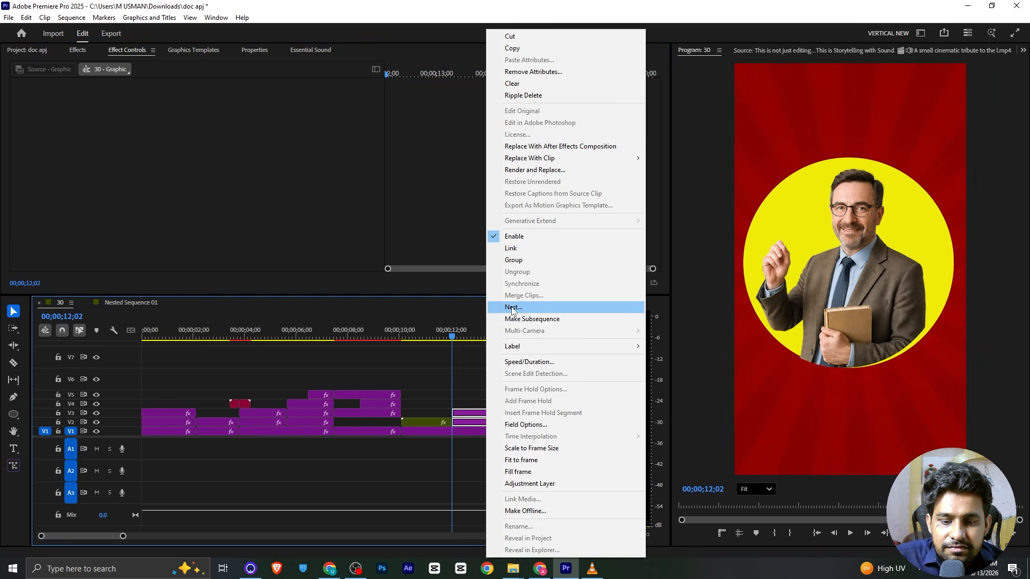
pyautogui.click(511, 308)
pyautogui.click(535, 295)
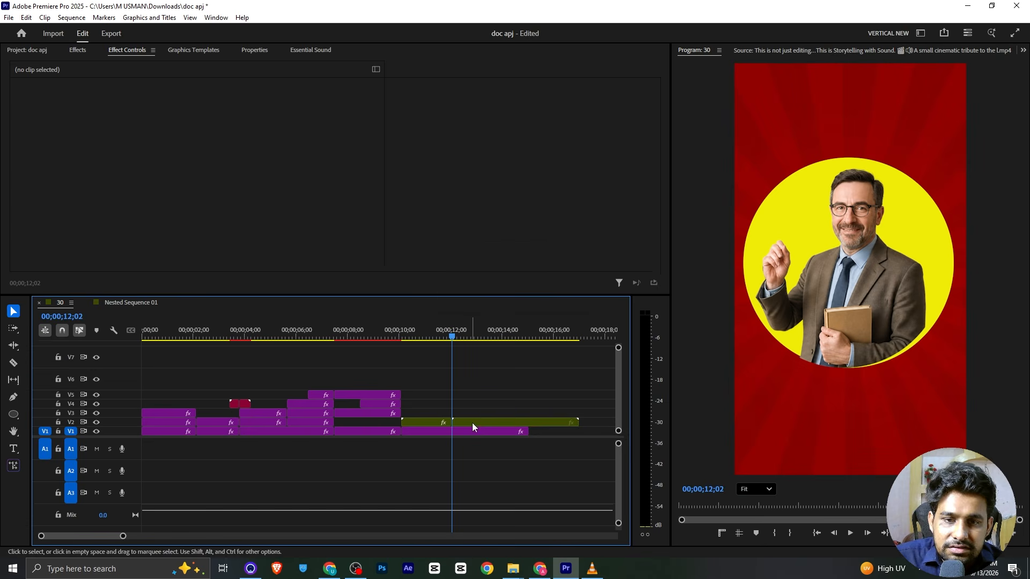
# Add a Motion Position keyframe to the new nested clip at 00;00;12;02 and widen the property column.
pyautogui.click(33, 105)
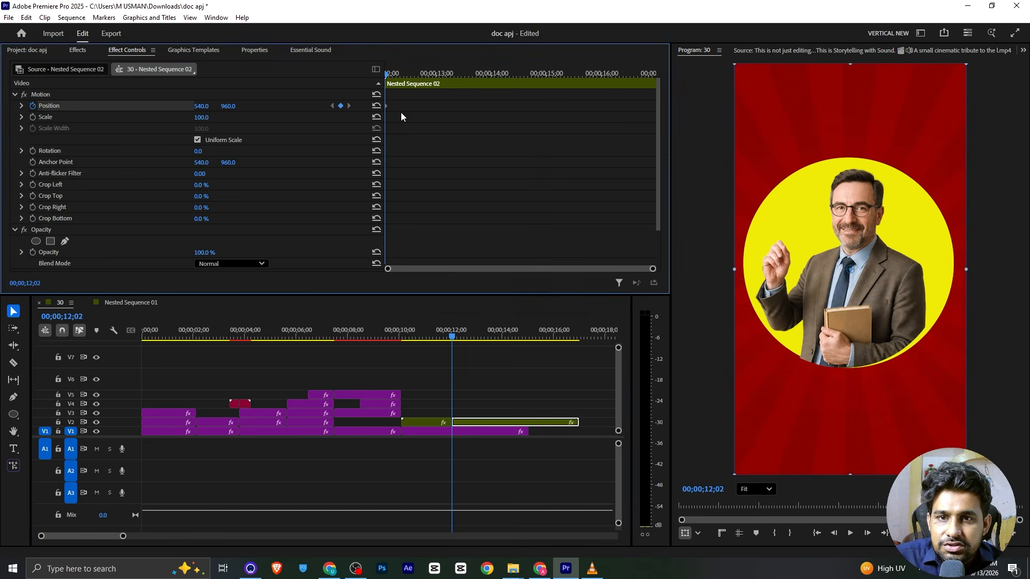
pyautogui.moveTo(414, 111); pyautogui.dragTo(419, 107)
pyautogui.scroll(-2, 128, 186)
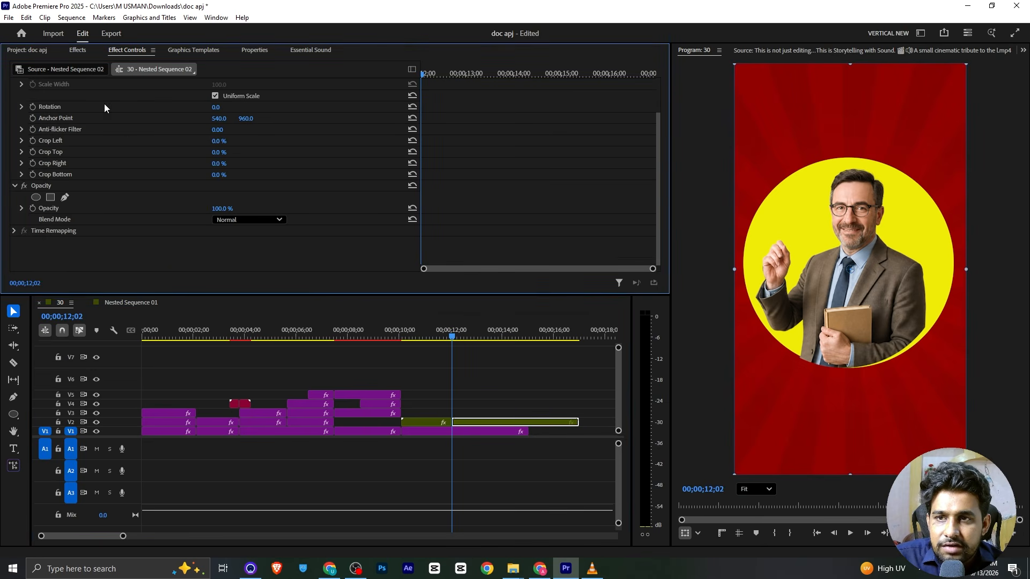
# Apply the Transform effect to the second nested circle clip and set its Shutter Angle to 180.
pyautogui.click(77, 50)
pyautogui.moveTo(58, 179); pyautogui.dragTo(475, 423)
pyautogui.click(129, 51)
pyautogui.scroll(-2, 38, 167)
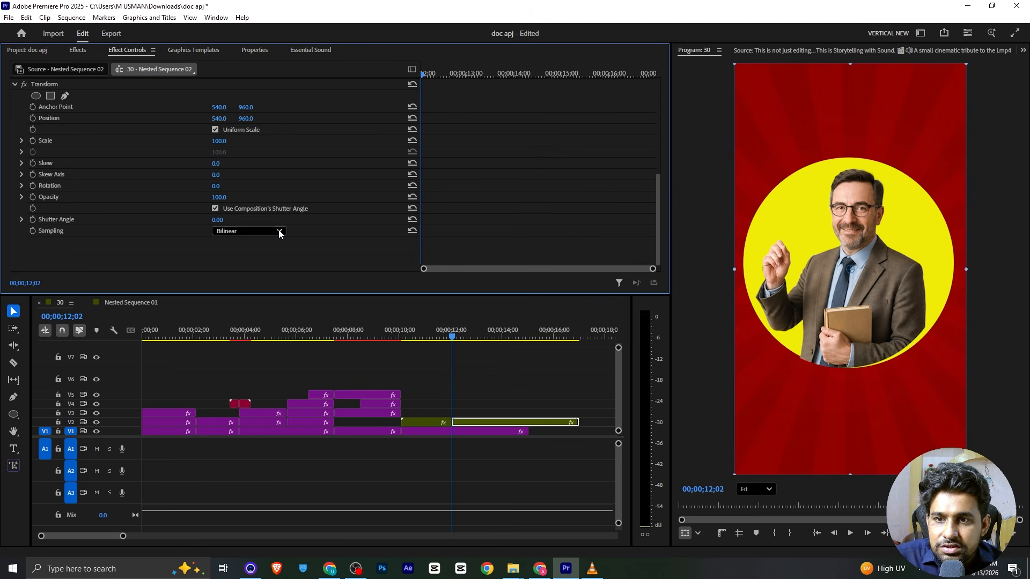
pyautogui.click(221, 221)
pyautogui.write('180')
pyautogui.press('Return')
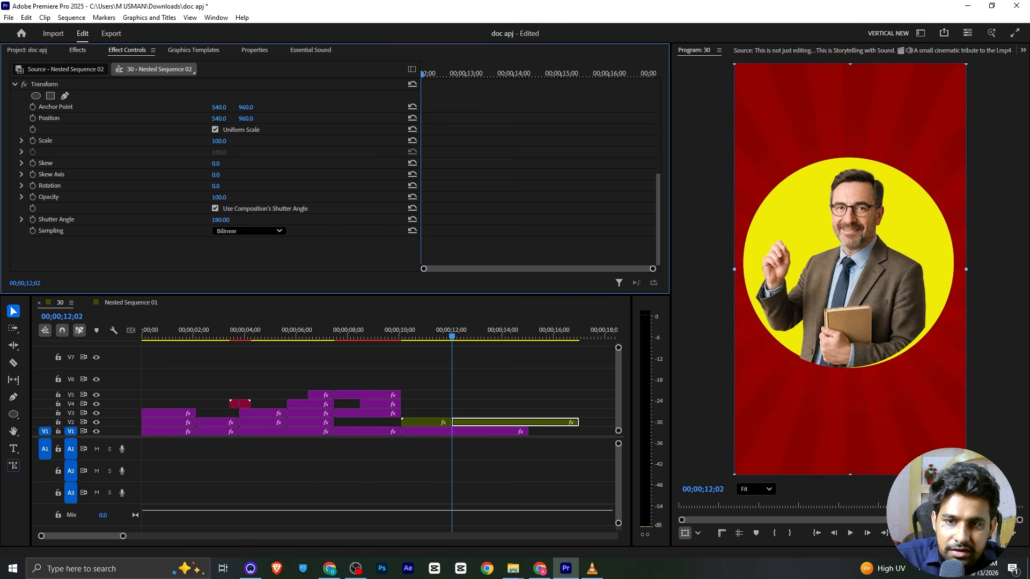
# Keyframe the Transform Position from vertical 2835 at the clip's start to 960 at about 00;00;13;20, and save the project.
pyautogui.click(33, 119)
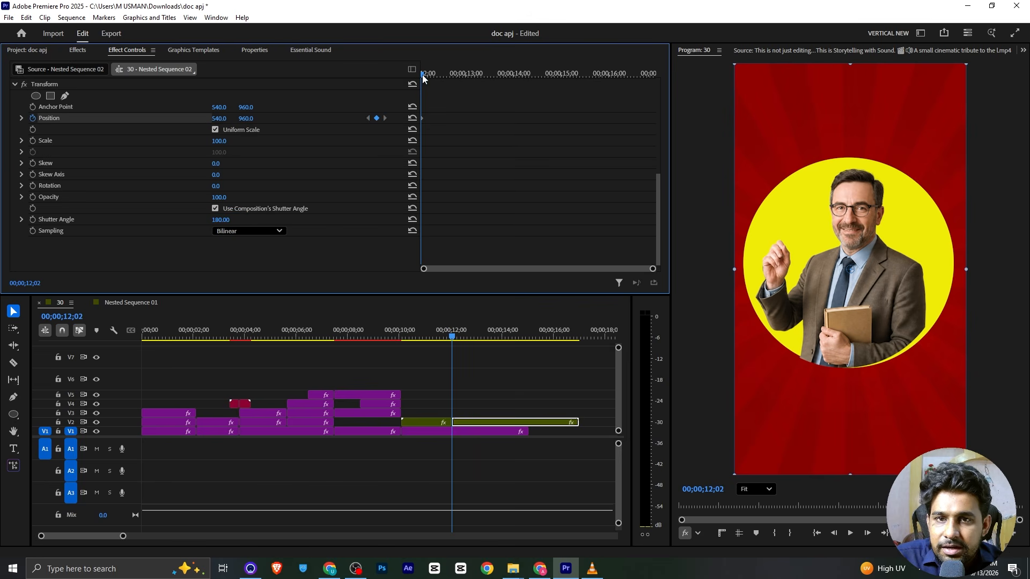
pyautogui.moveTo(424, 122); pyautogui.dragTo(505, 139)
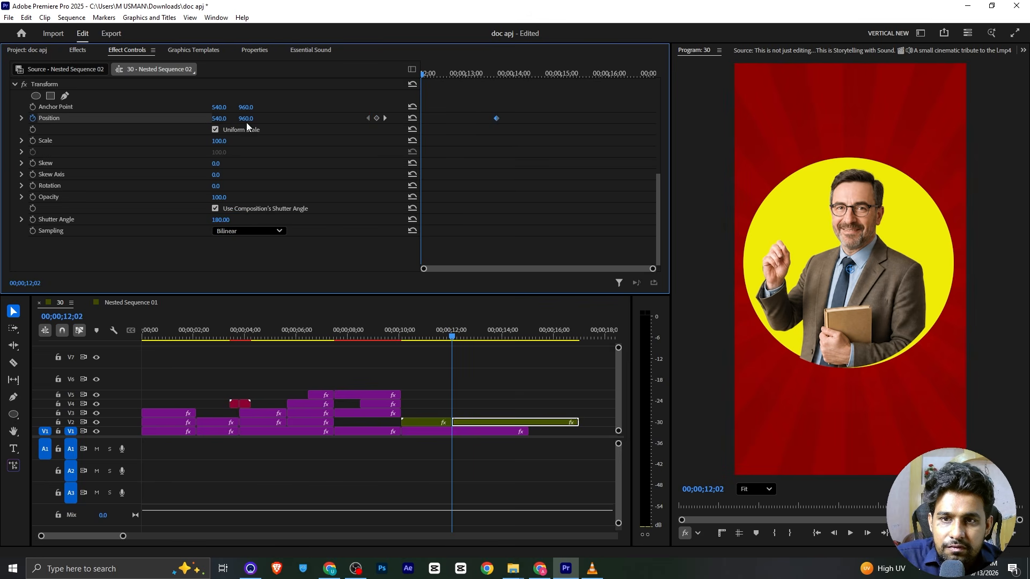
pyautogui.moveTo(246, 118); pyautogui.dragTo(349, 118)
pyautogui.moveTo(246, 119); pyautogui.dragTo(349, 119)
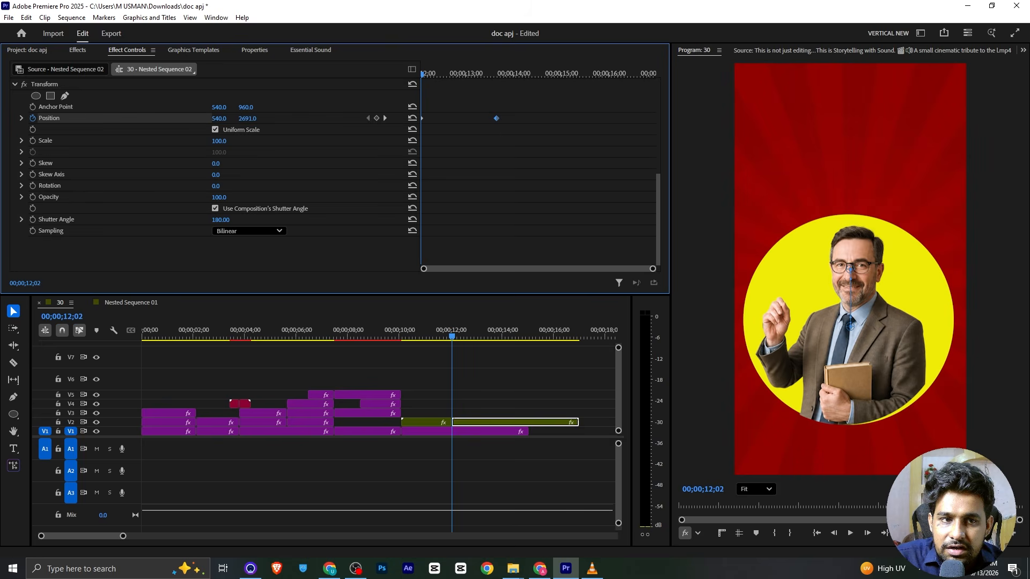
pyautogui.hotkey('ctrl', 's')
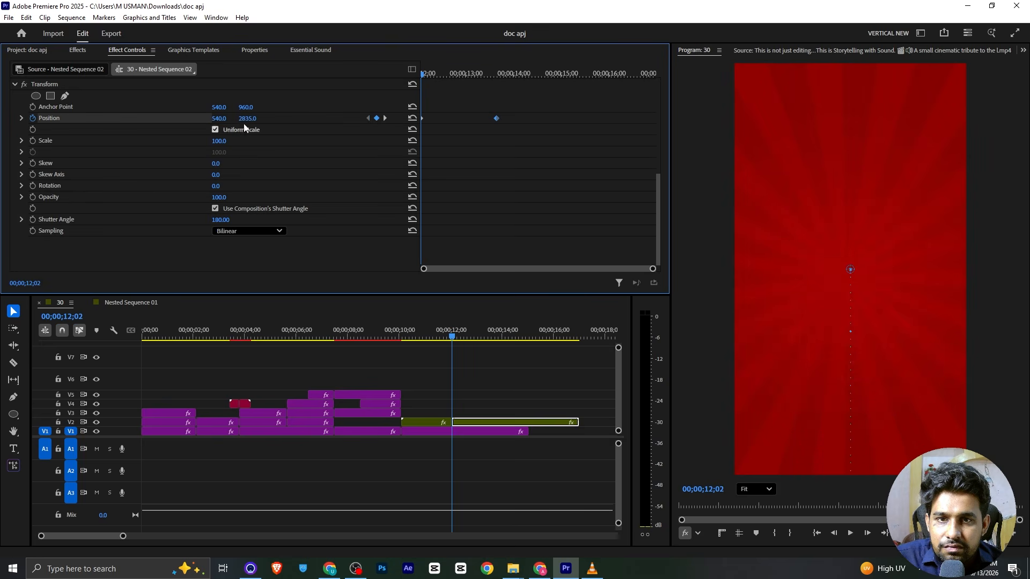
pyautogui.press('Return')
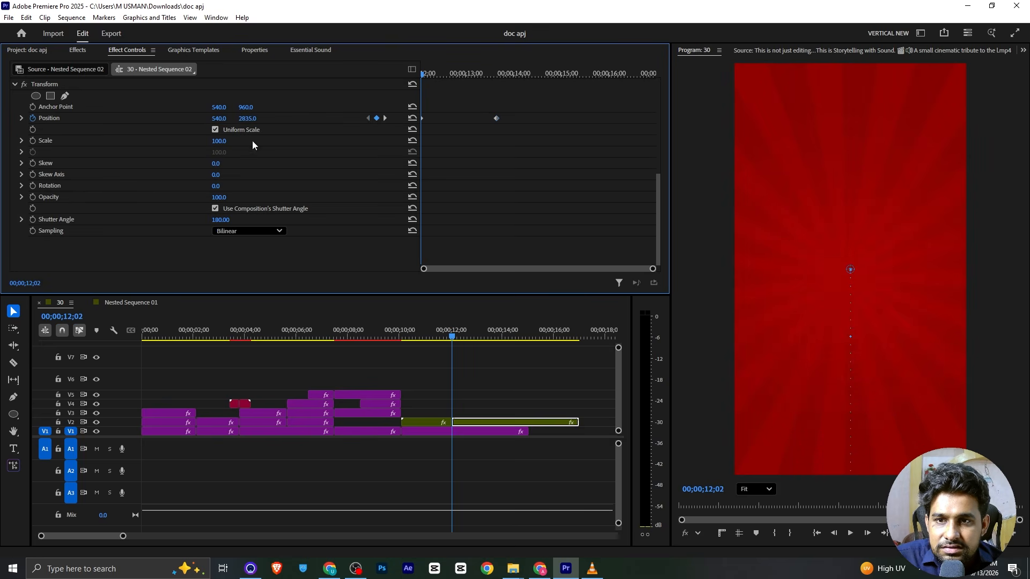
# Set the second nested circle's Transform Scale to 87 and play back its rise from the clip's start.
pyautogui.moveTo(462, 73); pyautogui.dragTo(499, 73)
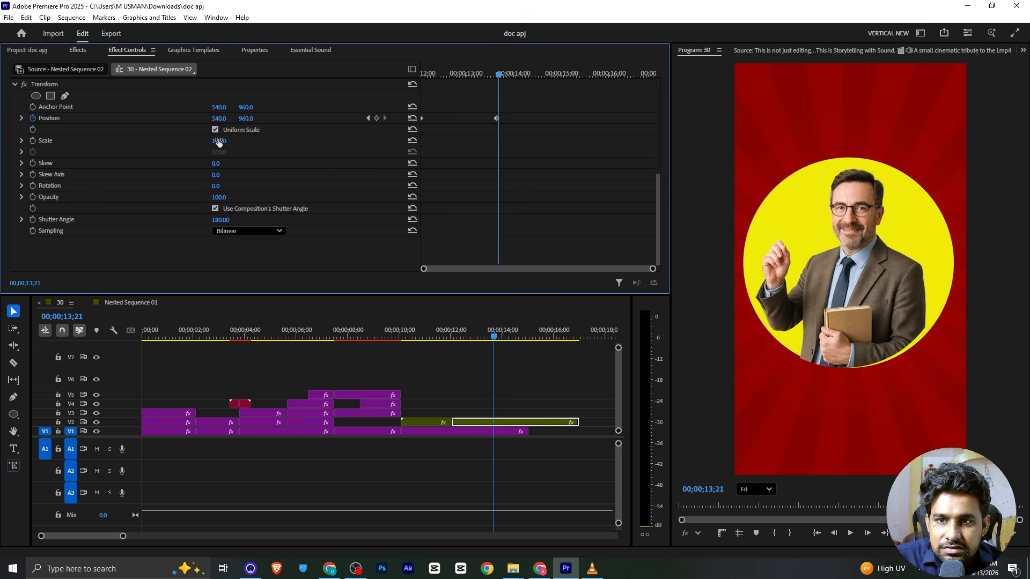
pyautogui.moveTo(218, 142); pyautogui.dragTo(211, 143)
pyautogui.moveTo(499, 73); pyautogui.dragTo(362, 127)
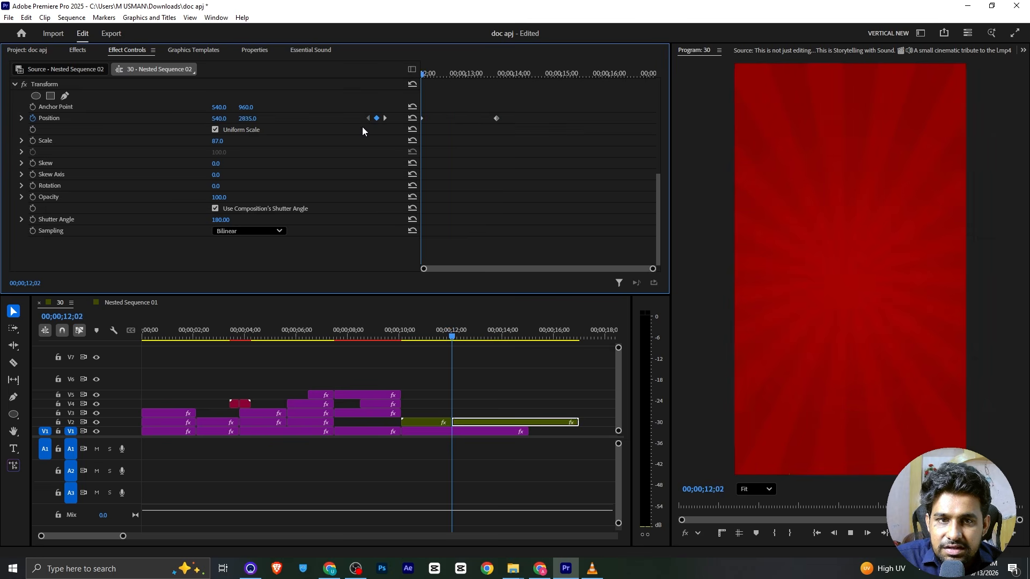
pyautogui.press('space')
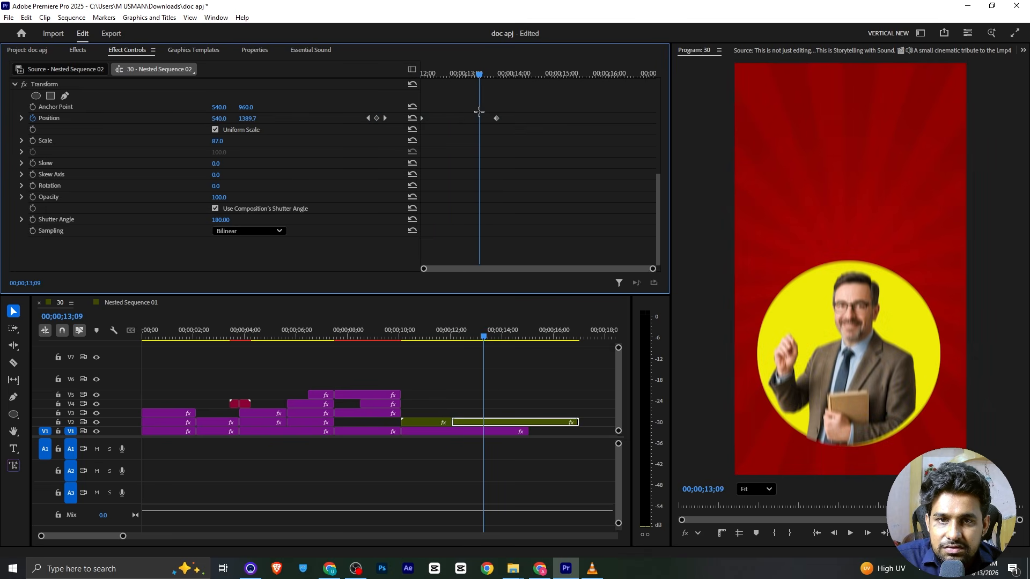
# Apply Ease In to both Transform Position keyframes, shape the velocity curve to peak early, and play back the motion.
pyautogui.rightClick(496, 118)
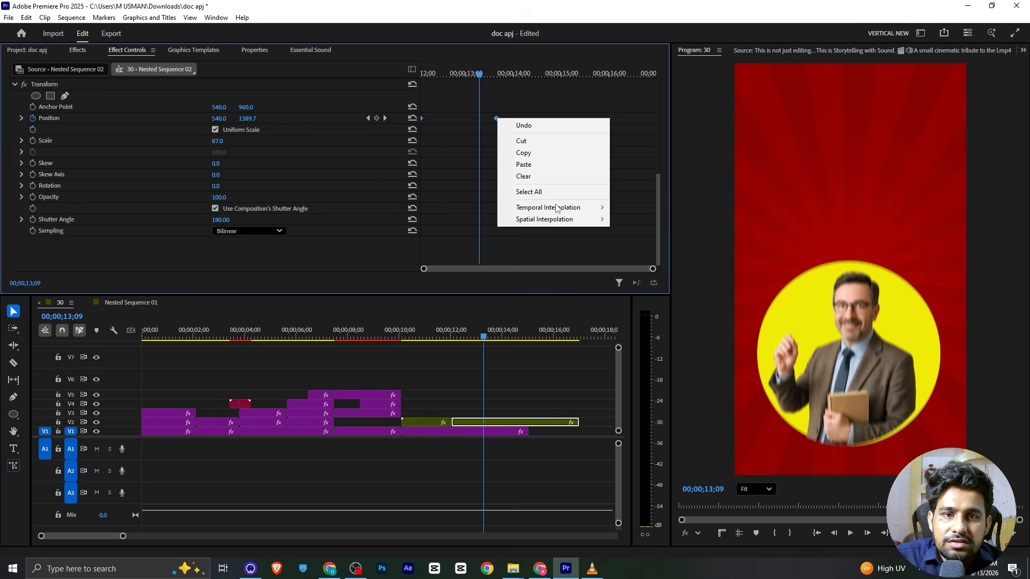
pyautogui.moveTo(556, 208)
pyautogui.click(638, 270)
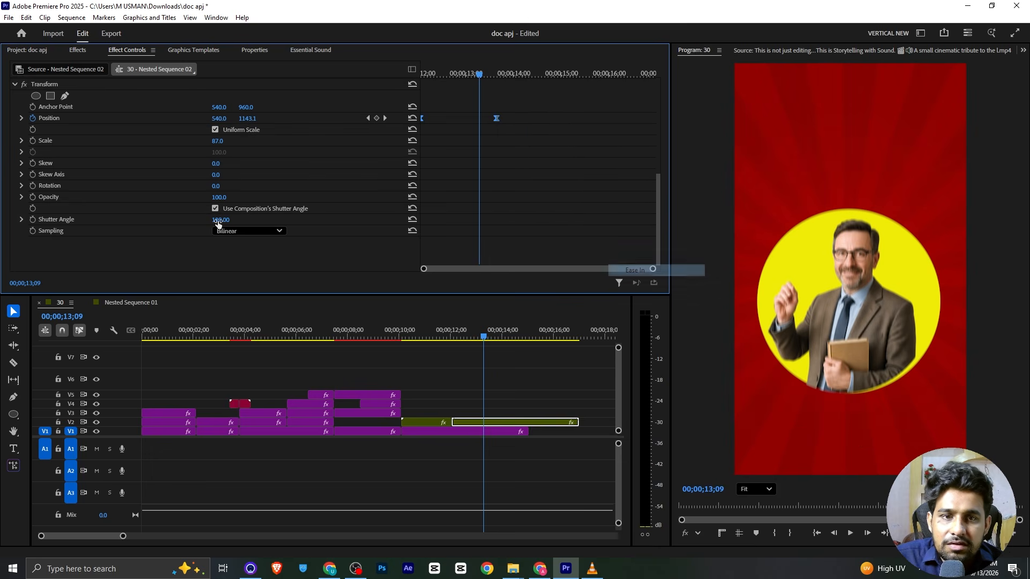
pyautogui.click(21, 118)
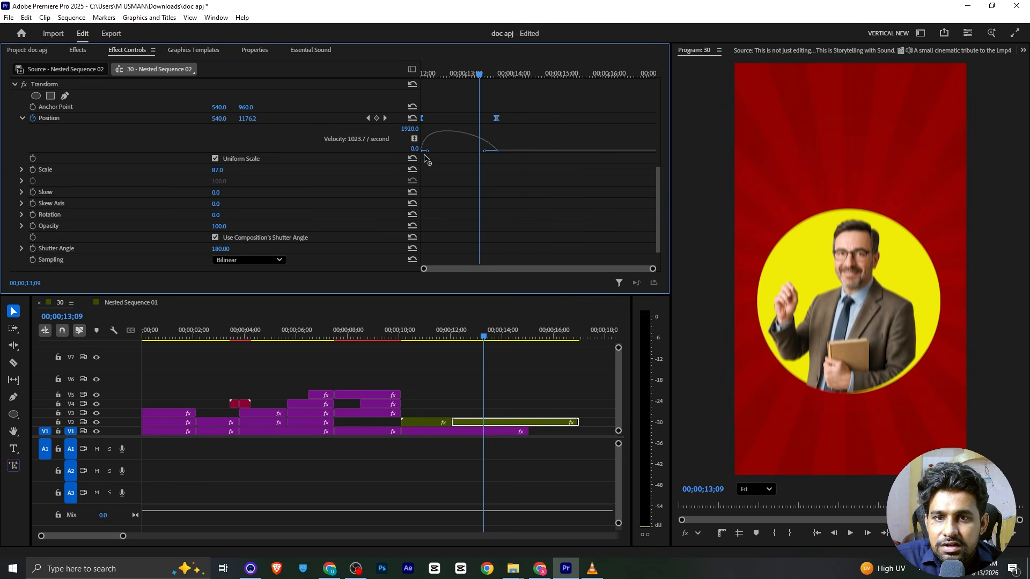
pyautogui.press('space')
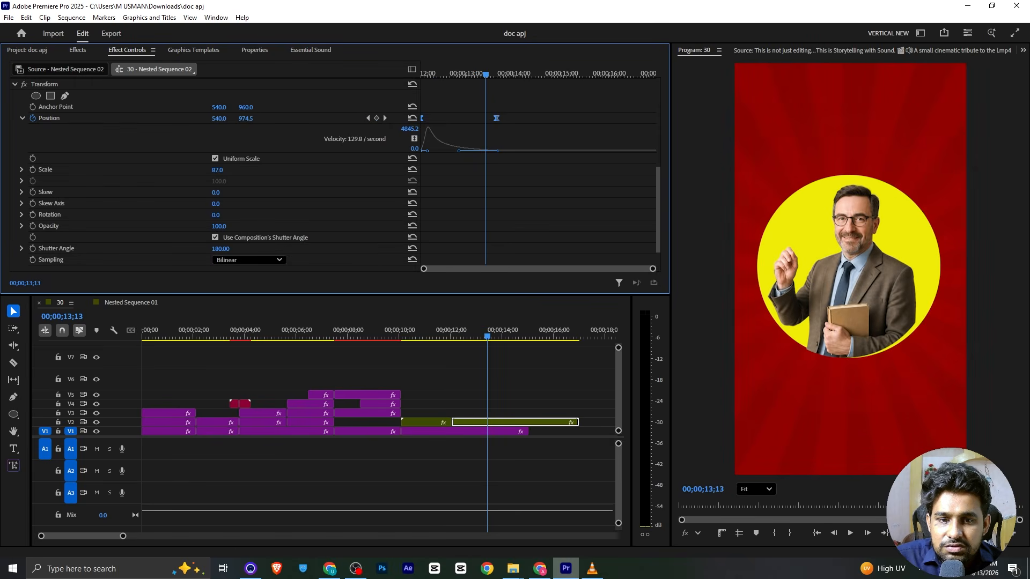
# Check the reference video in VLC at about 13 seconds and return to Premiere Pro.
pyautogui.click(592, 568)
pyautogui.moveTo(293, 537); pyautogui.dragTo(317, 462)
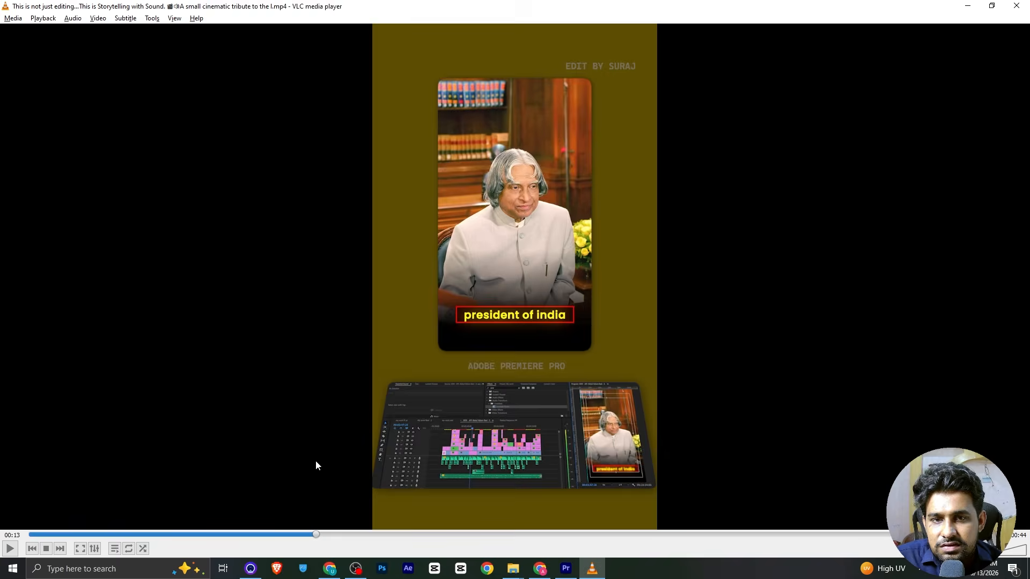
pyautogui.click(560, 577)
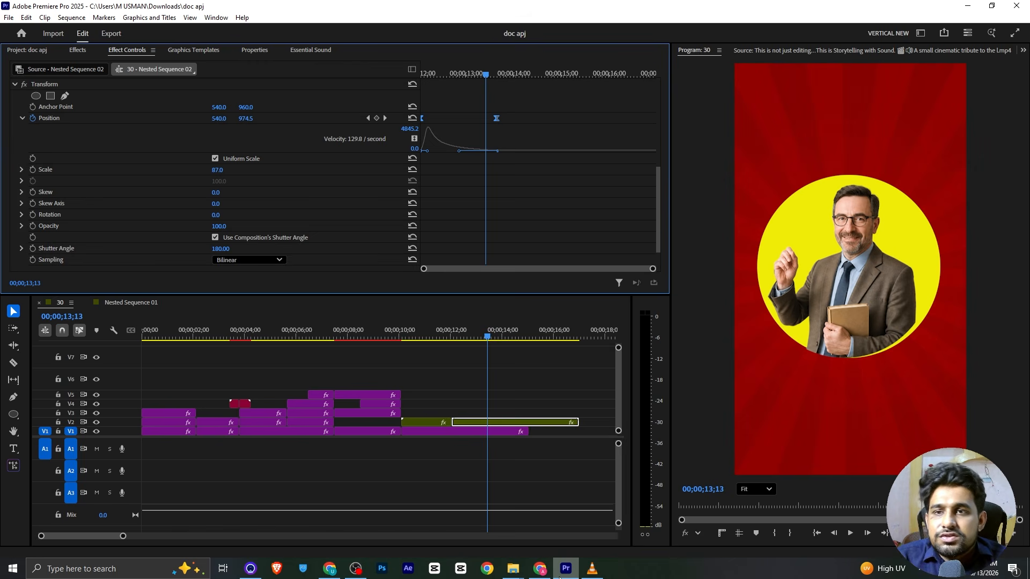